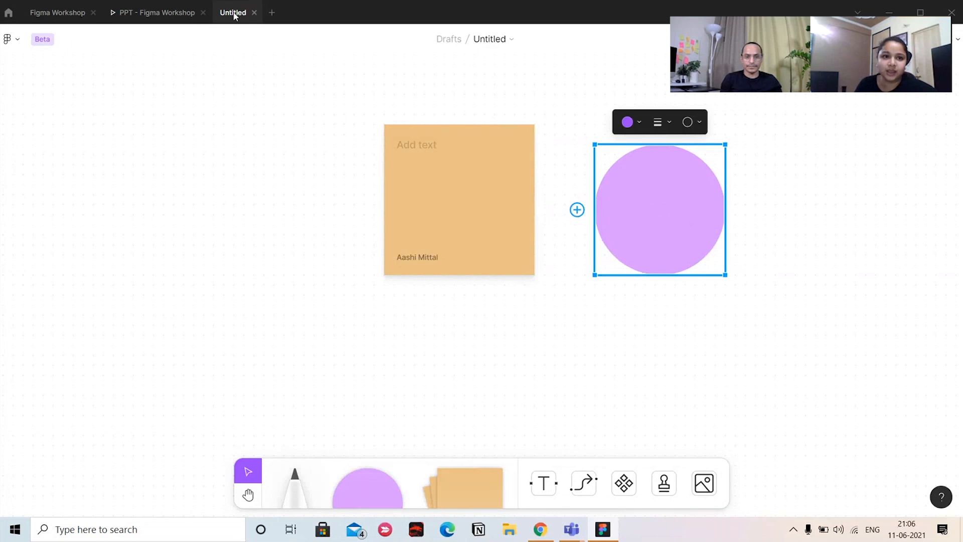
Close the untitled FigJam file and advance the workshop presentation to the "Figma Apps You must try!" slide
click(254, 12)
key(Right)
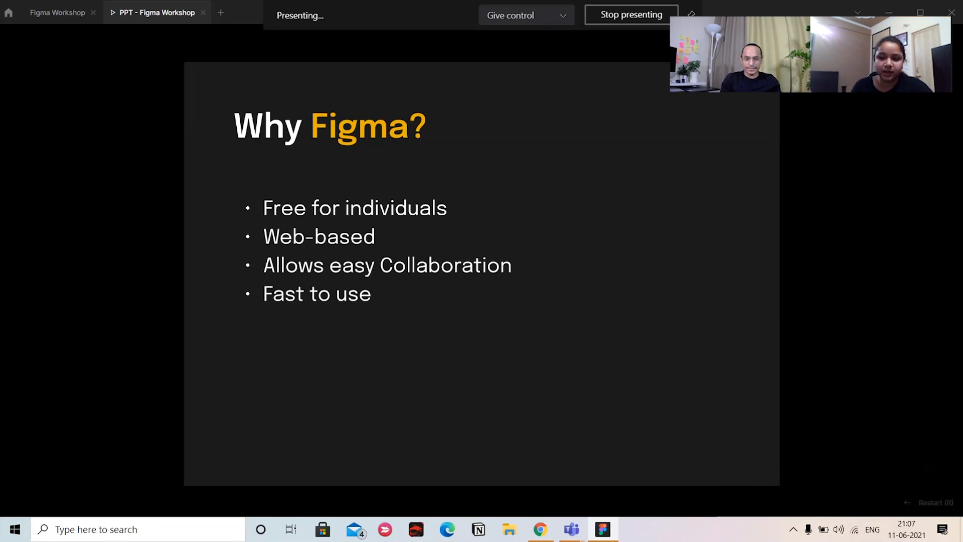
key(Right)
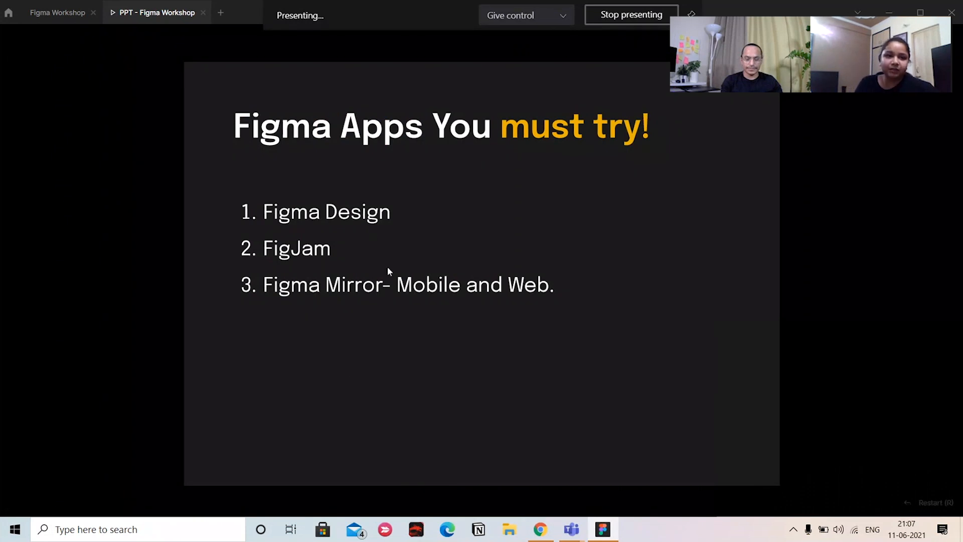
Open the Design page of the Figma Workshop file and return to the presentation
click(58, 20)
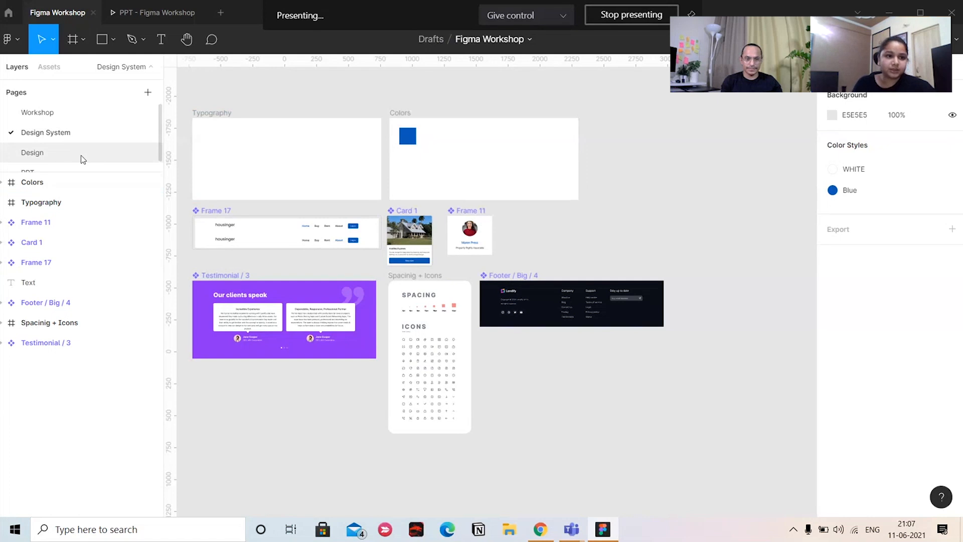
click(81, 154)
click(176, 15)
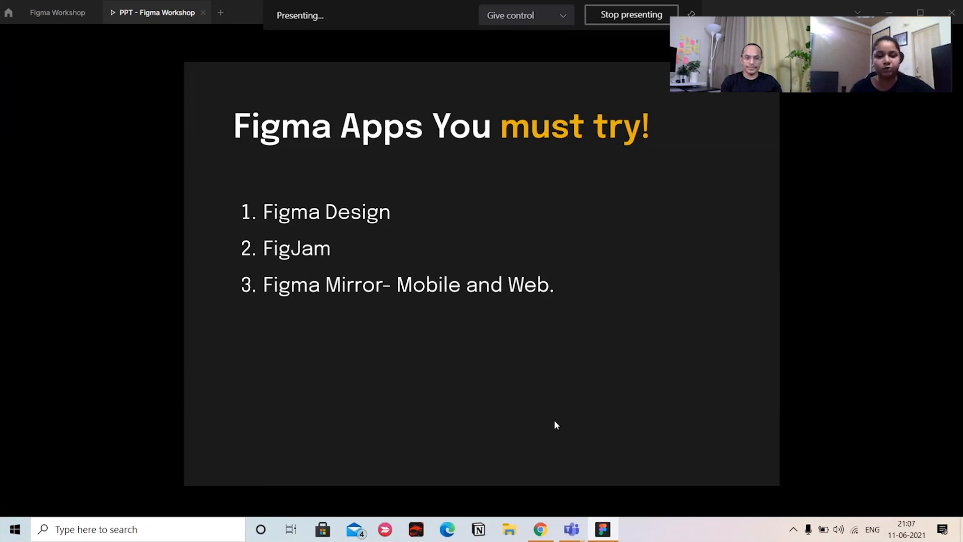
Switch to Chrome, search for "figma mirror" in a new tab and open the Figma Mirror page
click(546, 527)
click(814, 10)
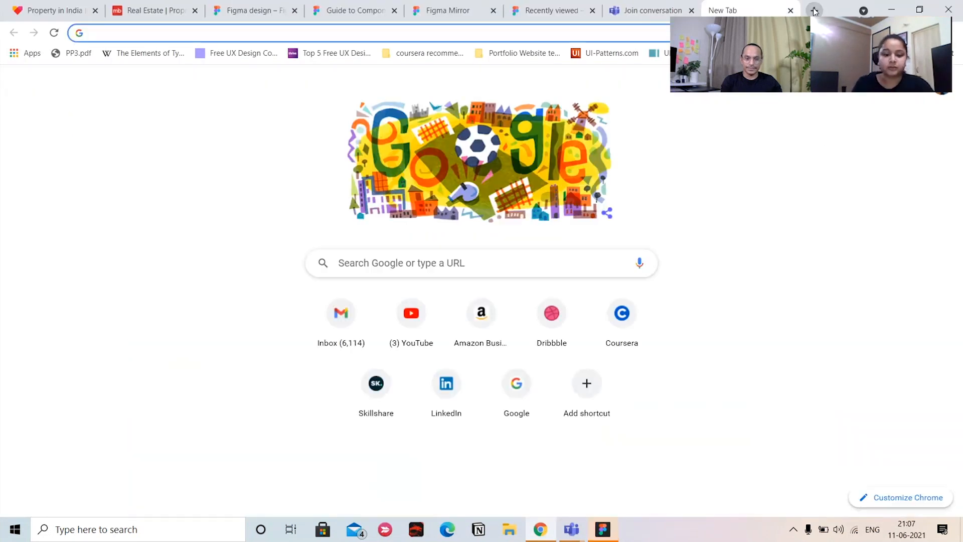
text(figma mirror)
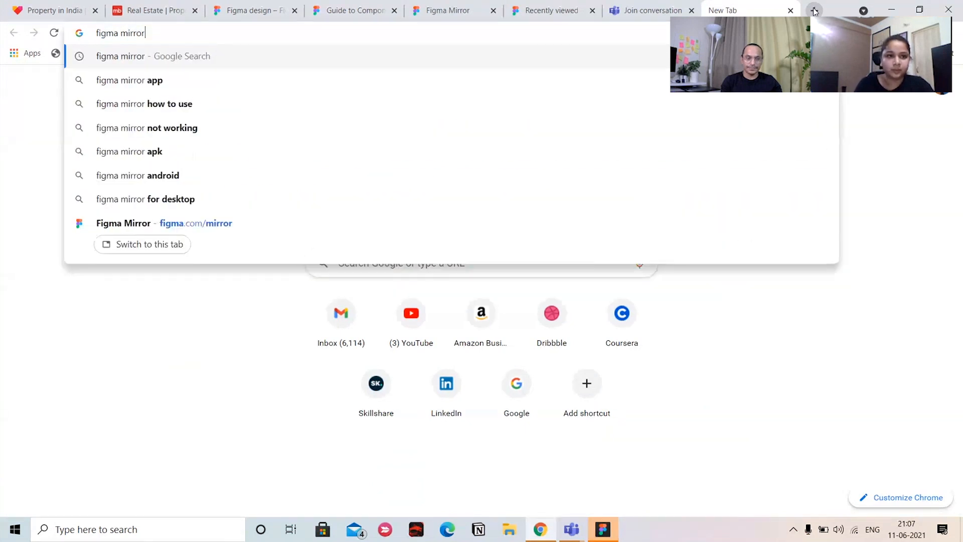
key(Return)
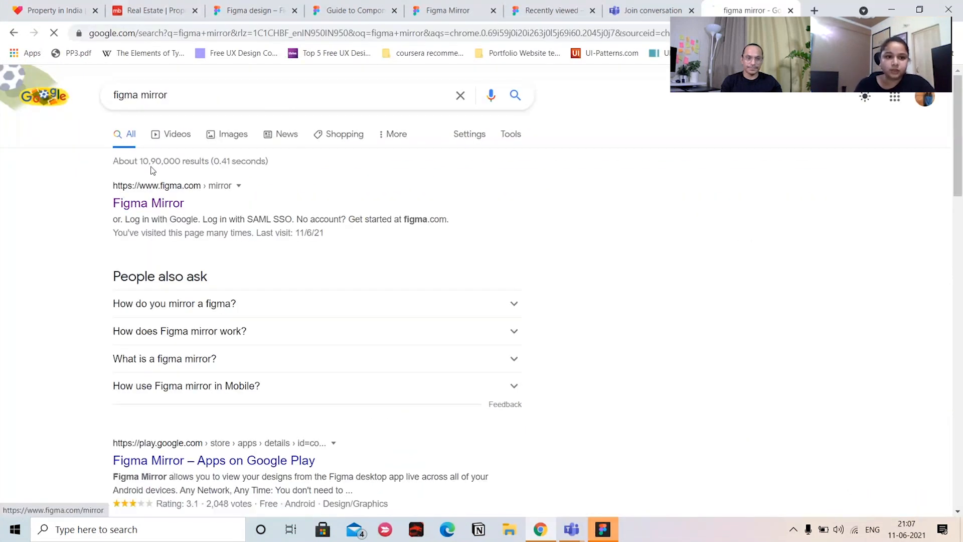
click(149, 202)
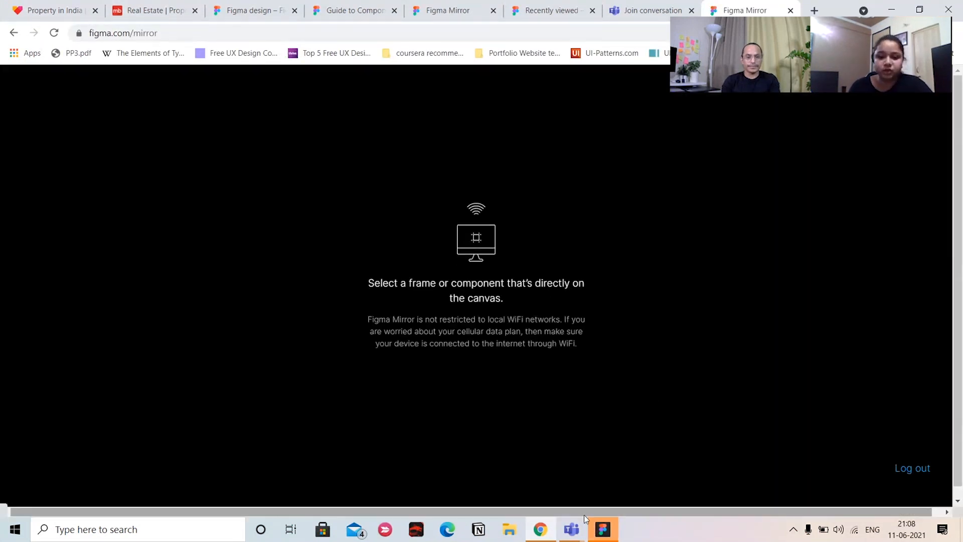
Switch back to Figma and select the Homepage frame on the Design page of the Figma Workshop file
click(570, 535)
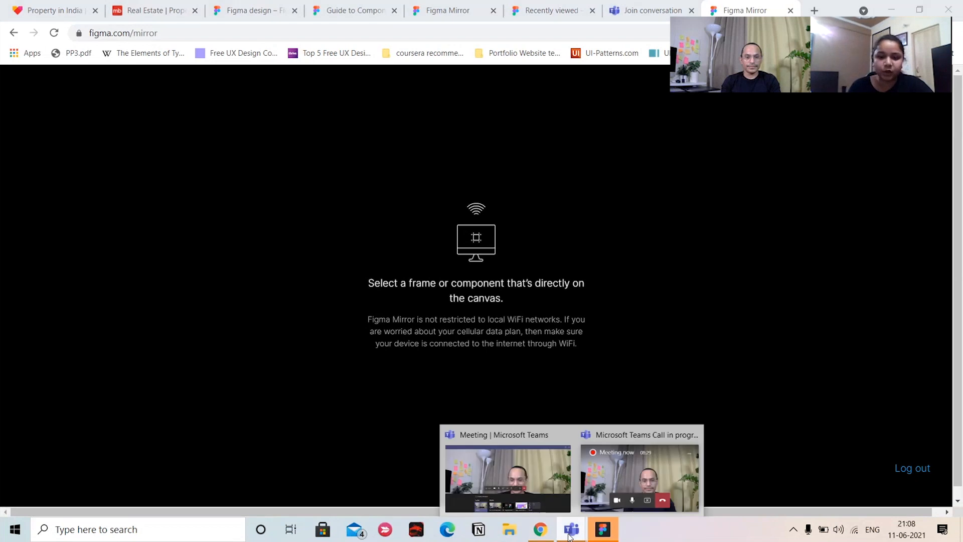
click(602, 530)
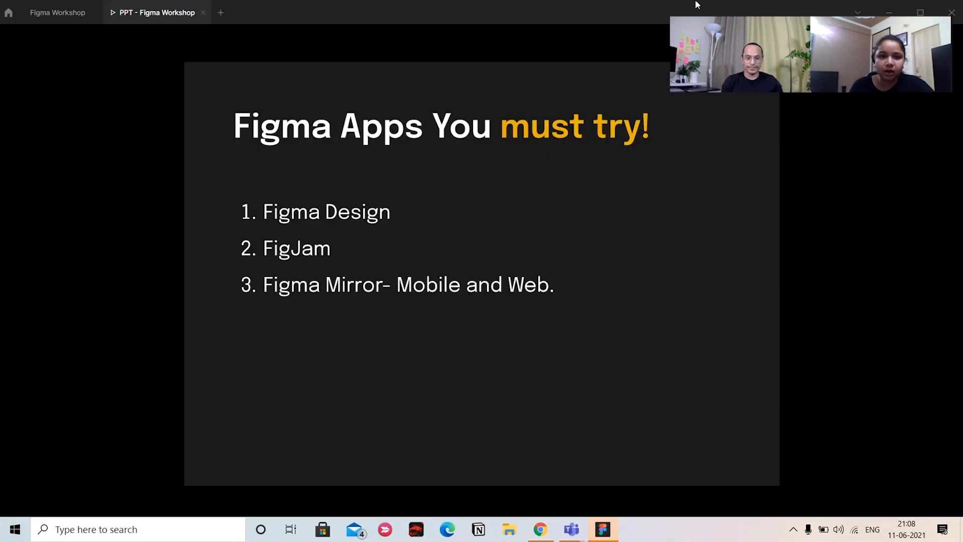
click(58, 13)
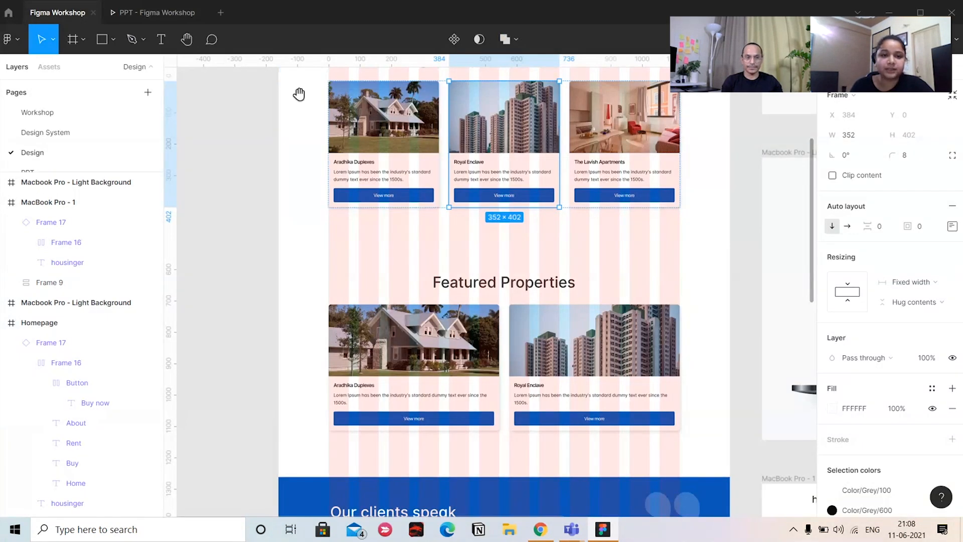
scroll(299, 94, up, 7)
scroll(293, 273, left, 3)
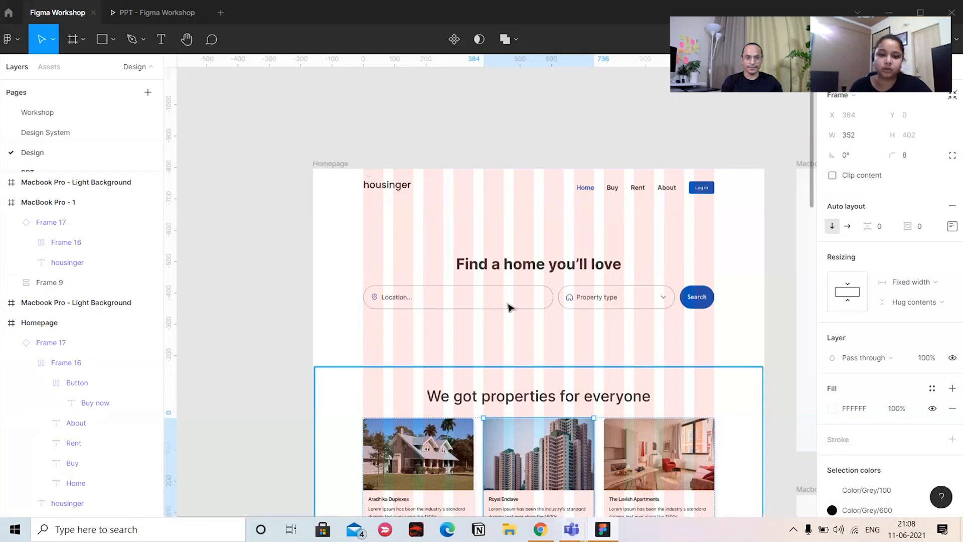
click(343, 164)
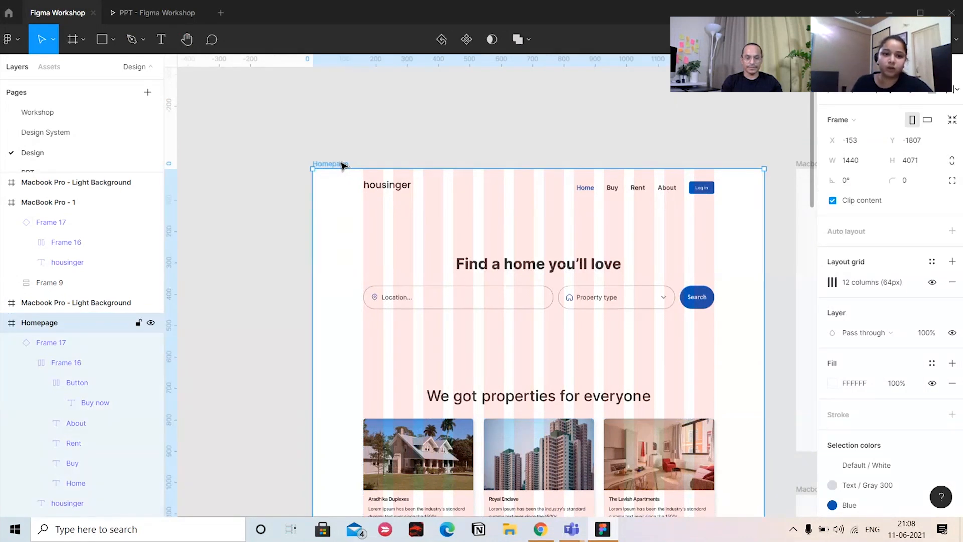
Switch to Chrome and look through the mirrored homepage down to the Featured Properties section
click(537, 530)
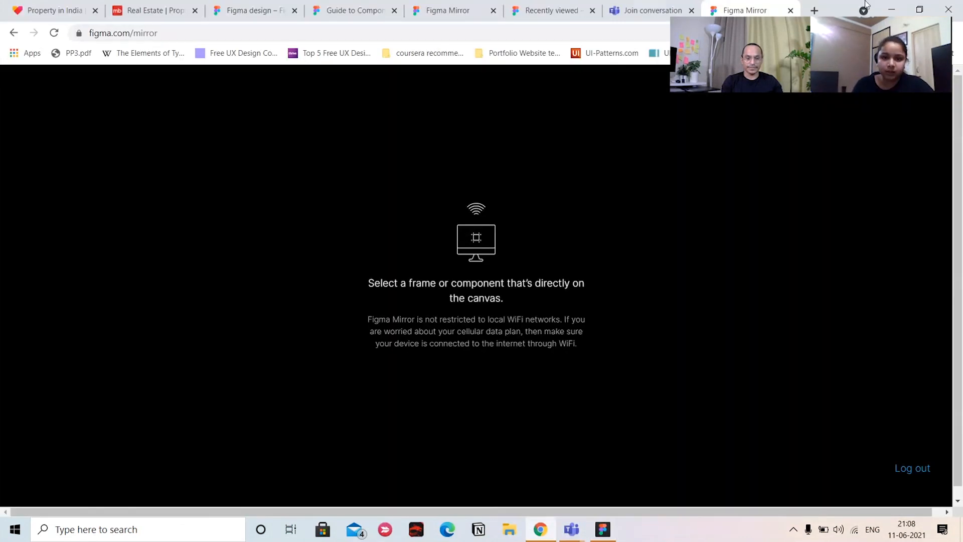
click(703, 288)
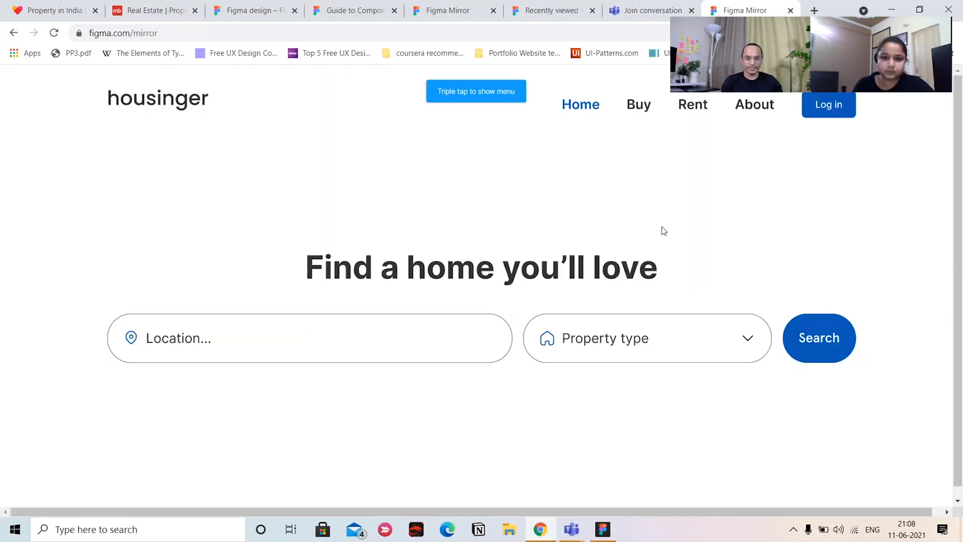
scroll(630, 423, down, 12)
scroll(732, 424, up, 4)
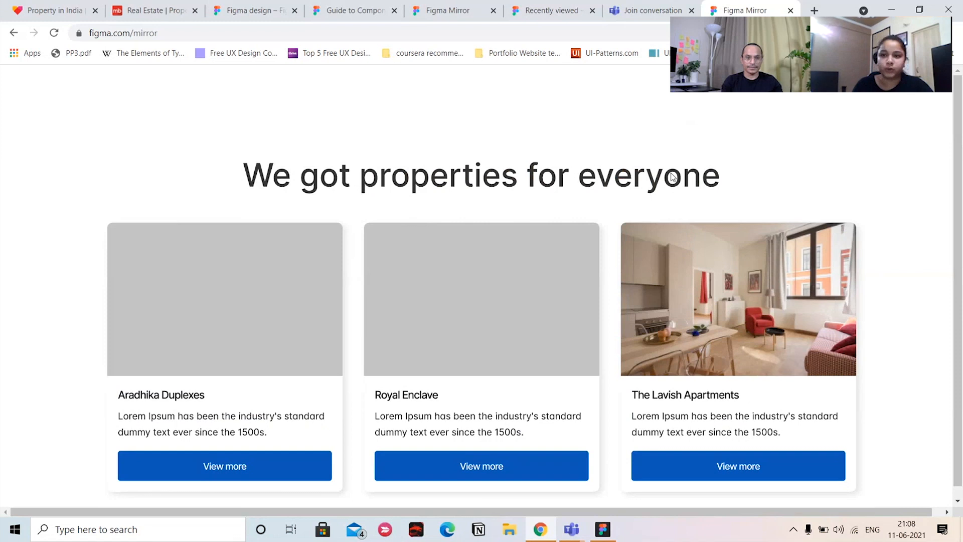
scroll(673, 177, down, 1)
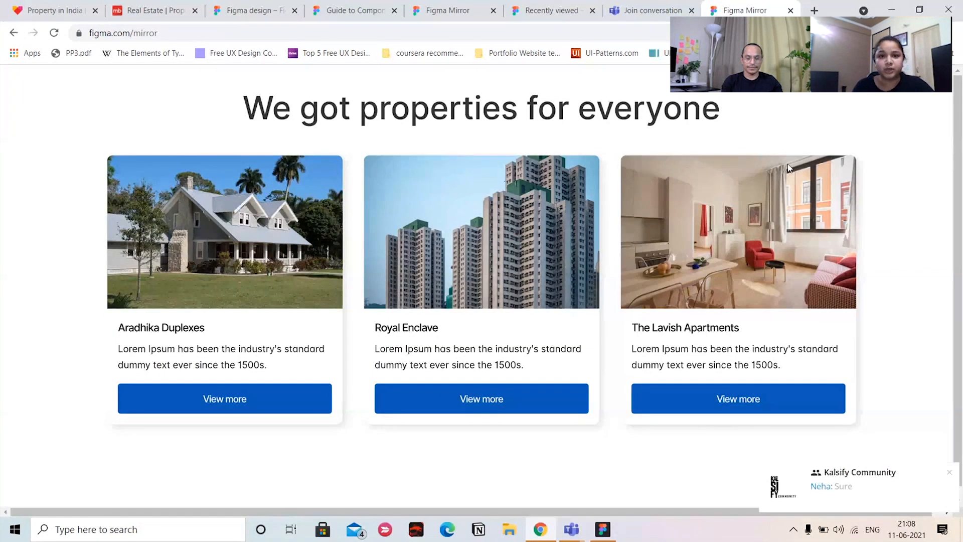
scroll(721, 384, down, 4)
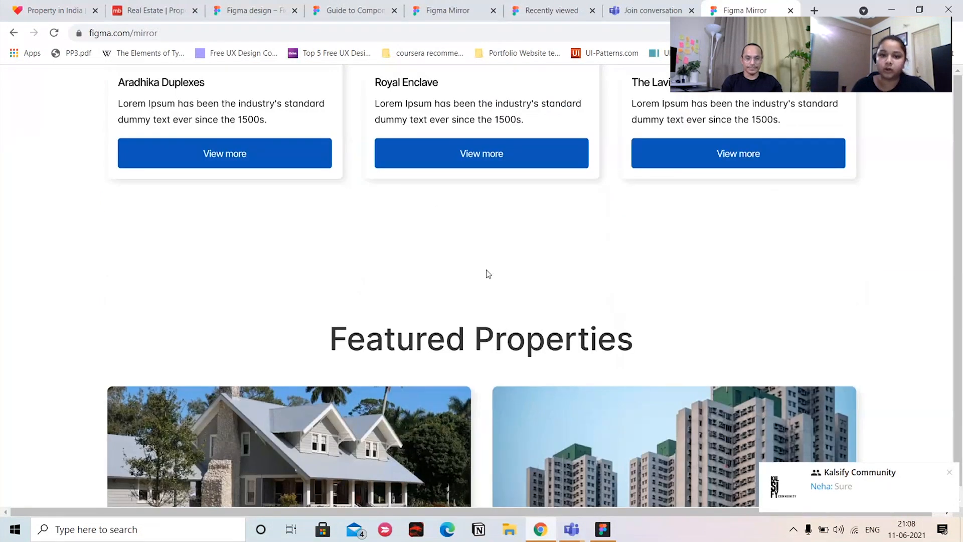
scroll(489, 273, down, 5)
scroll(384, 238, up, 2)
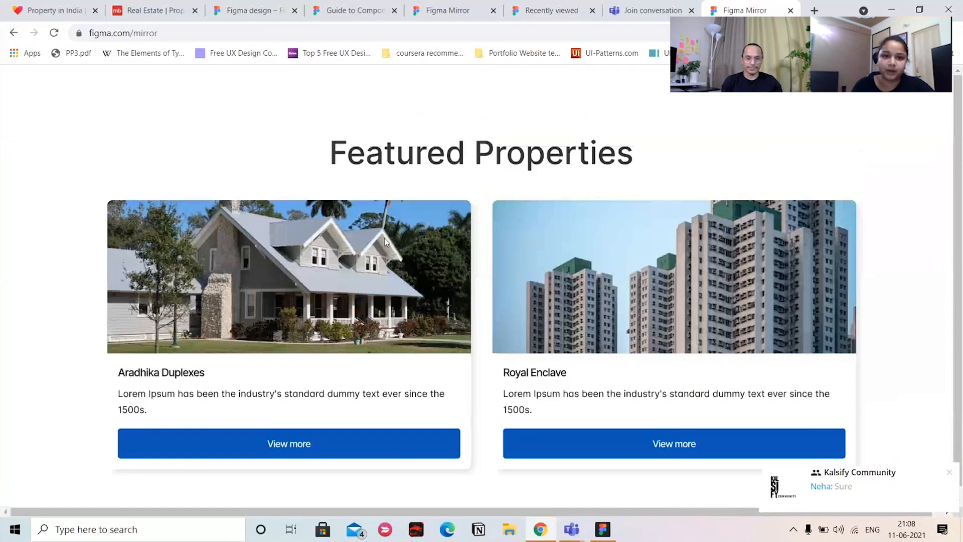
Return to Figma, advance the presentation to the advanced features slide, and open the home file browser
click(892, 9)
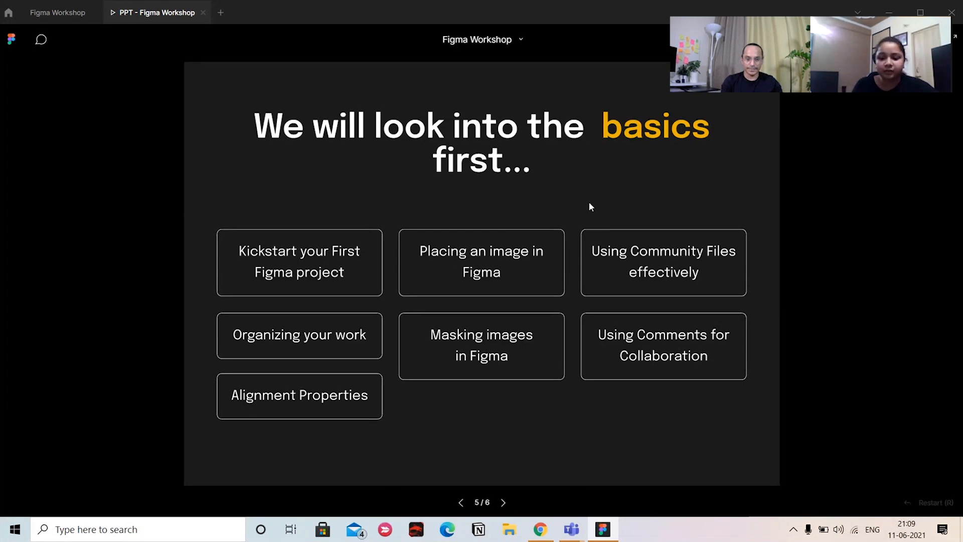
key(Right)
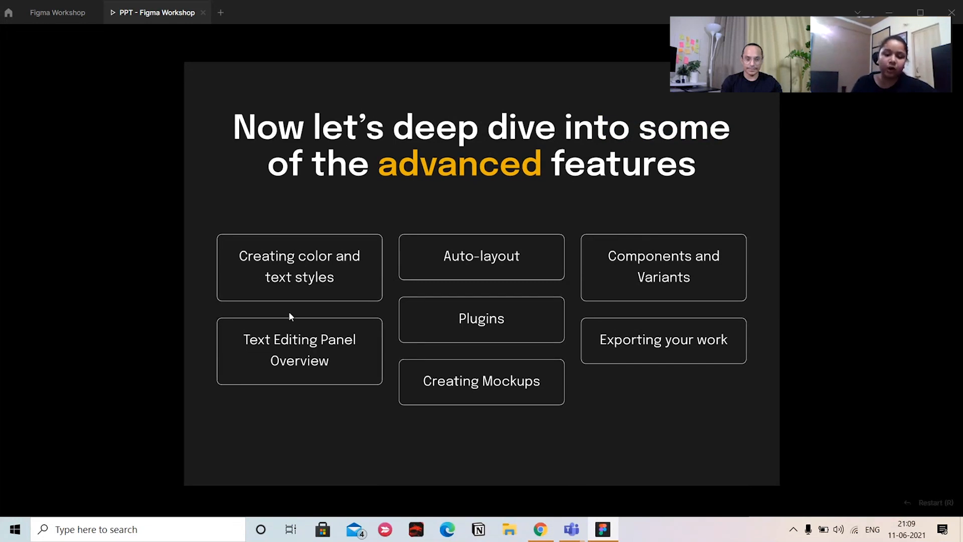
click(59, 16)
click(6, 14)
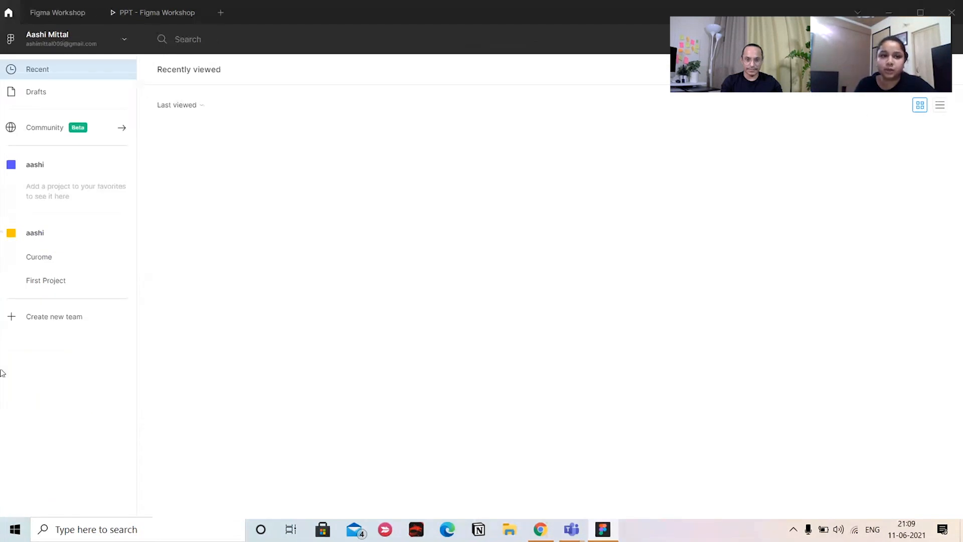
Switch to Chrome and open the figma.com file browser in a new tab
click(540, 529)
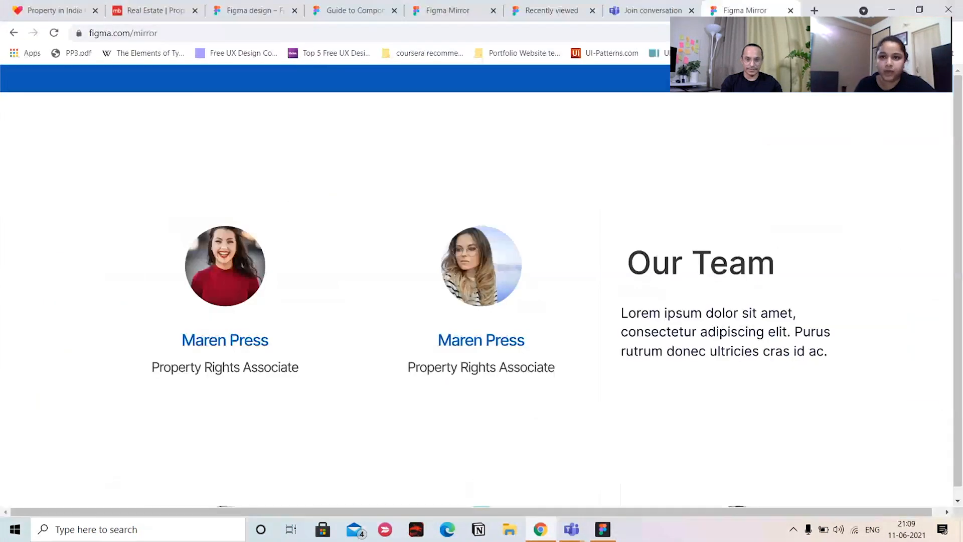
click(814, 11)
text(figma.com)
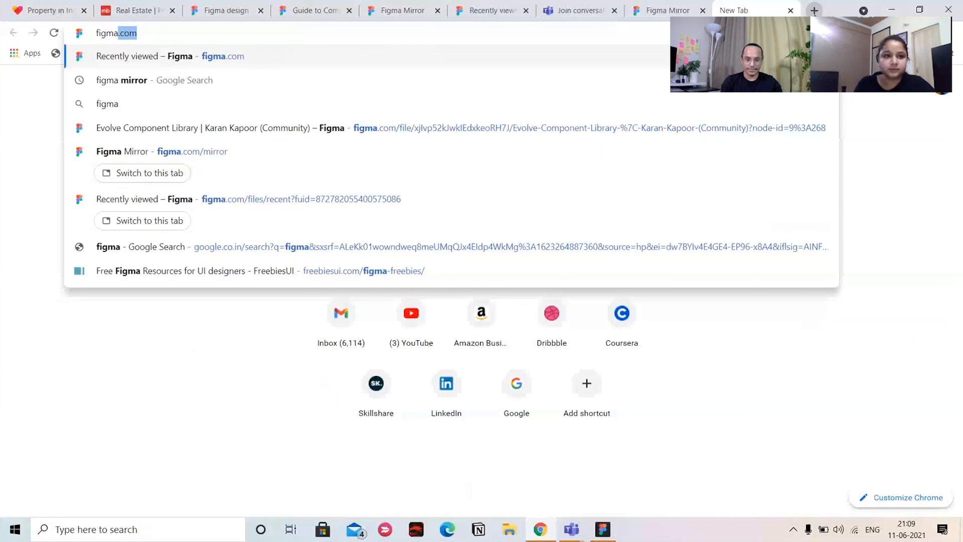
key(Return)
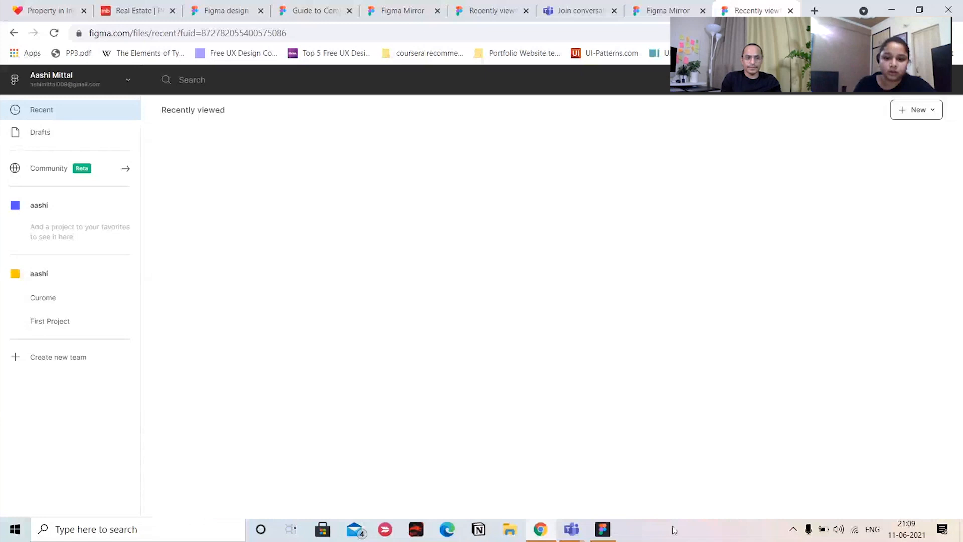
Switch to the Figma desktop app, browse the Community page's plugins and trending files, and return to the account's file browser
click(603, 529)
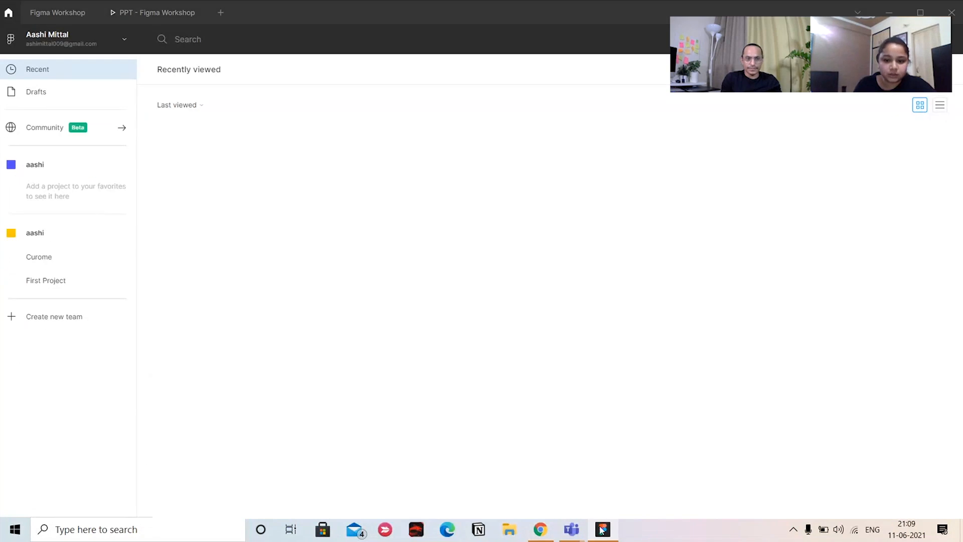
click(602, 529)
click(599, 531)
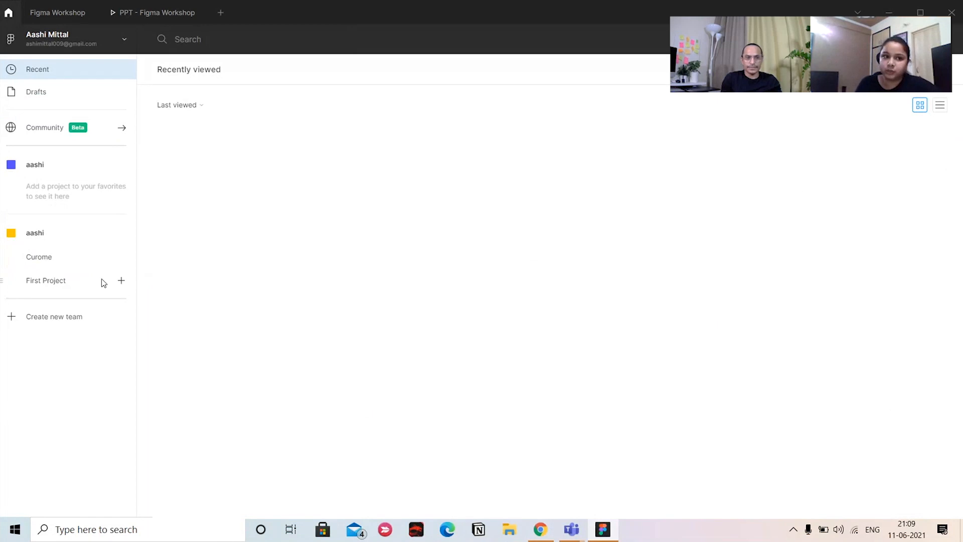
click(60, 129)
scroll(494, 241, down, 5)
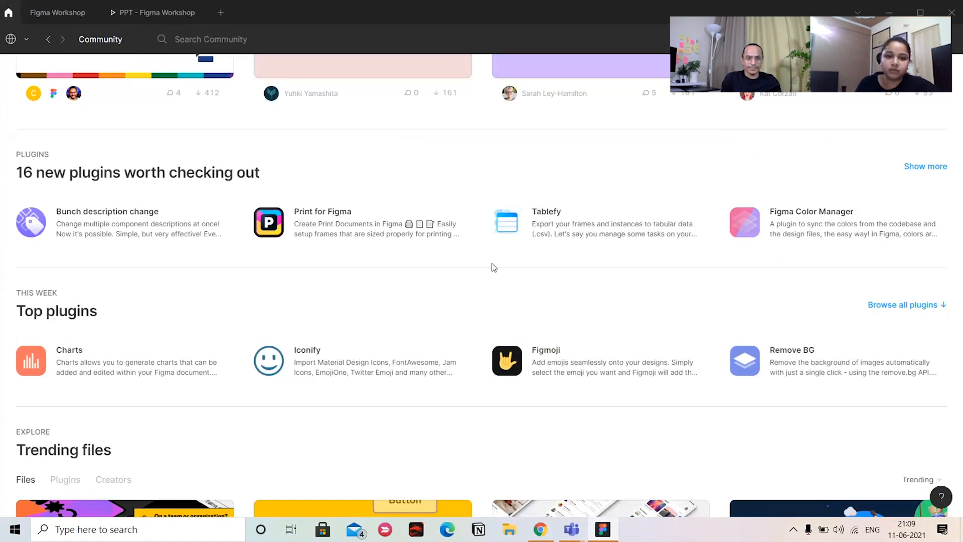
scroll(351, 301, up, 3)
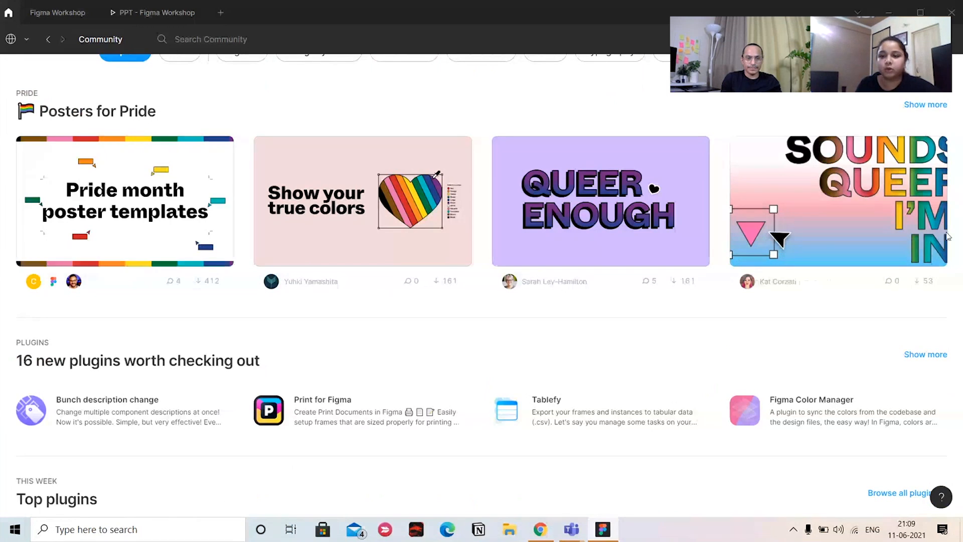
scroll(351, 301, down, 7)
scroll(579, 313, down, 3)
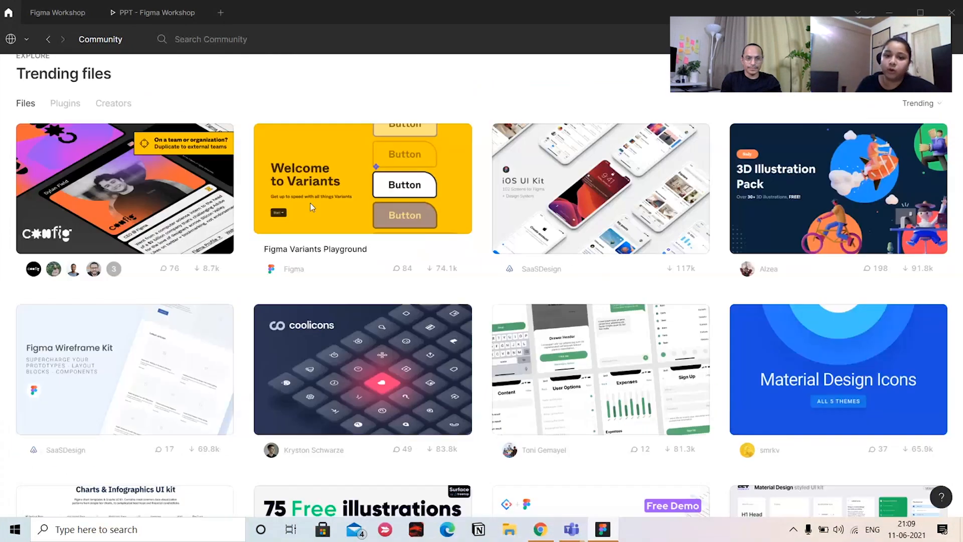
scroll(315, 117, up, 3)
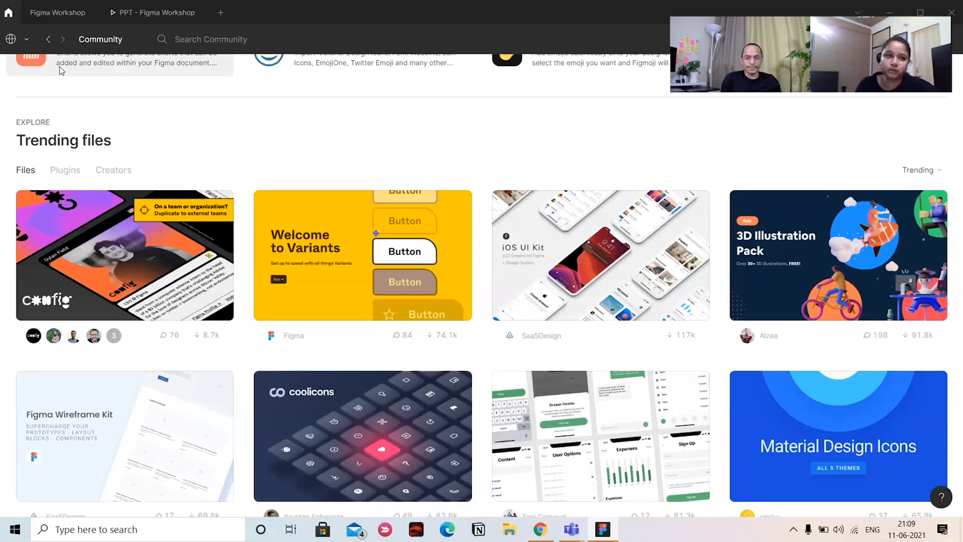
click(12, 39)
click(116, 101)
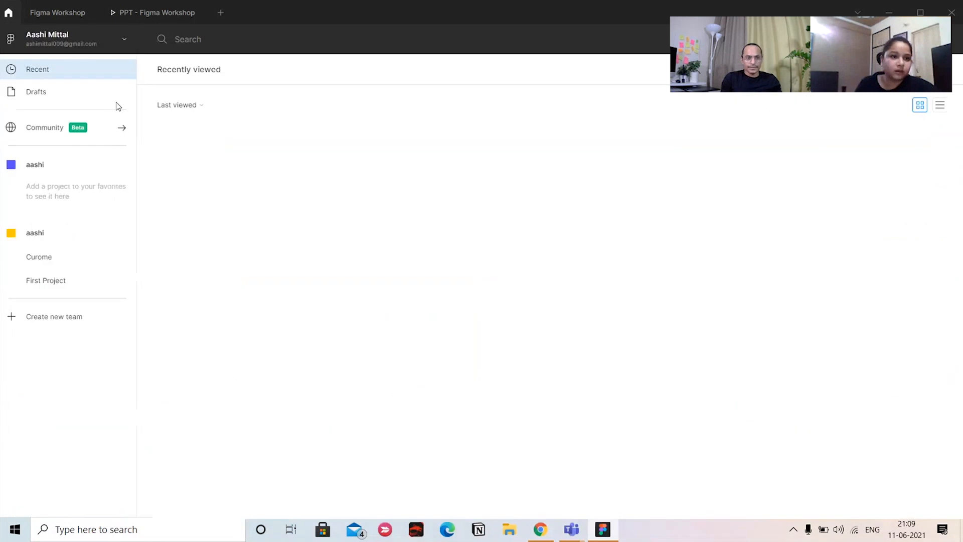
click(61, 329)
click(954, 38)
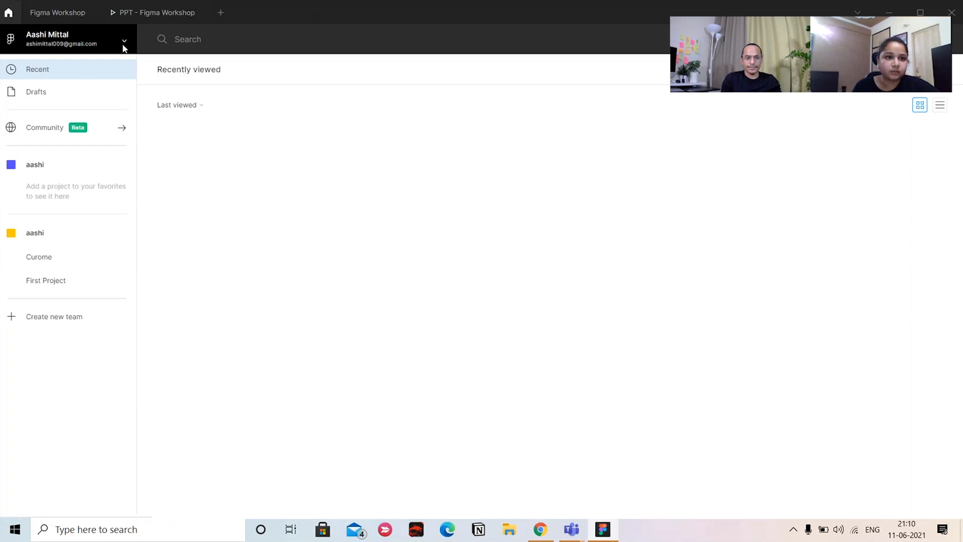
click(211, 41)
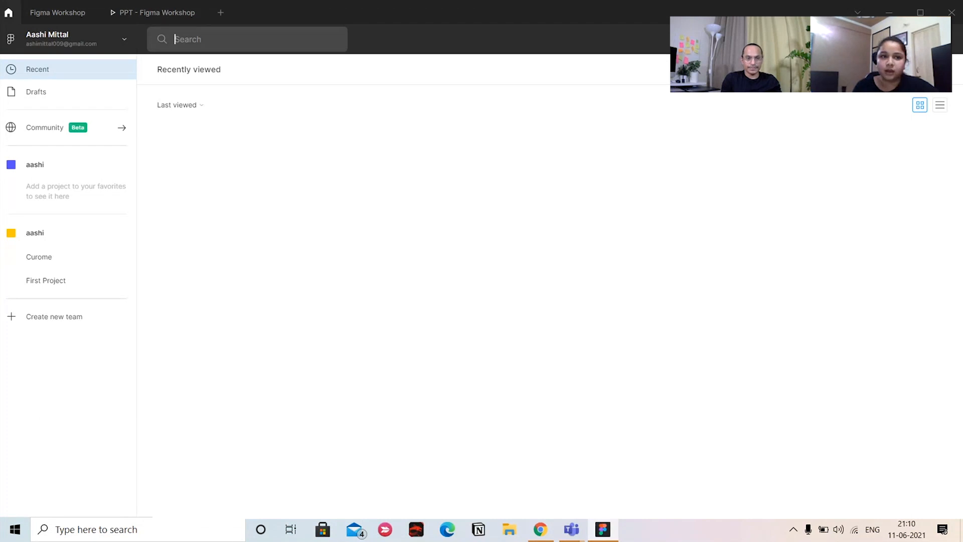
Look over the Design and Jam choices in a new tab, the home page's new-file options and the import file picker
click(222, 13)
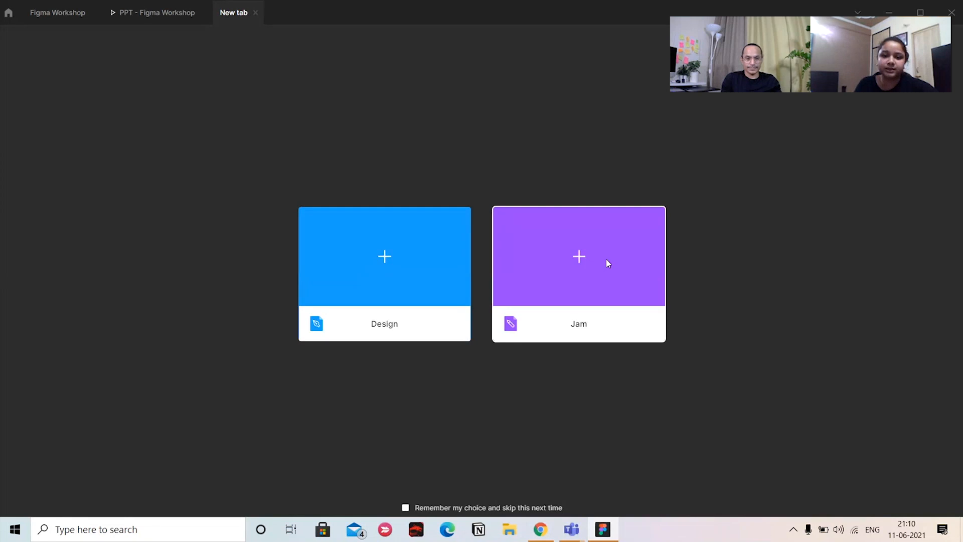
click(8, 13)
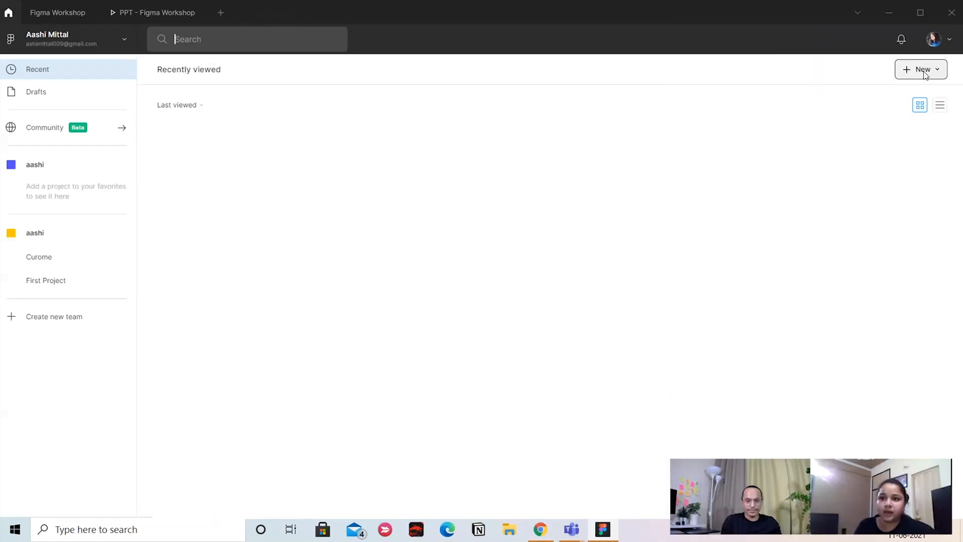
click(923, 70)
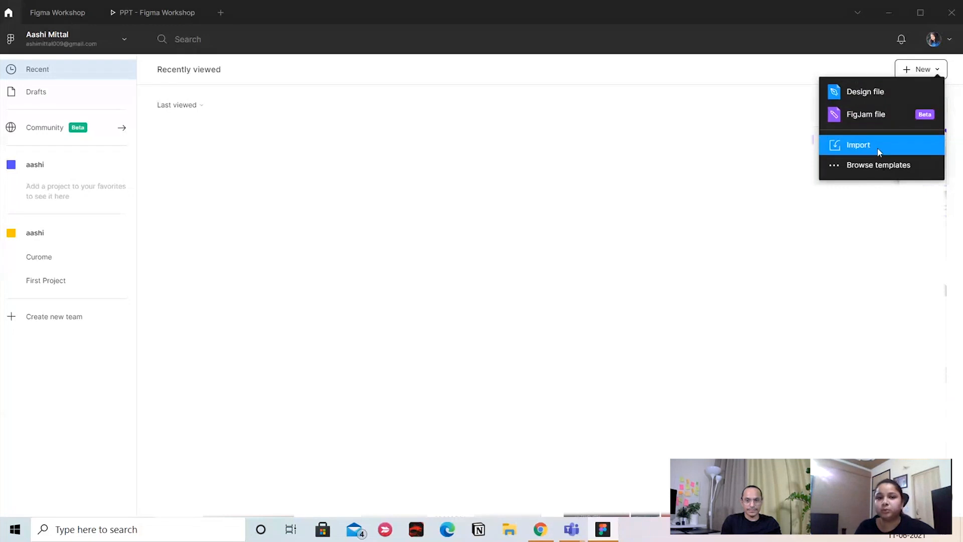
click(878, 148)
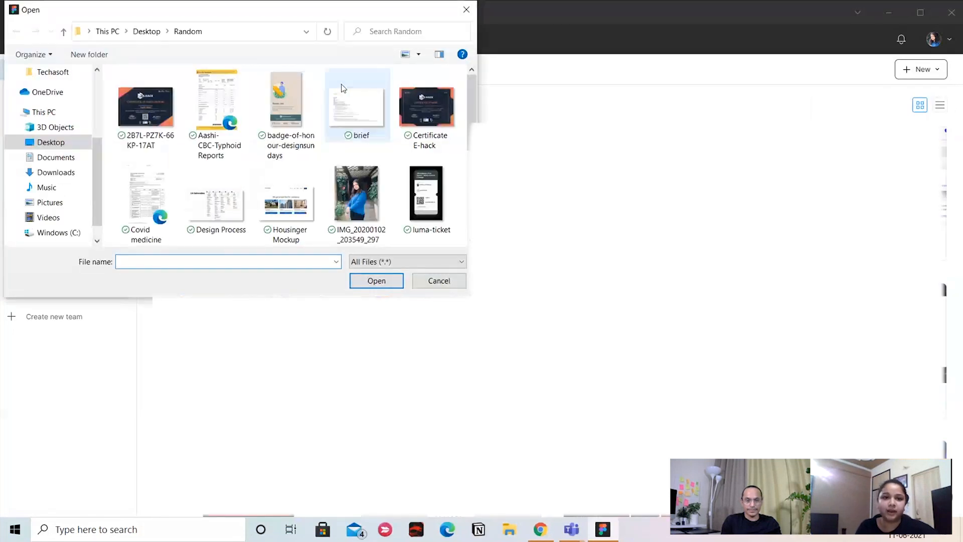
scroll(356, 101, down, 2)
click(466, 11)
click(936, 70)
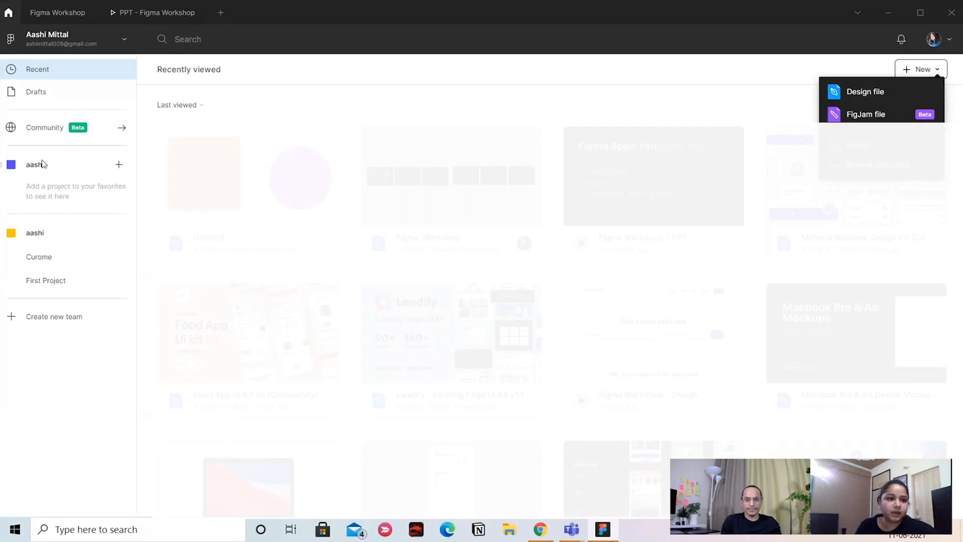
Open the Community page, browse its plugins and trending files, and search it for "ui kit"
click(45, 128)
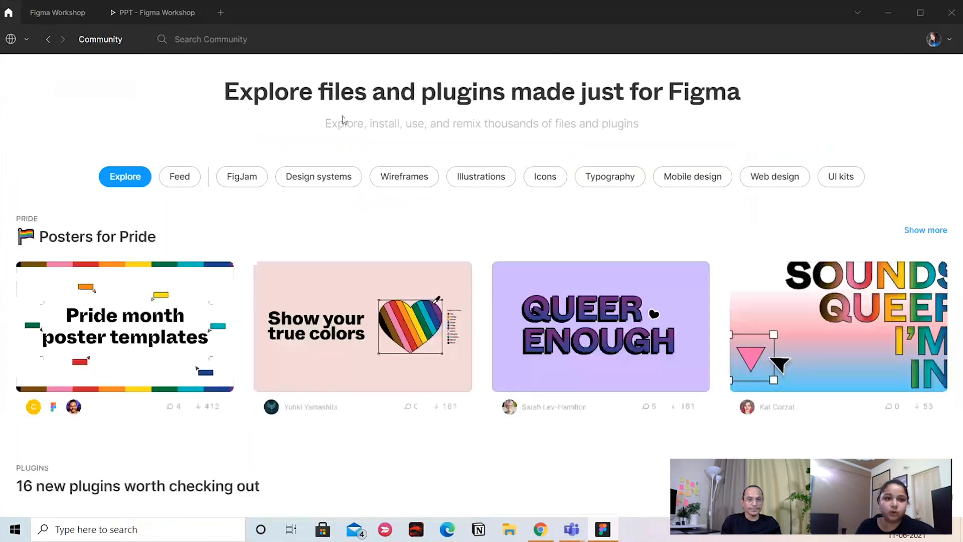
scroll(632, 193, down, 6)
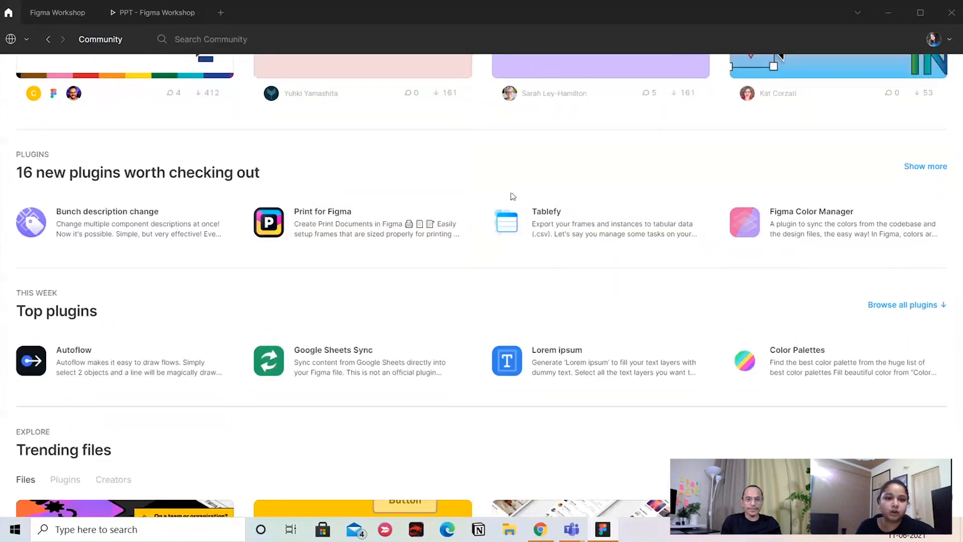
scroll(513, 196, down, 4)
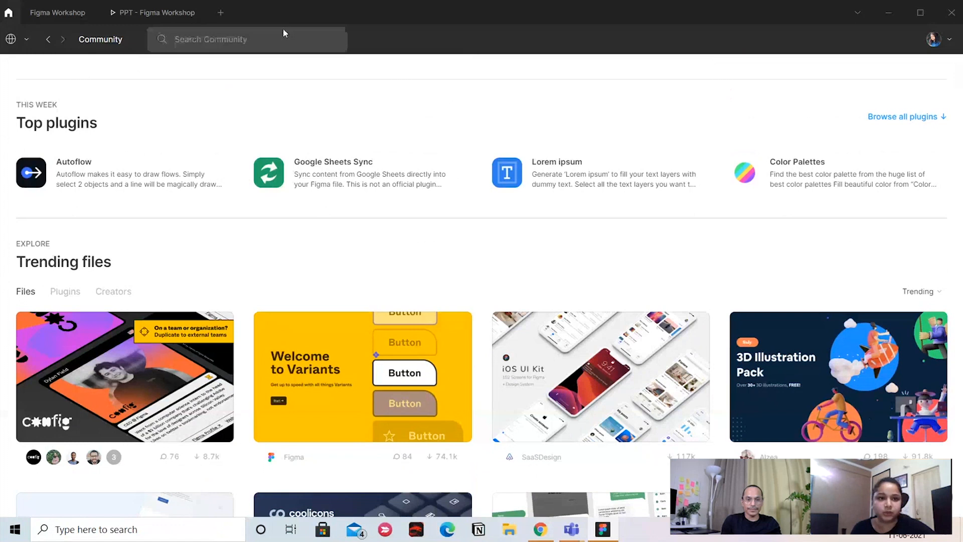
click(290, 34)
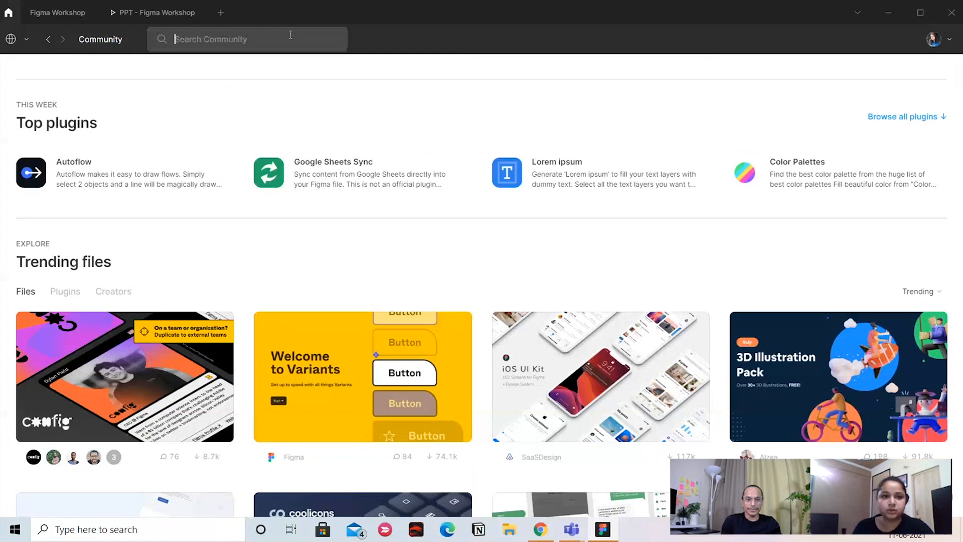
text(ui kit)
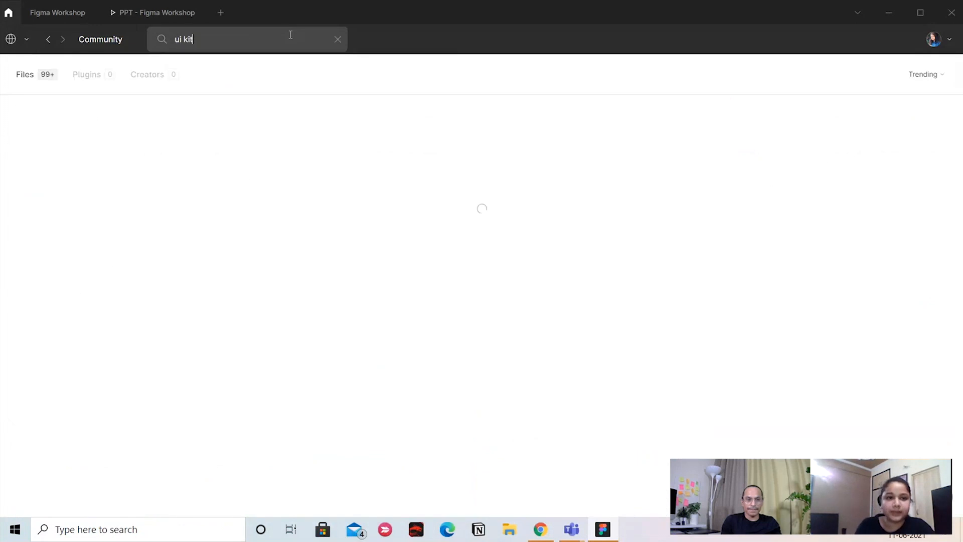
Search the Community for "material design", duplicate the Material Baseline Design Kit to the drafts and open the copy
key(BackSpace)
key(BackSpace)
key(BackSpace)
key(BackSpace)
key(BackSpace)
key(BackSpace)
text(material)
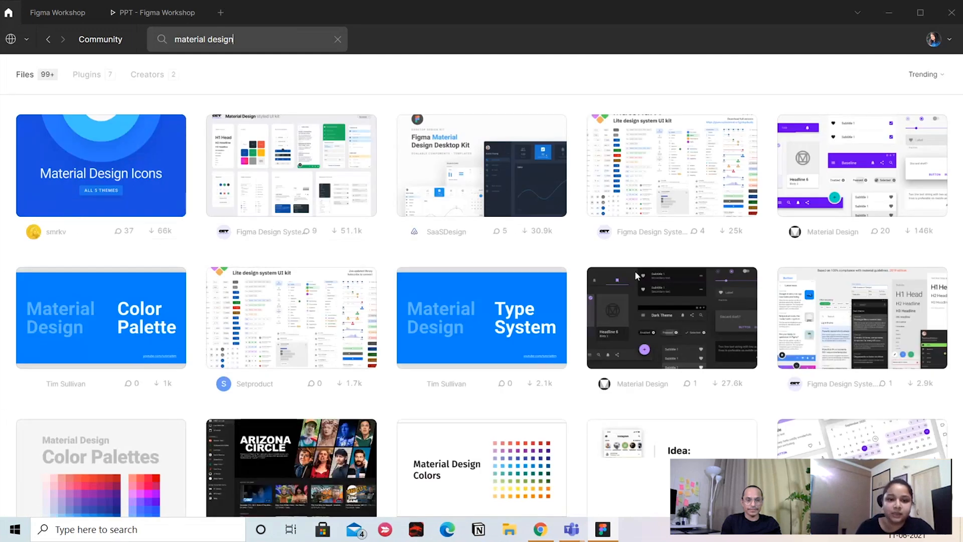
click(915, 230)
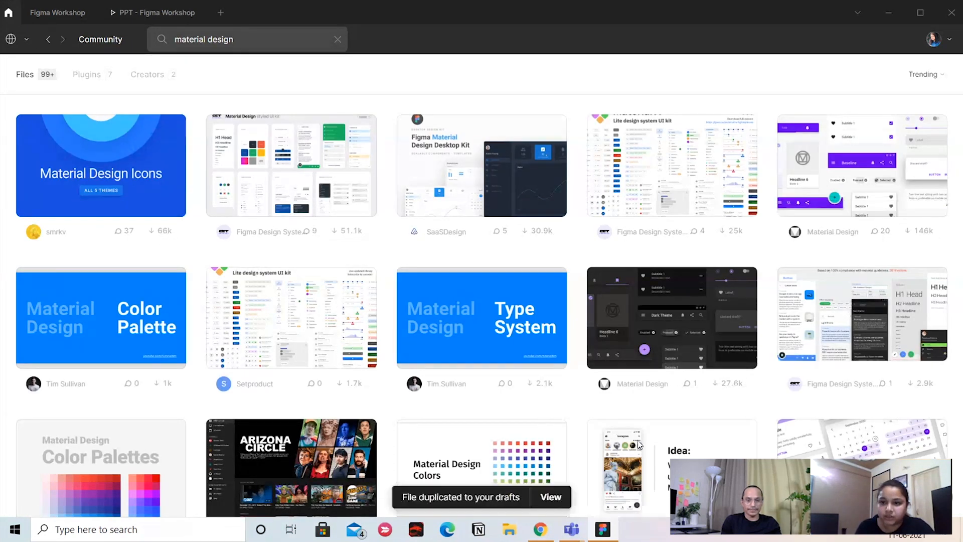
click(551, 497)
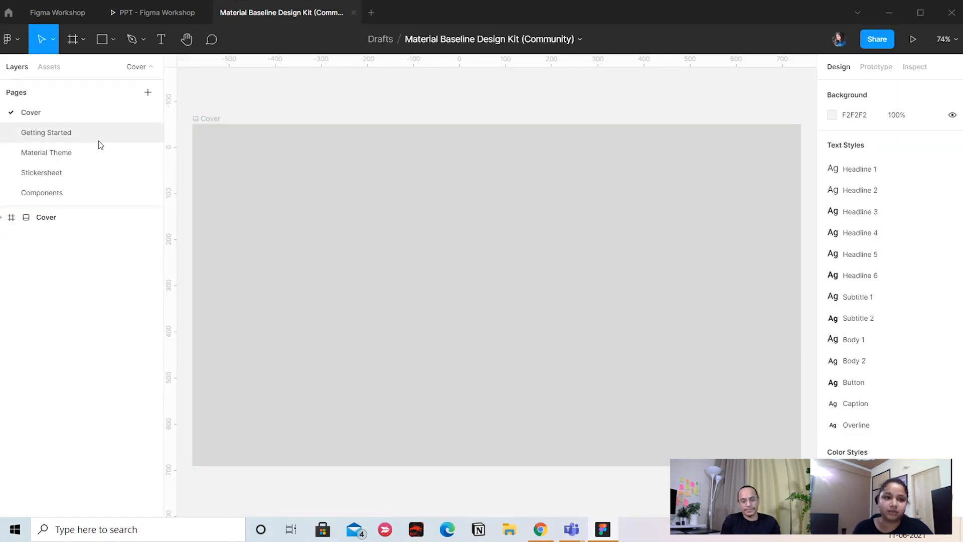
Open the kit's Stickersheet page and examine the ready-made text, outlined and contained components in the Buttons frame
click(99, 140)
click(97, 164)
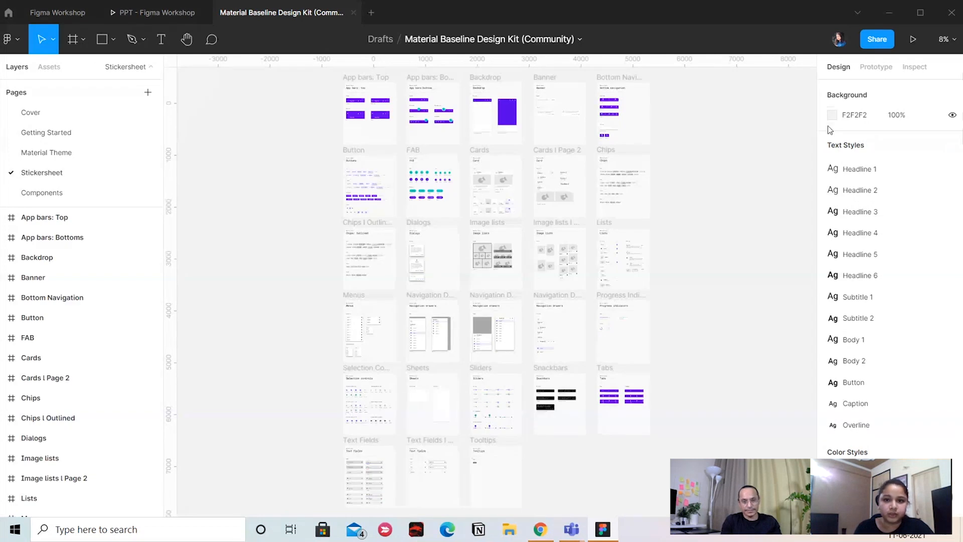
drag(742, 150, 748, 219)
key(ctrl+plus)
key(ctrl+plus)
drag(433, 132, 716, 178)
key(ctrl+plus)
click(453, 166)
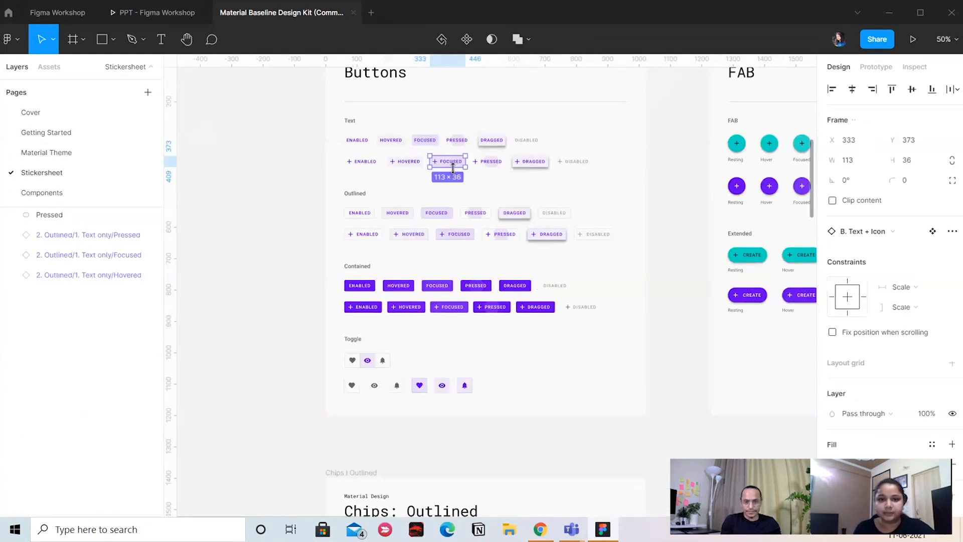
scroll(320, 98, up, 1)
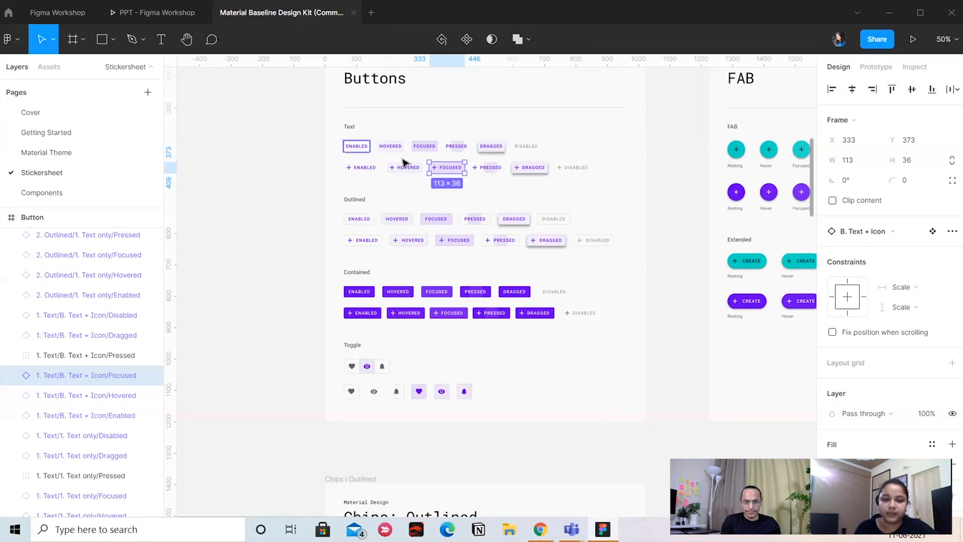
scroll(672, 159, up, 2)
click(675, 181)
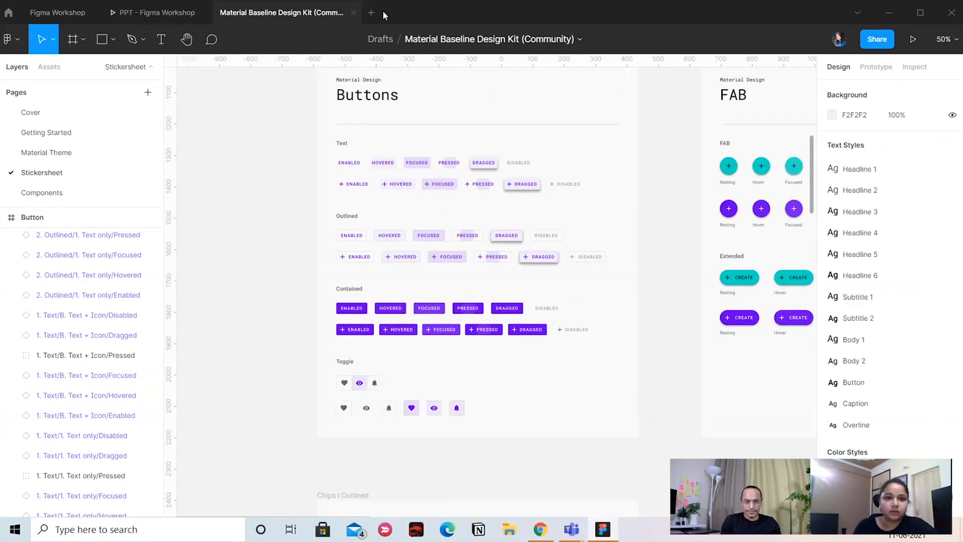
Return to the Community results, view the material design plugins, and search the plugins for "unsplash"
click(10, 13)
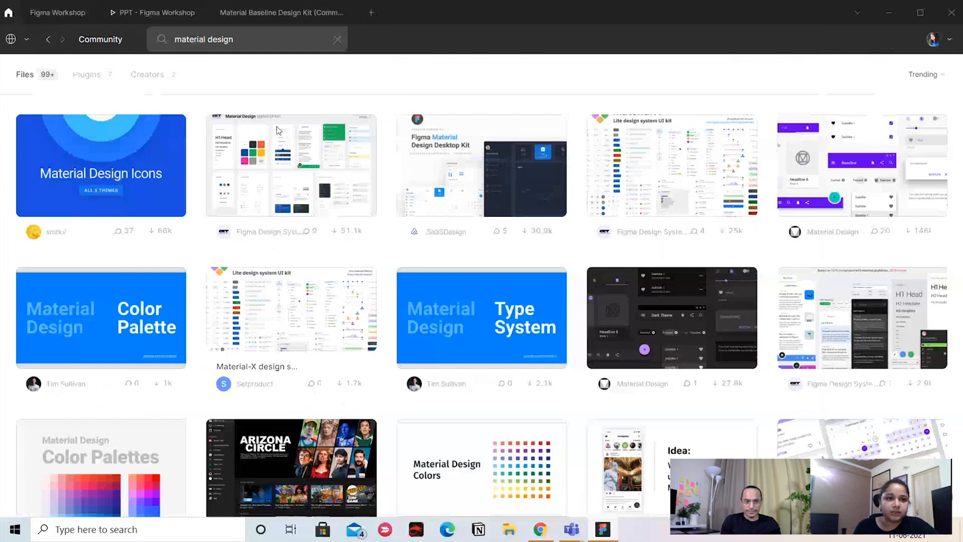
click(86, 75)
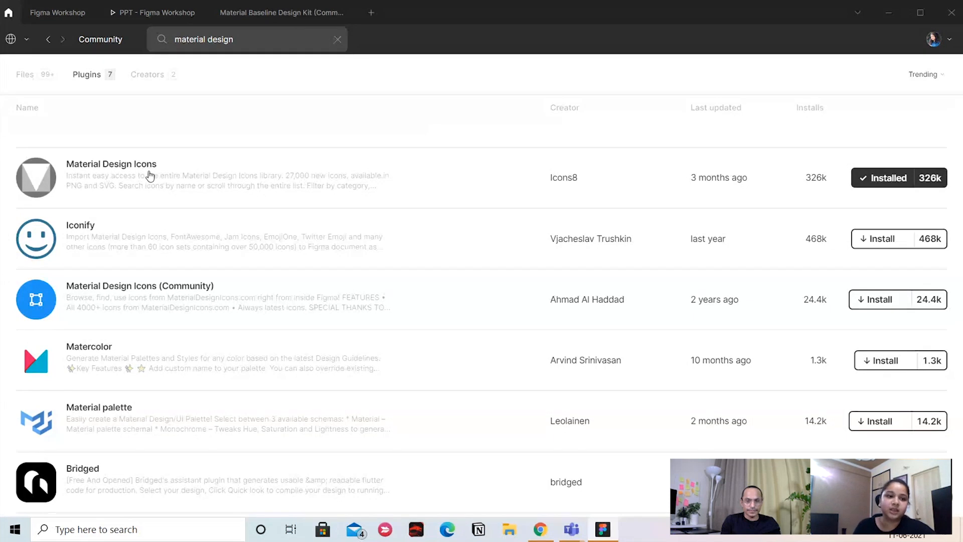
click(242, 45)
text(unsplash)
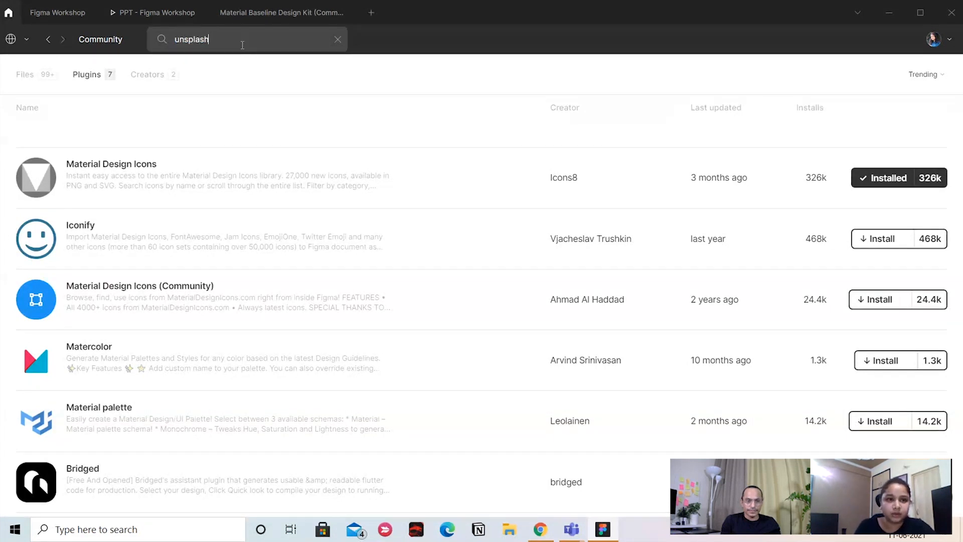
key(Return)
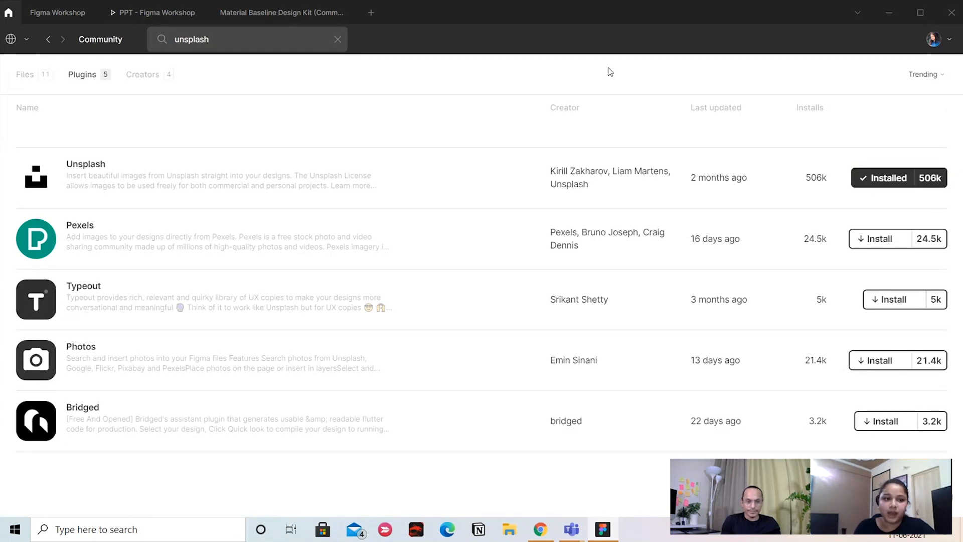
Switch to the Figma Workshop file and look over the frames and components on its Design System page
click(47, 10)
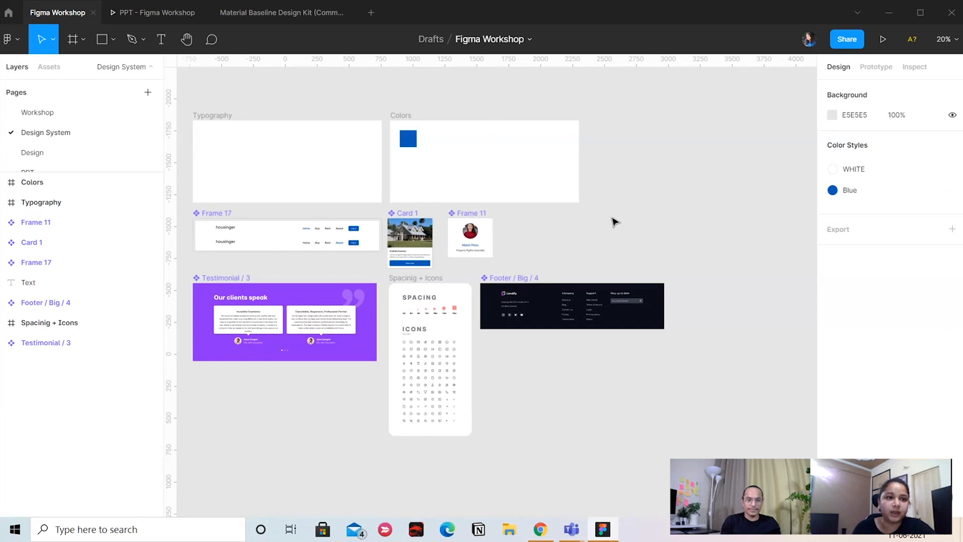
drag(572, 272, 593, 272)
drag(285, 114, 317, 123)
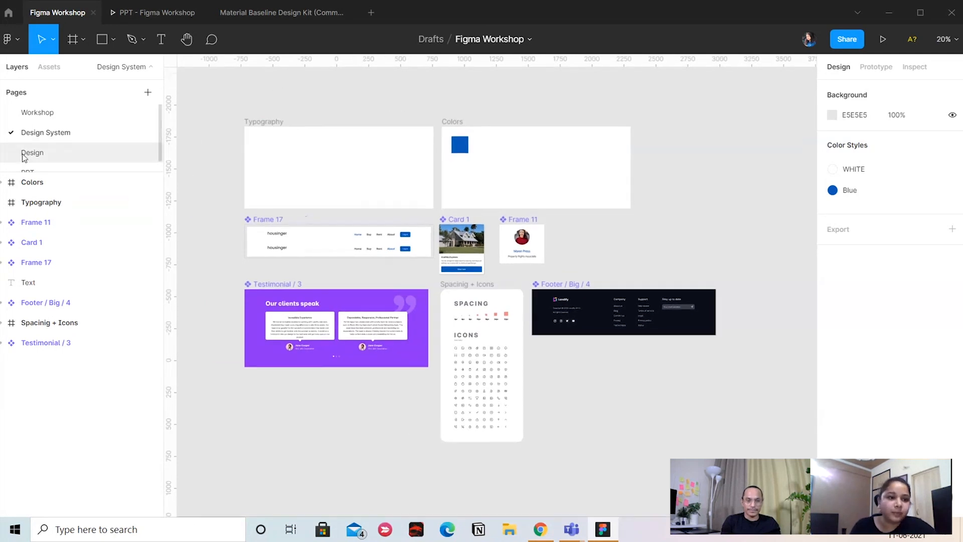
Open the Design page and examine the Homepage frame, its layout grid and the file's page list
click(32, 153)
key(ctrl+minus)
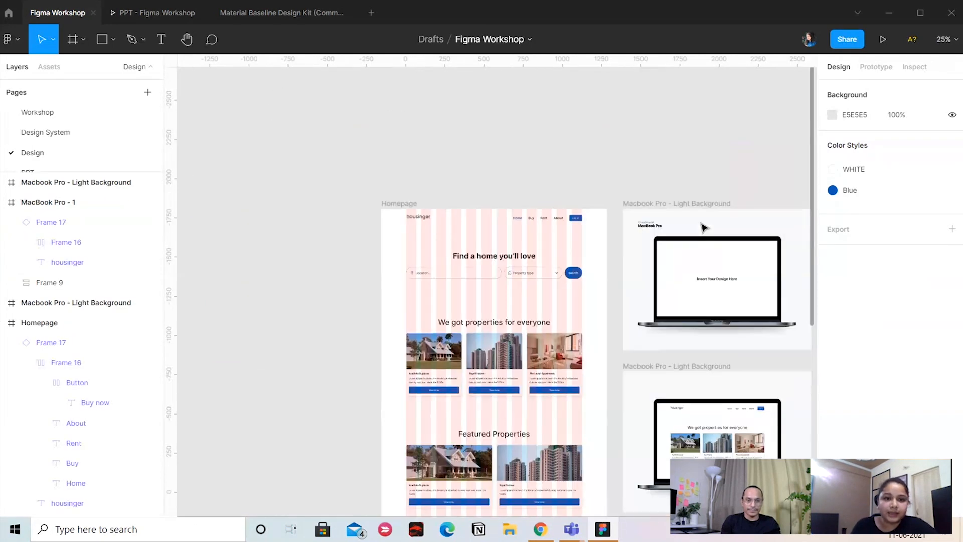
key(ctrl+plus)
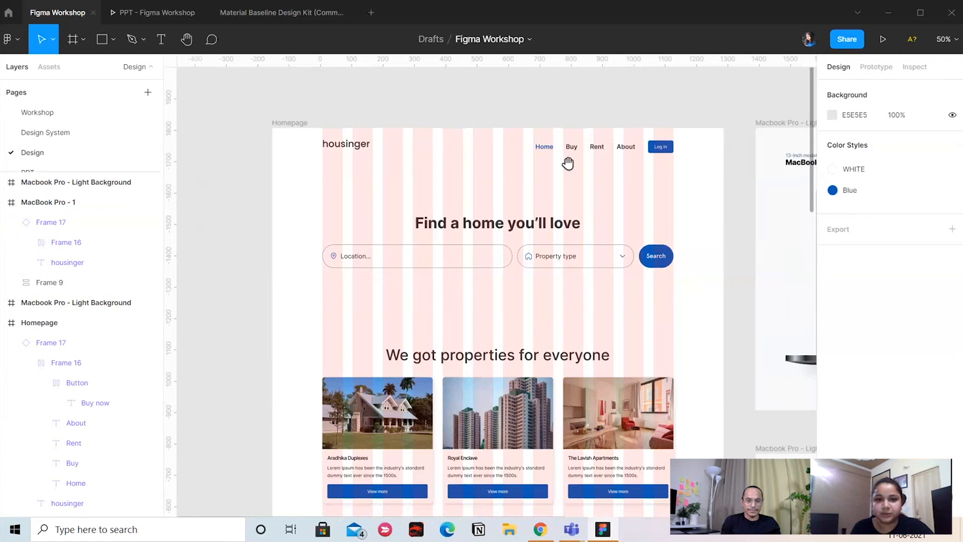
drag(692, 340, 755, 114)
drag(752, 217, 701, 345)
drag(301, 225, 393, 284)
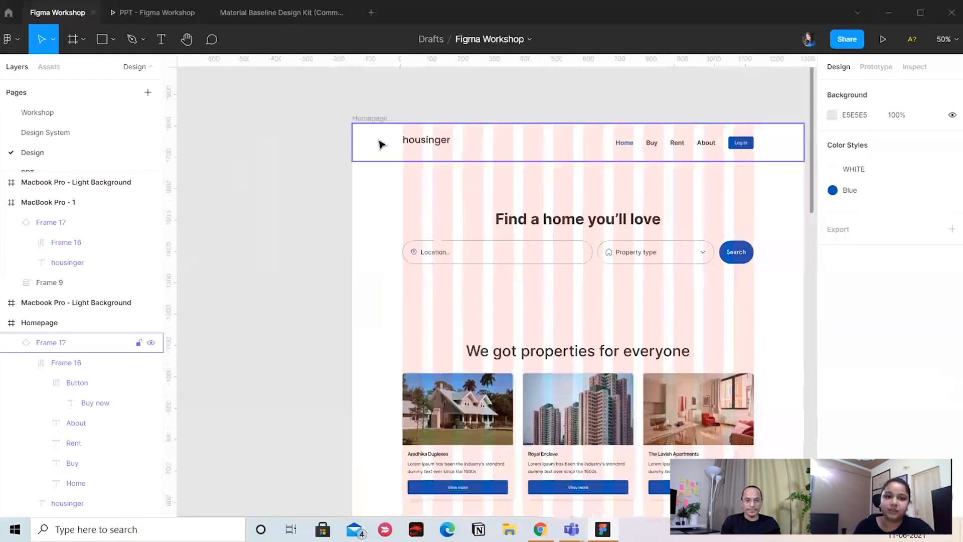
drag(471, 87, 431, 88)
drag(559, 107, 640, 93)
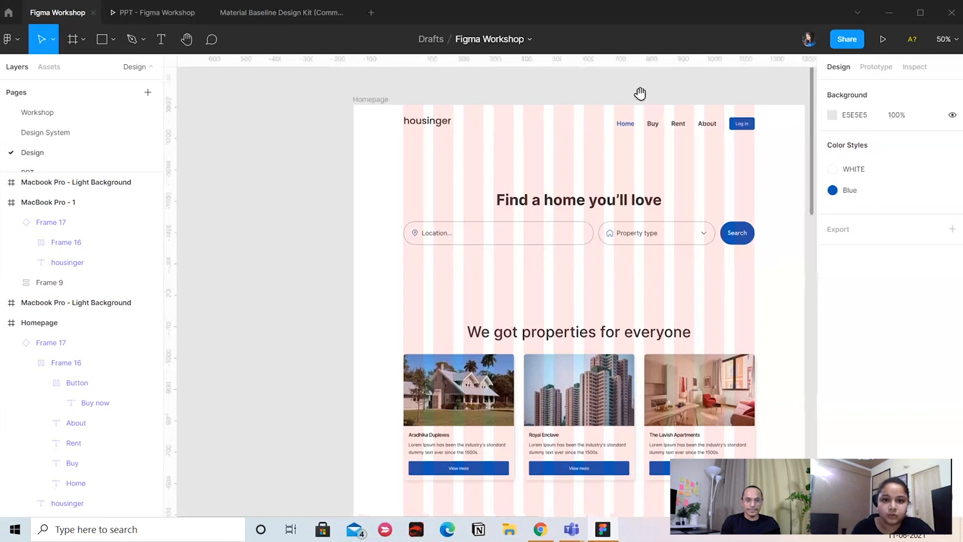
drag(389, 218, 546, 228)
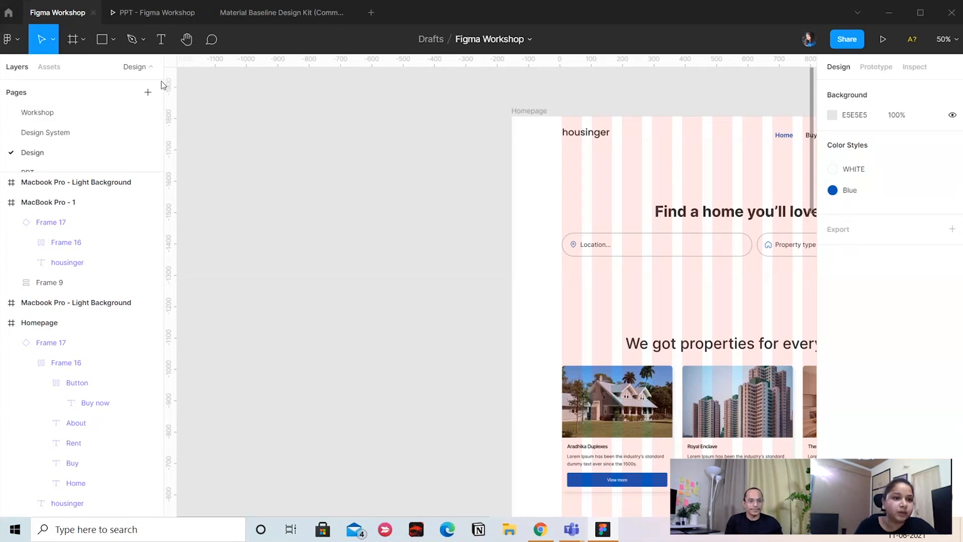
scroll(65, 141, down, 1)
scroll(80, 157, up, 1)
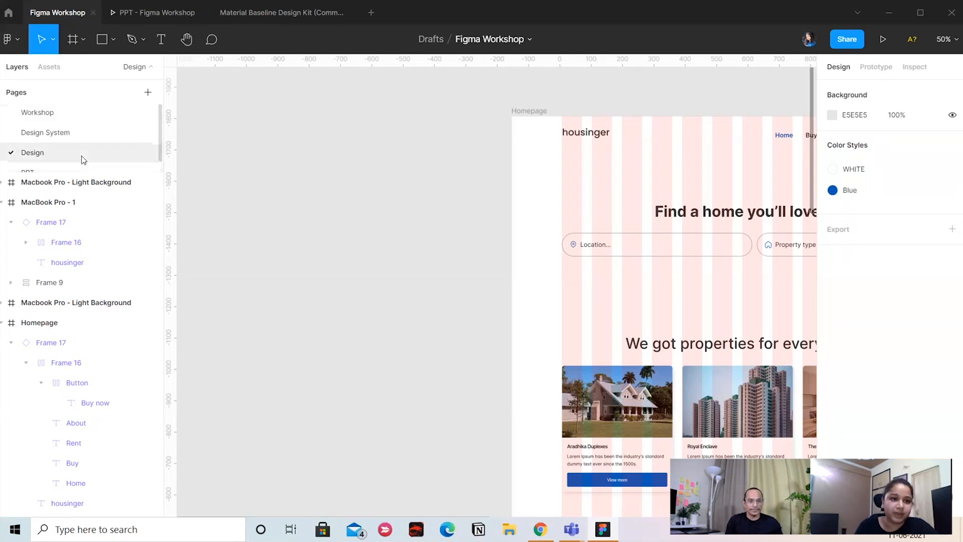
Add a new page below the Design page, view its page options, and keep its default name
click(148, 92)
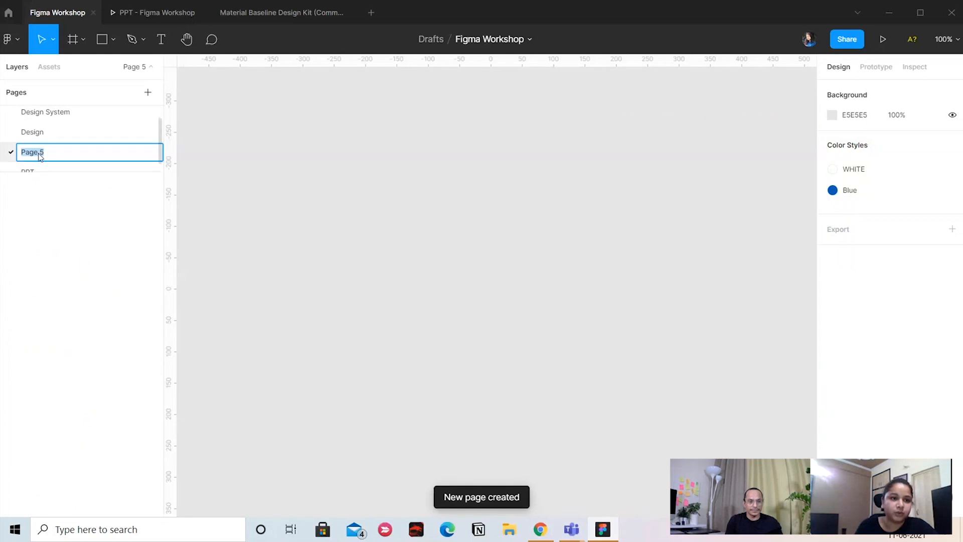
click(96, 160)
right_click(95, 159)
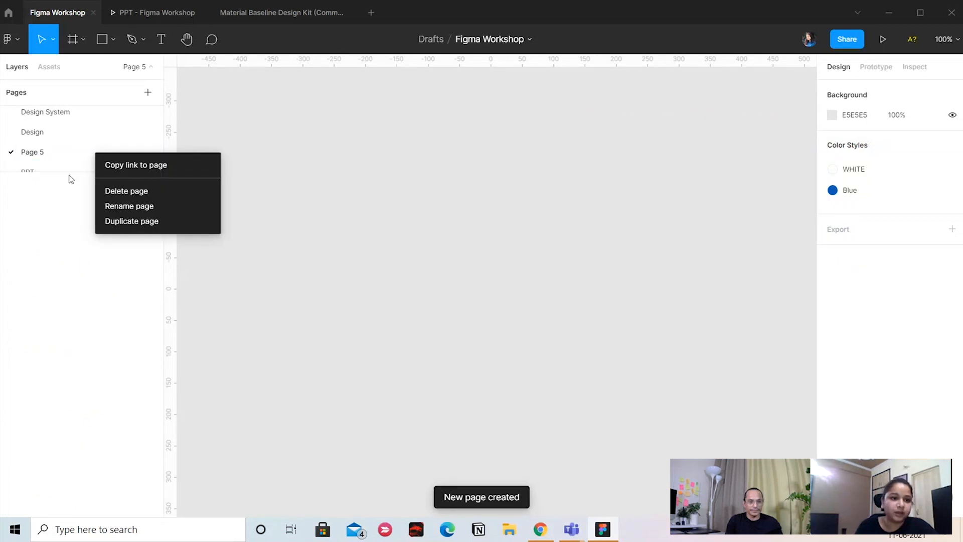
double_click(45, 159)
click(318, 157)
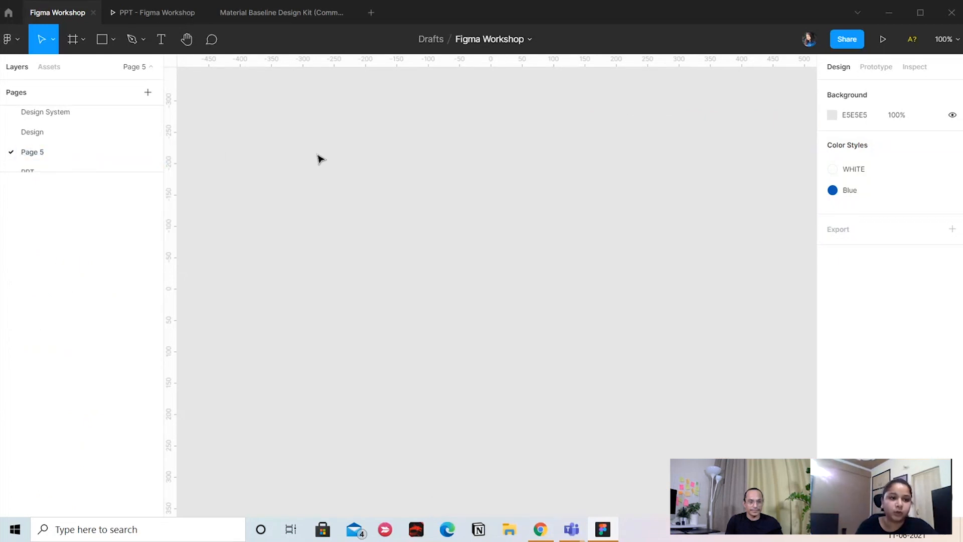
Delete the newly added empty page and return to the Design page
right_click(117, 152)
click(177, 186)
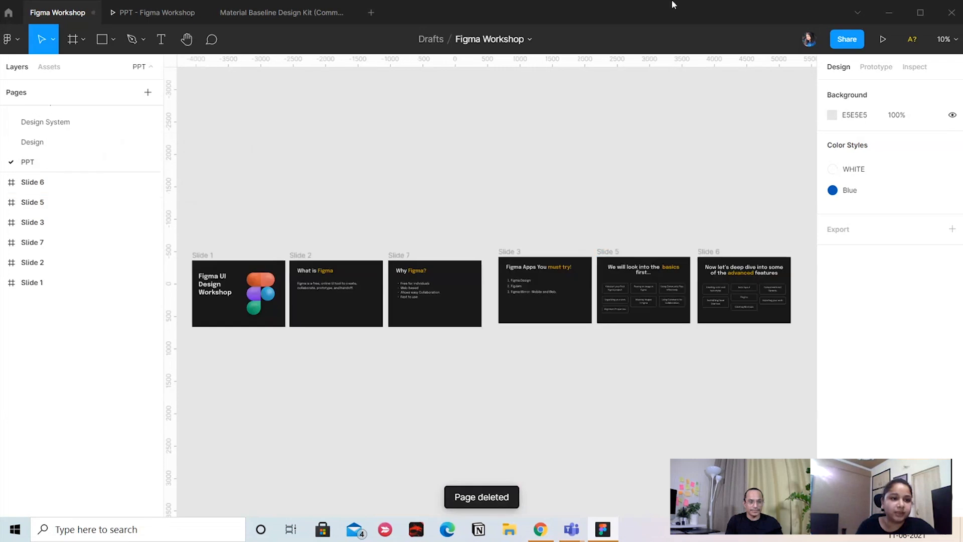
click(79, 144)
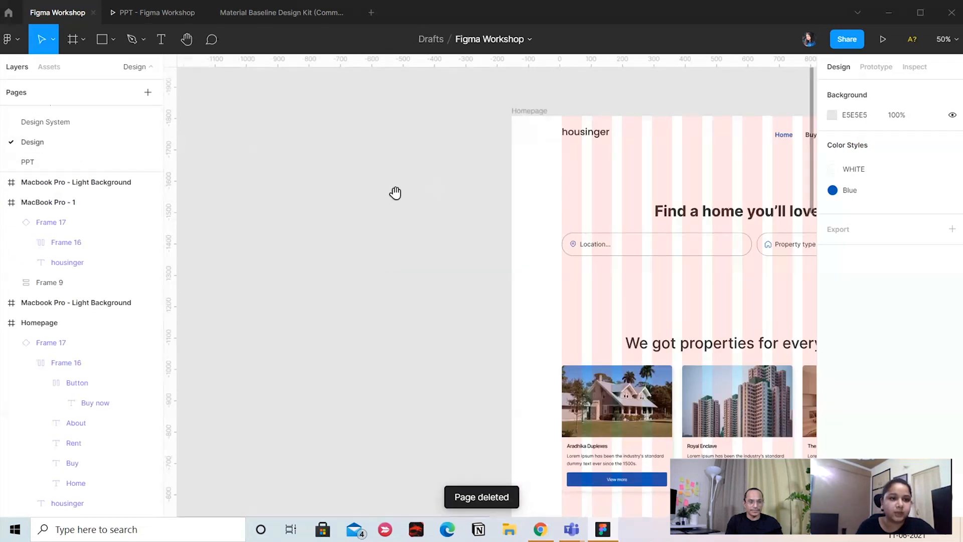
Draw a freehand frame about 750 × 655 on the empty canvas to the left of the Homepage frame
click(78, 43)
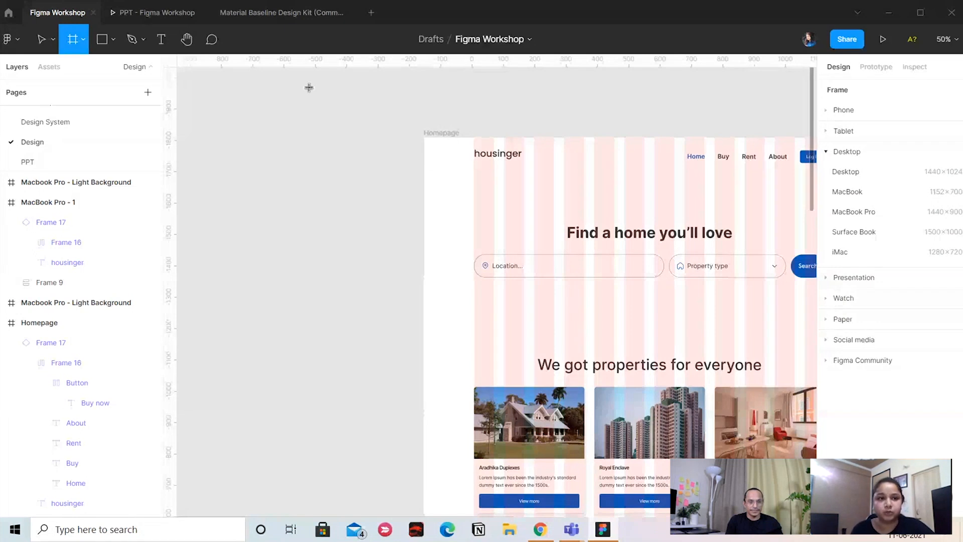
scroll(376, 116, left, 6)
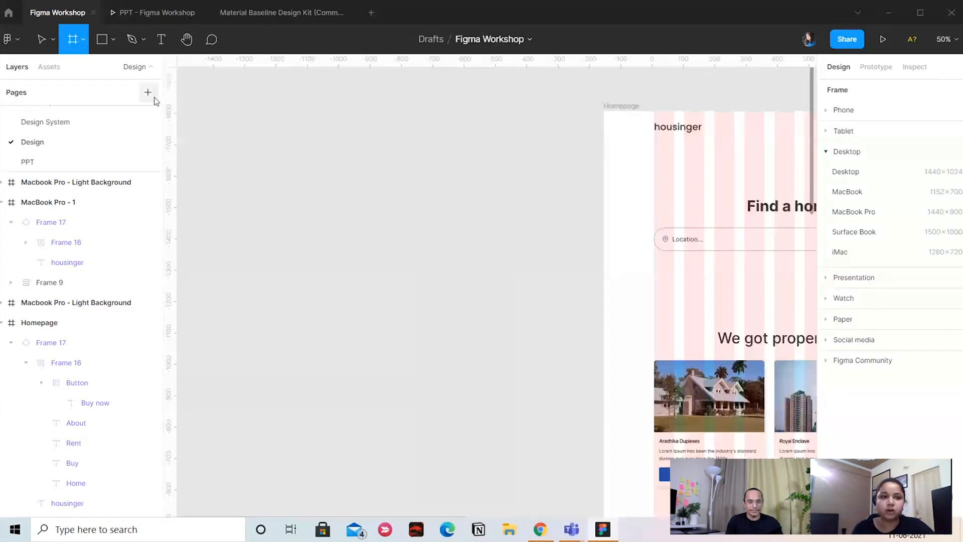
mouse_move(203, 110)
mouse_down()
mouse_move(438, 317)
mouse_move(214, 109)
mouse_move(236, 113)
mouse_up()
click(494, 104)
click(477, 136)
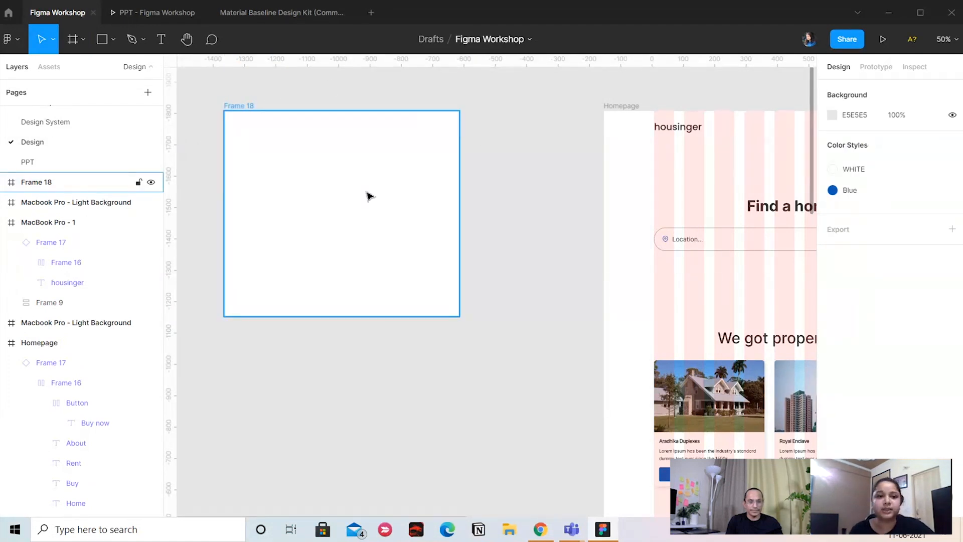
Select the freehand frame beside the Homepage frame and delete it
click(241, 116)
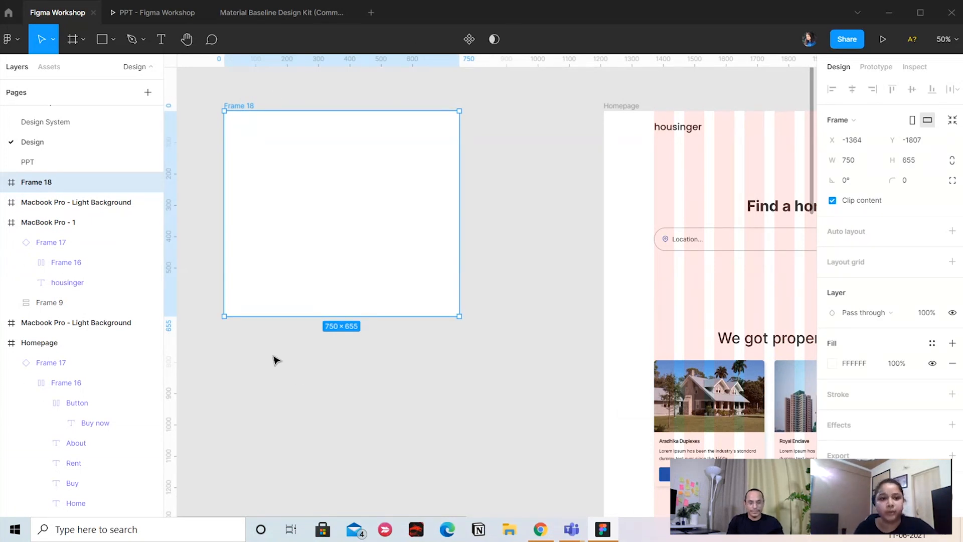
click(252, 101)
click(256, 105)
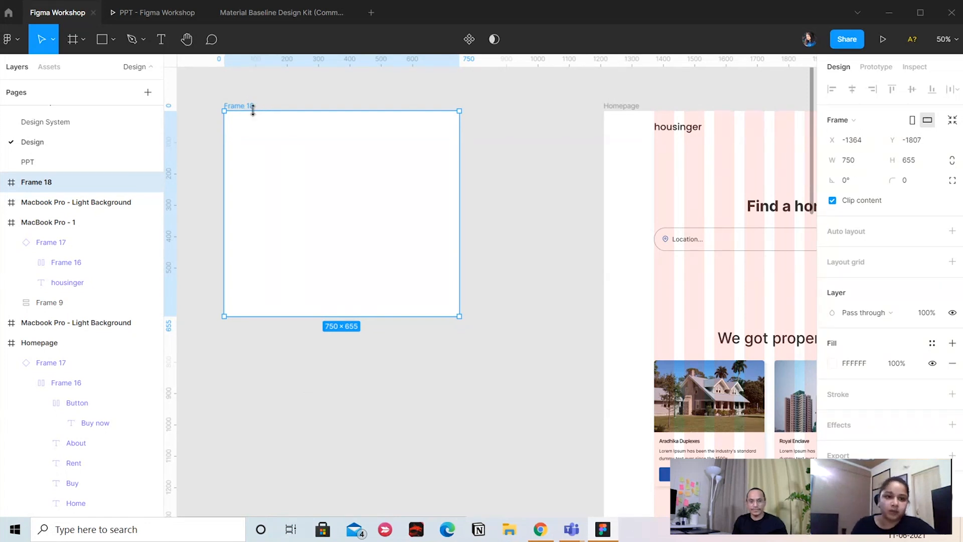
drag(276, 98, 294, 100)
key(Delete)
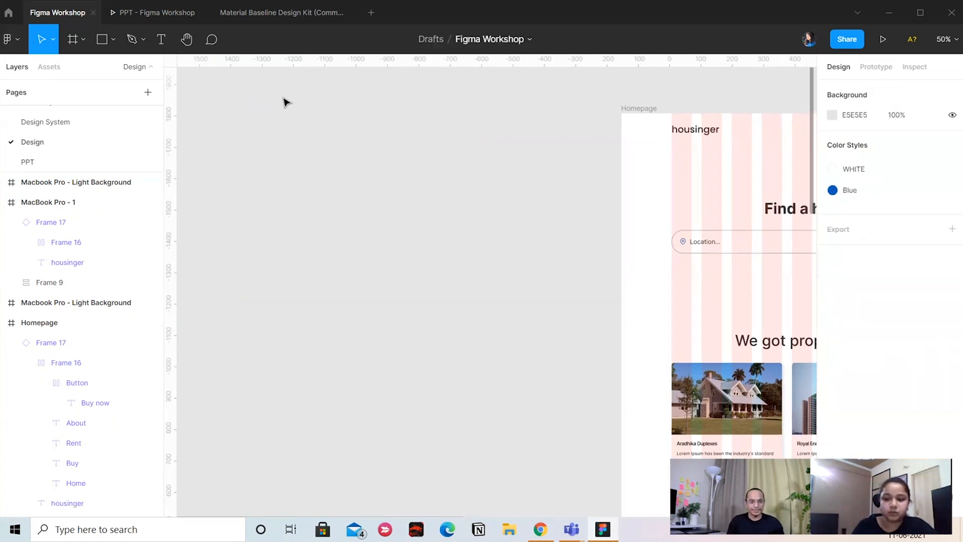
Draw another freehand frame about 408 × 420 on the empty canvas, and undo its creation
click(82, 39)
click(295, 132)
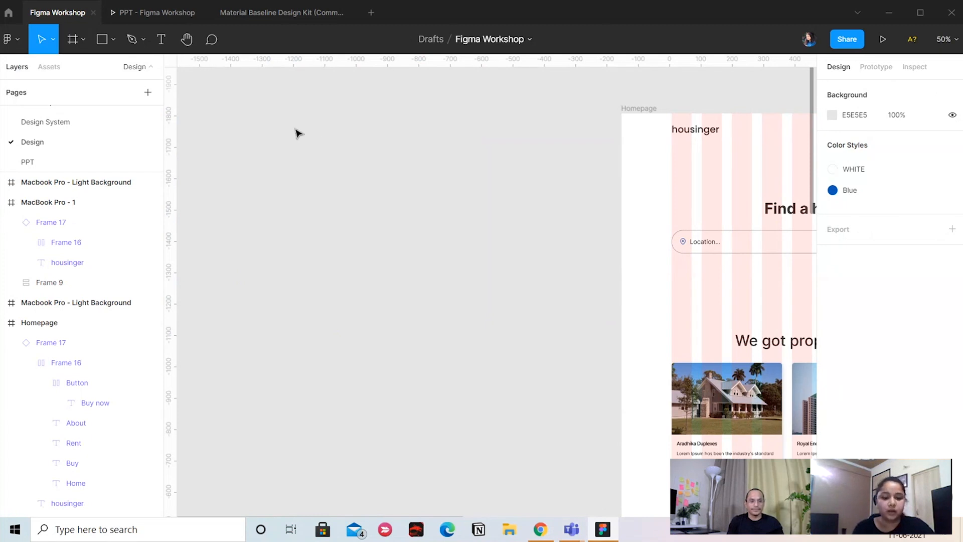
drag(216, 157, 343, 287)
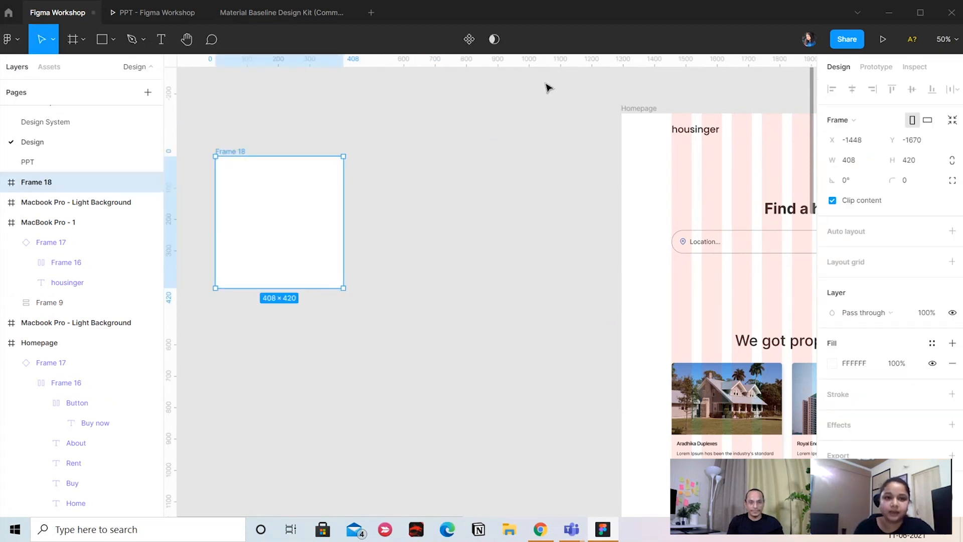
click(524, 115)
key(ctrl+z)
Look through the phone and desktop frame presets, and add a MacBook Pro frame of 1440 × 900
key(f)
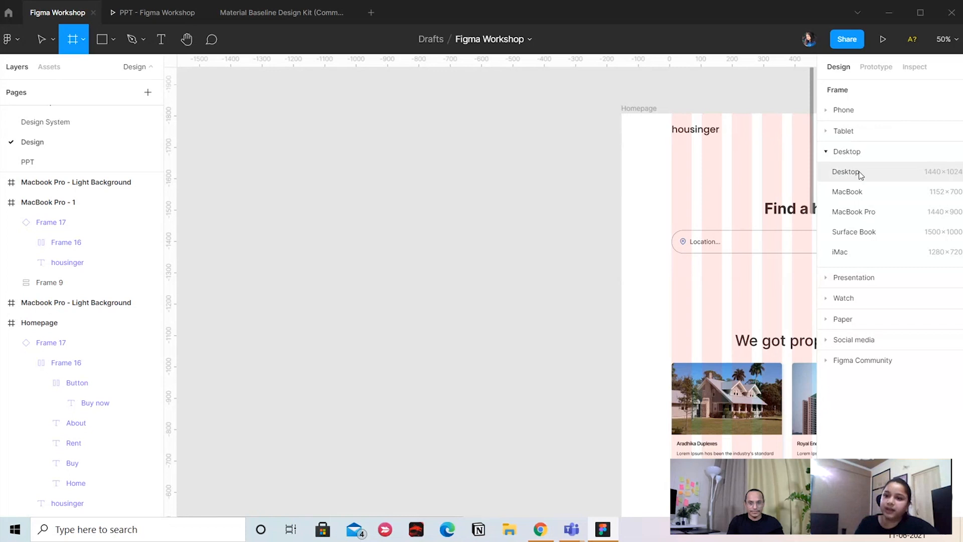
click(858, 111)
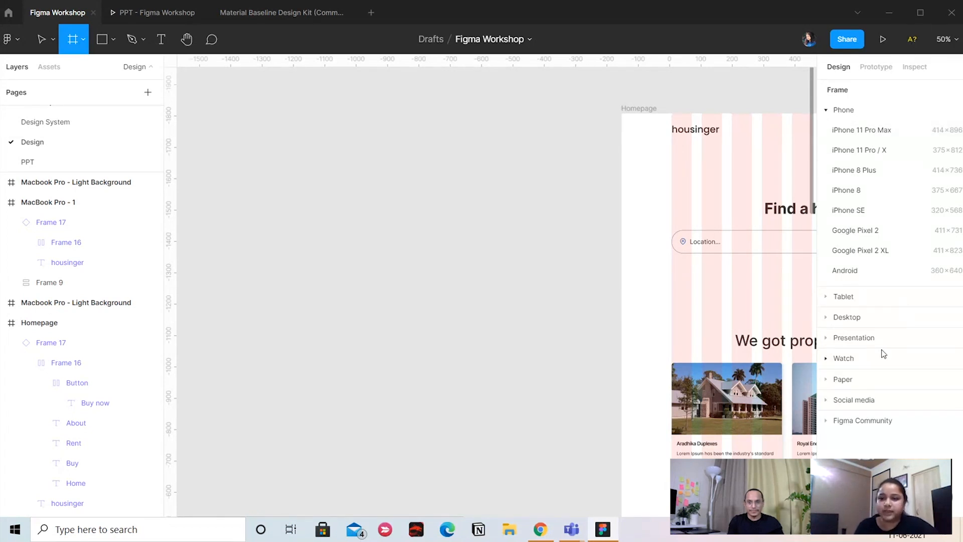
click(865, 325)
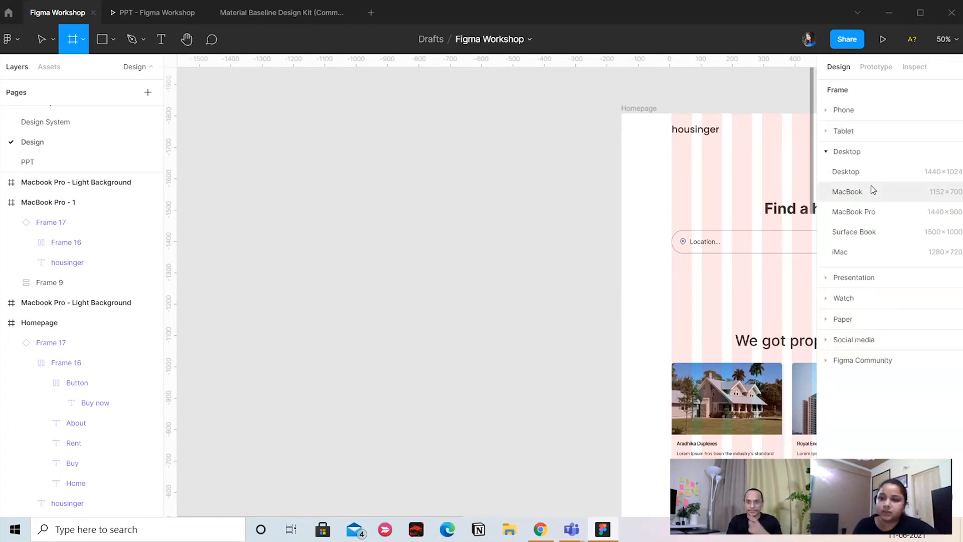
click(872, 217)
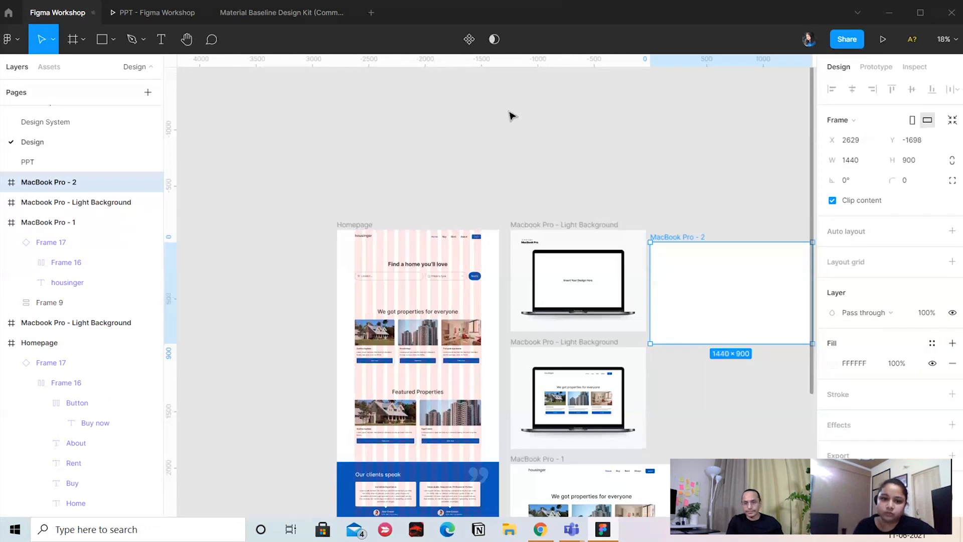
Move the new MacBook Pro frame to the empty canvas area on the left of the Homepage frame
drag(657, 203, 541, 189)
drag(560, 221, 578, 209)
drag(583, 170, 551, 160)
drag(564, 196, 193, 197)
drag(281, 151, 552, 95)
click(555, 129)
scroll(614, 232, up, 5)
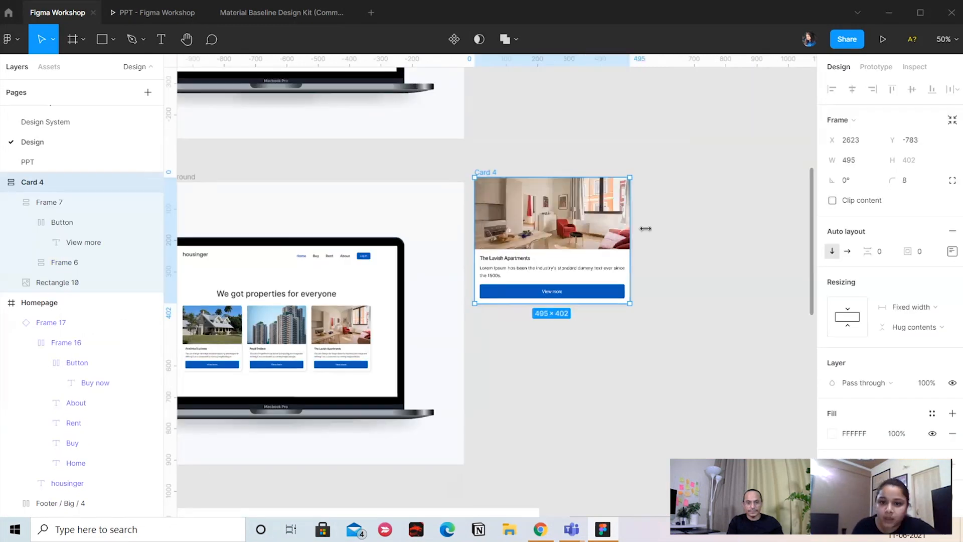
Place a copy of the Lavish Apartments card on the canvas beside the MacBook mockups, positioned at X 2779, Y -907
drag(645, 225, 585, 226)
click(630, 172)
drag(529, 185, 645, 244)
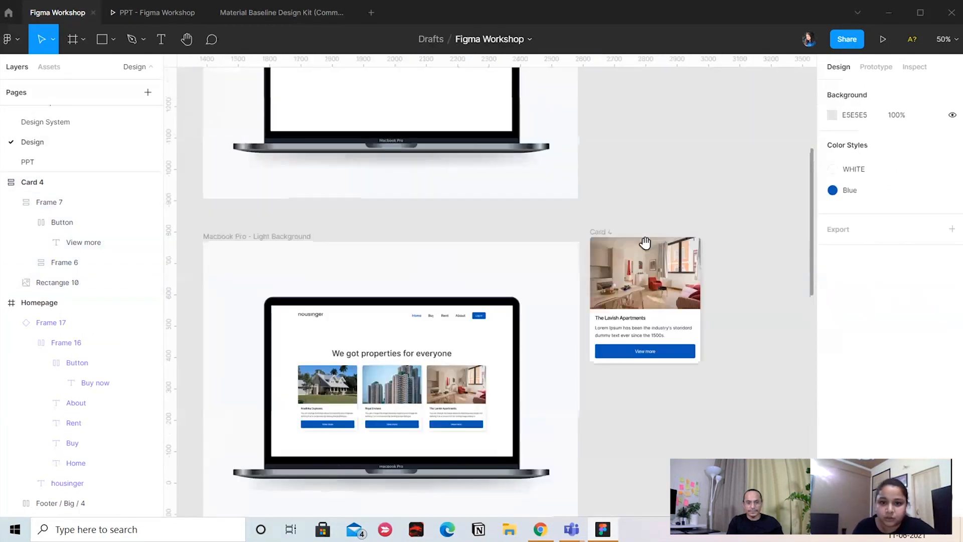
click(644, 245)
click(607, 232)
double_click(607, 233)
click(646, 192)
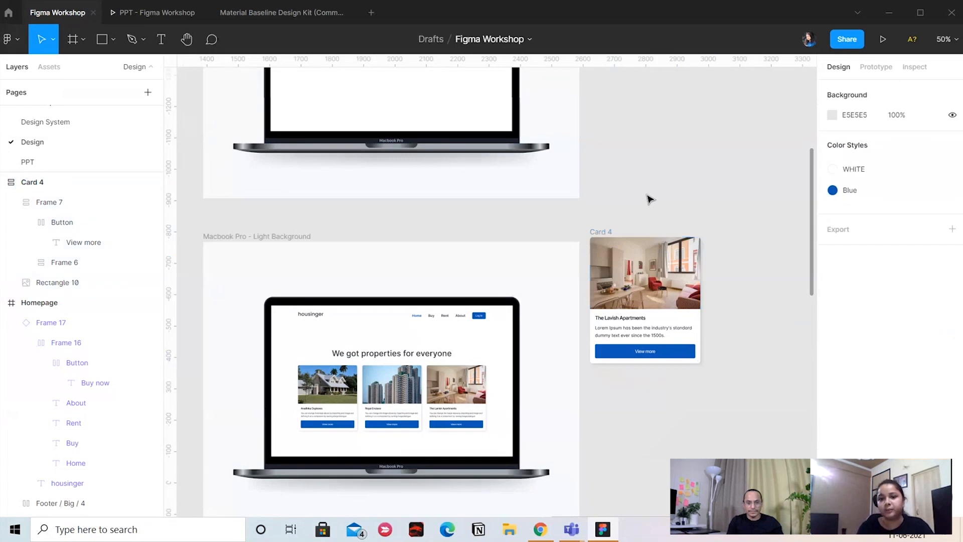
click(603, 233)
drag(624, 219, 653, 195)
Select the Homepage's three-card row and the Royal Enclave card under Featured Properties to examine their nested frames
drag(233, 259, 718, 215)
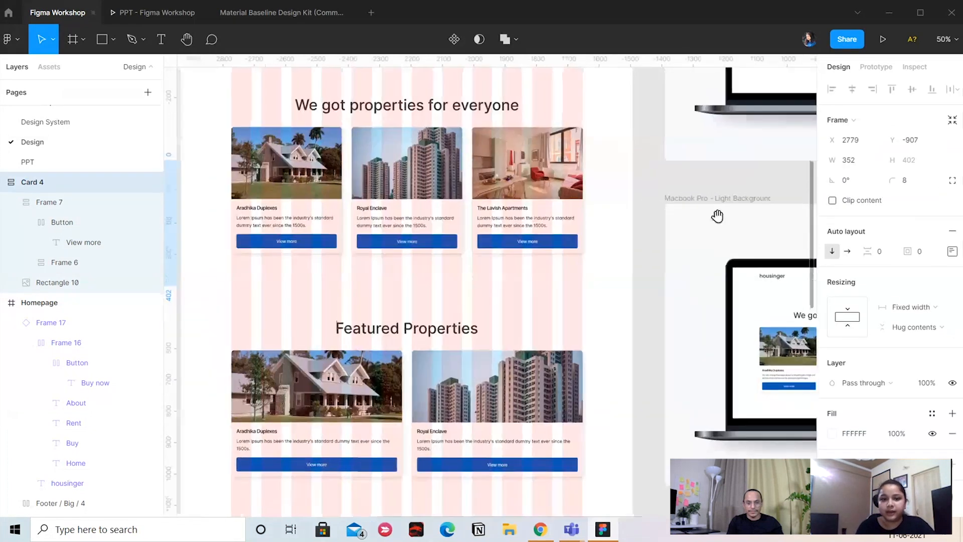
click(350, 203)
double_click(346, 199)
drag(682, 243, 767, 55)
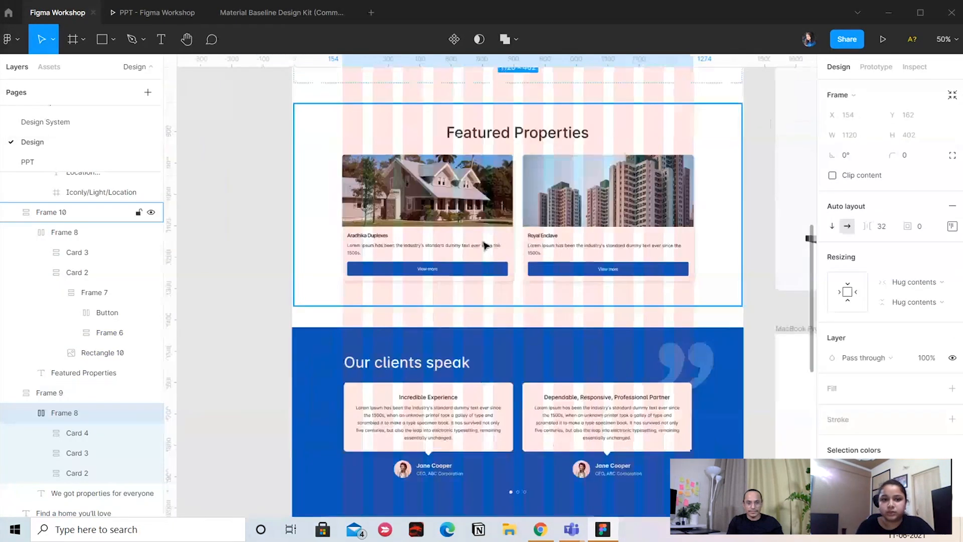
double_click(485, 244)
click(558, 203)
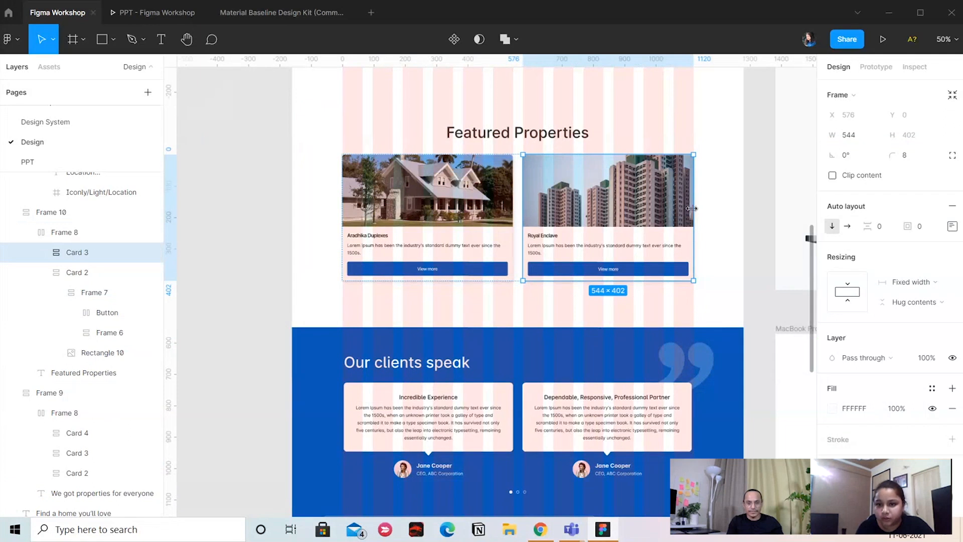
mouse_move(691, 208)
mouse_down()
mouse_move(616, 209)
mouse_move(694, 211)
mouse_up()
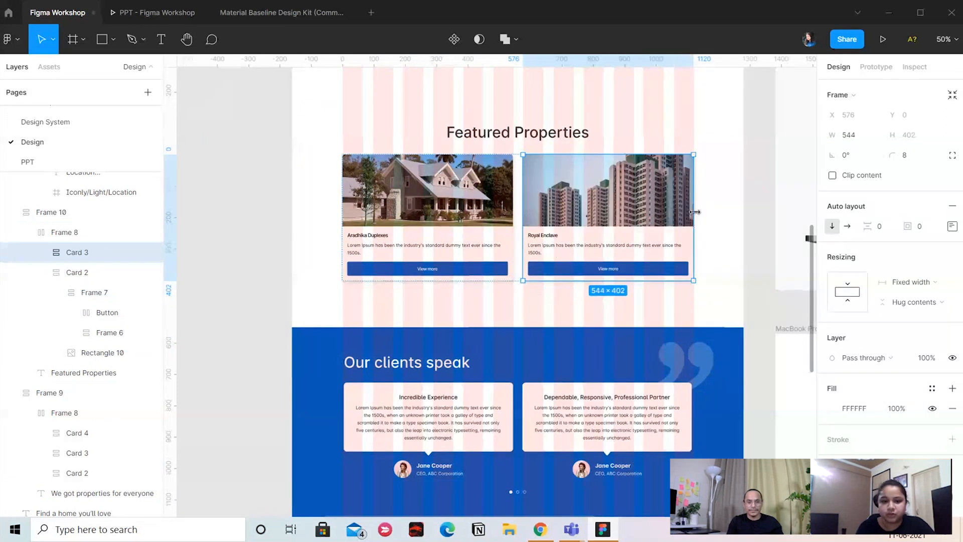
Select the housinger logo text in the Homepage header, and go back to the standalone Lavish Apartments card
click(756, 226)
drag(730, 273, 754, 500)
drag(263, 342, 650, 430)
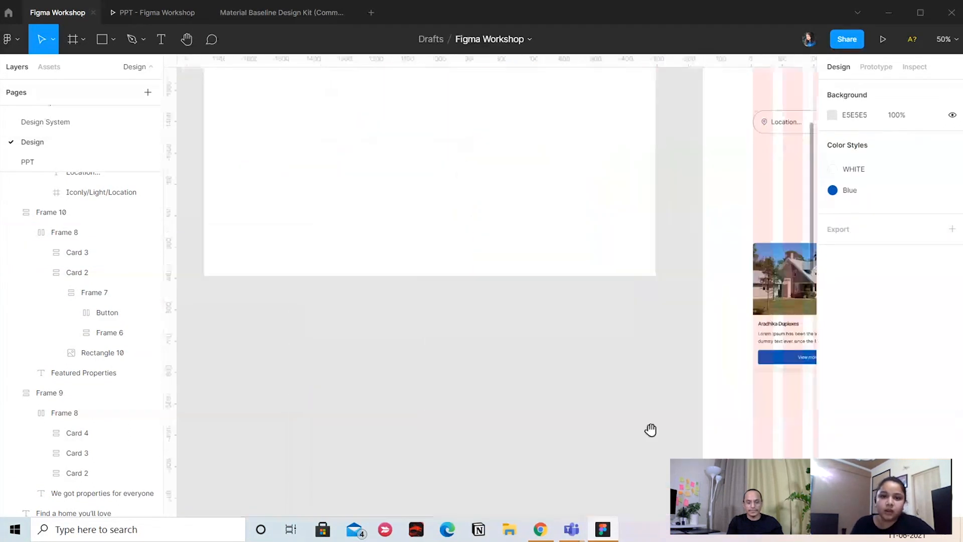
drag(546, 331, 537, 488)
drag(724, 216, 675, 249)
double_click(736, 201)
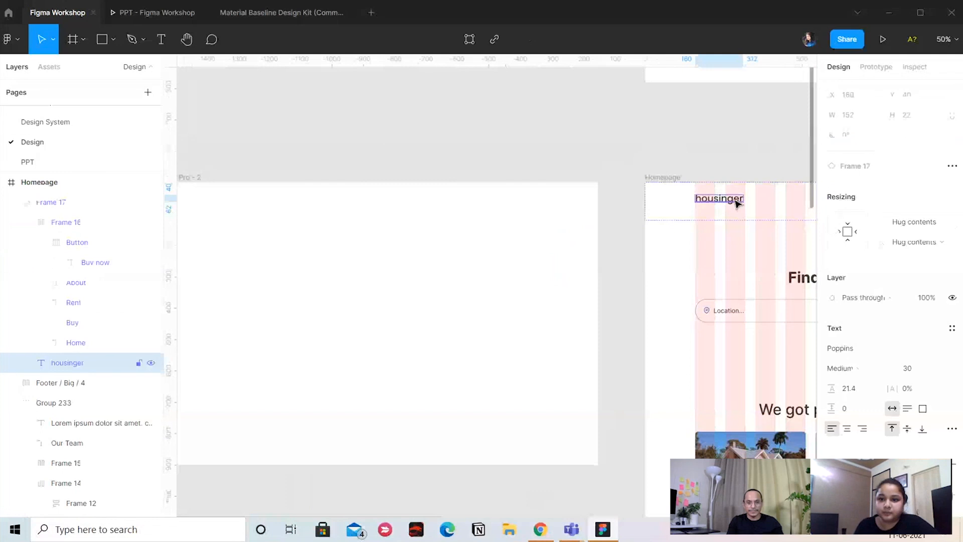
drag(731, 172, 254, 224)
scroll(596, 187, right, 3)
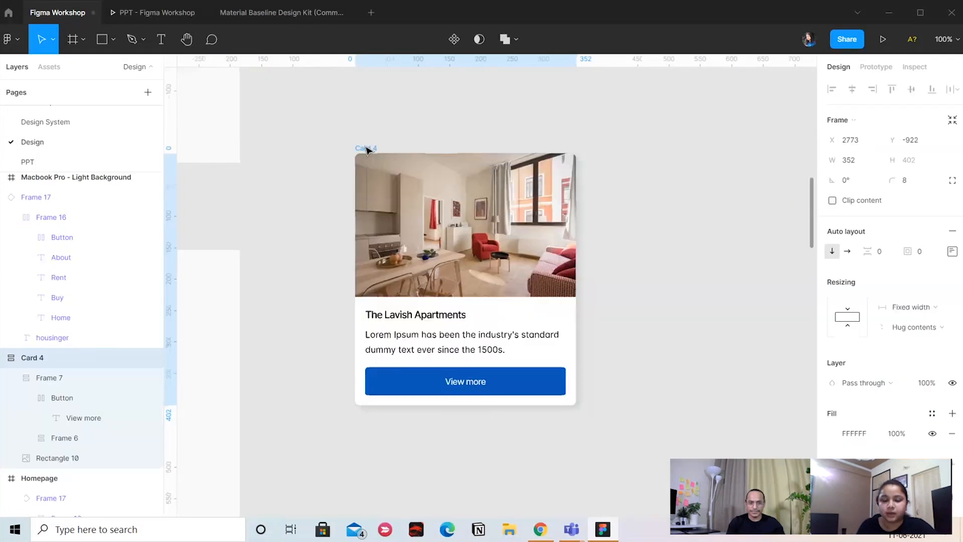
Examine the standalone card's structure by selecting its outer frame, its image and its text group
drag(368, 150, 367, 149)
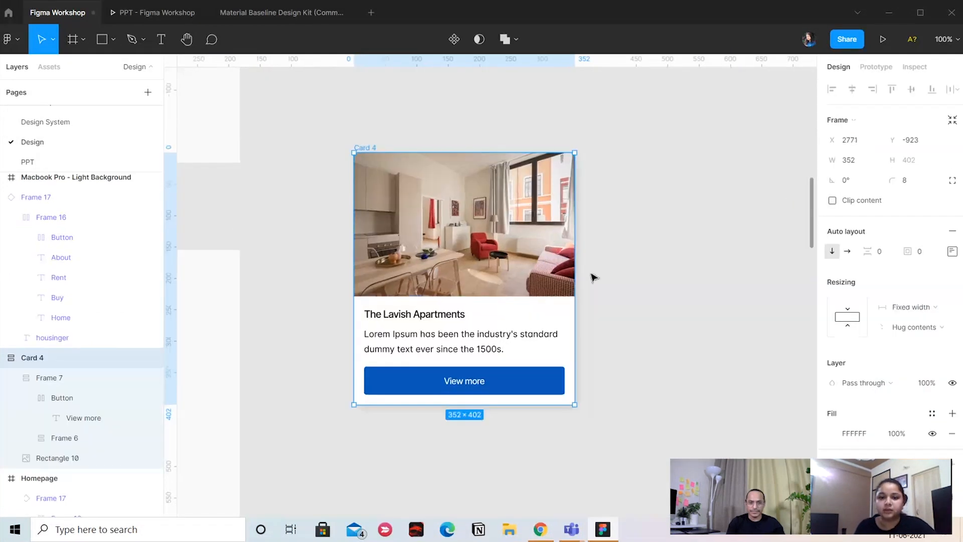
double_click(382, 206)
key(Escape)
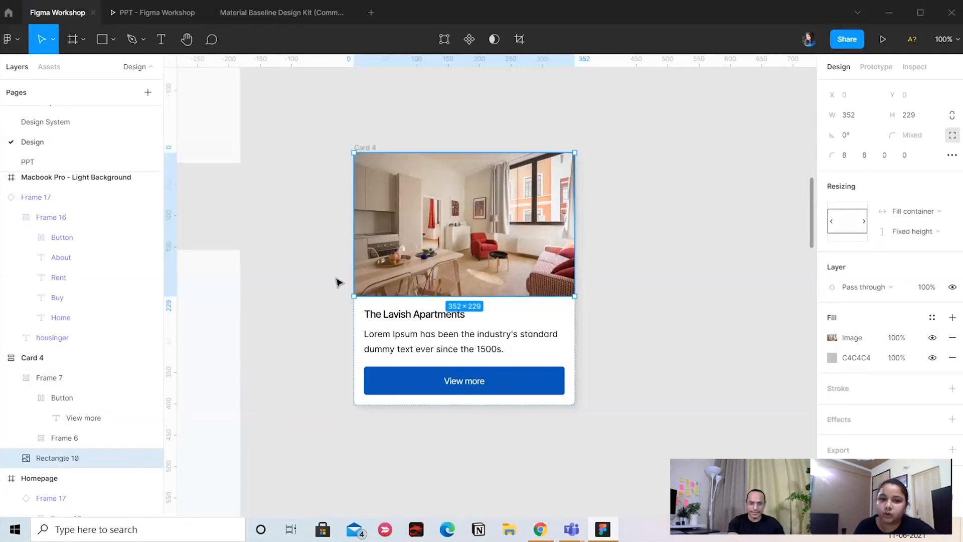
click(411, 323)
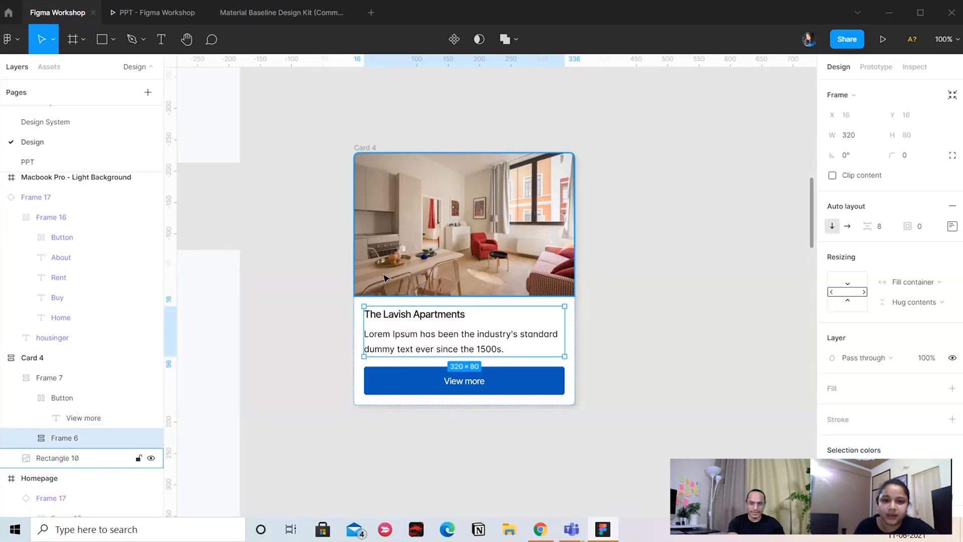
click(626, 240)
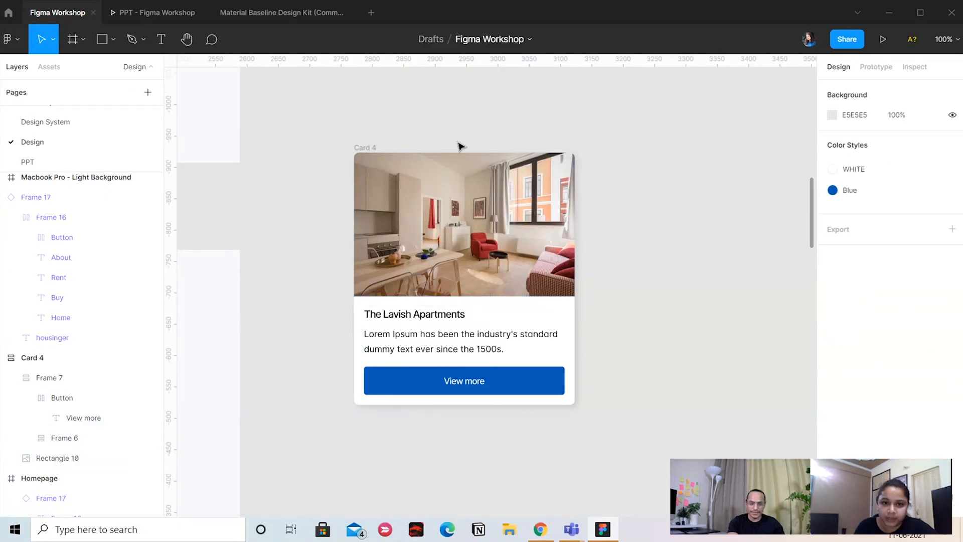
click(370, 147)
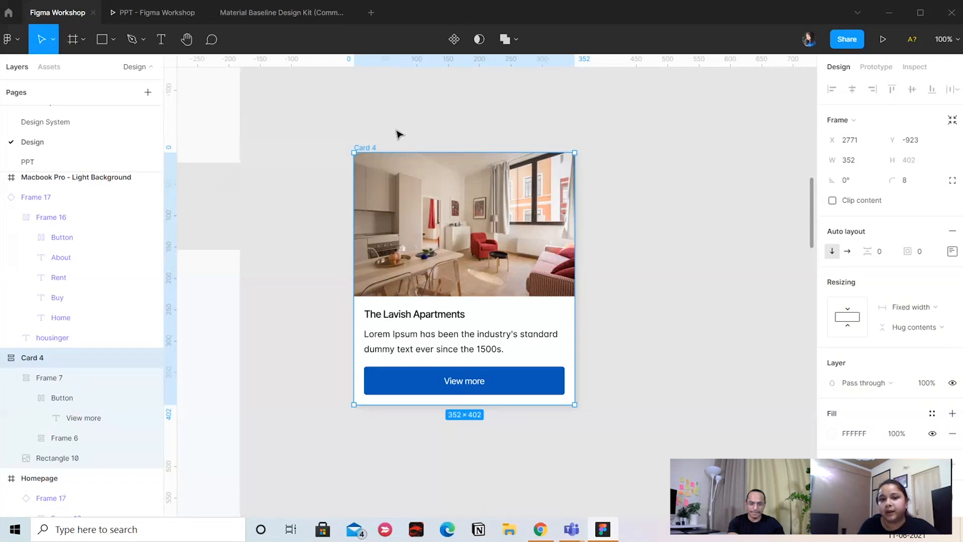
click(615, 279)
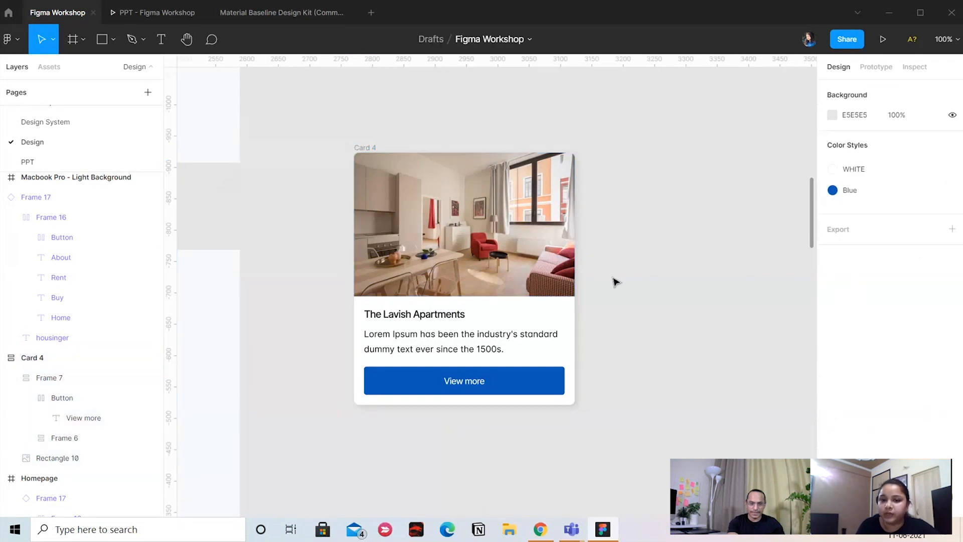
Open the fill settings of the standalone card's image, close them, and select the card's text group
double_click(542, 279)
double_click(541, 280)
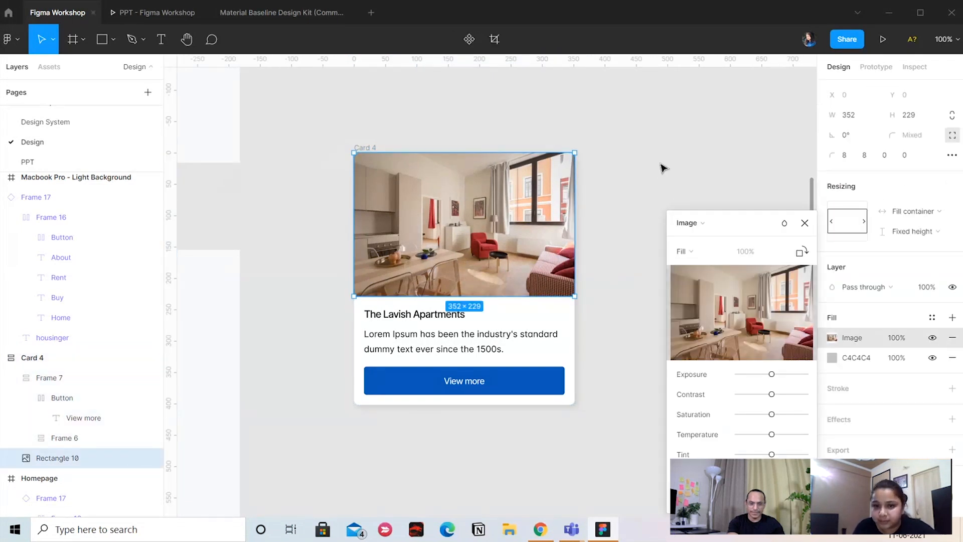
key(Escape)
click(516, 306)
double_click(515, 350)
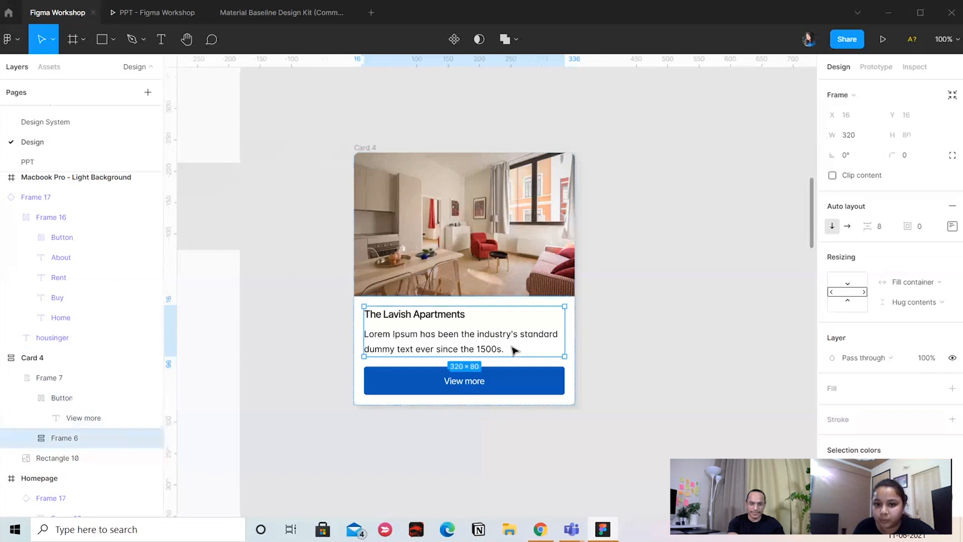
Select the card's Lorem Ipsum description to view its text properties, and reselect the whole card frame
click(478, 334)
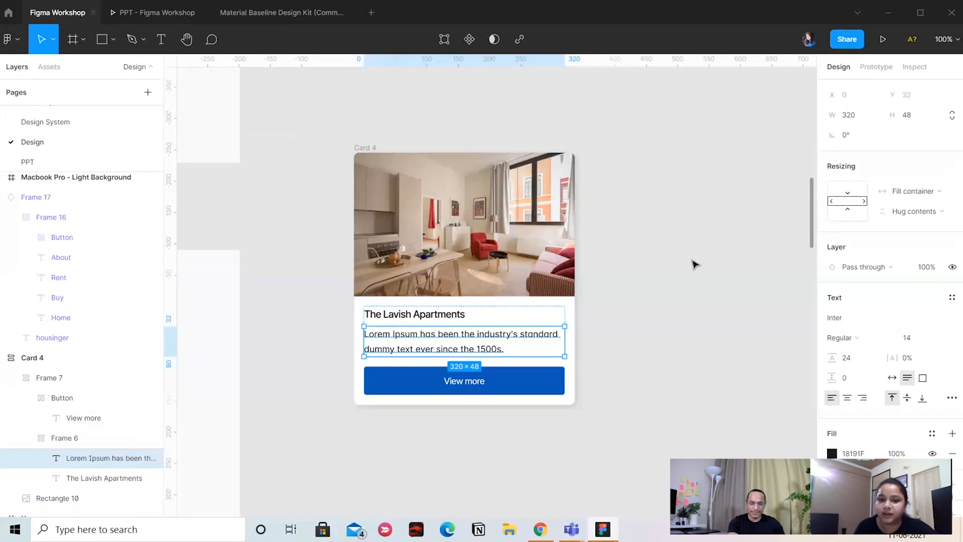
click(646, 247)
click(371, 147)
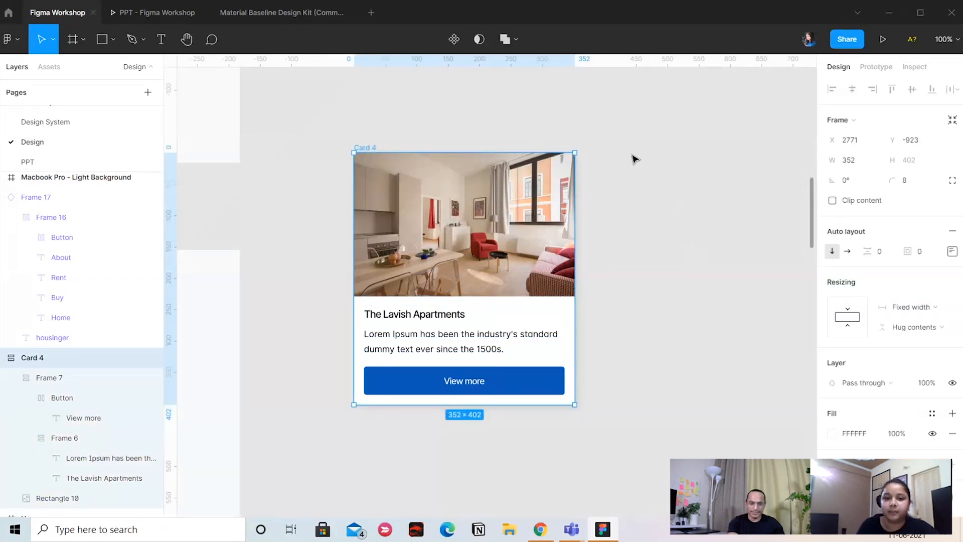
drag(577, 234, 574, 297)
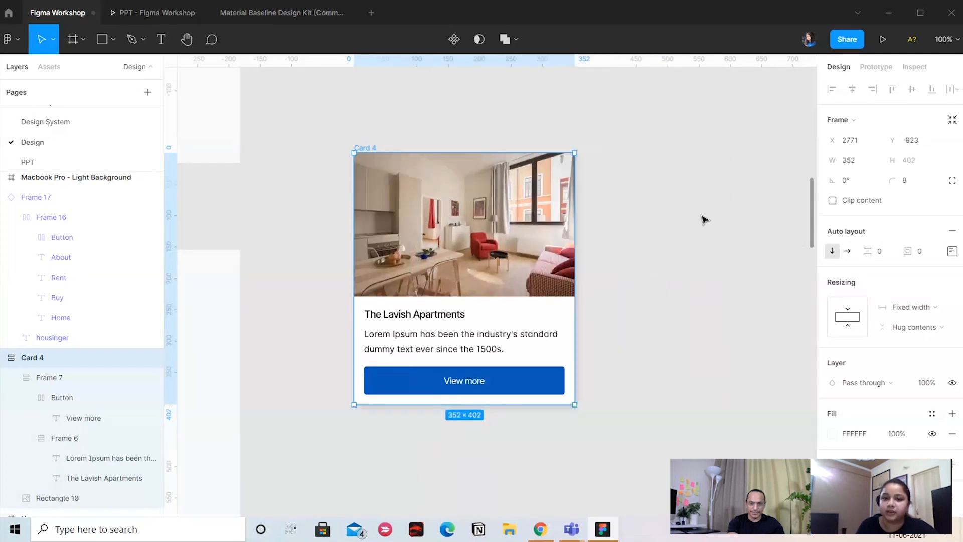
click(703, 217)
scroll(702, 217, right, 3)
click(95, 38)
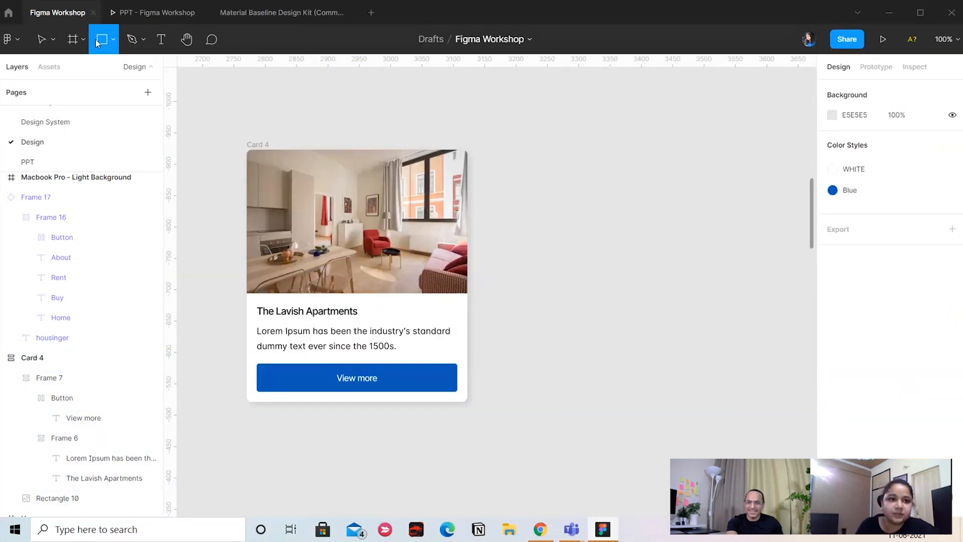
click(43, 39)
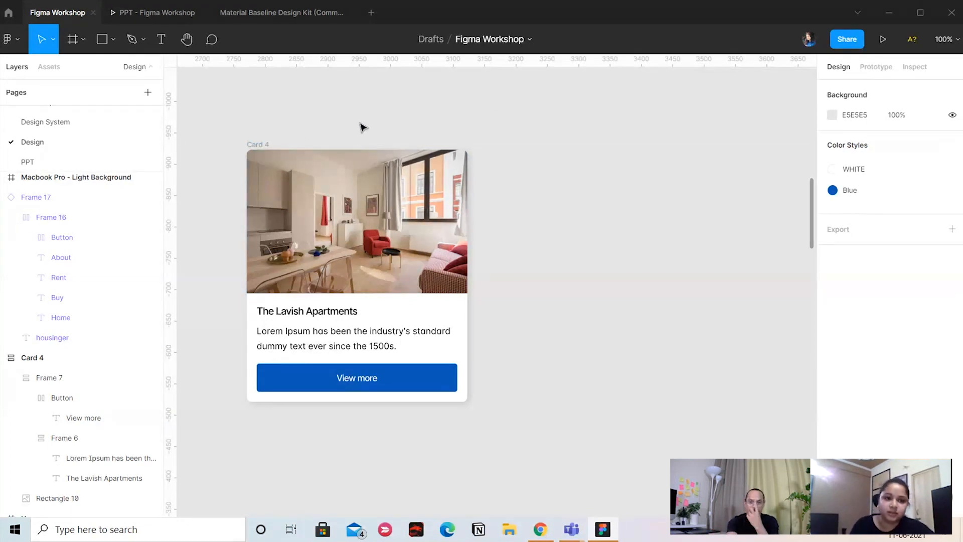
Move the standalone Lavish Apartments card slightly up and right, try another drag at its edge, undo that drag and deselect the card
drag(267, 144, 277, 133)
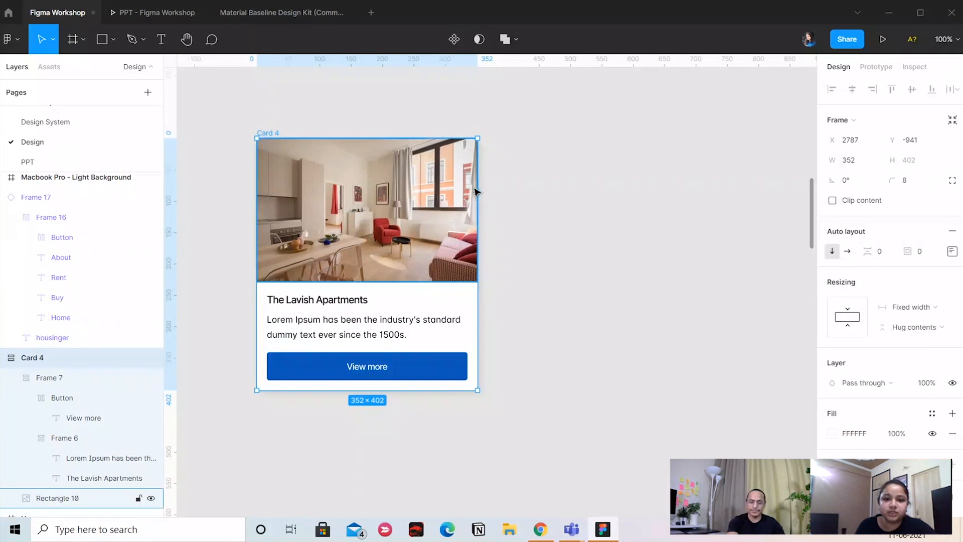
drag(477, 191, 444, 200)
key(ctrl+z)
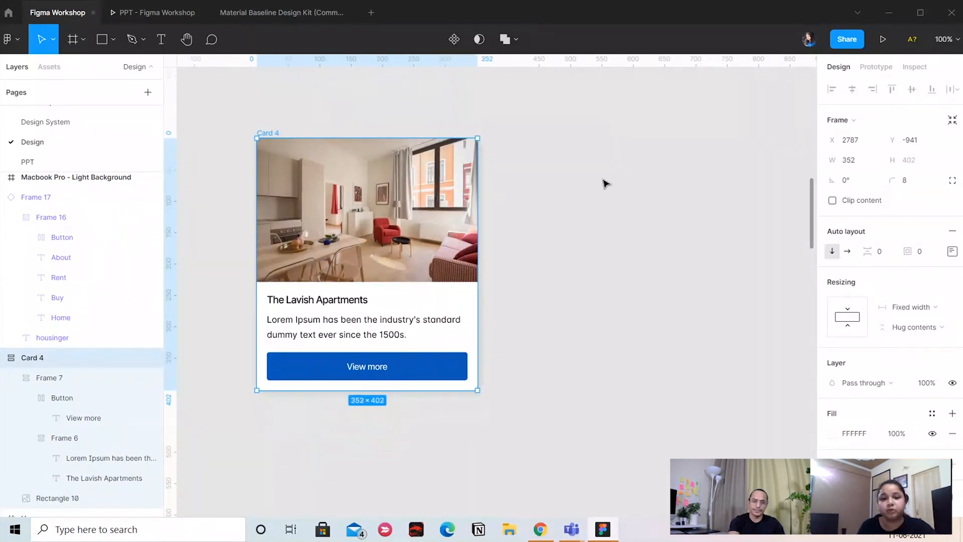
click(604, 183)
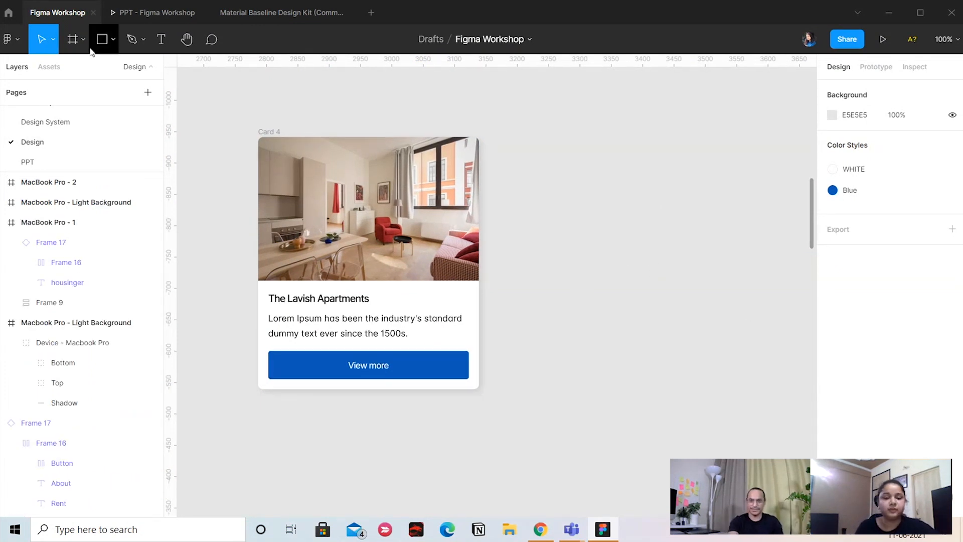
Draw a rectangle in the empty space beside the card and resize it to about 367 by 213
click(102, 38)
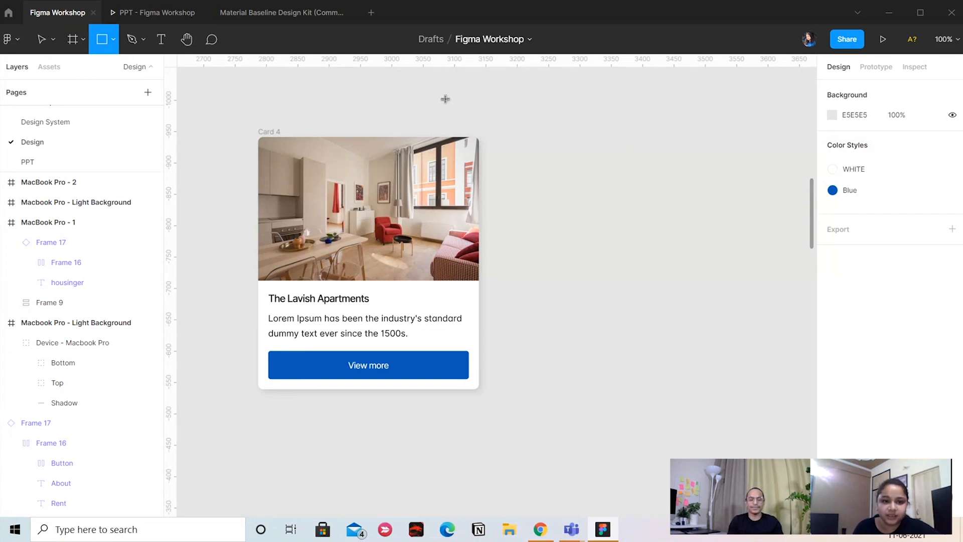
mouse_move(559, 137)
mouse_down()
mouse_move(587, 204)
mouse_move(685, 270)
mouse_move(748, 279)
mouse_up()
scroll(574, 230, right, 4)
drag(565, 223, 604, 223)
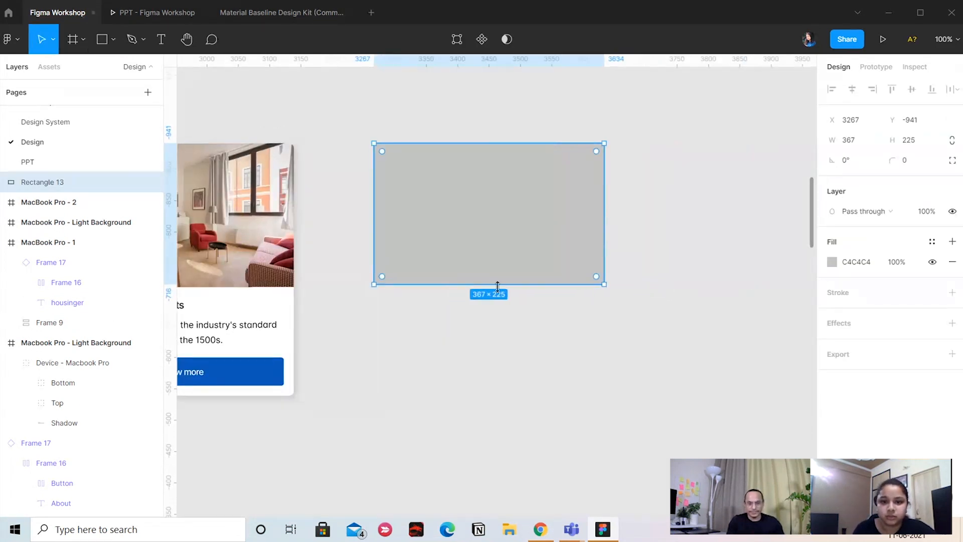
drag(498, 284, 498, 276)
scroll(501, 275, left, 3)
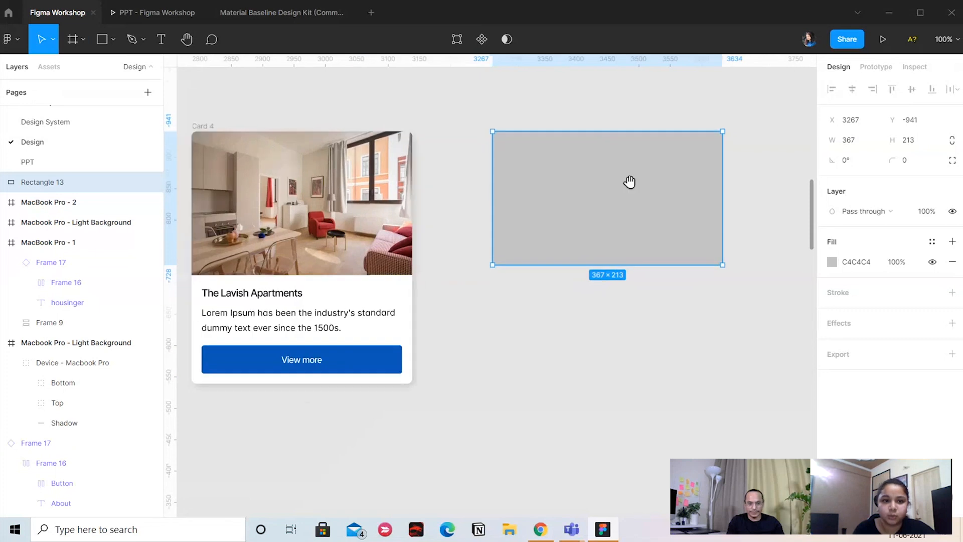
Set the new rectangle's height to 229 to match the card's image, and move it slightly closer to the card
click(316, 179)
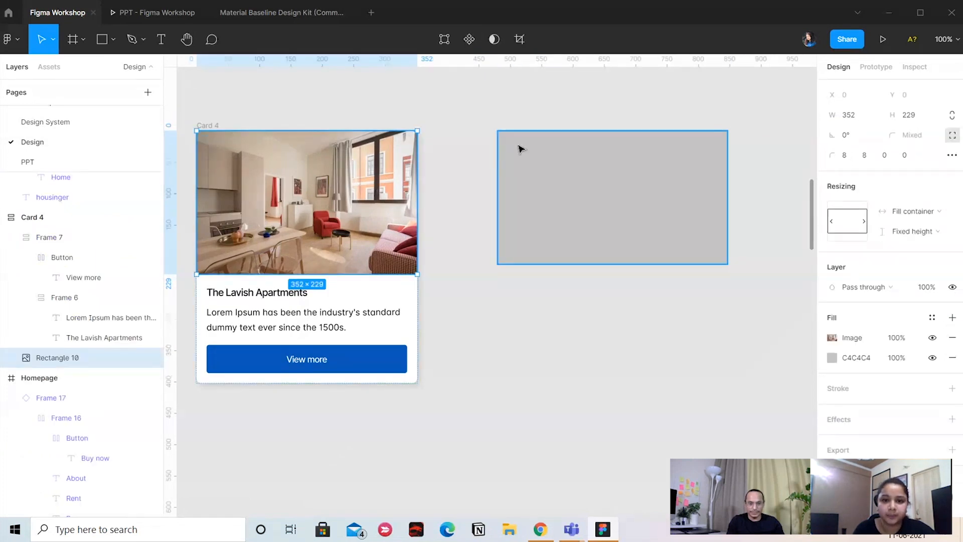
click(551, 191)
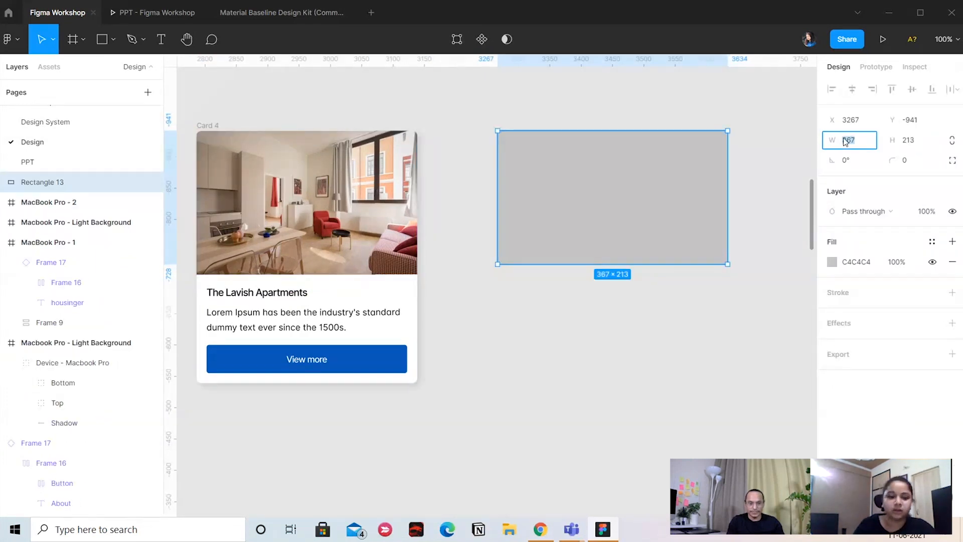
click(390, 176)
click(591, 179)
click(911, 144)
text(2)
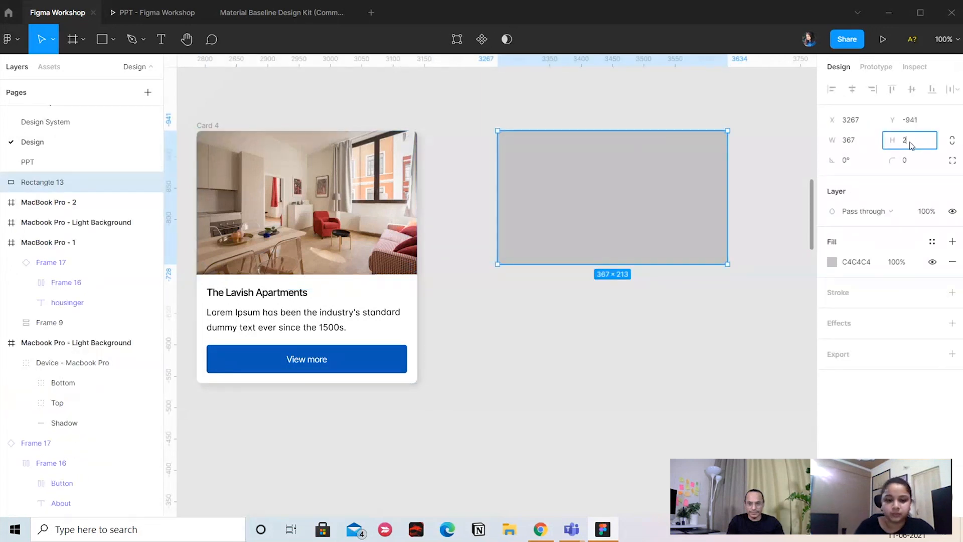
text(29)
key(Return)
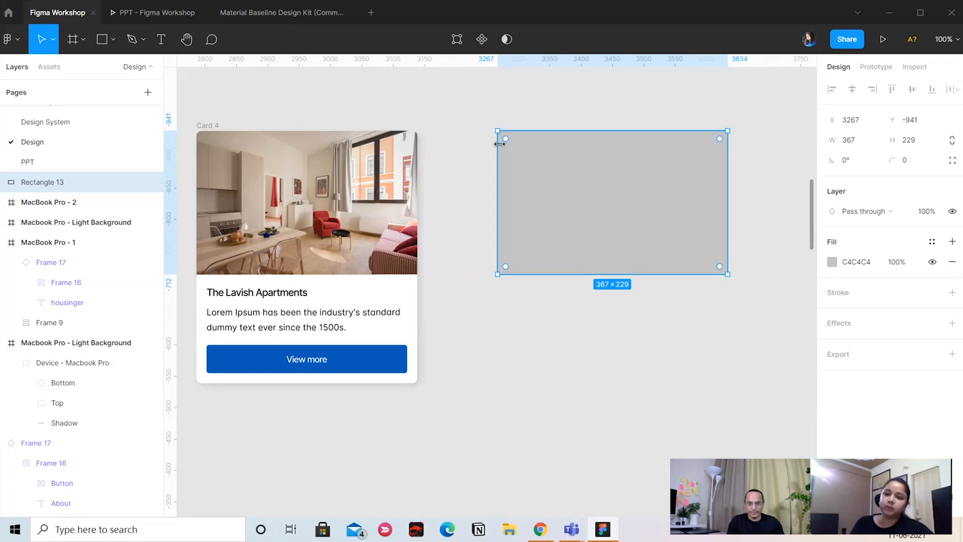
drag(536, 195, 519, 195)
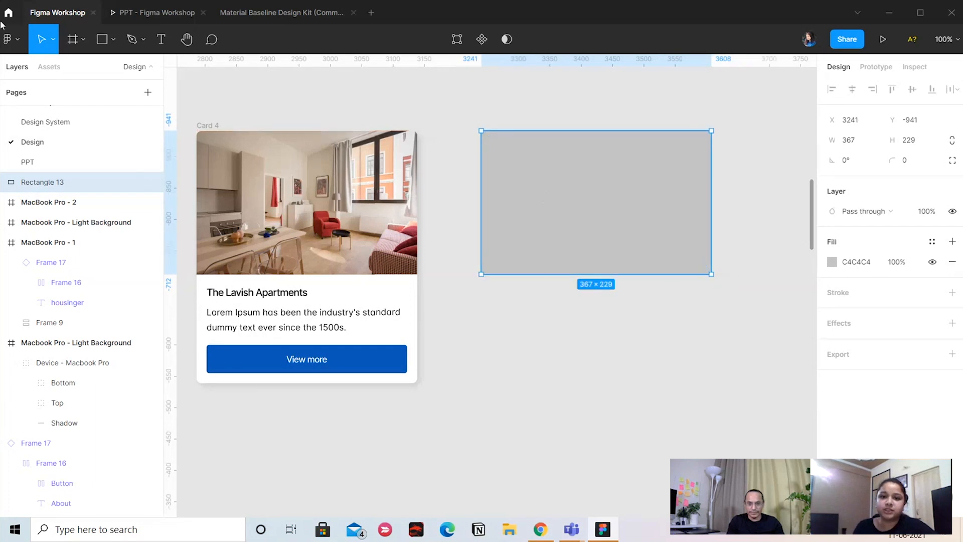
Run the Unsplash plugin on the selected rectangle, and view its random presets and its search options
click(22, 43)
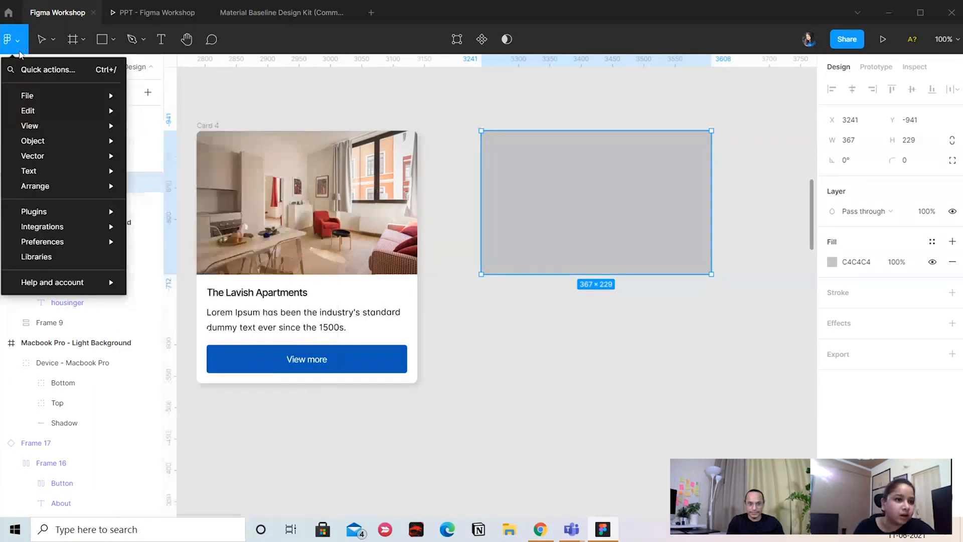
mouse_move(65, 211)
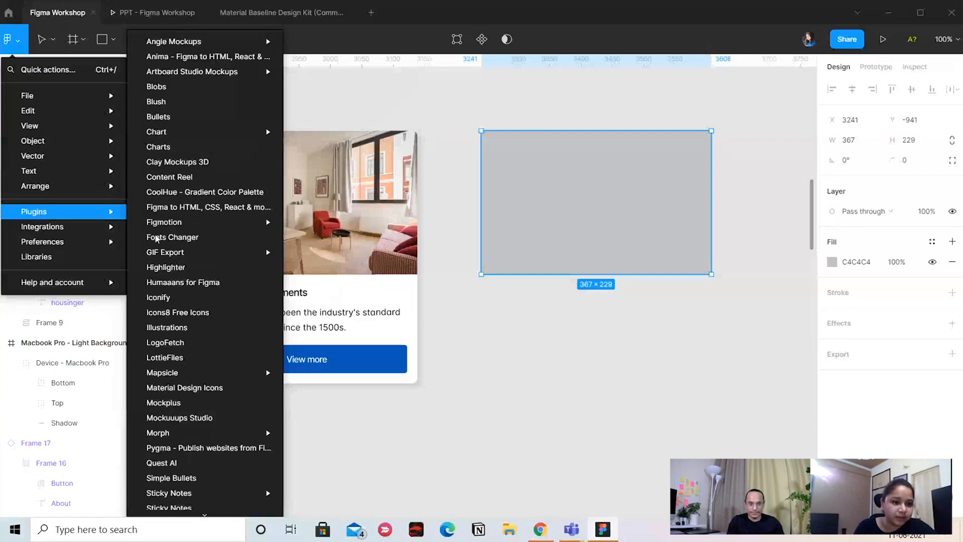
scroll(190, 477, down, 2)
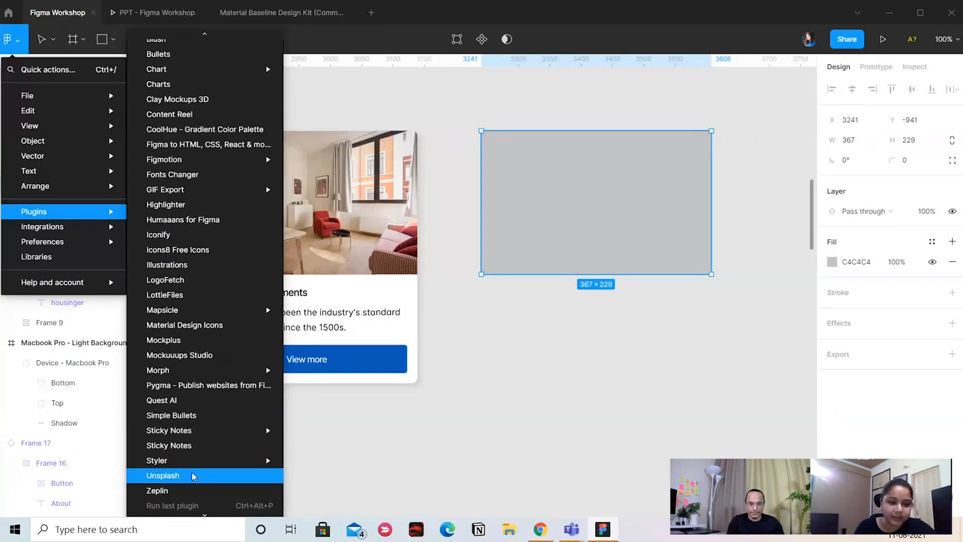
click(191, 474)
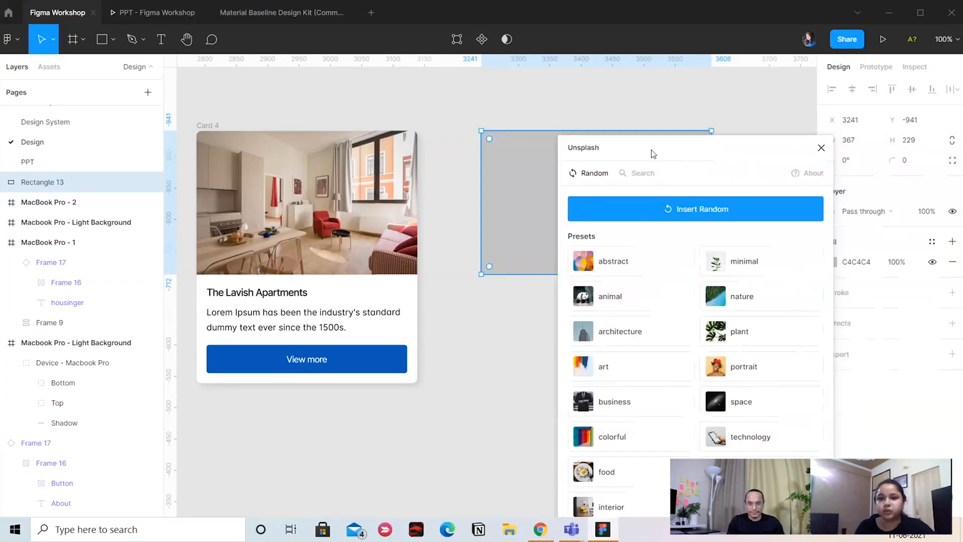
click(647, 240)
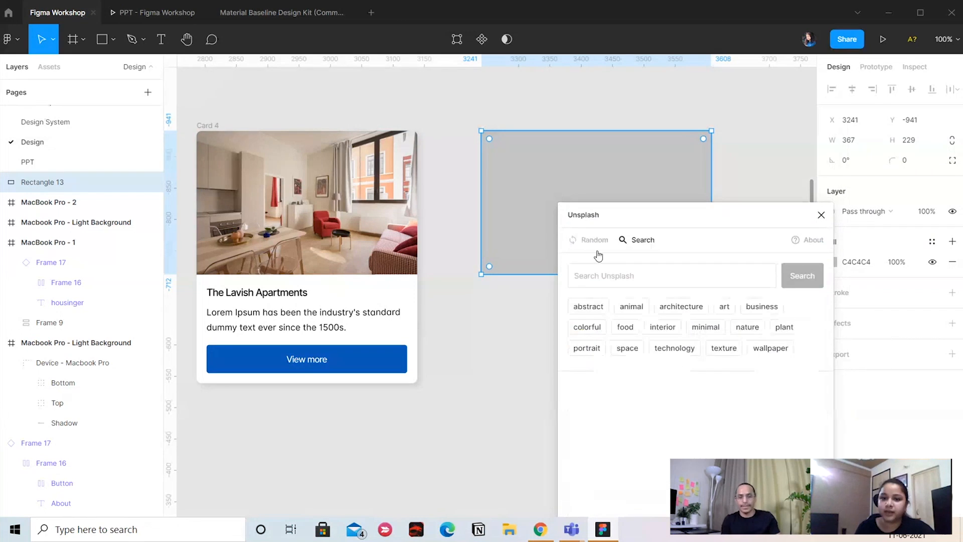
click(593, 240)
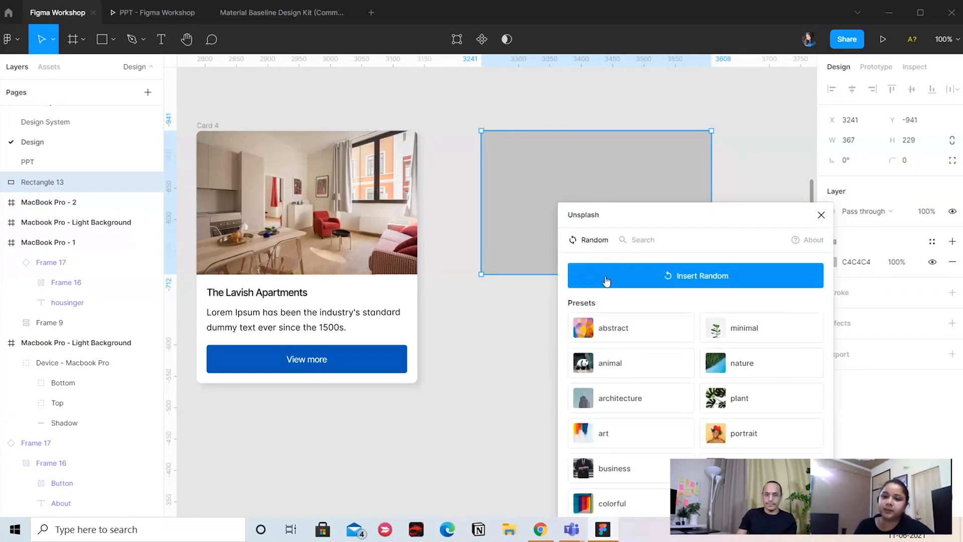
click(639, 240)
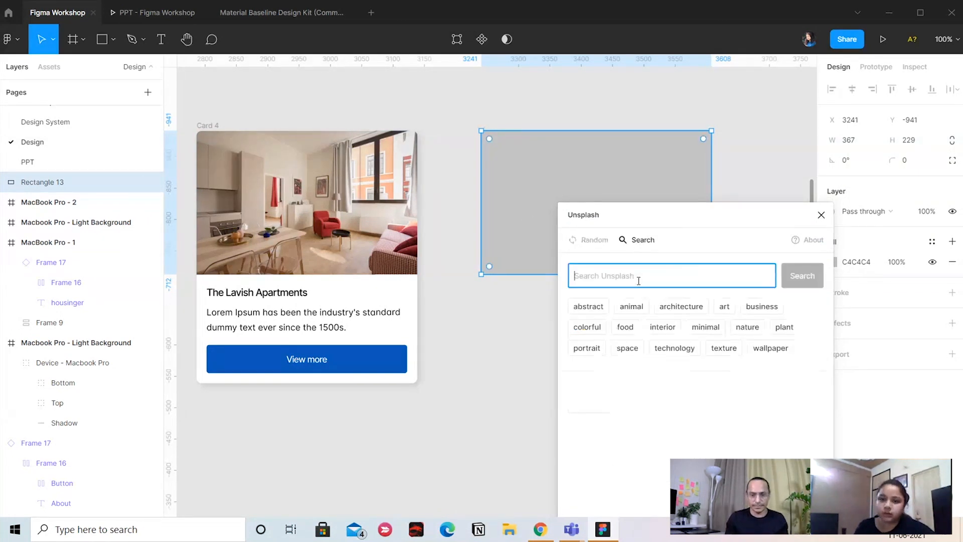
Search Unsplash for "home", fill the rectangle with the white house photo and close the plugin
drag(630, 215, 653, 202)
click(652, 261)
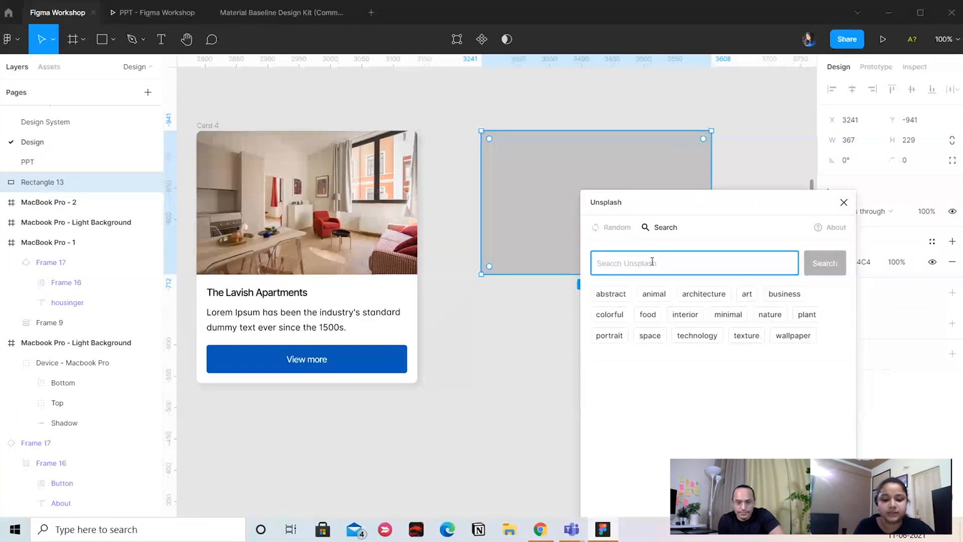
text(home)
key(Return)
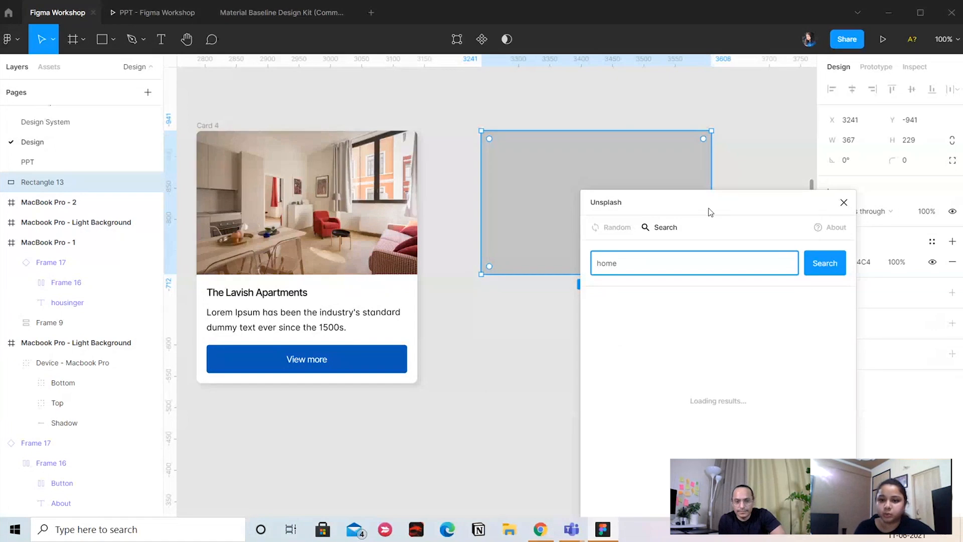
drag(710, 212, 671, 169)
scroll(736, 372, down, 5)
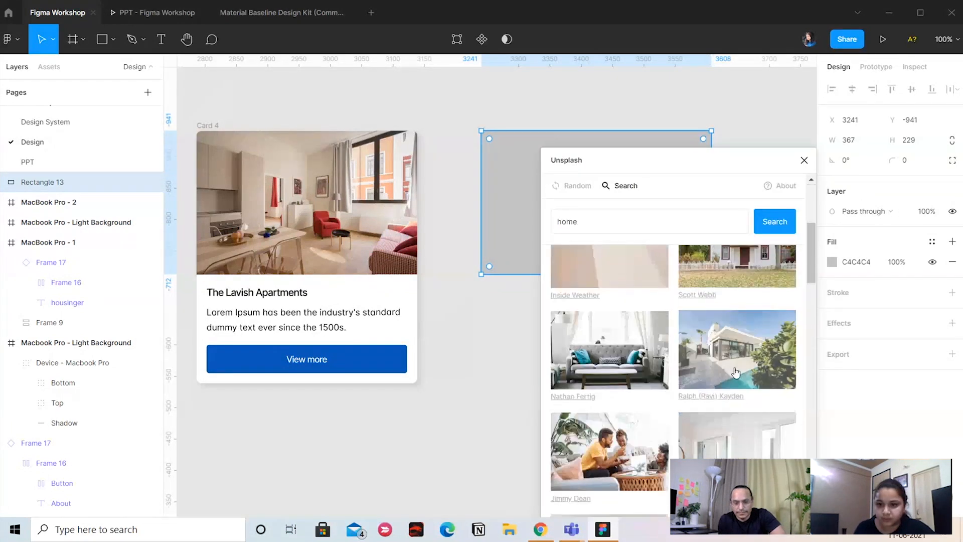
scroll(734, 351, up, 2)
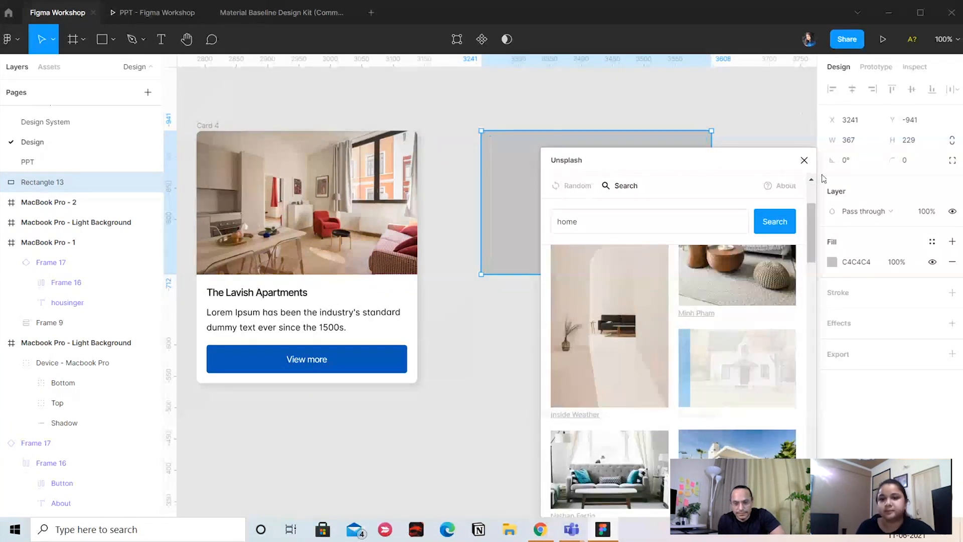
click(804, 160)
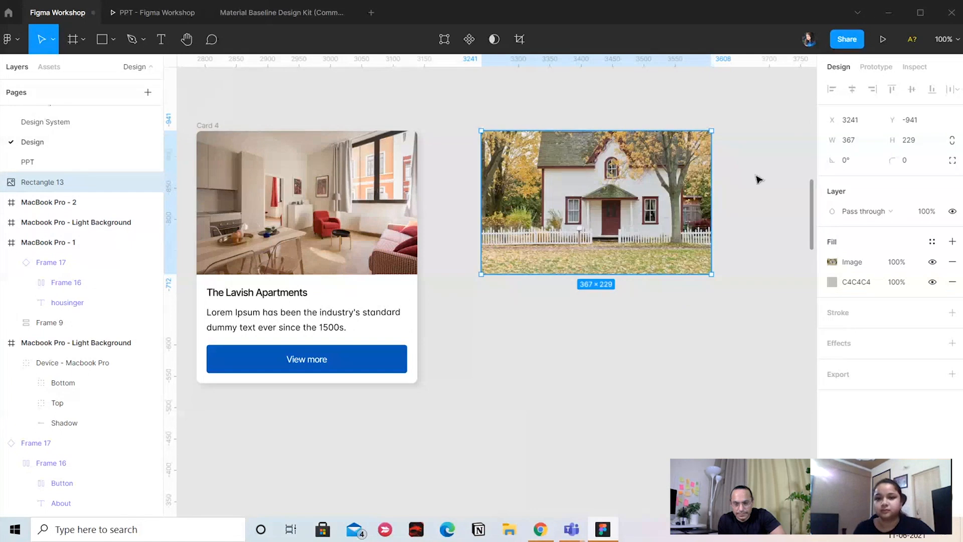
Select the card's apartment image to examine its individual corner radius values
click(759, 179)
drag(726, 183, 708, 184)
click(644, 186)
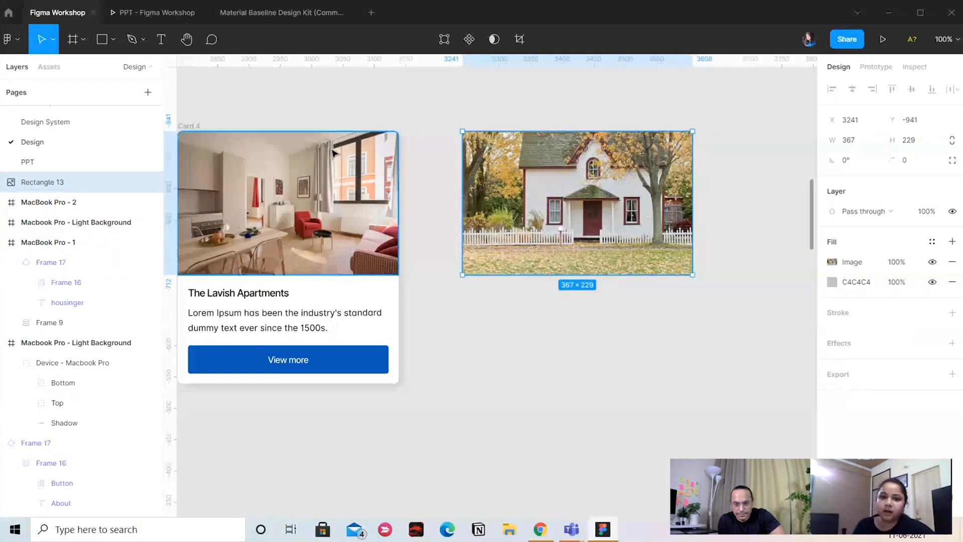
scroll(427, 125, left, 5)
click(479, 137)
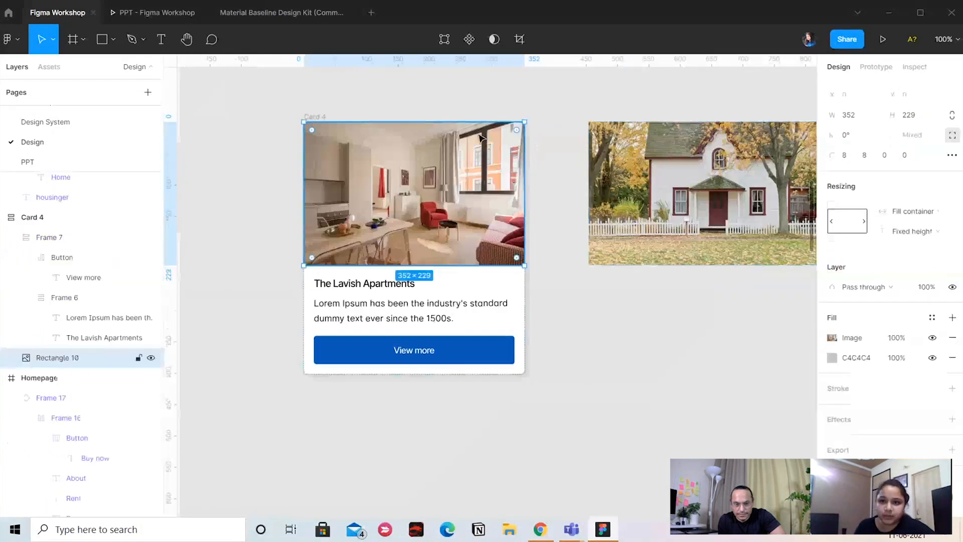
Set the corner radius of the house photo rectangle to 8 and deselect it
scroll(550, 266, right, 4)
click(613, 165)
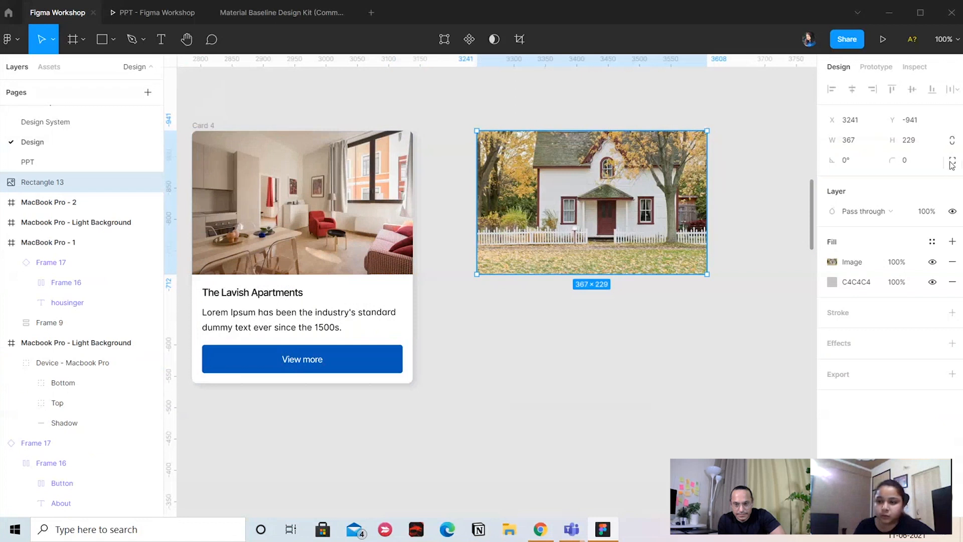
click(924, 161)
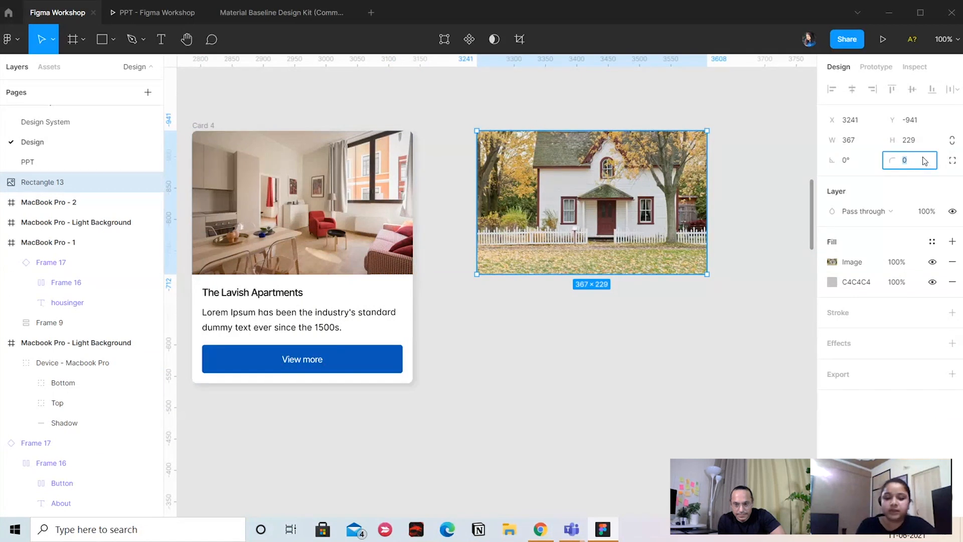
text(8)
key(Return)
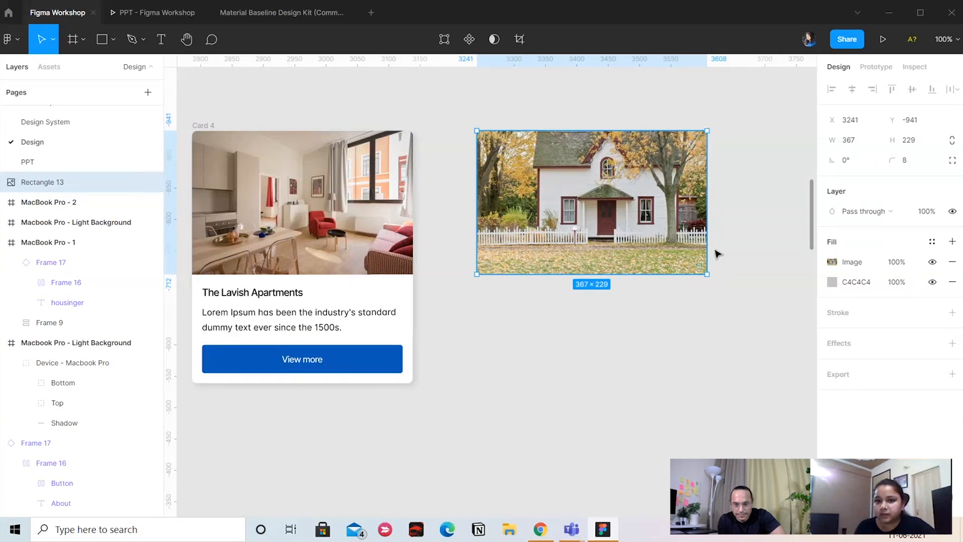
click(687, 337)
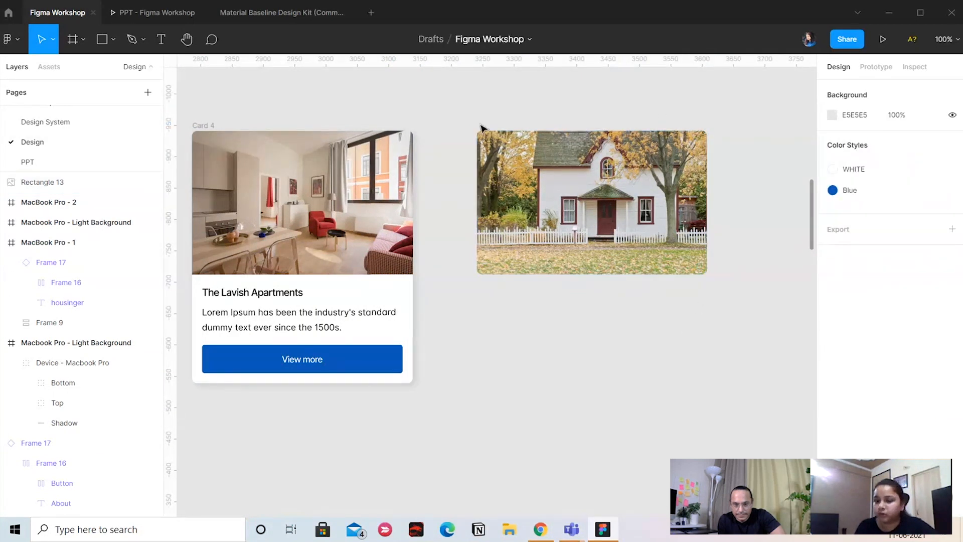
Switch the house photo to independent corners and set both bottom corner radii to 0
click(677, 215)
click(952, 160)
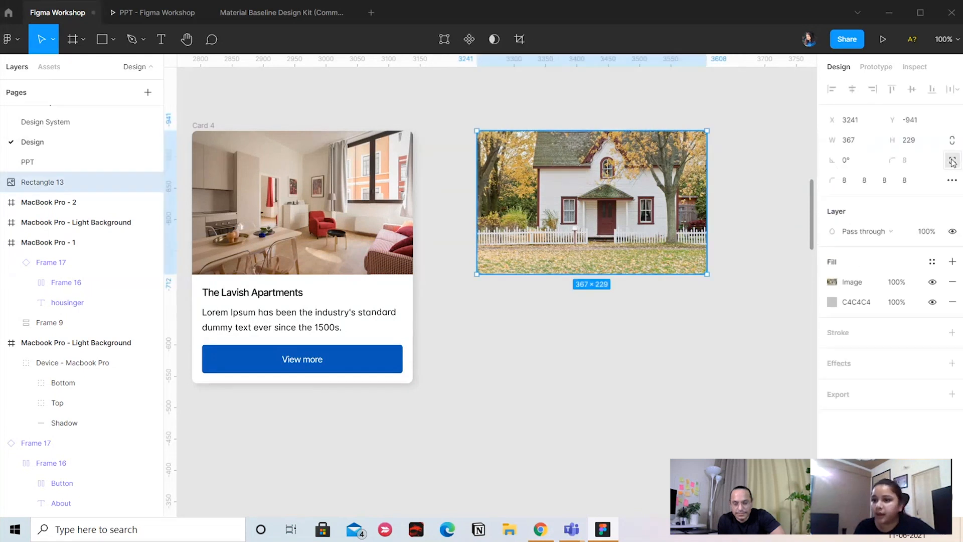
click(845, 185)
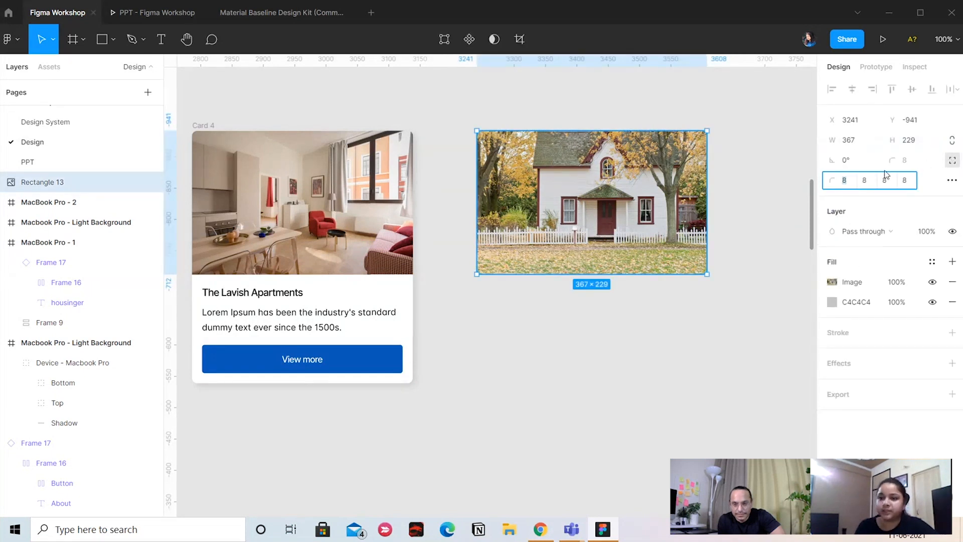
text(0)
key(Return)
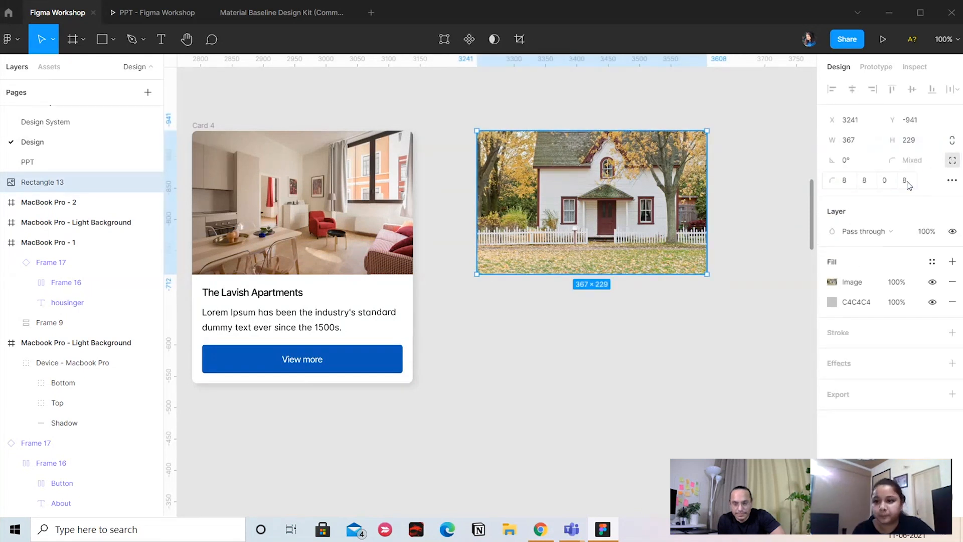
click(906, 181)
text(0)
click(771, 229)
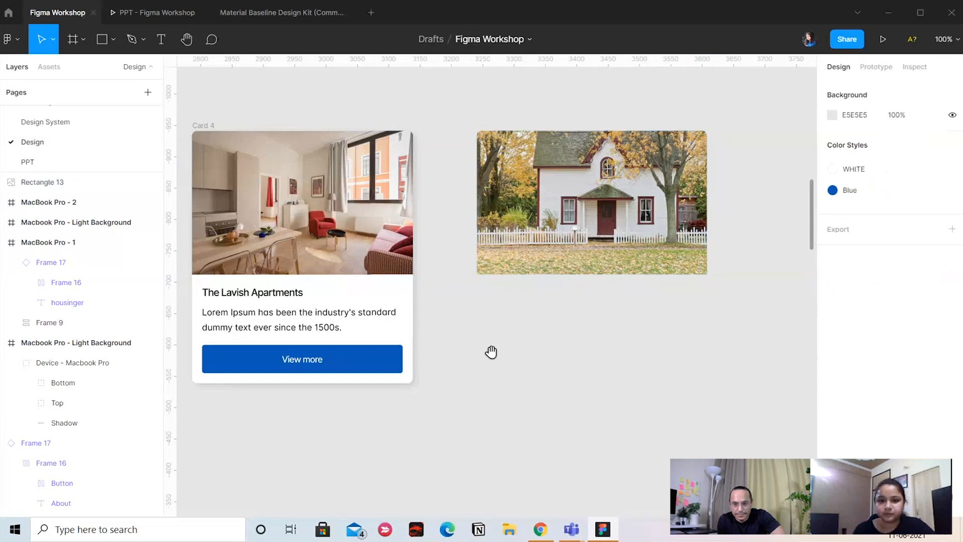
Add a text layer reading "The Lavish Apartments" just below the house photo
scroll(396, 344, left, 1)
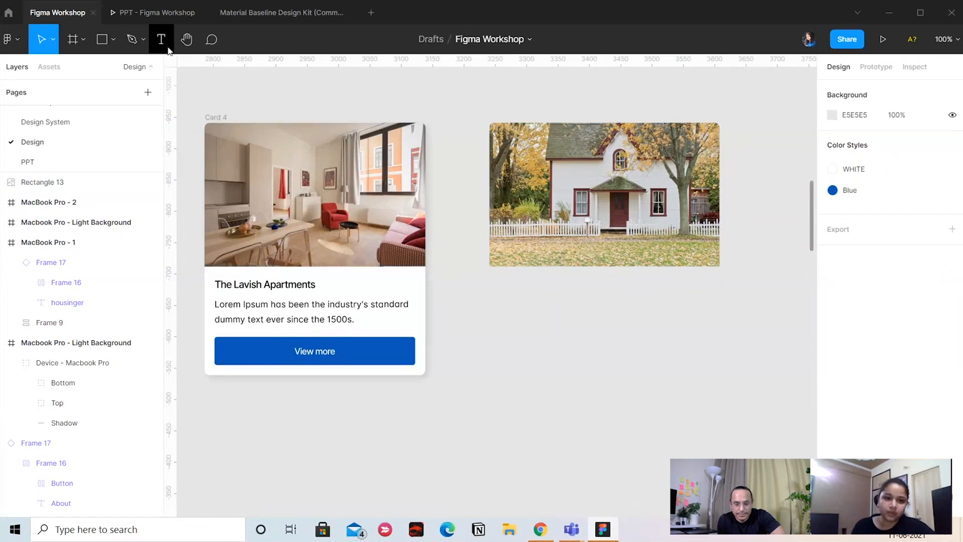
key(t)
click(505, 282)
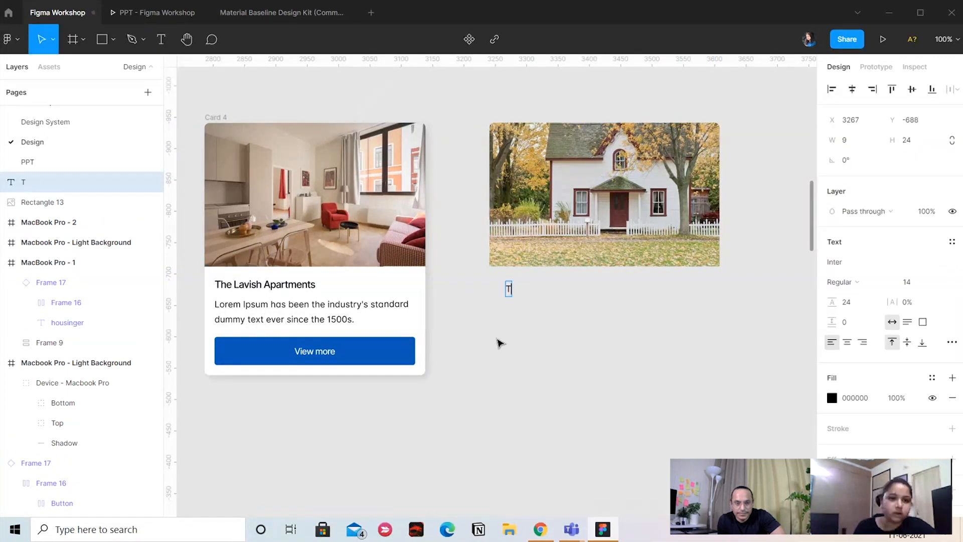
text(The Lavish Apartments)
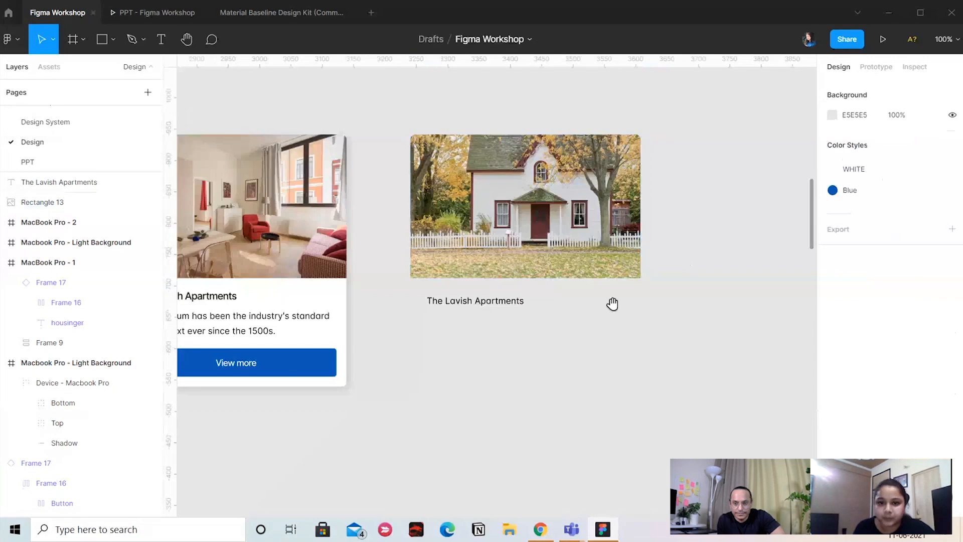
drag(419, 341, 544, 277)
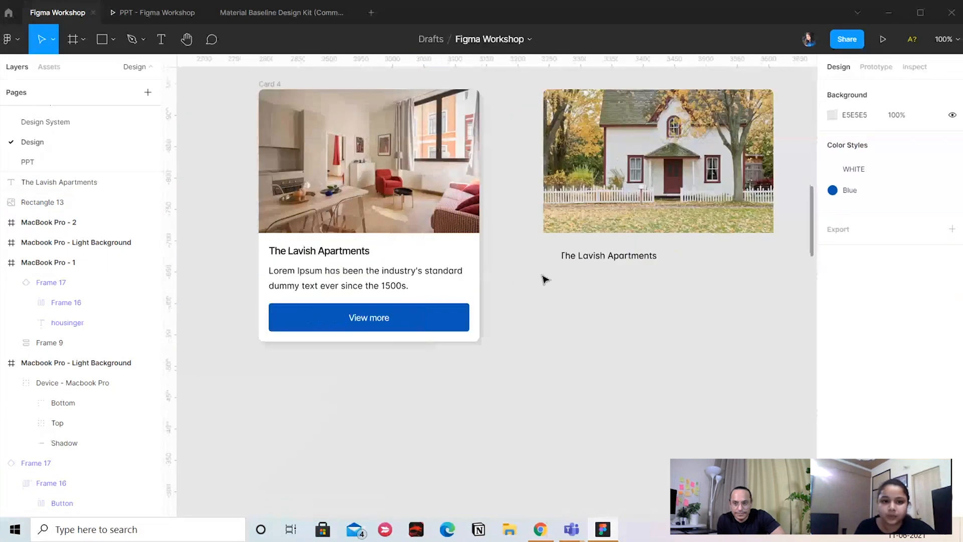
Set the new "The Lavish Apartments" title to font size 16 and Medium weight
double_click(316, 256)
click(608, 255)
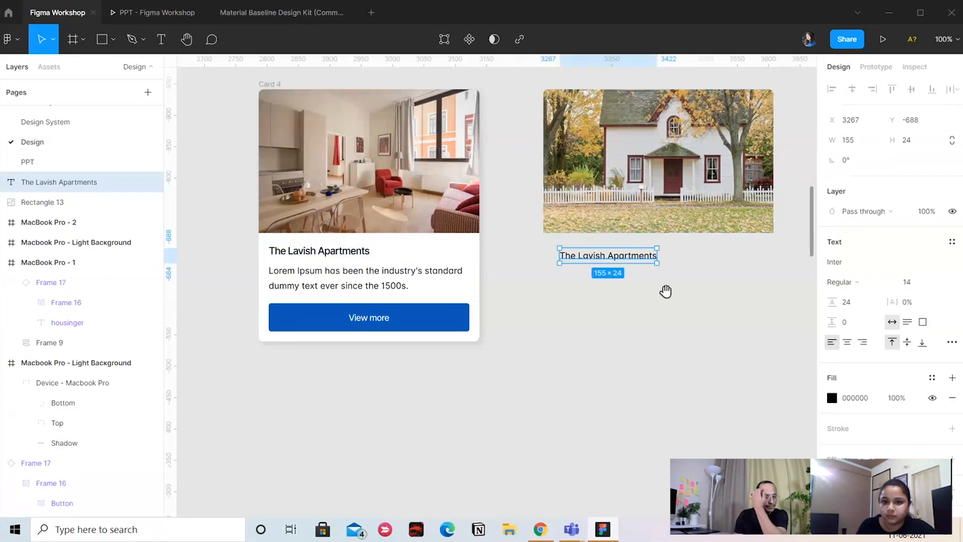
scroll(667, 290, right, 2)
click(910, 282)
text(16)
key(Return)
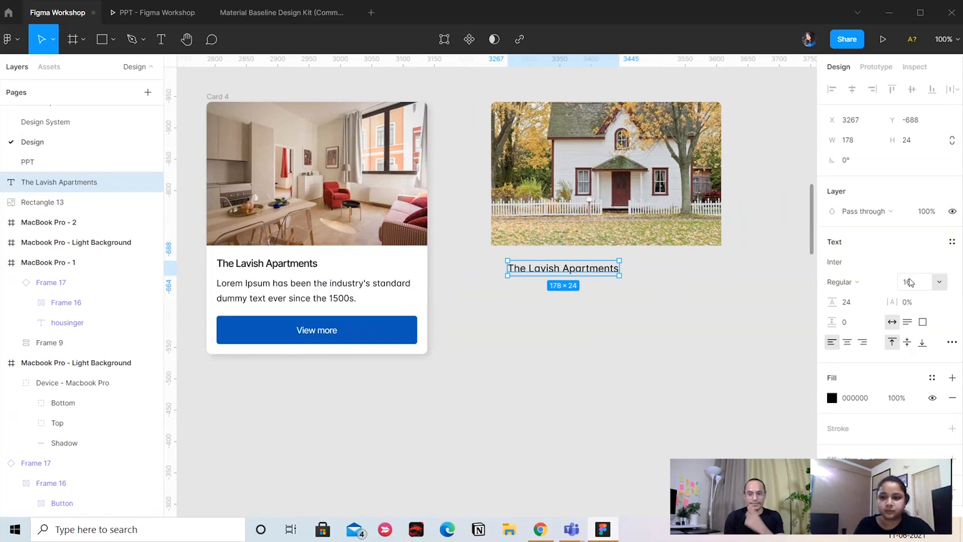
click(864, 290)
click(863, 297)
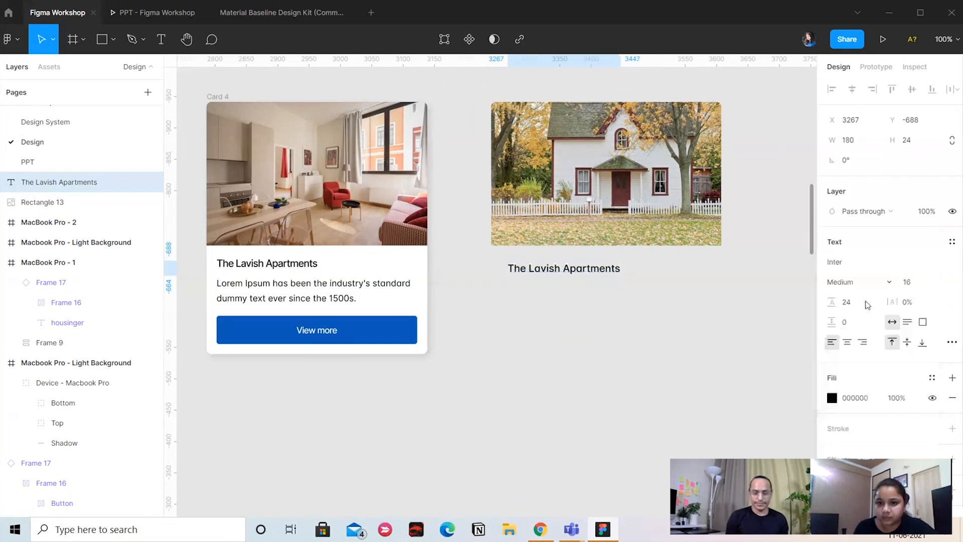
click(598, 357)
Copy the Lorem Ipsum paragraph from the original card to just below the new title
double_click(333, 303)
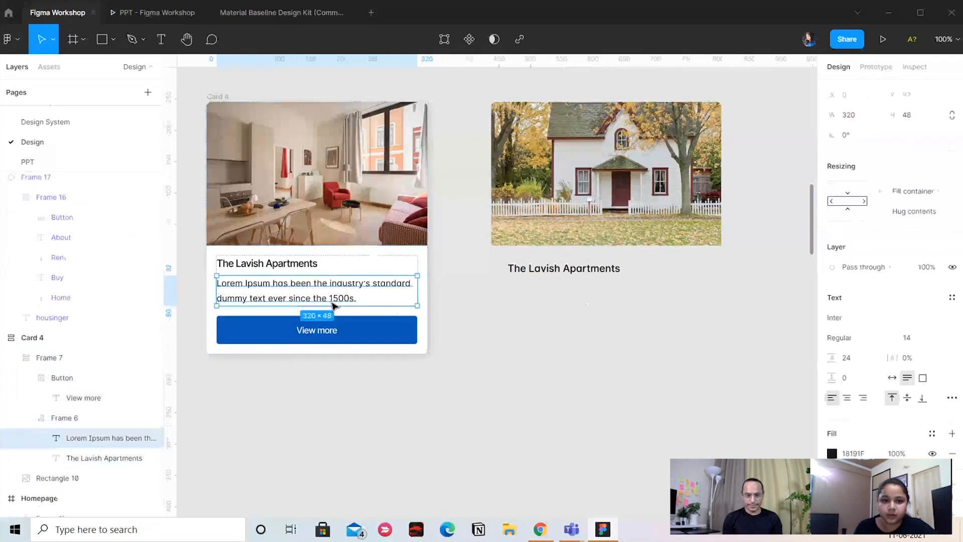
drag(318, 296, 555, 307)
shift+click(563, 269)
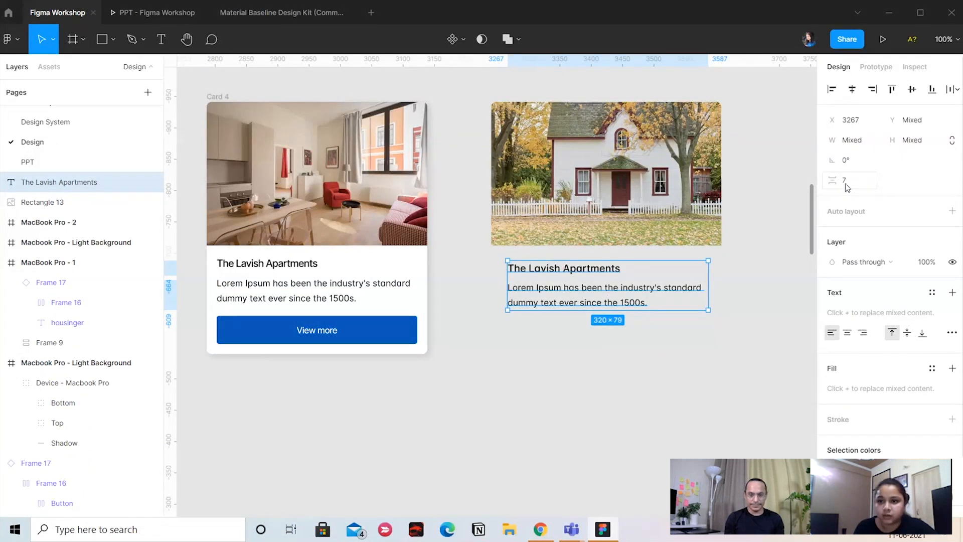
click(602, 374)
Set the vertical spacing between the new title and its copied paragraph to 6
click(598, 306)
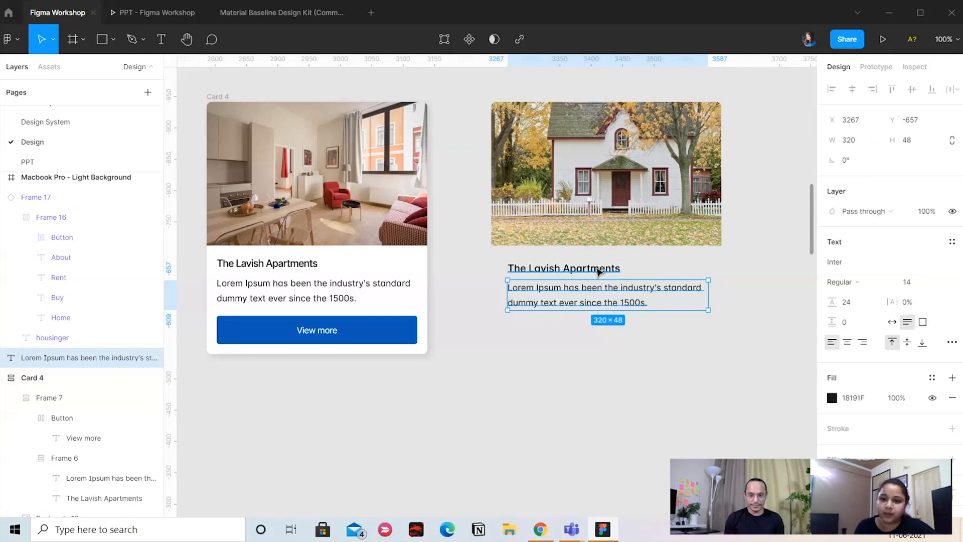
shift+click(580, 270)
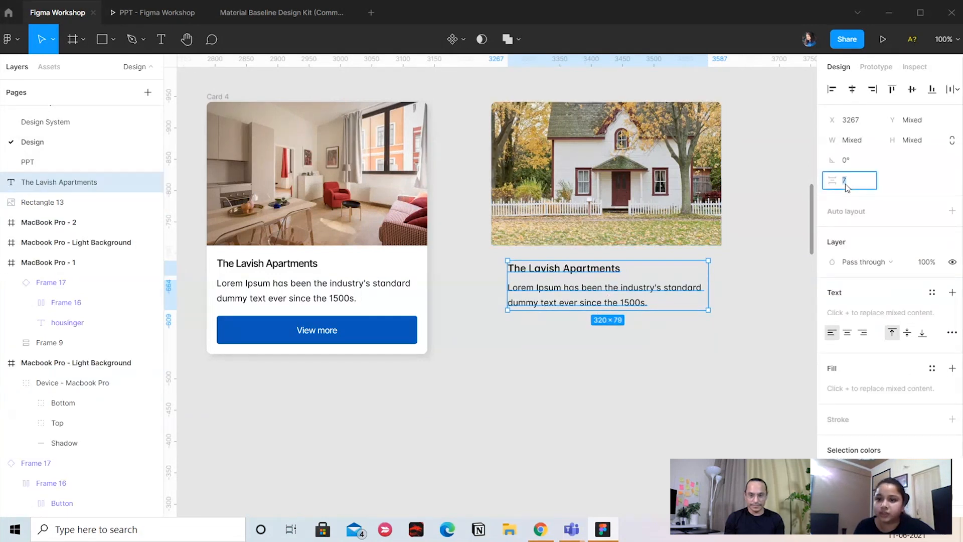
mouse_move(832, 181)
mouse_down()
mouse_move(897, 168)
mouse_move(834, 197)
mouse_move(834, 181)
mouse_up()
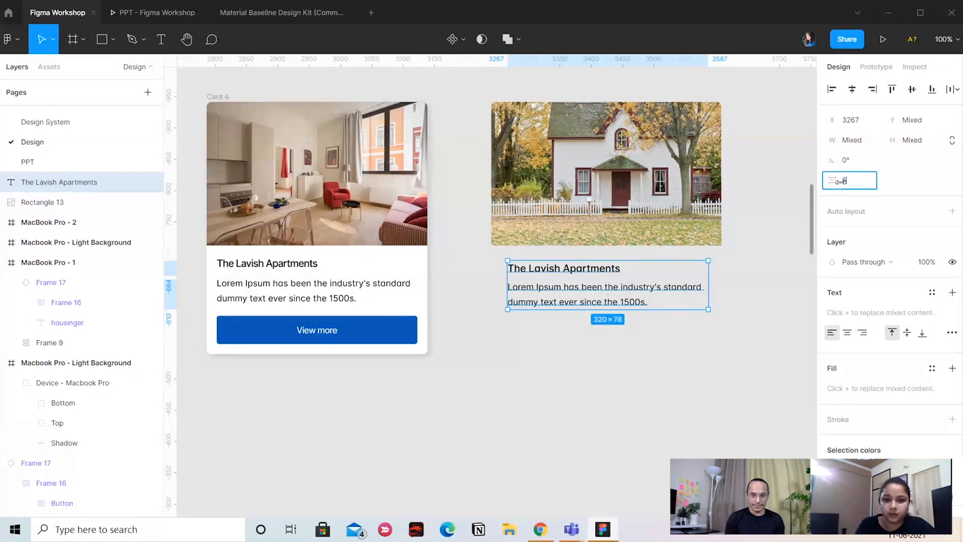
click(561, 447)
Wrap the new title and paragraph in a vertical auto layout frame
scroll(642, 413, right, 1)
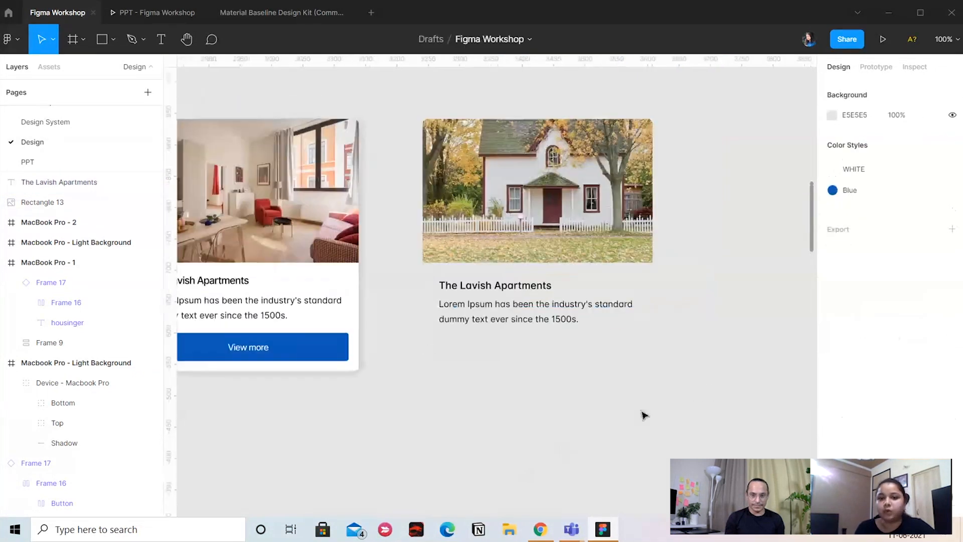
click(516, 321)
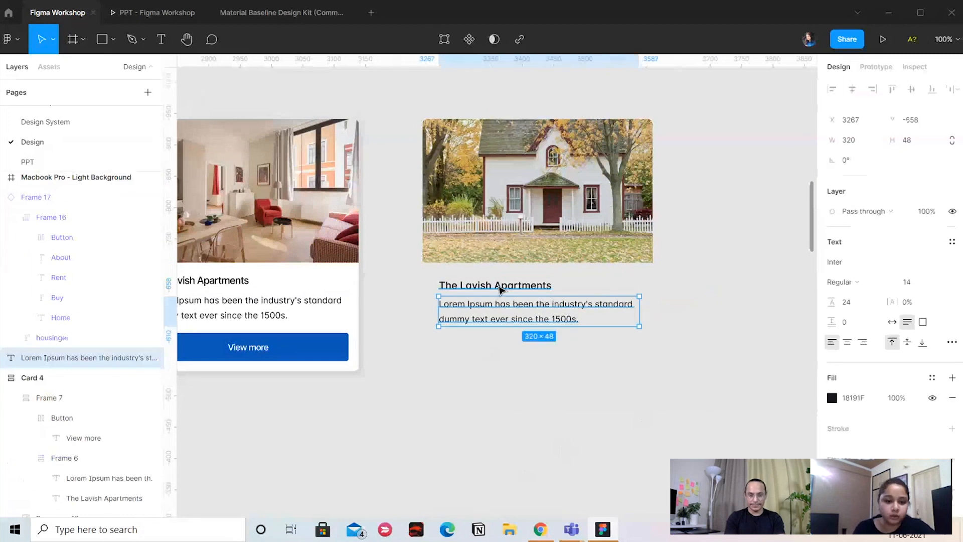
shift+click(501, 285)
right_click(539, 285)
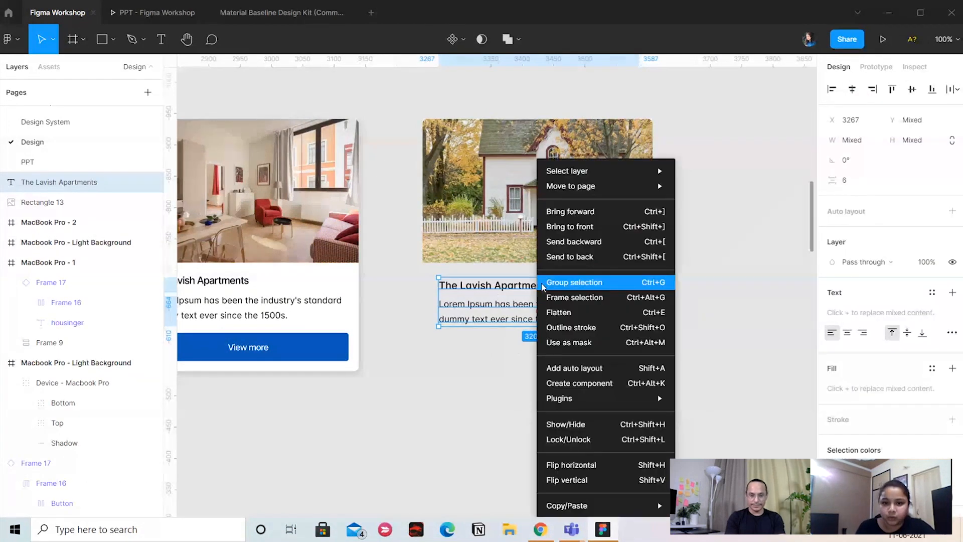
click(553, 362)
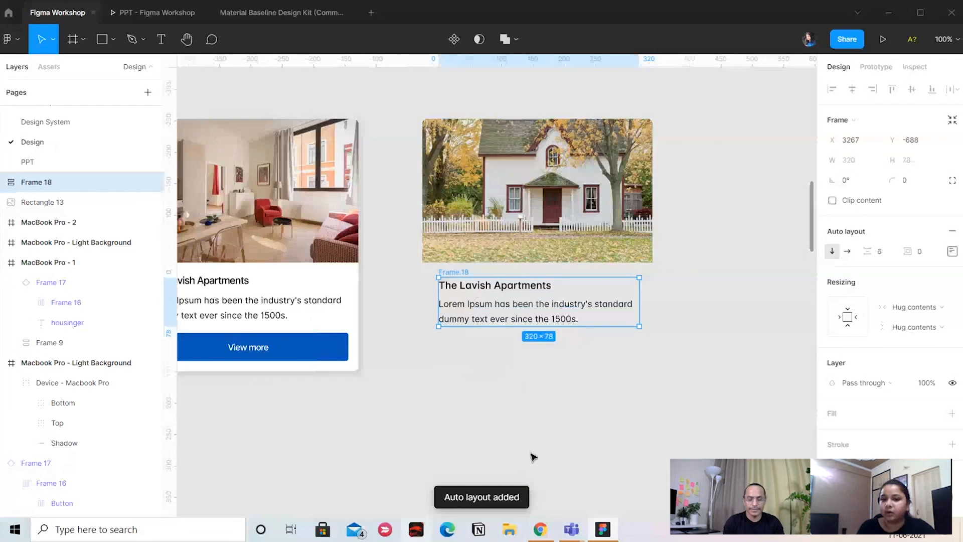
key(Return)
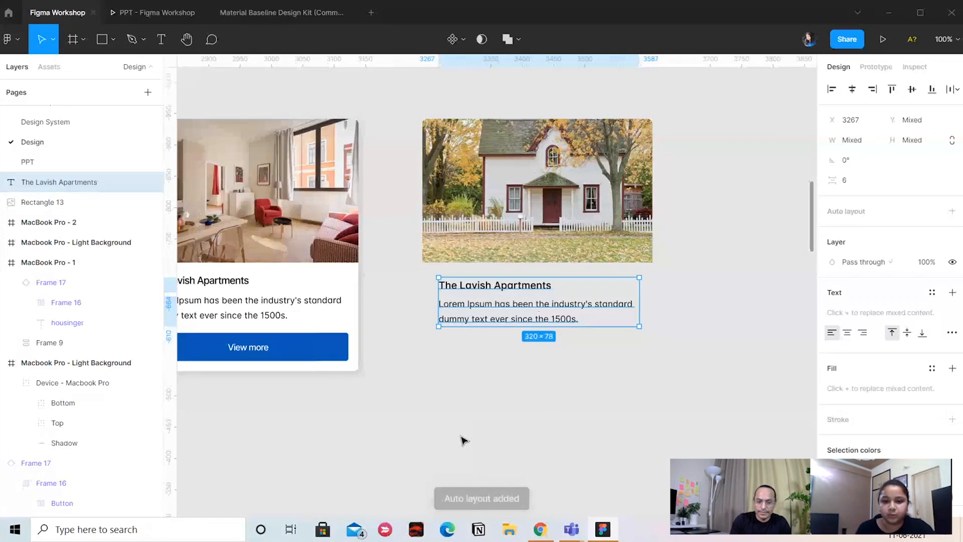
key(shift+Return)
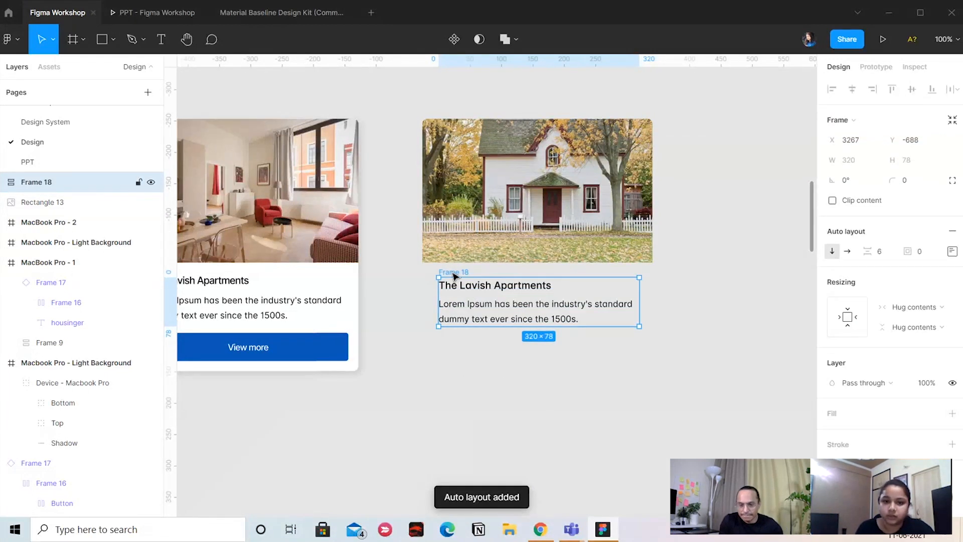
Move the new title and paragraph frame left to about X 3251 and deselect it
drag(448, 272, 442, 273)
scroll(647, 291, down, 1)
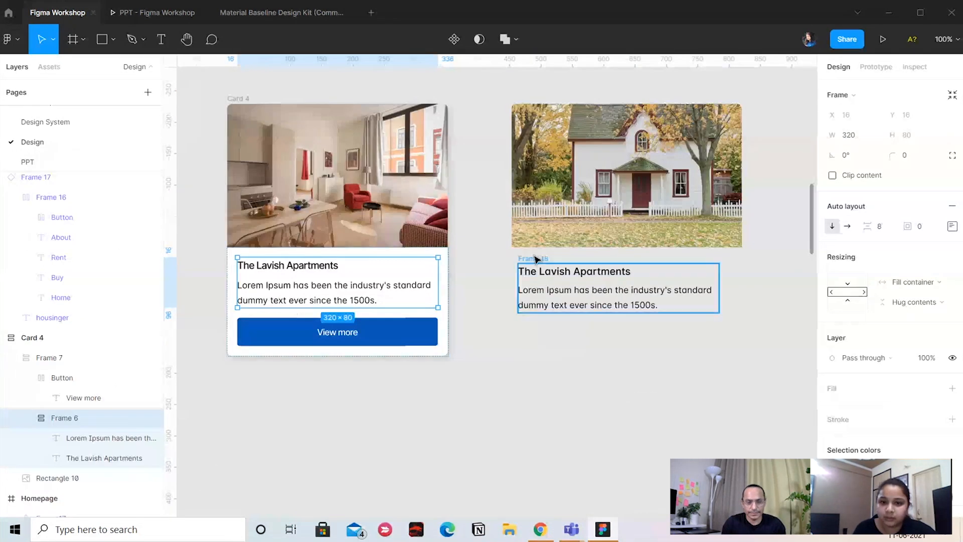
click(535, 259)
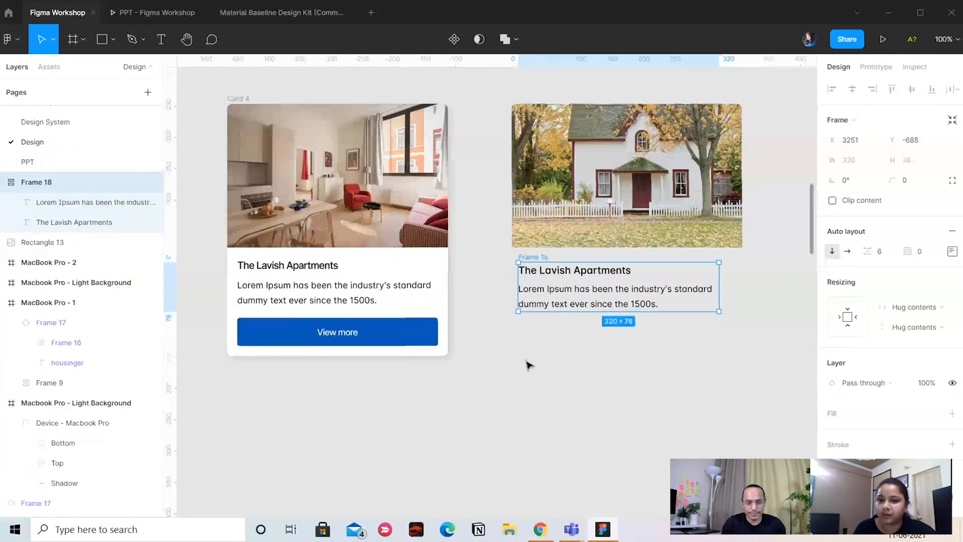
click(535, 335)
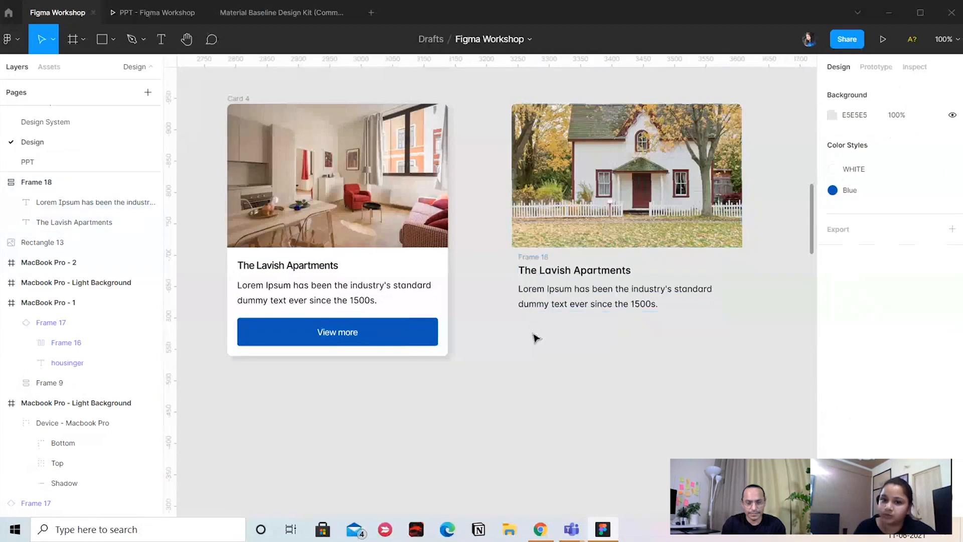
Duplicate the paragraph below the new text frame and change the copy's text to "INR 45000"
click(551, 301)
drag(548, 299, 544, 334)
double_click(542, 332)
text(IN)
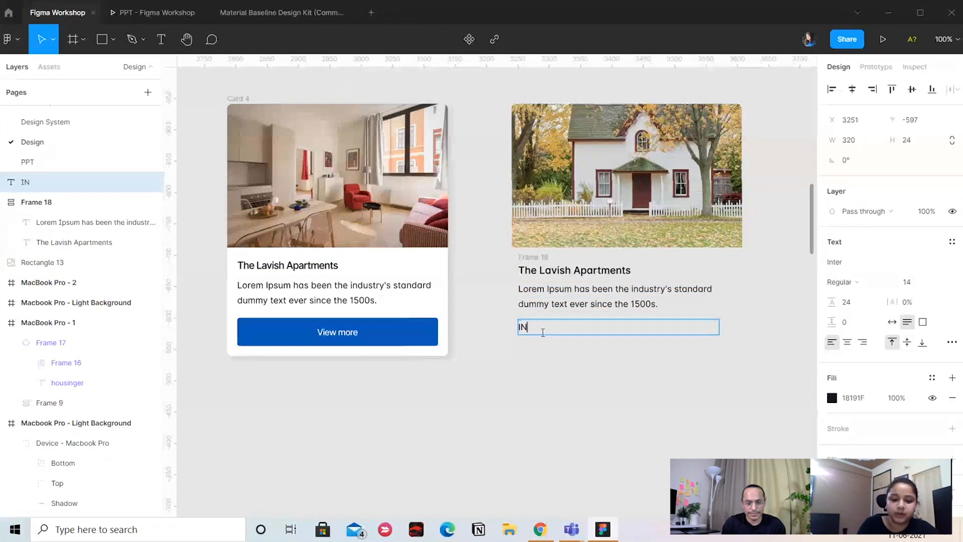
text(R 4500)
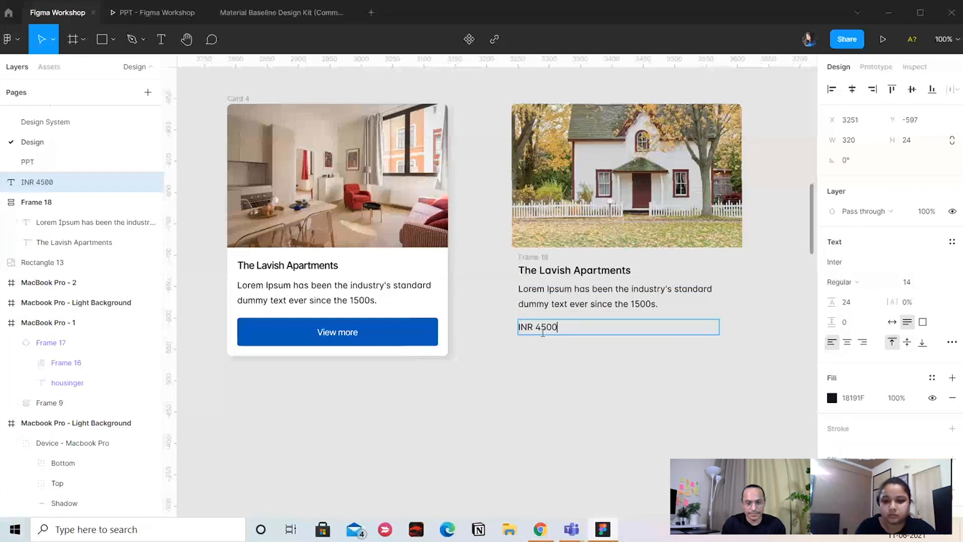
text(0)
click(584, 404)
click(560, 329)
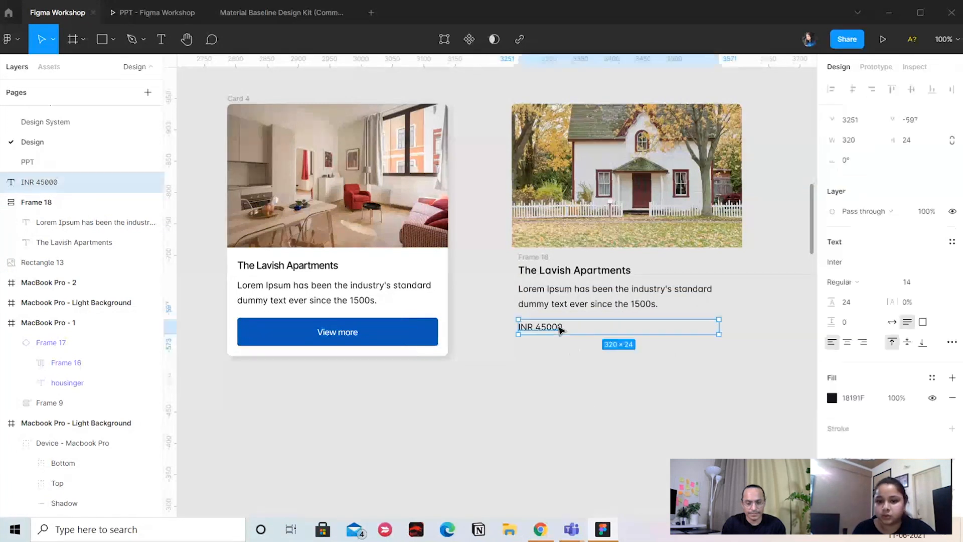
double_click(567, 329)
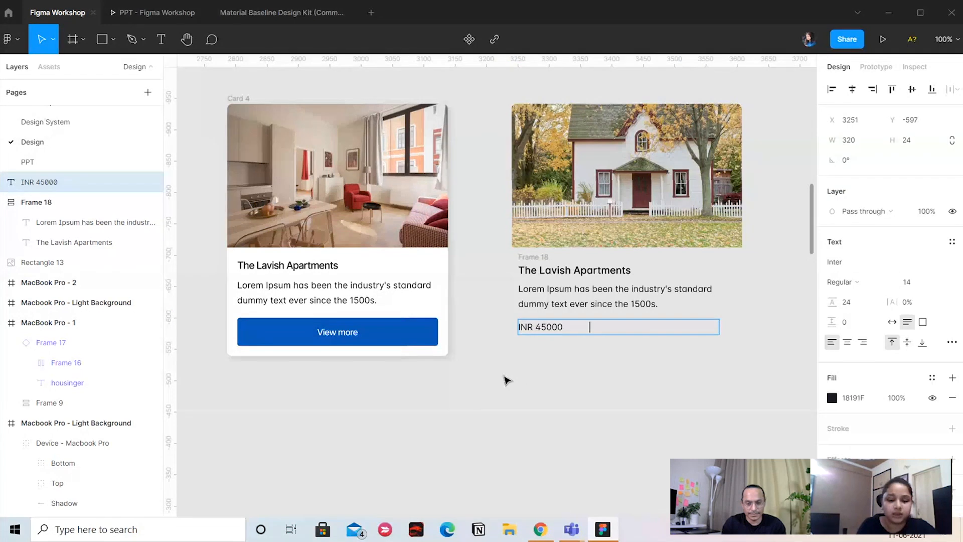
text(Vie)
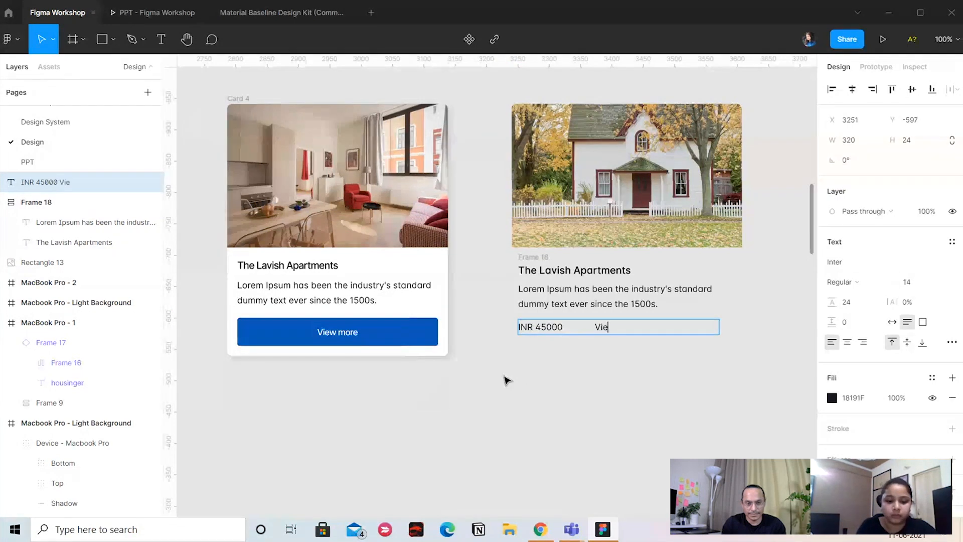
key(BackSpace)
key(BackSpace)
key(BackSpace)
key(Escape)
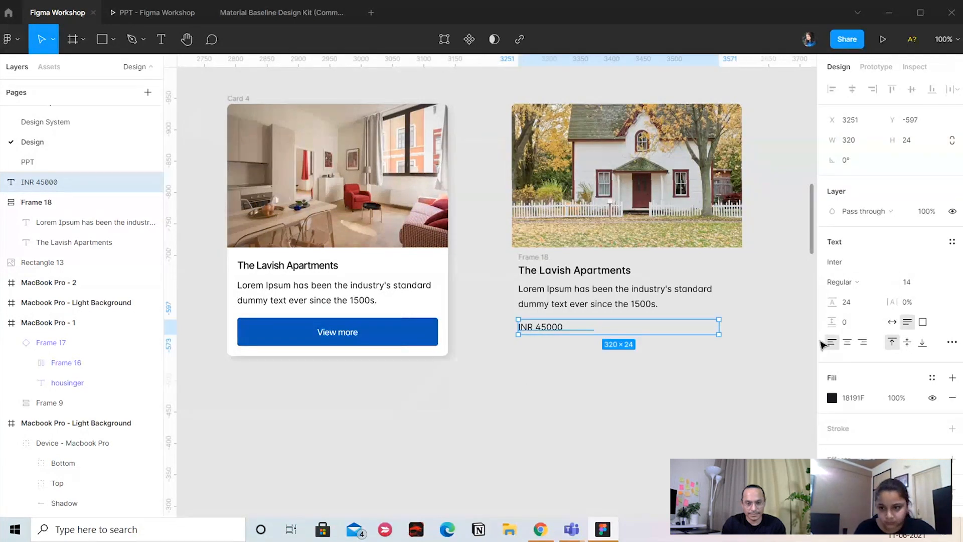
Set the "INR 45000" text to auto width and place a copy to its right
click(893, 322)
drag(548, 333, 635, 335)
click(728, 354)
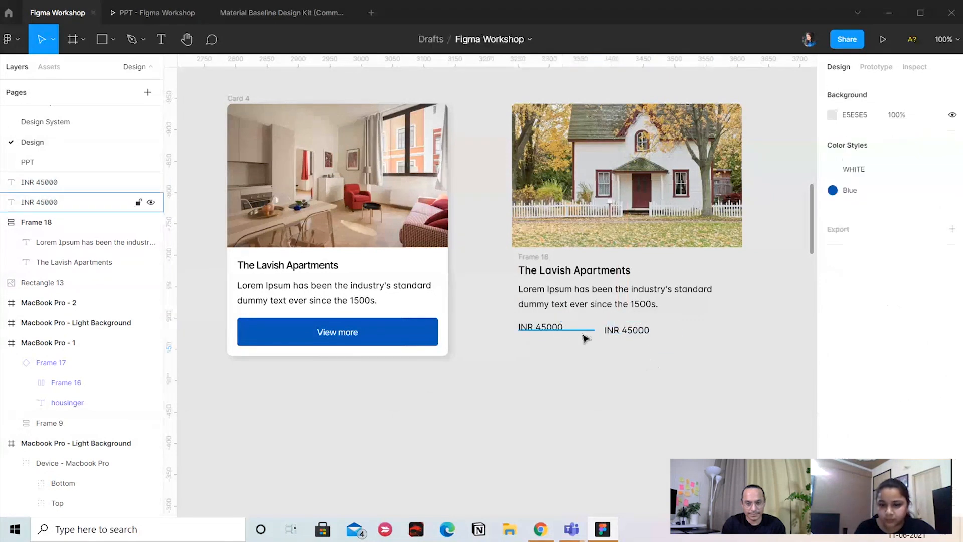
Change the copied price text to "View more" and set its weight to Semi Bold
click(625, 330)
double_click(625, 330)
text(Vie)
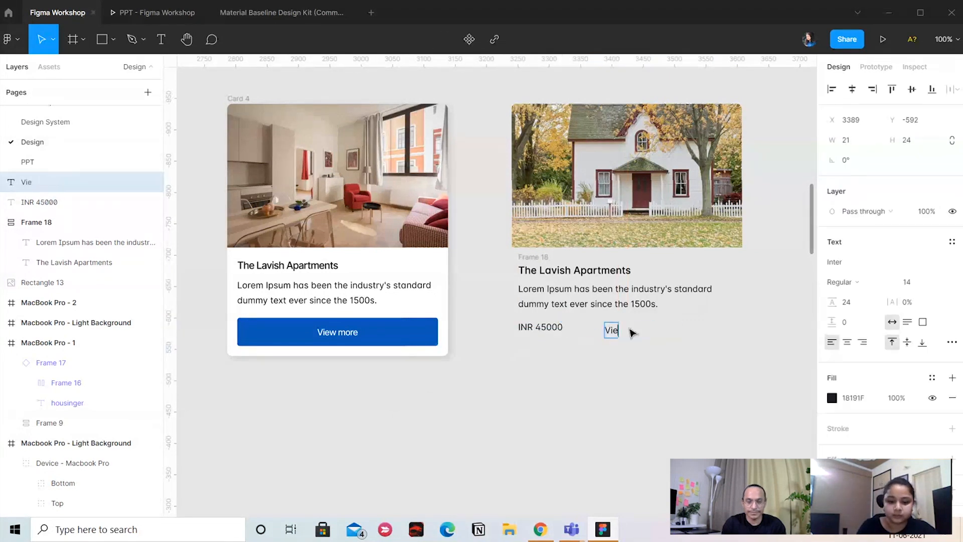
text(w more)
key(Escape)
click(843, 282)
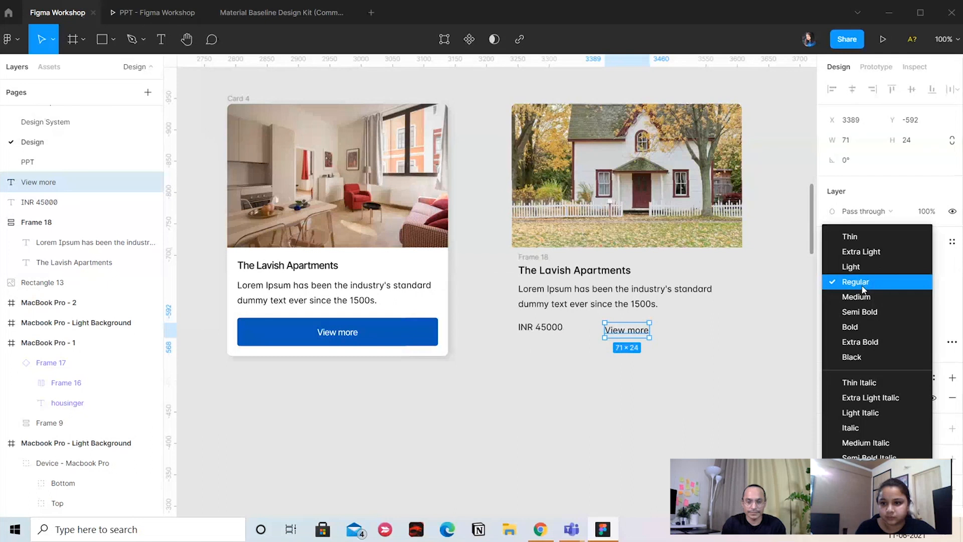
click(862, 313)
click(736, 320)
Move the "View more" text level with the "INR 45000" price, leaving a gap of about 52
mouse_move(645, 333)
mouse_down()
mouse_move(656, 327)
mouse_move(635, 330)
mouse_up()
shift+click(555, 325)
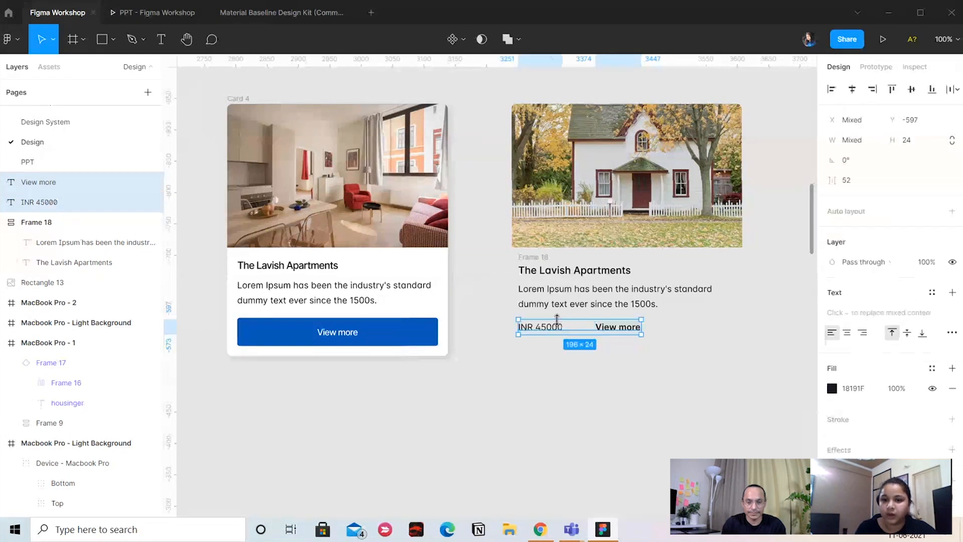
click(568, 362)
Wrap the "INR 45000" and "View more" texts in a horizontal auto layout frame
click(537, 329)
shift+click(599, 333)
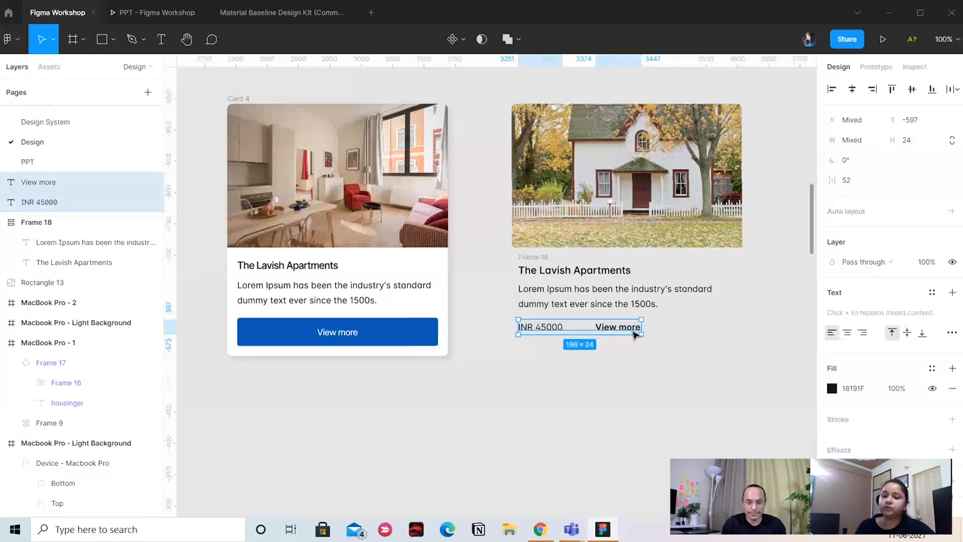
click(536, 256)
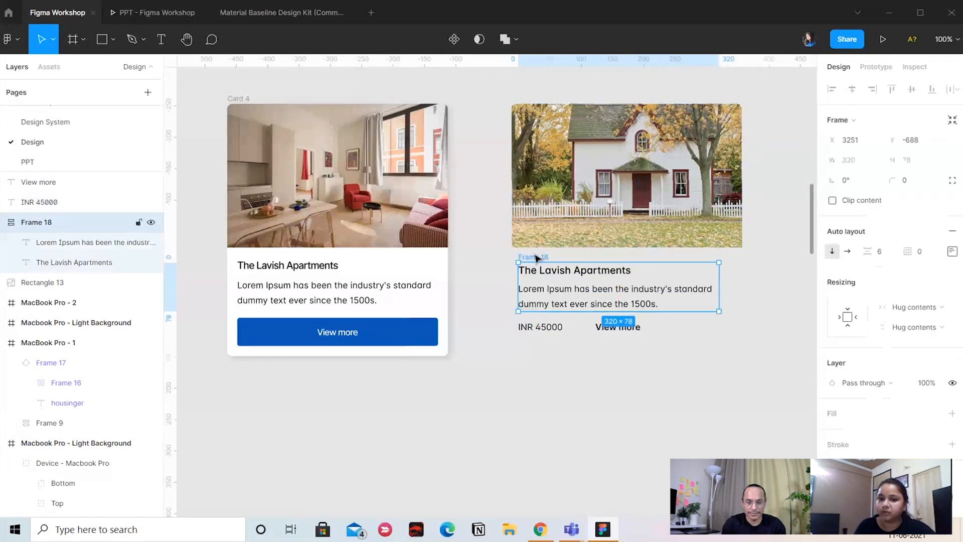
click(531, 328)
shift+click(614, 331)
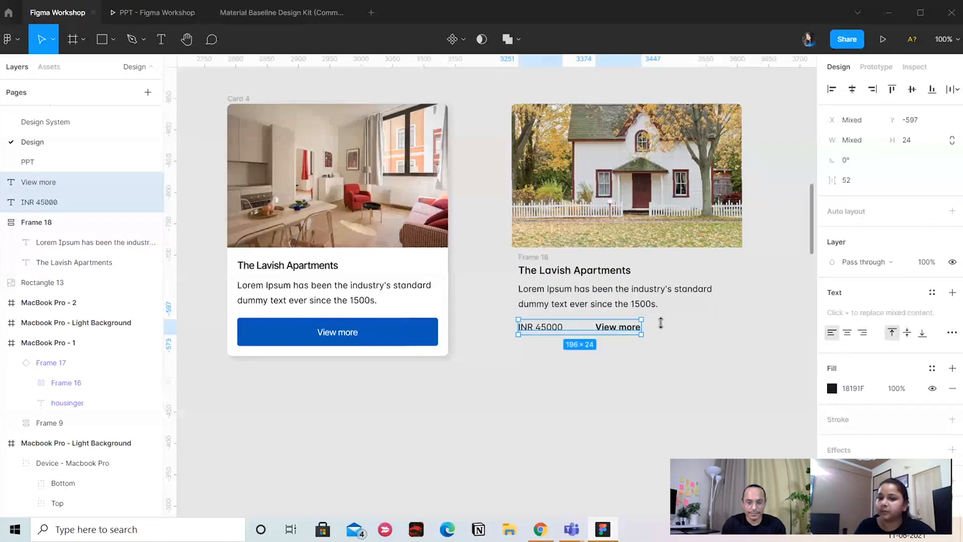
key(shift+a)
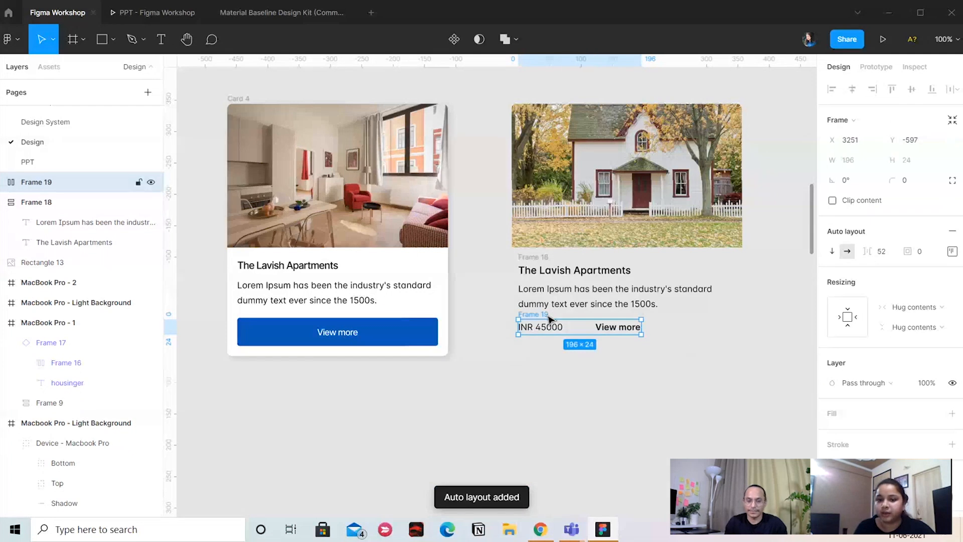
Move the "INR 45000" and "View more" row slightly down and wrap it with the title and paragraph frame in a vertical auto layout
drag(548, 317, 543, 320)
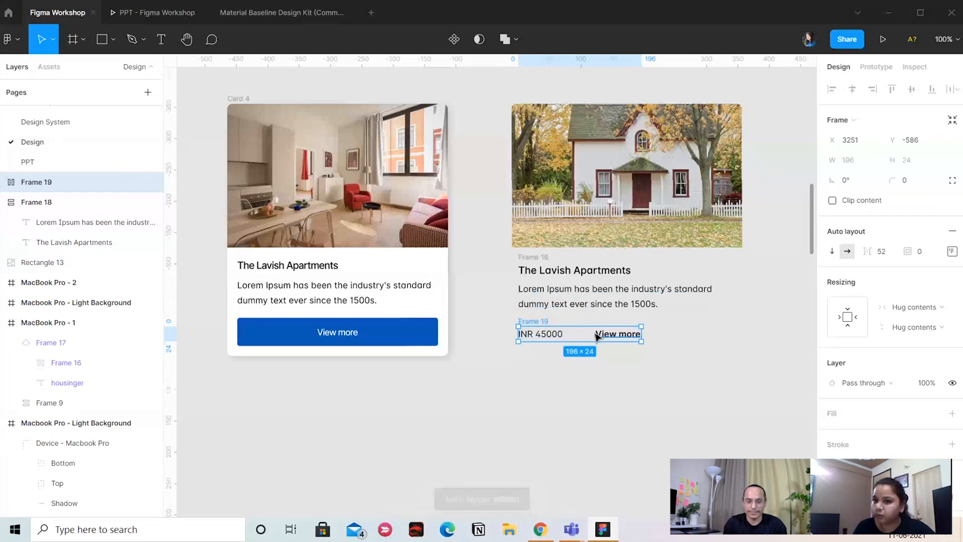
shift+click(535, 258)
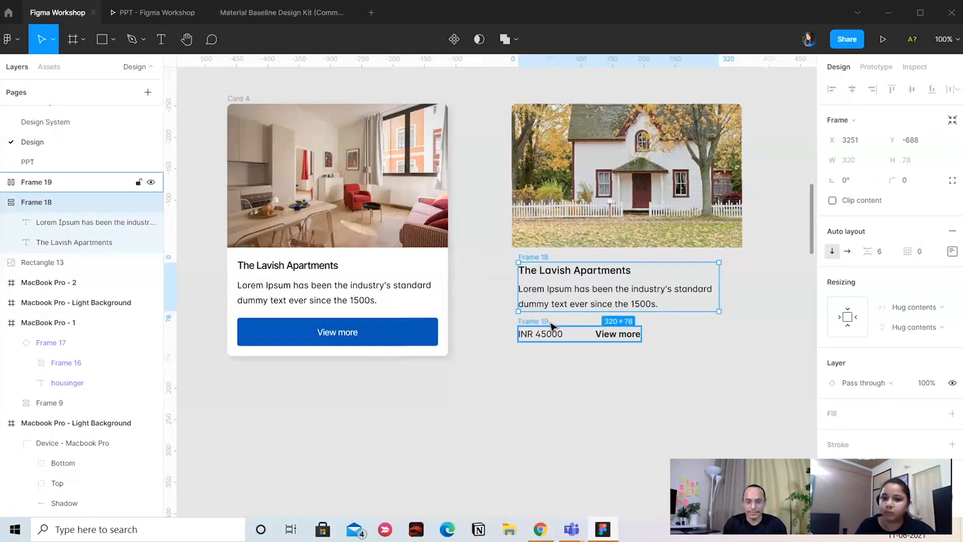
click(546, 391)
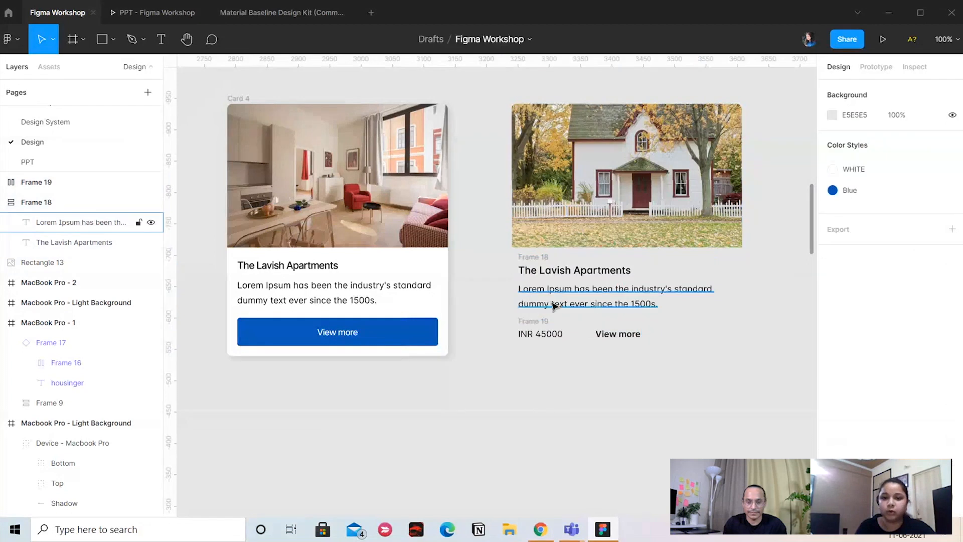
click(536, 258)
click(532, 322)
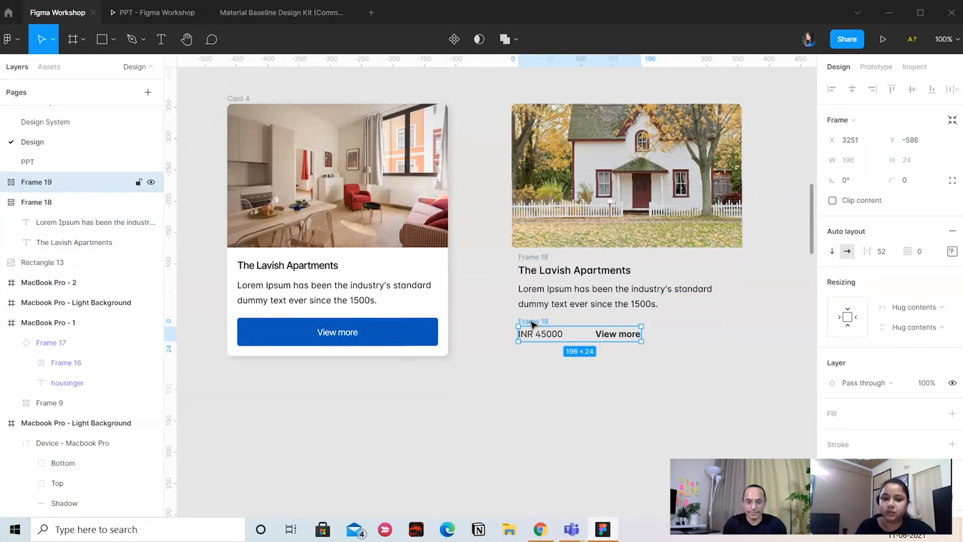
key(shift+a)
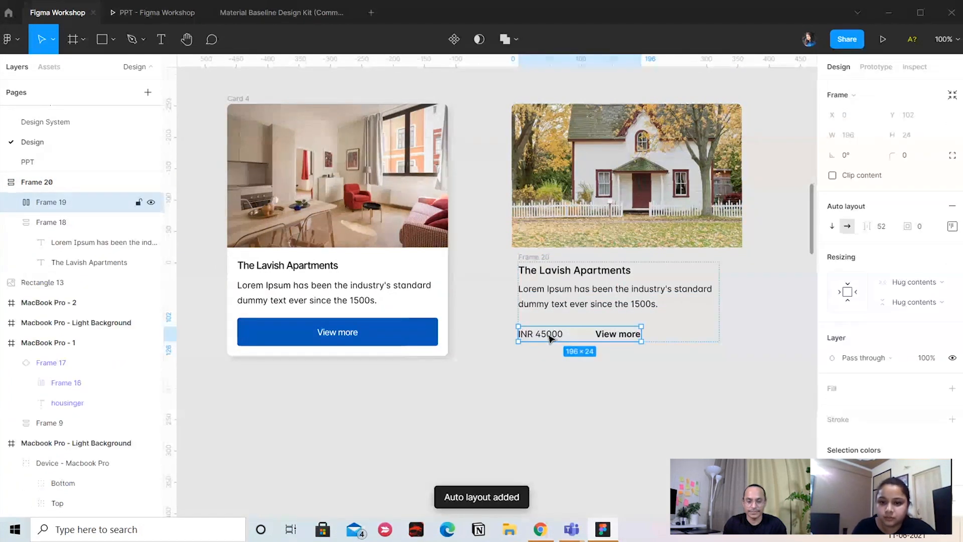
Remove the "INR 45000" and "View more" row, leaving only the title and paragraph frame under the house photo
key(Delete)
drag(551, 311, 552, 307)
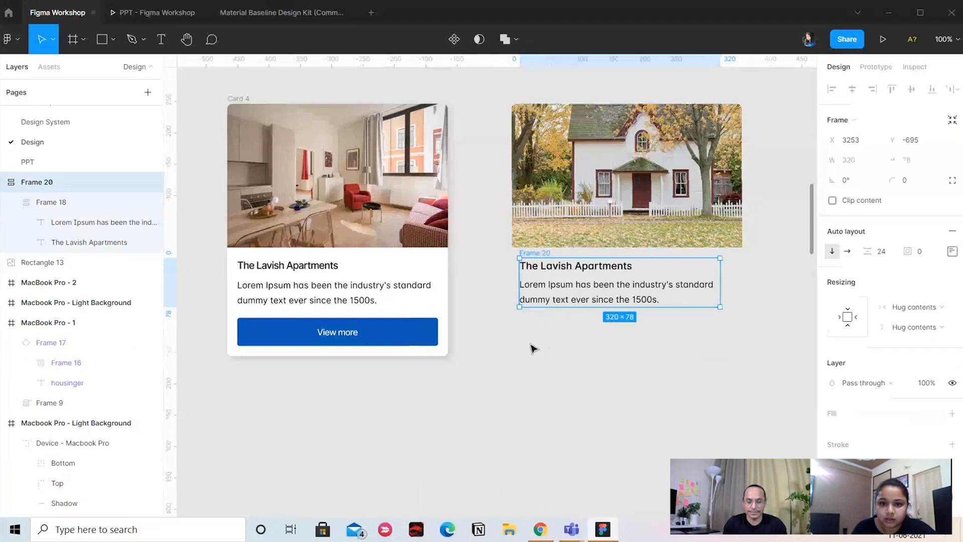
key(ctrl+z)
key(ctrl+z)
Add a new text reading "View more" below the paragraph under the house photo
key(t)
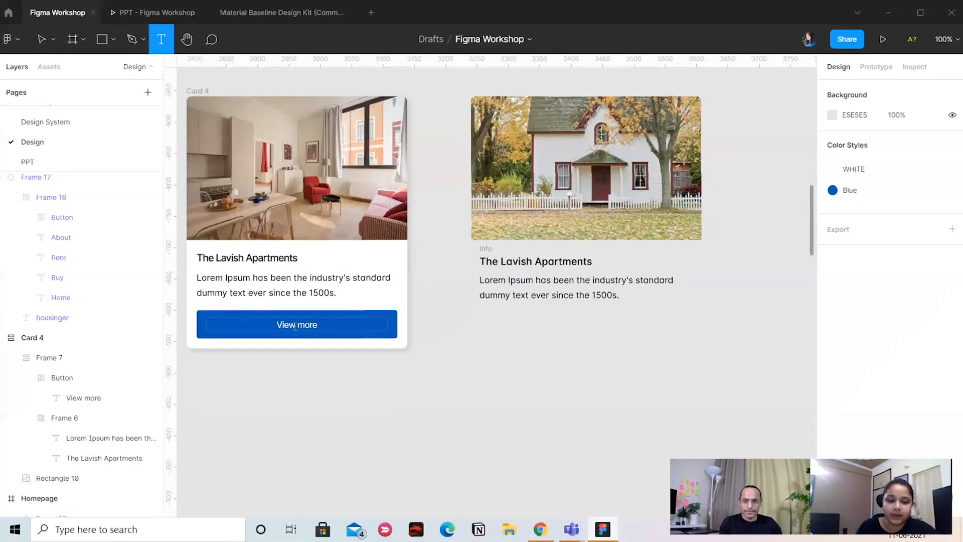
click(543, 332)
text(Vi)
key(Escape)
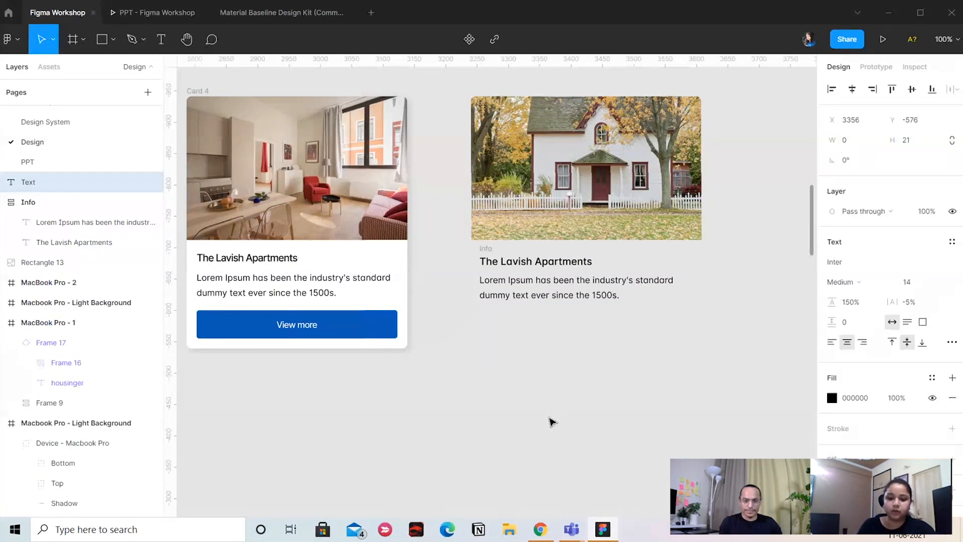
text(e)
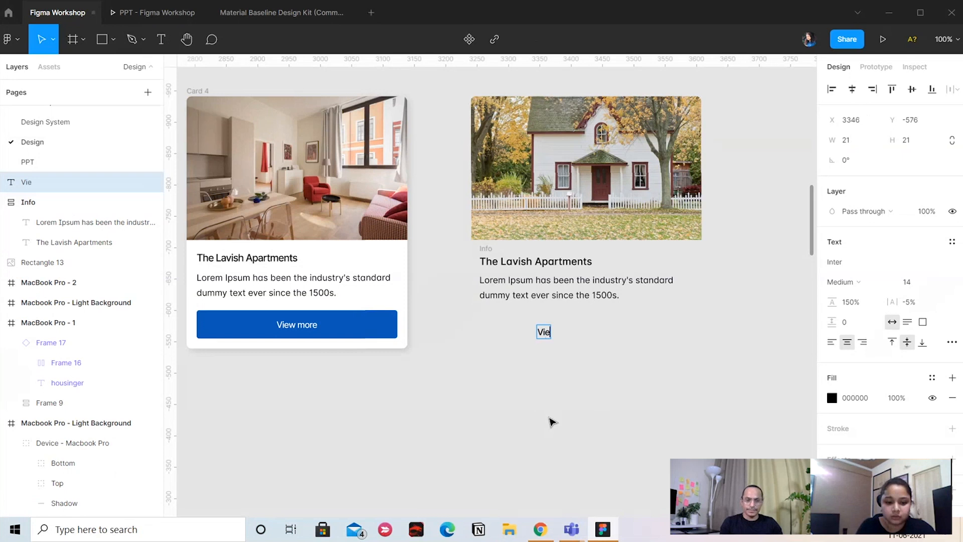
text(w more)
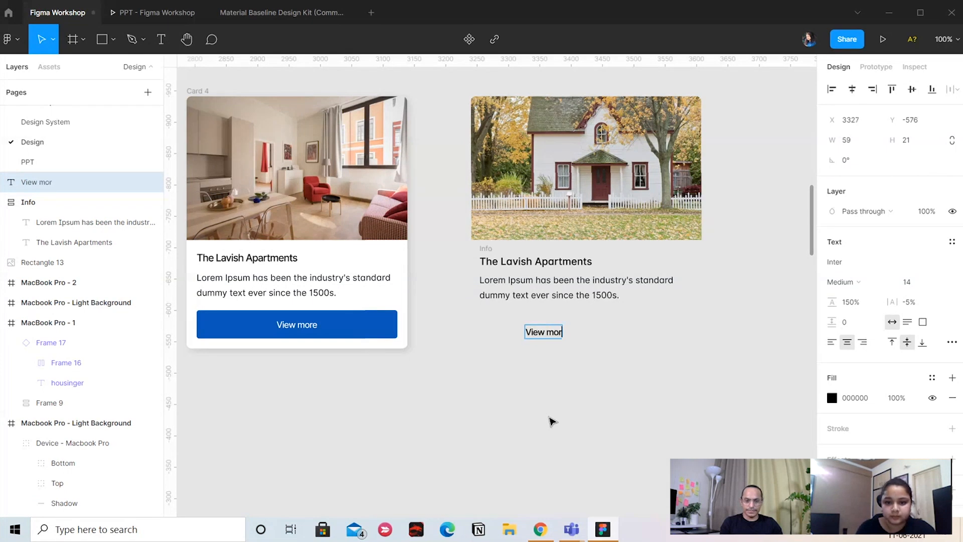
click(581, 451)
Set the new "View more" text's fill to white (FFFFFF) and wrap it in an auto layout frame
click(548, 332)
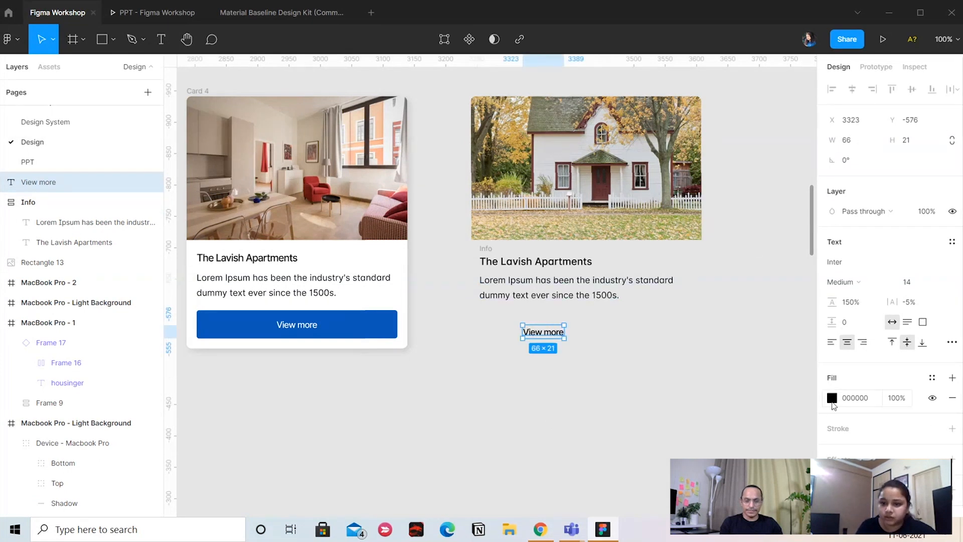
click(832, 398)
drag(791, 271, 608, 59)
click(606, 416)
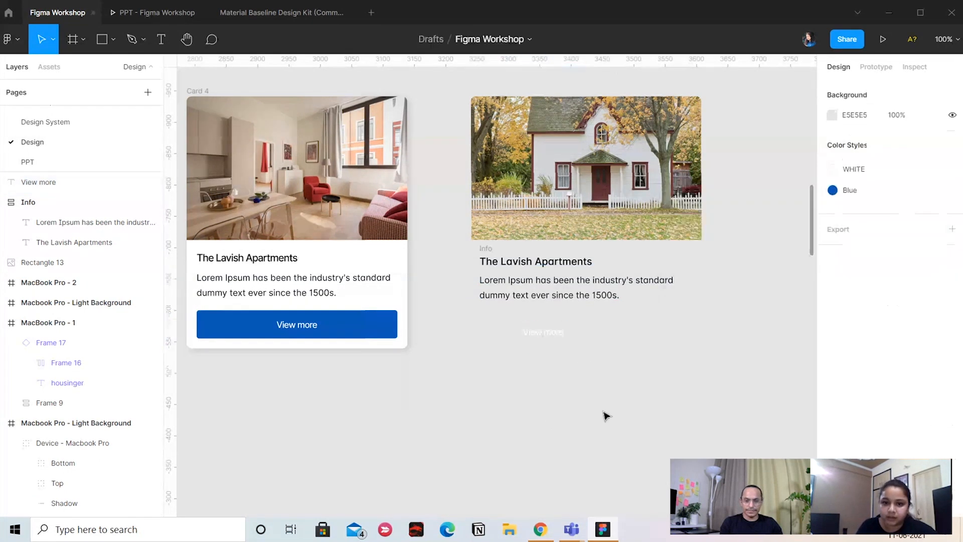
click(567, 332)
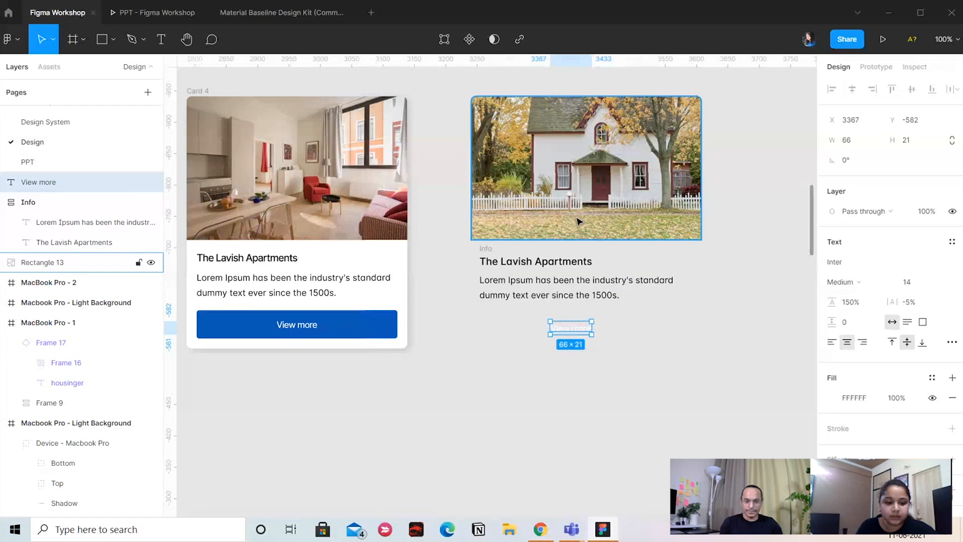
key(shift+a)
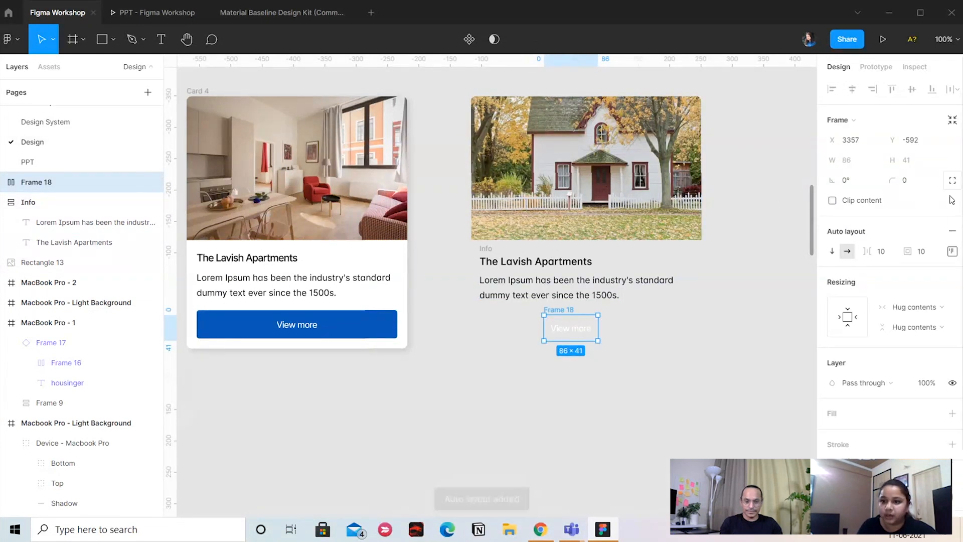
Try a uniform padding of 80 on the "View more" frame, shift the frame, and undo both changes
click(952, 253)
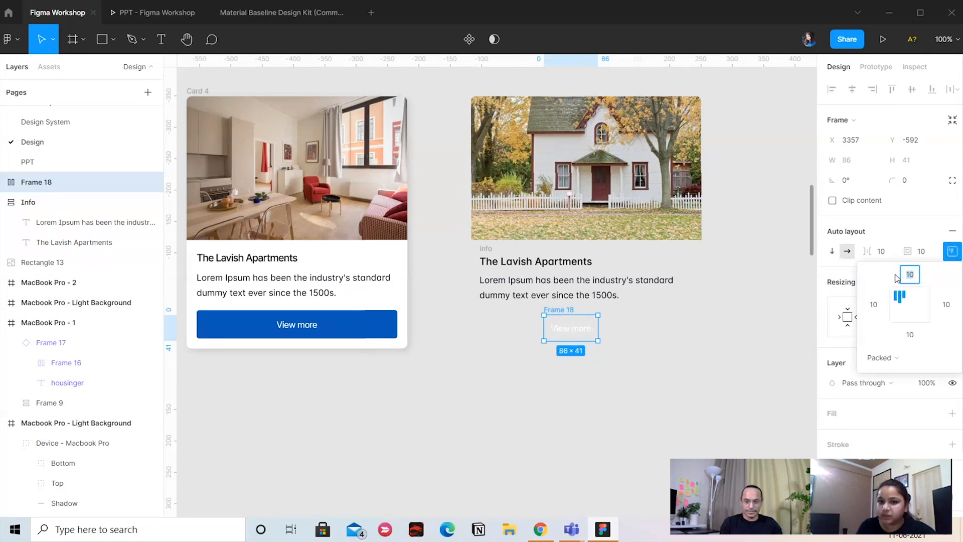
click(924, 254)
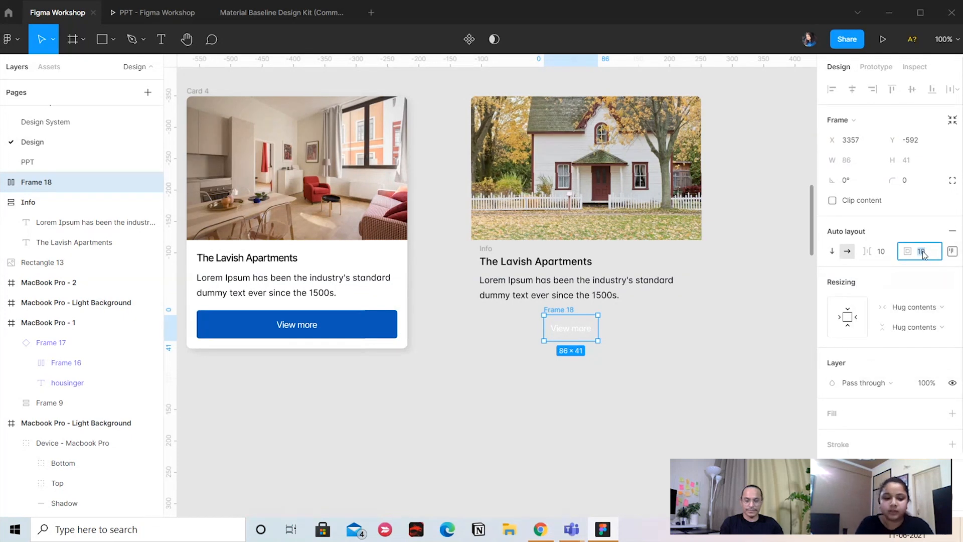
text(80)
key(Return)
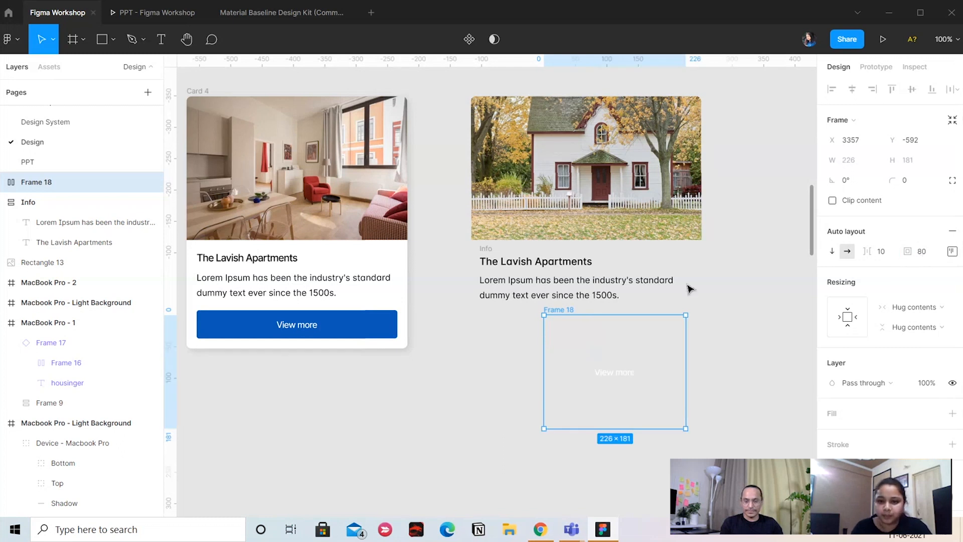
drag(558, 309, 527, 311)
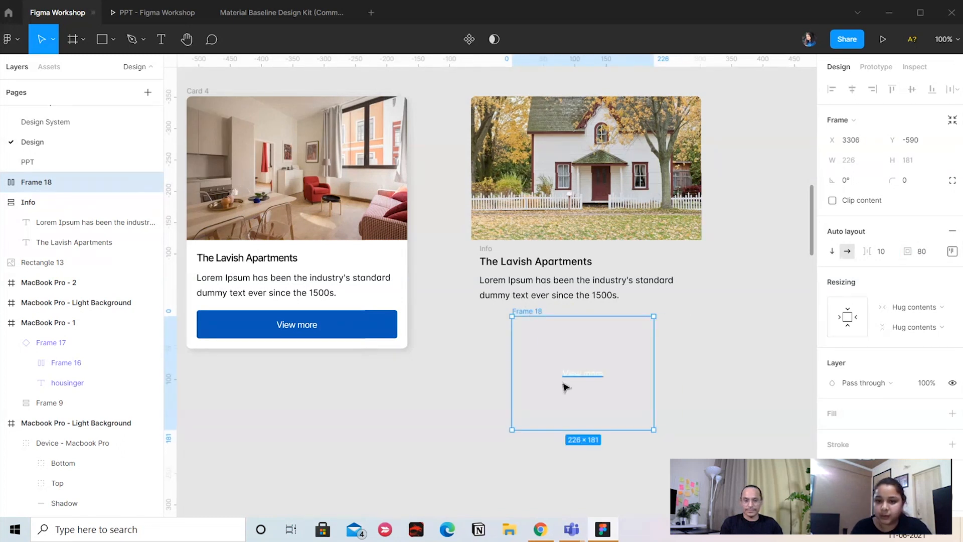
key(ctrl+z)
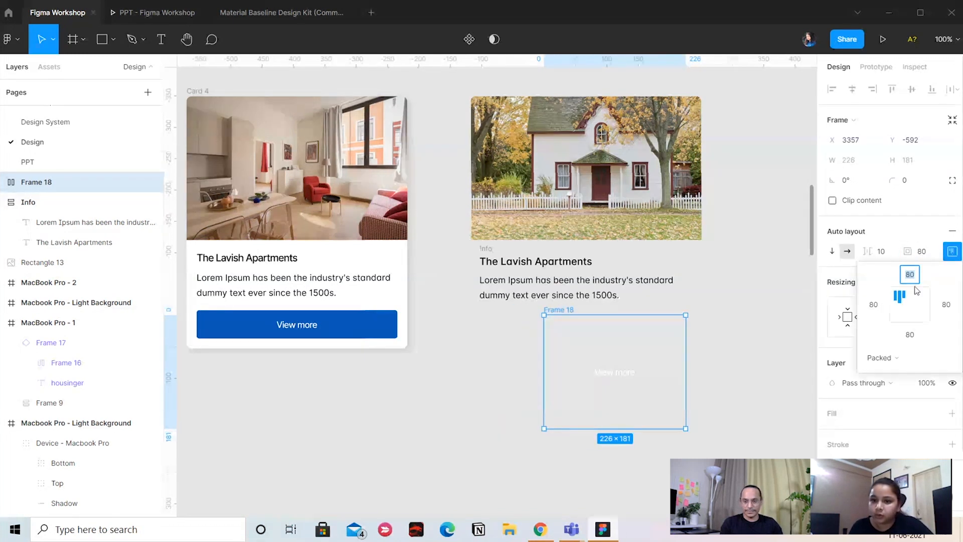
key(ctrl+z)
Set the "View more" frame's padding to 12 at the top and bottom and 16 at the left and right
click(952, 251)
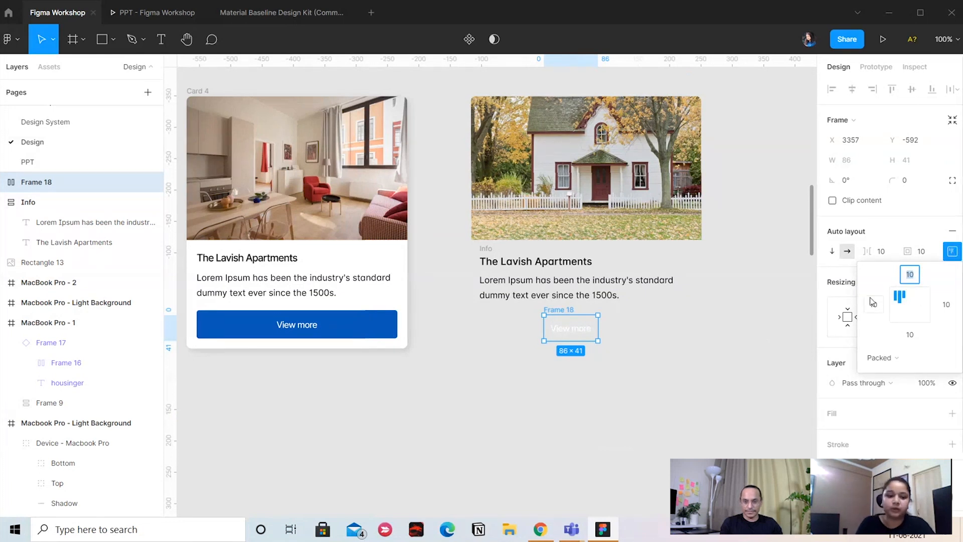
text(12)
key(Return)
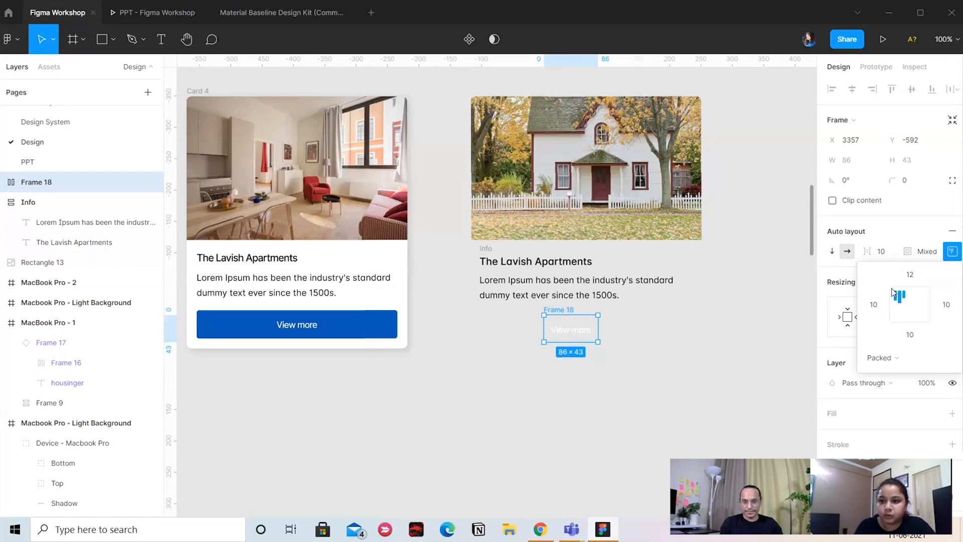
click(912, 337)
text(12)
key(Return)
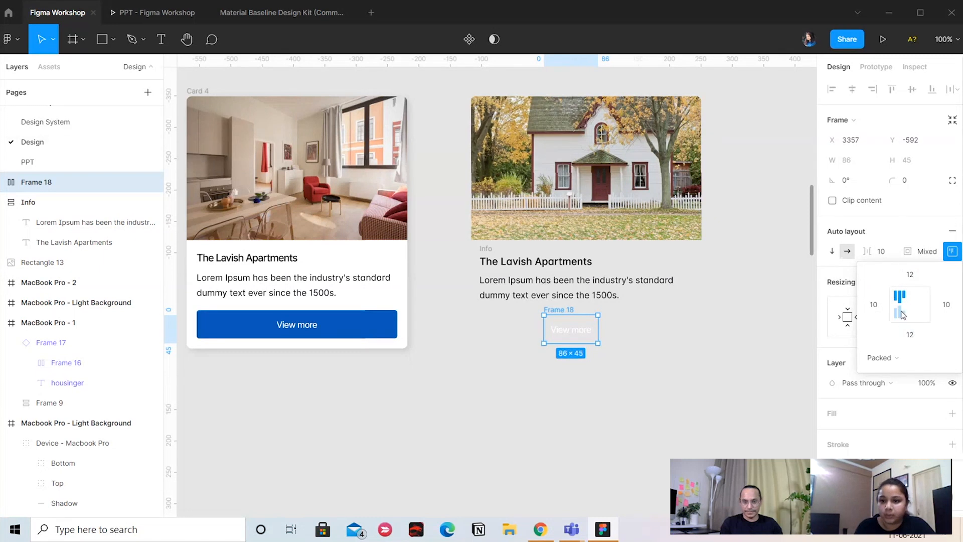
text(16)
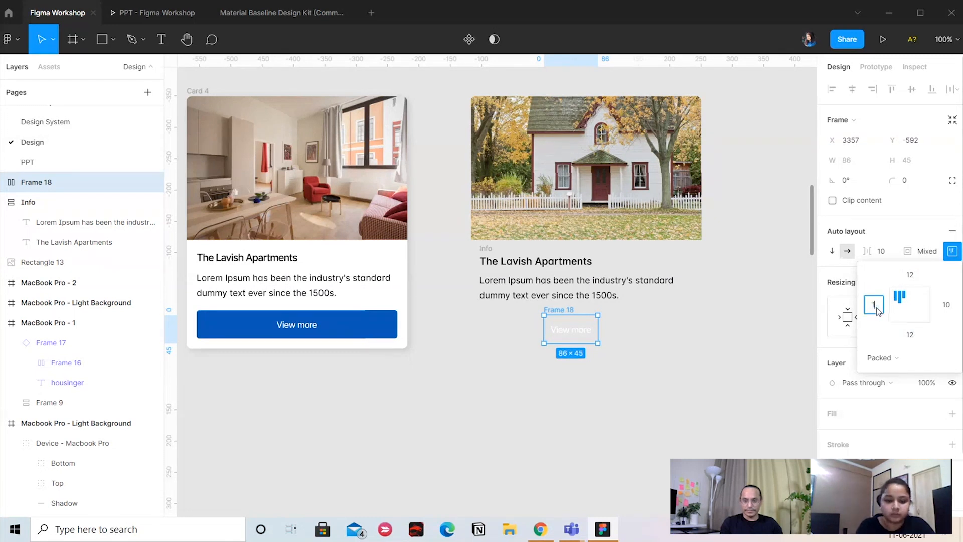
key(Return)
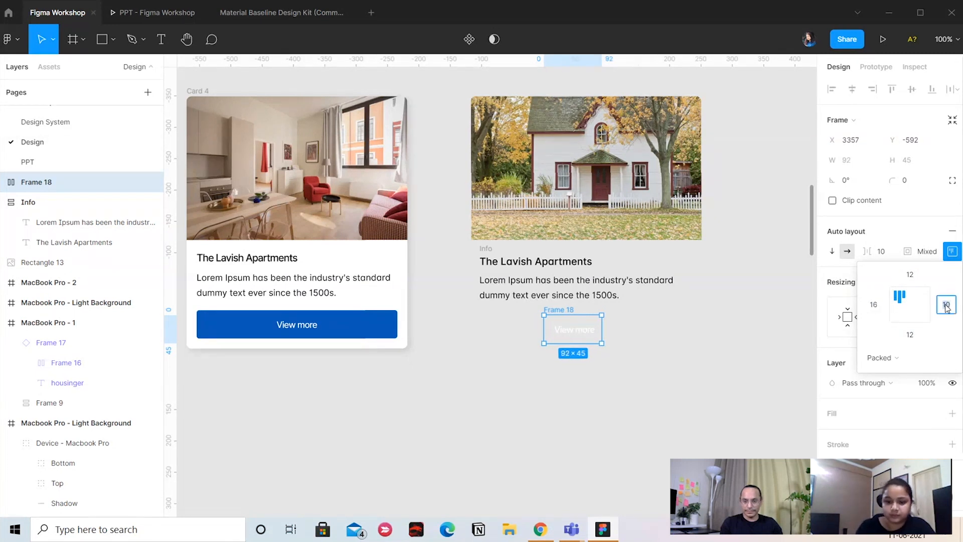
click(945, 305)
text(16)
key(Return)
click(683, 418)
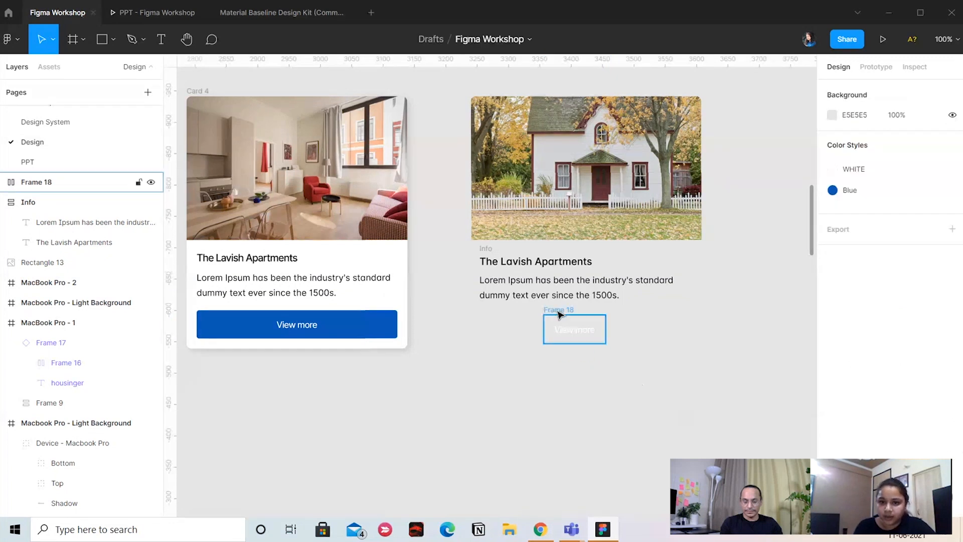
Fill the "View more" frame with the Blue color style
click(556, 309)
scroll(902, 326, down, 3)
click(952, 350)
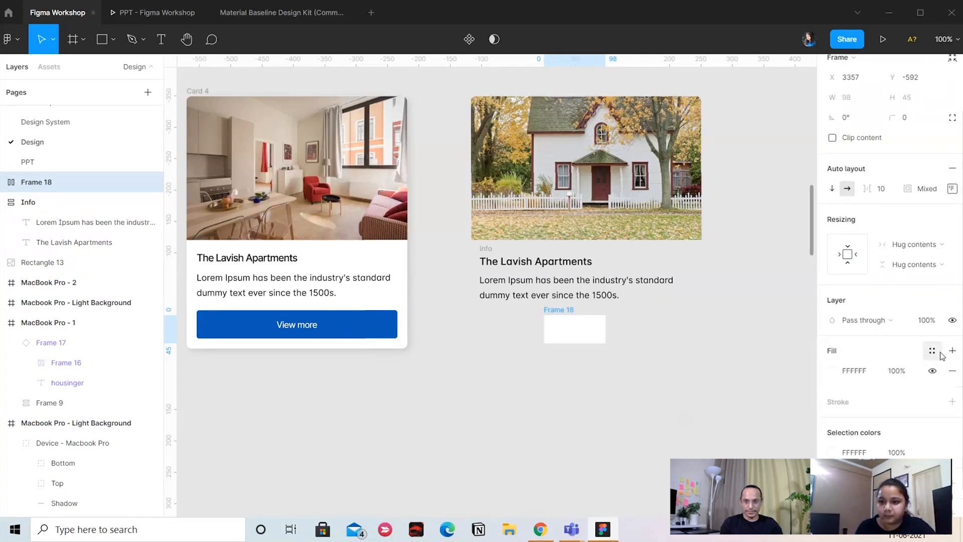
click(932, 350)
click(872, 348)
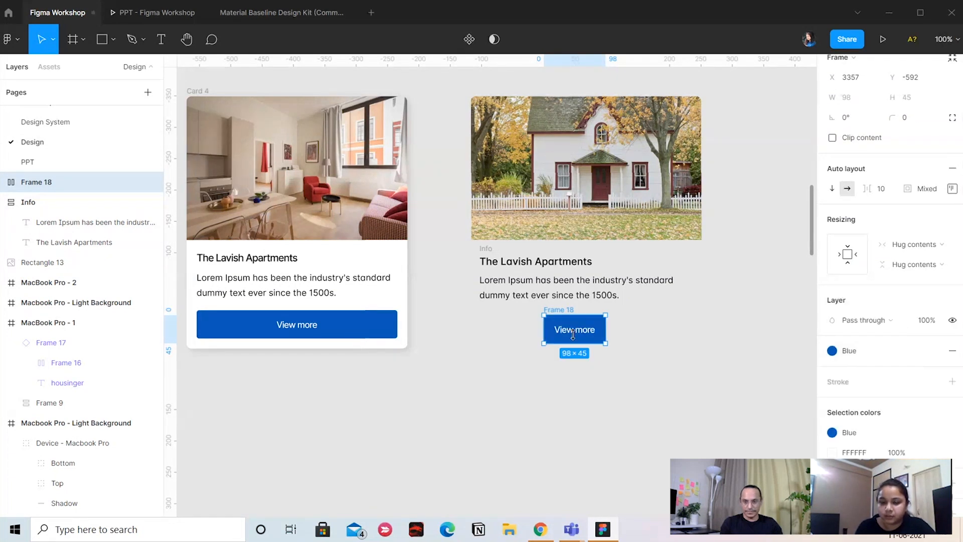
click(591, 413)
Set the corner radius of the blue "View more" frame to 6
click(577, 318)
click(911, 179)
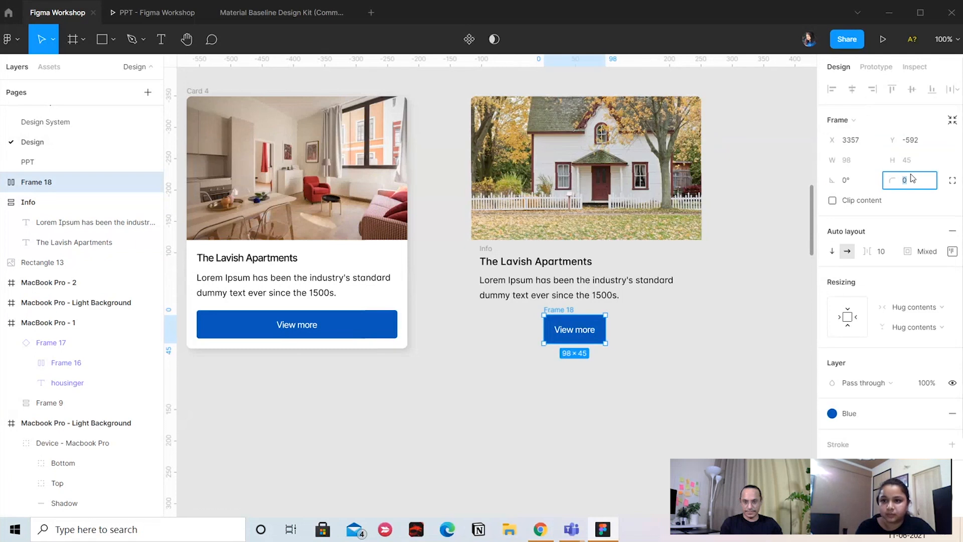
key(Return)
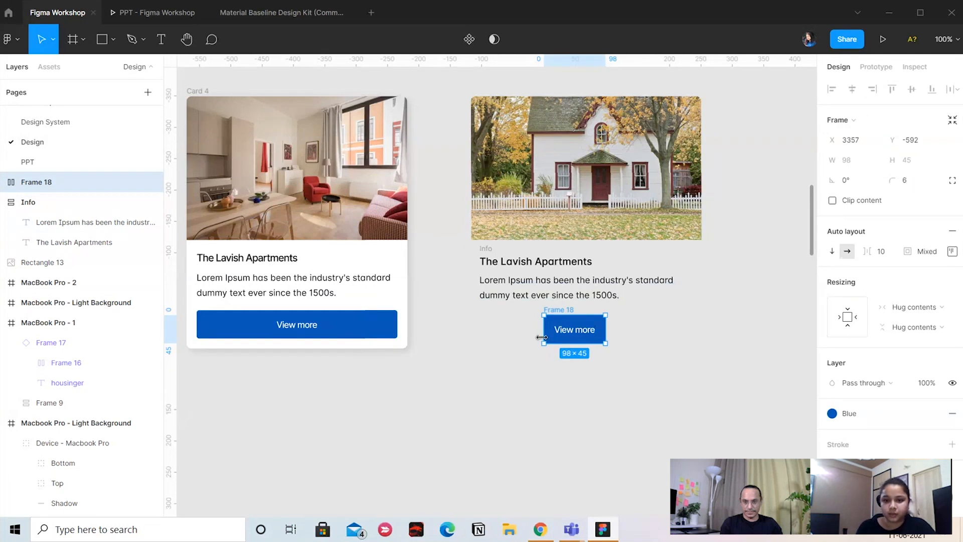
Check the reference card's button and align the contents of the new "View more" frame to the bottom center
click(361, 332)
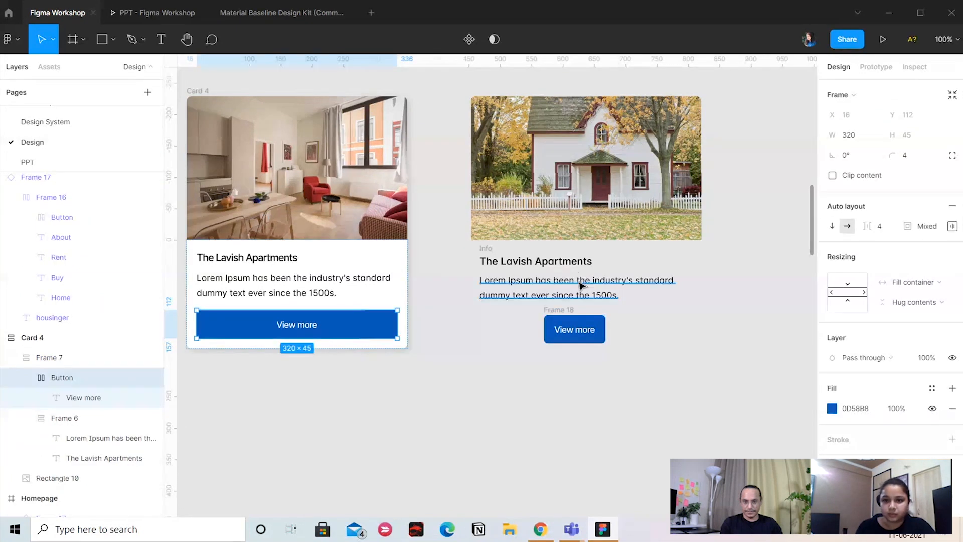
click(550, 314)
double_click(581, 331)
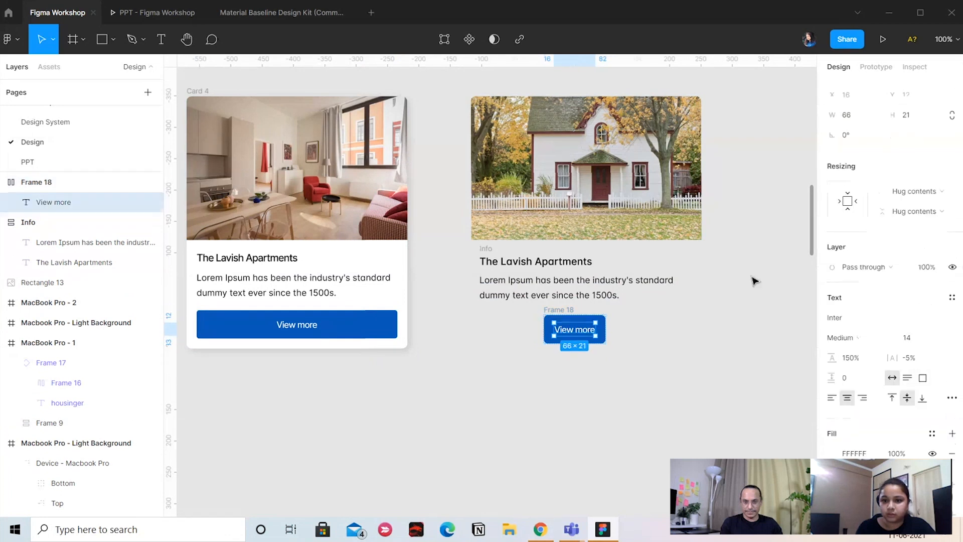
click(652, 371)
click(580, 329)
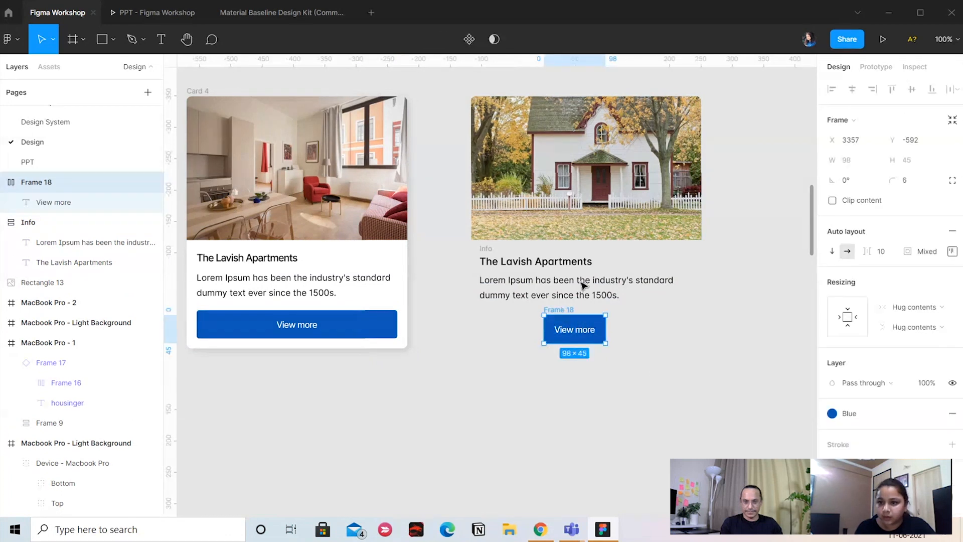
click(950, 250)
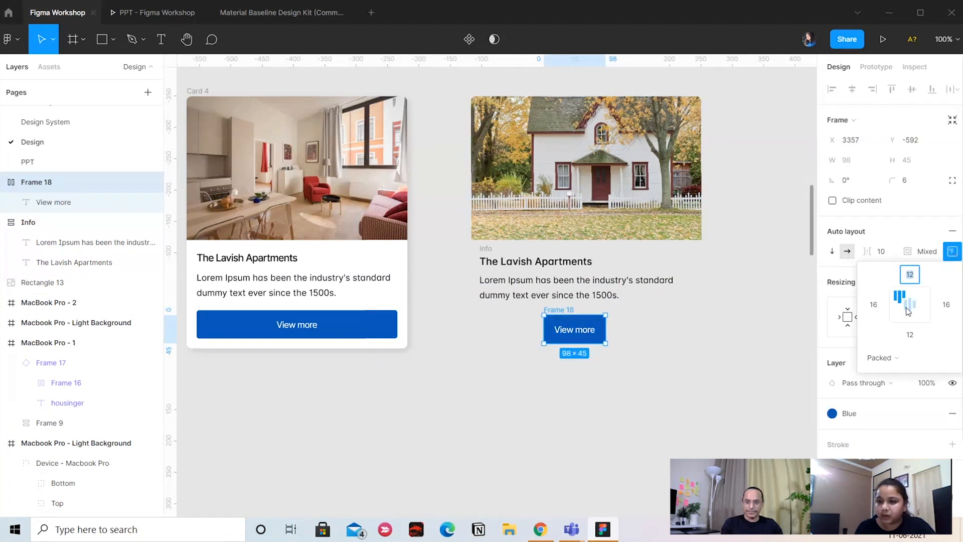
click(908, 311)
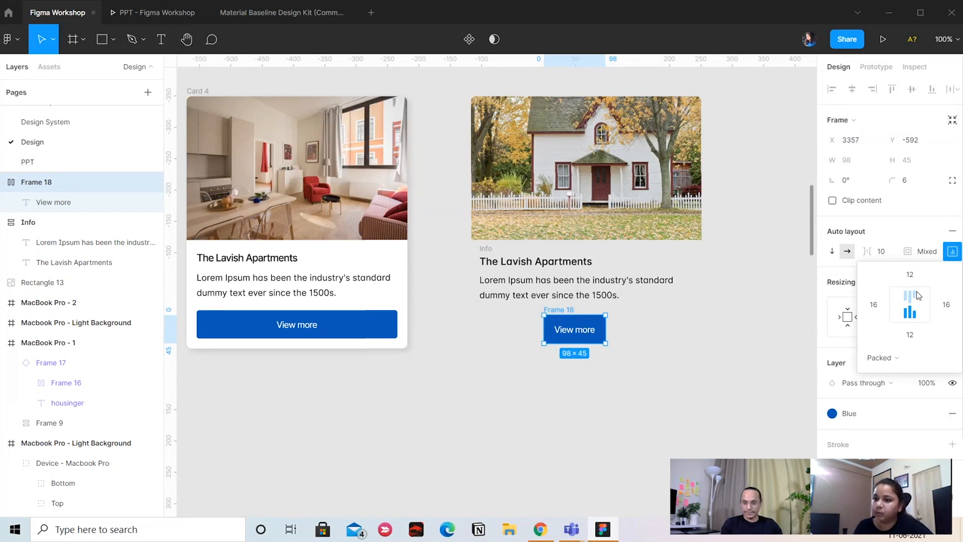
click(769, 372)
click(727, 376)
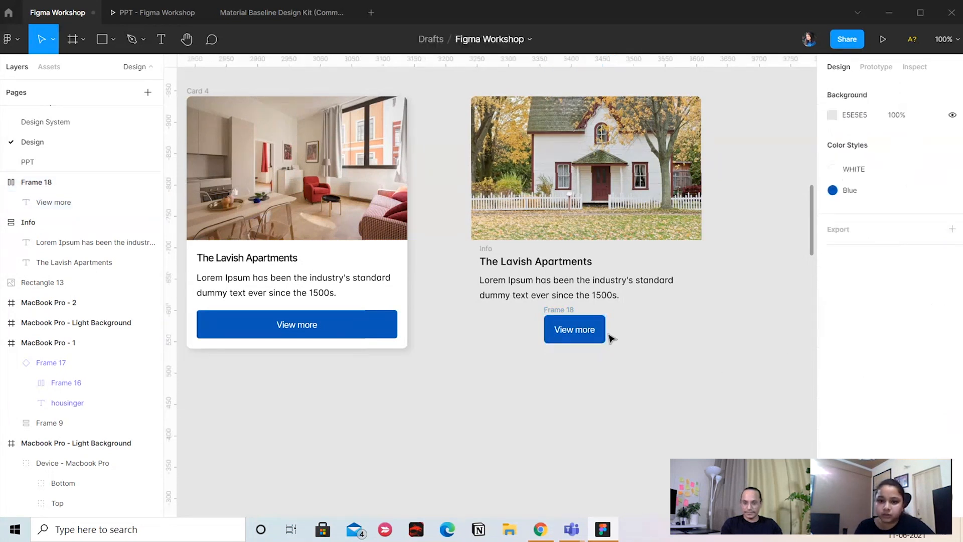
Review the "View more" frame's alignment settings and set its width to 320
click(573, 329)
click(952, 251)
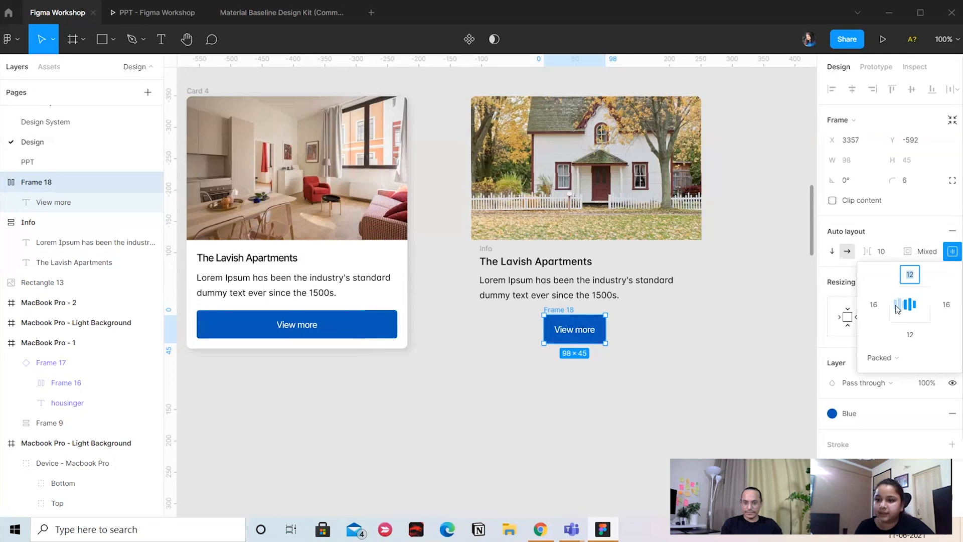
click(727, 316)
click(563, 313)
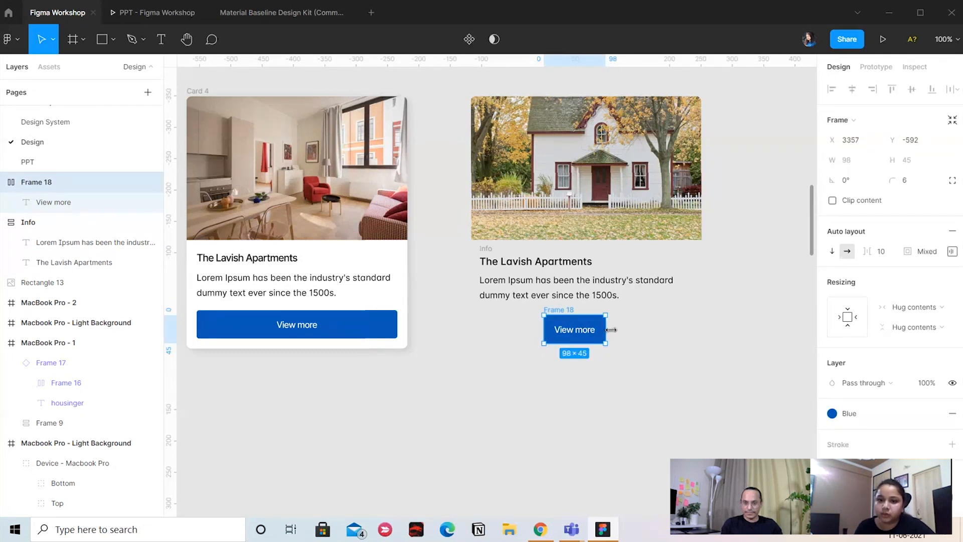
drag(611, 330, 725, 329)
click(873, 168)
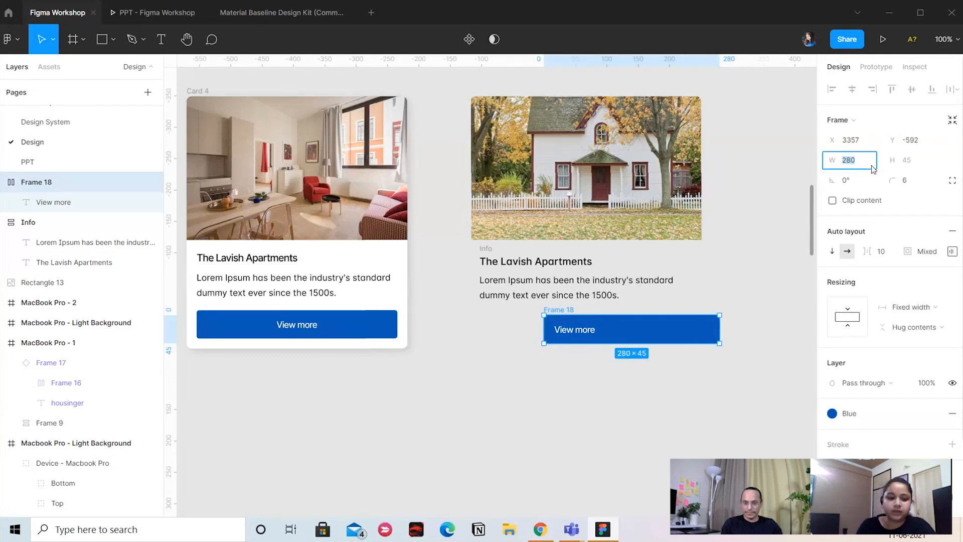
click(758, 251)
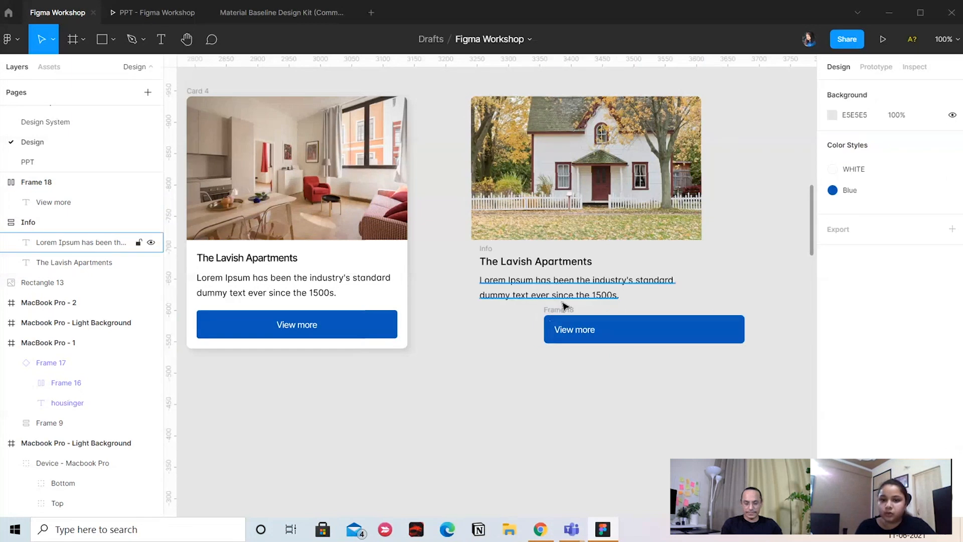
Move the blue "View more" frame directly beneath the paragraph of the new card
drag(563, 313, 496, 310)
click(495, 329)
click(532, 373)
click(499, 310)
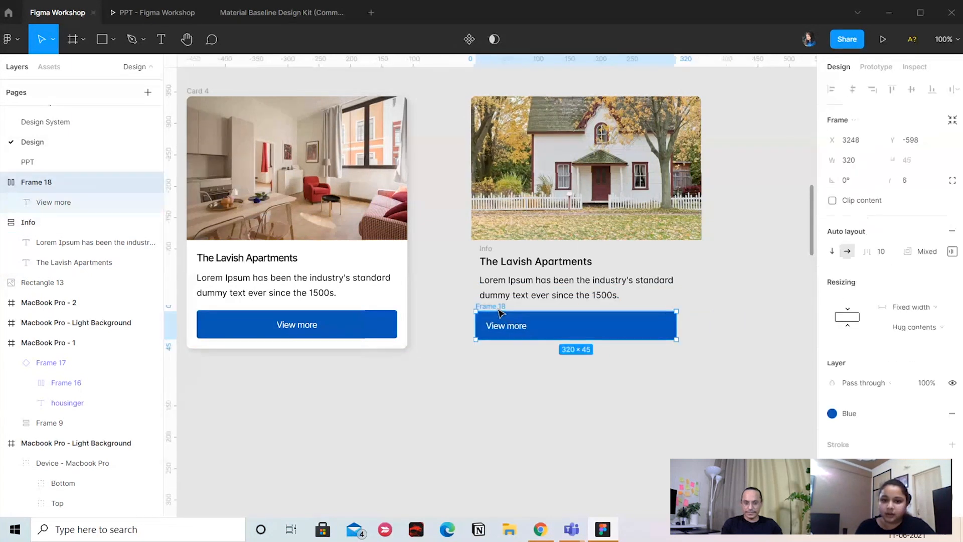
Center the contents of the "View more" frame in its auto layout alignment
click(953, 255)
click(909, 308)
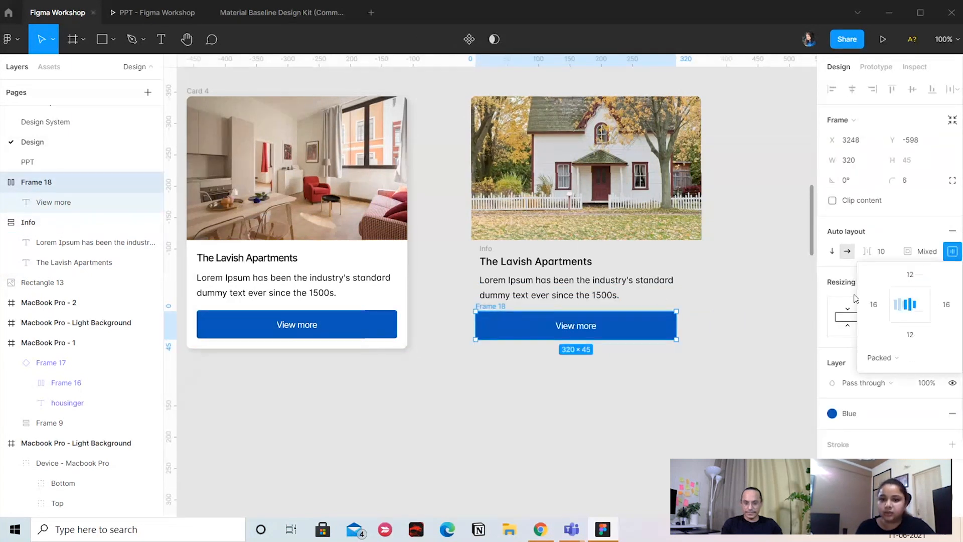
key(Escape)
Shift the "View more" frame to X 3254 so its left edge lines up with the Info text above
click(492, 315)
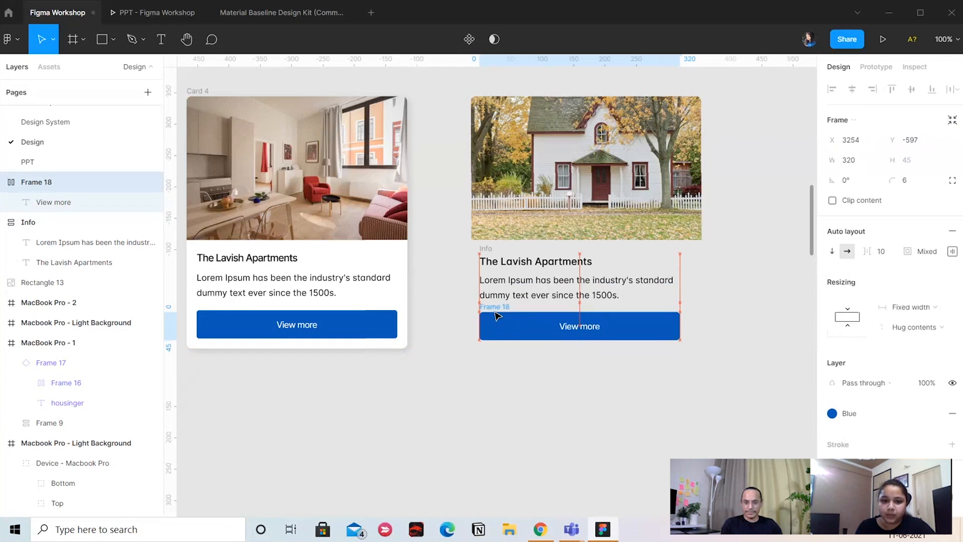
click(577, 325)
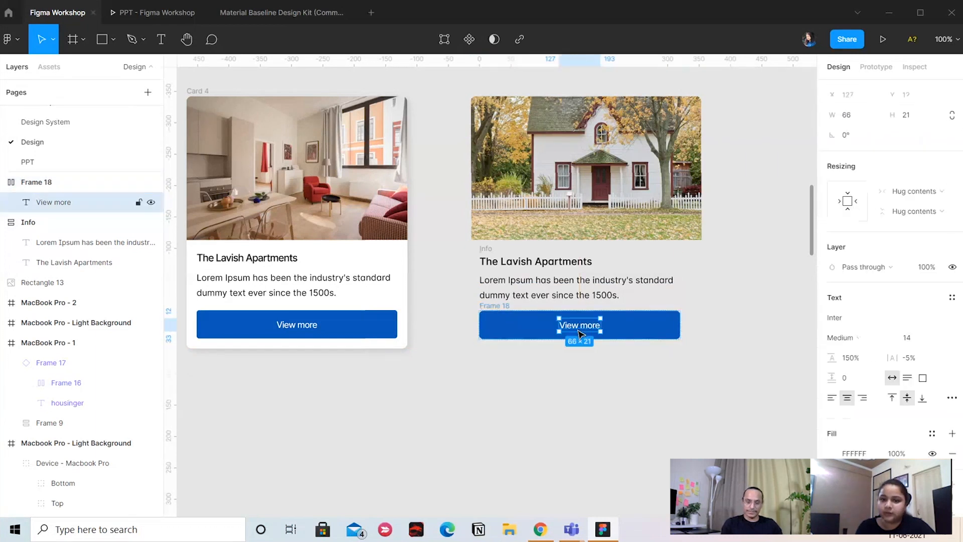
click(589, 385)
click(577, 376)
click(494, 313)
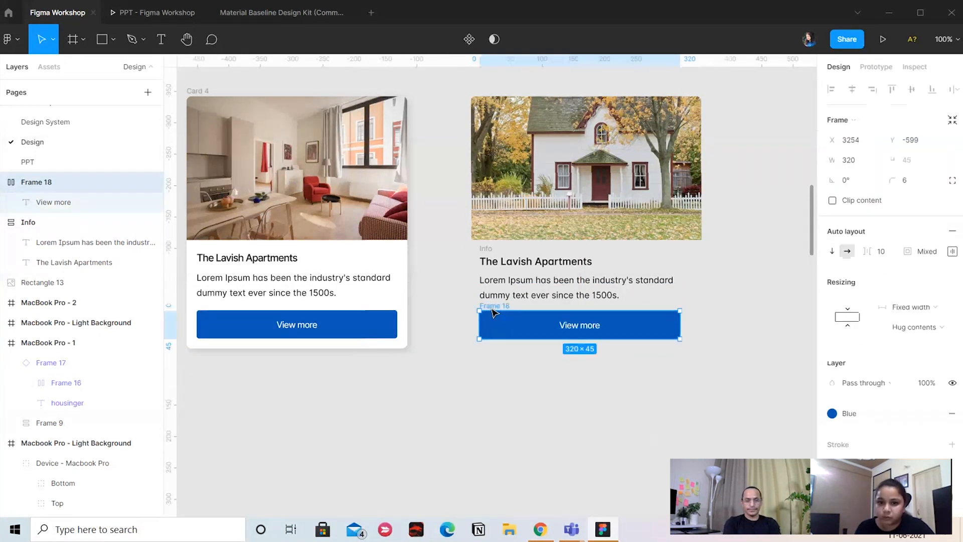
click(522, 369)
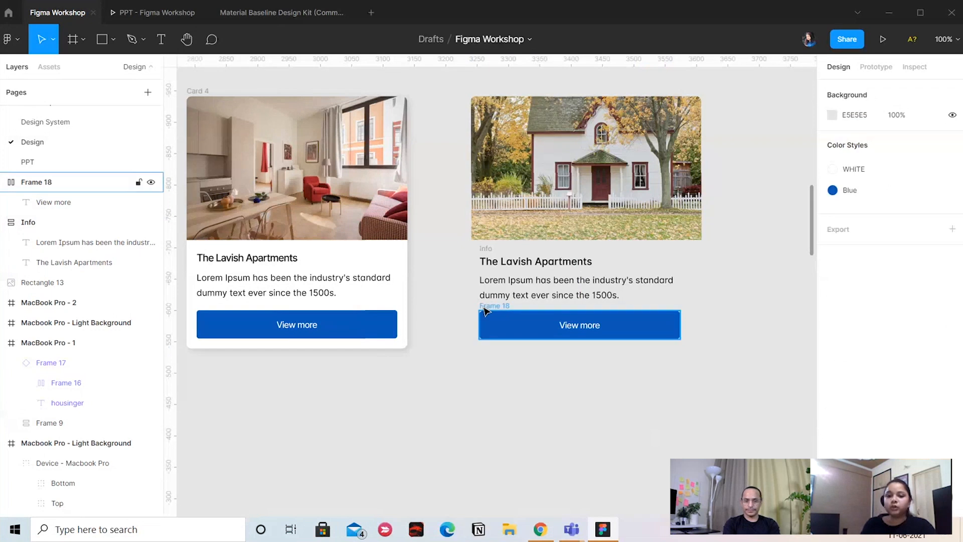
Set the "View more" label inside the button to fill the container horizontally and hug its contents vertically
click(486, 308)
mouse_move(681, 331)
mouse_down()
mouse_move(784, 332)
mouse_move(583, 334)
mouse_move(680, 331)
mouse_up()
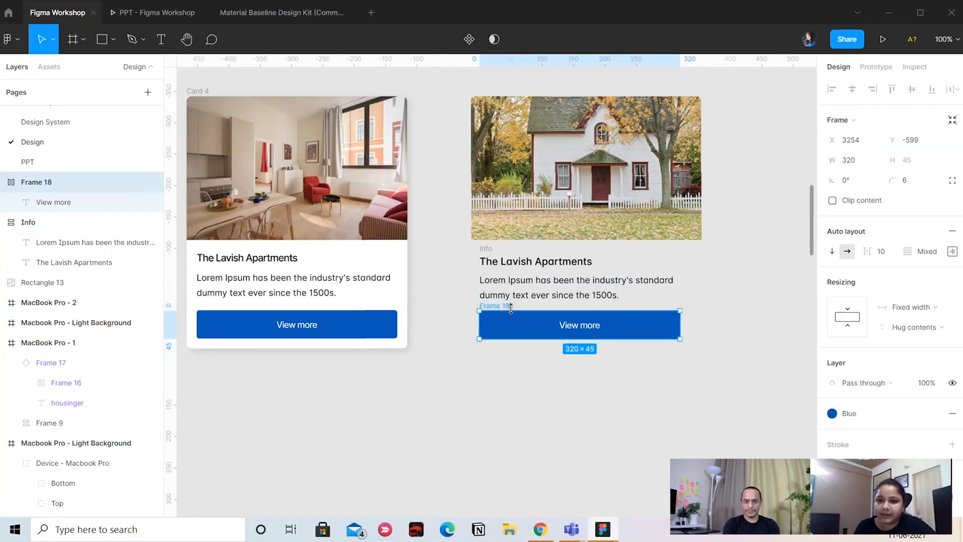
click(934, 310)
click(933, 311)
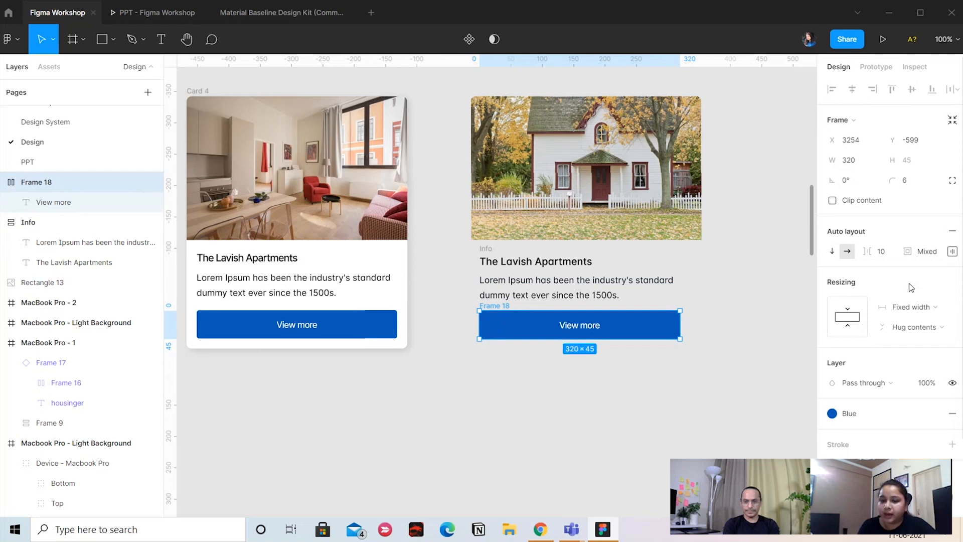
key(Return)
click(941, 200)
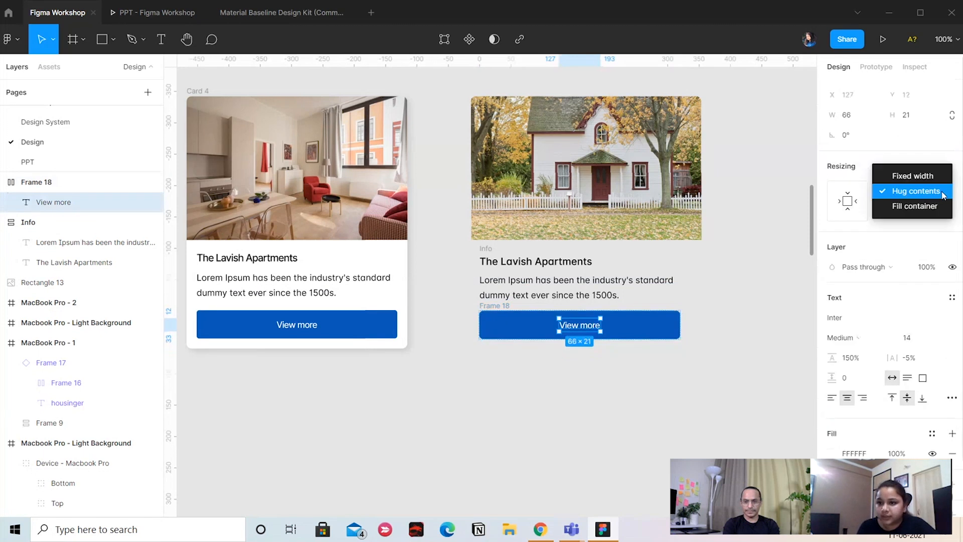
click(923, 206)
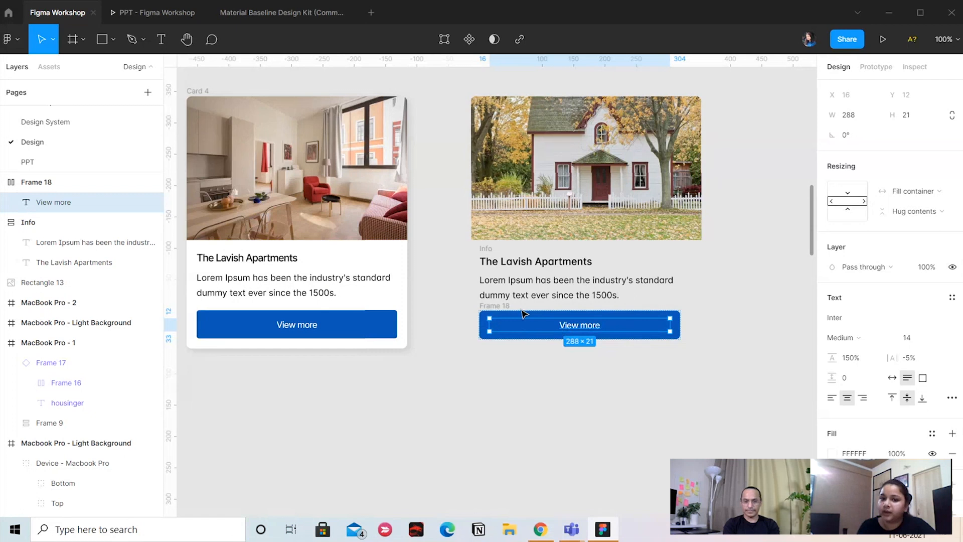
double_click(589, 329)
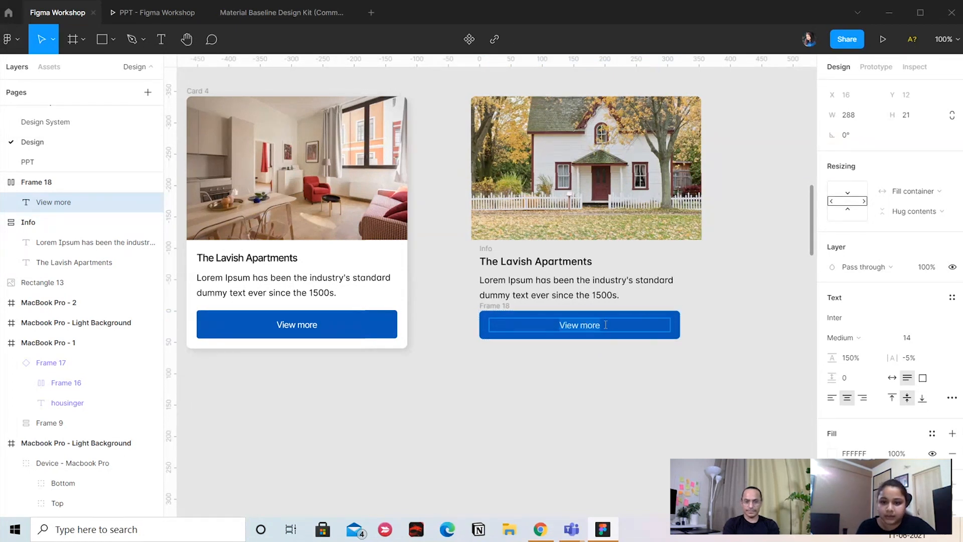
Try repeating "View more" several times in the button's label to demonstrate auto layout growth, and undo the added text
key(ctrl+v)
key(ctrl+v)
key(ctrl+v)
key(ctrl+v)
key(ctrl+v)
key(ctrl+v)
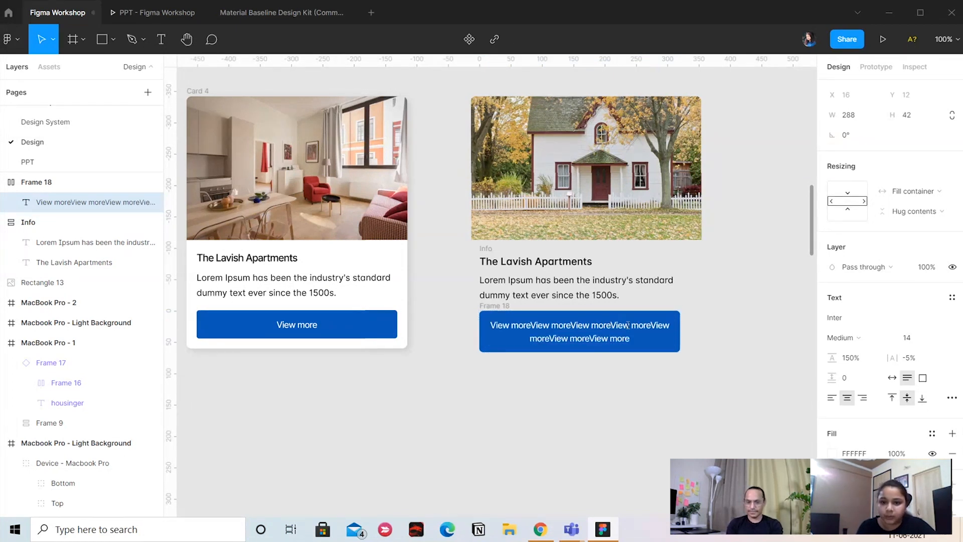
key(ctrl+v)
key(ctrl+v)
key(ctrl+v)
key(ctrl+z)
key(ctrl+z)
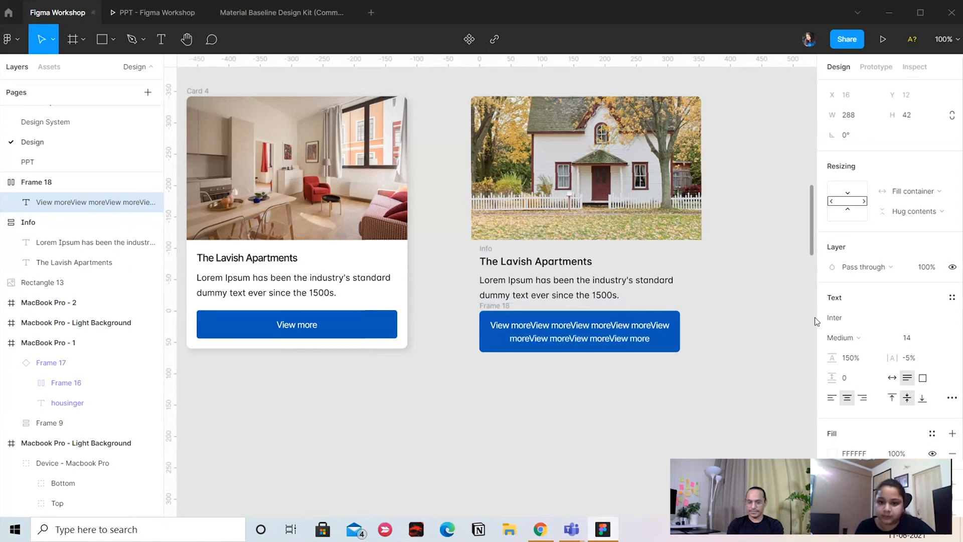
key(ctrl+z)
key(ctrl+z)
key(ctrl+z)
key(ctrl+z)
key(ctrl+z)
key(ctrl+z)
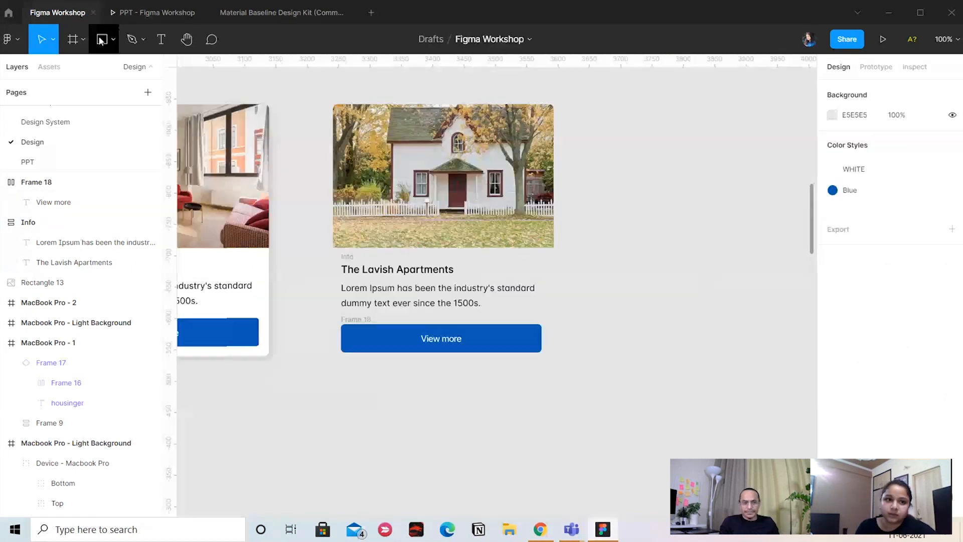
Draw a rectangle about 246 × 70 beside the new card and fill it with the Blue color style
click(101, 39)
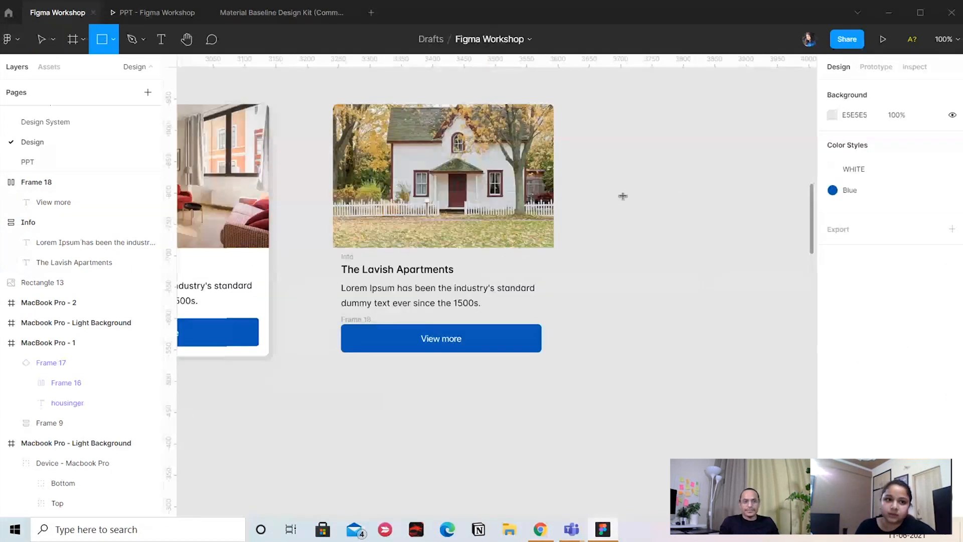
mouse_move(608, 201)
mouse_down()
mouse_move(733, 224)
mouse_move(762, 244)
mouse_up()
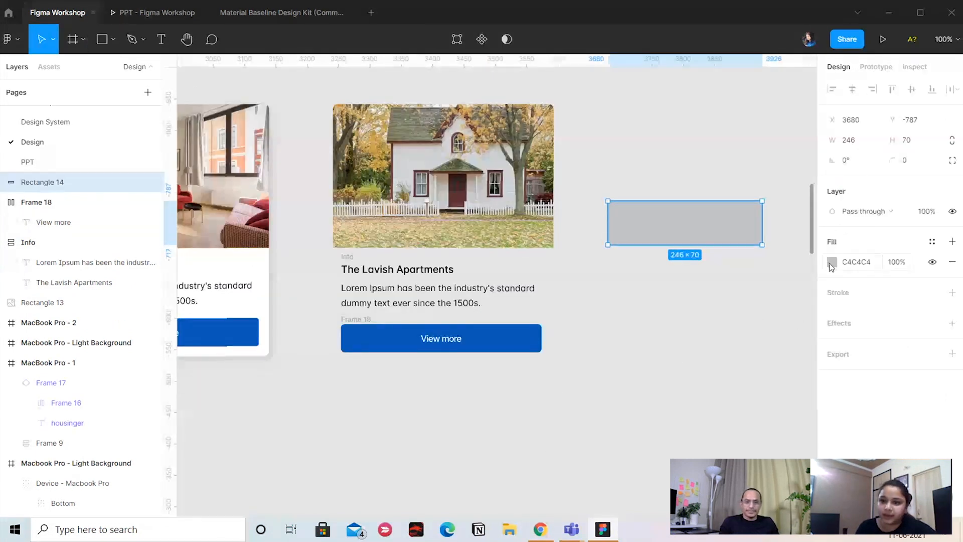
click(931, 242)
click(860, 317)
click(746, 145)
Place a copy of the "View more" label on the blue rectangle and move its layer above the rectangle
click(443, 343)
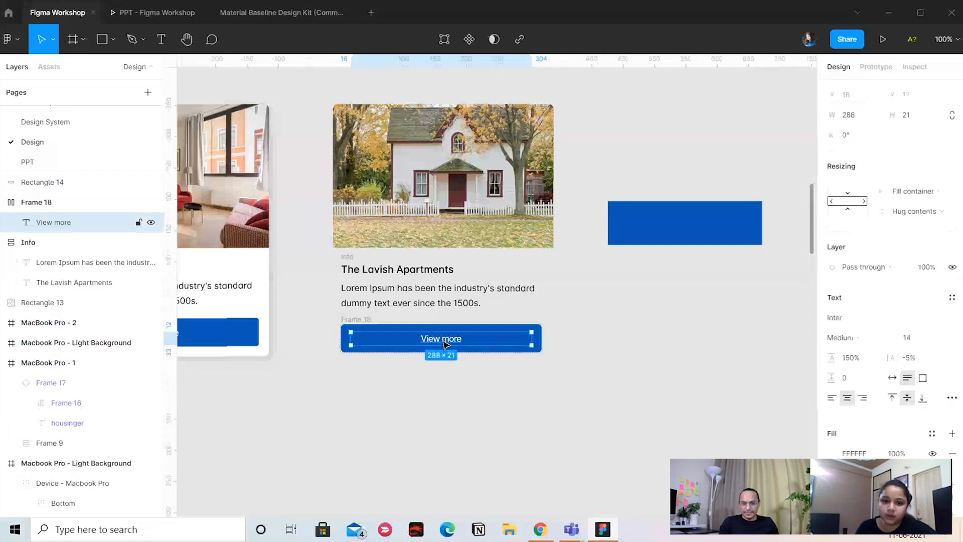
drag(443, 343, 698, 230)
scroll(115, 170, up, 1)
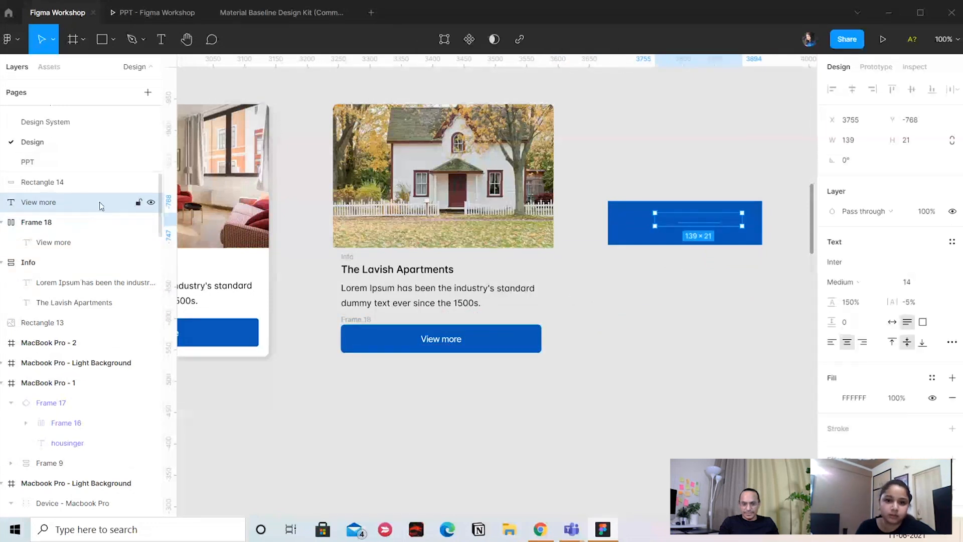
click(80, 181)
drag(58, 208, 81, 177)
click(702, 166)
drag(708, 163, 698, 231)
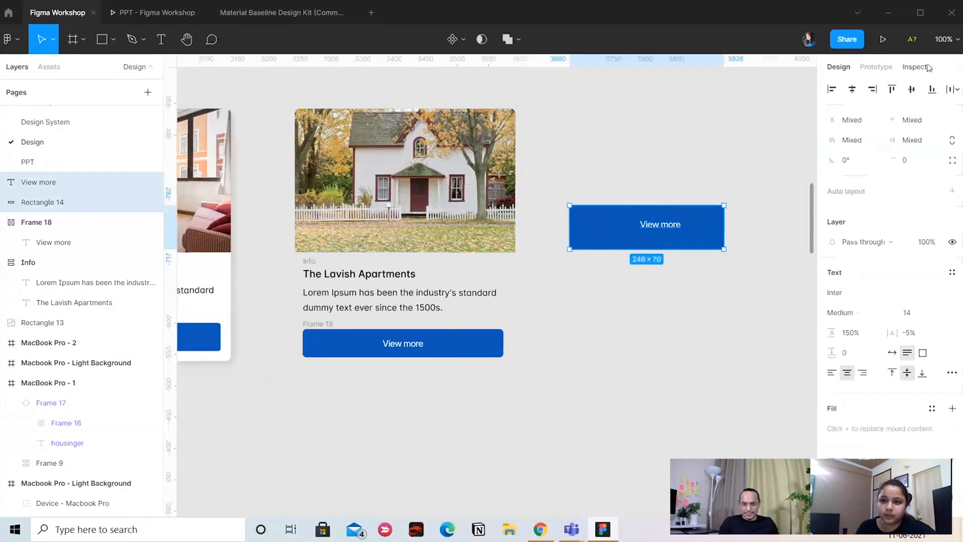
Center the copied label on the blue rectangle horizontally and vertically, and group the two objects
click(857, 93)
click(911, 89)
key(ctrl+g)
click(704, 158)
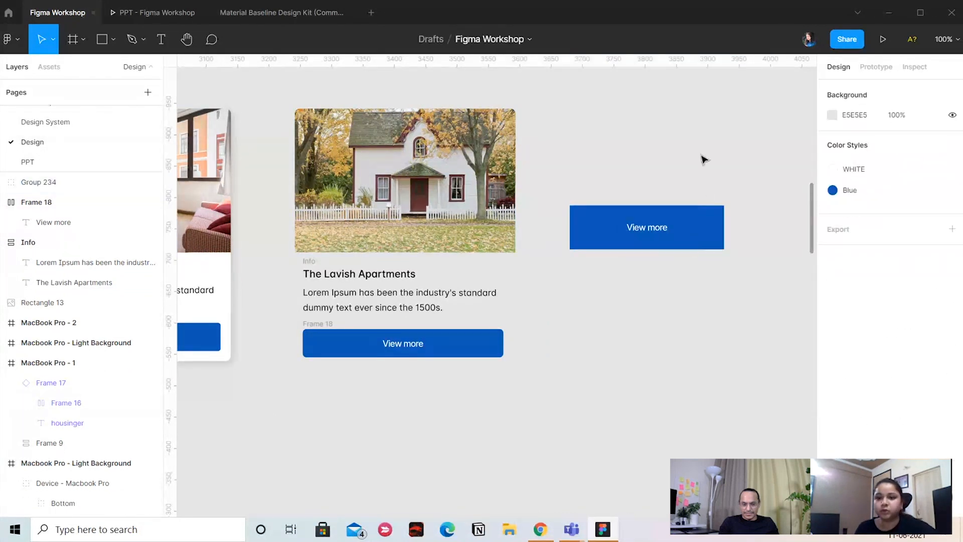
Widen the grouped button to about 337 and fill its label with many repetitions of "View more"
click(709, 225)
drag(723, 248, 660, 247)
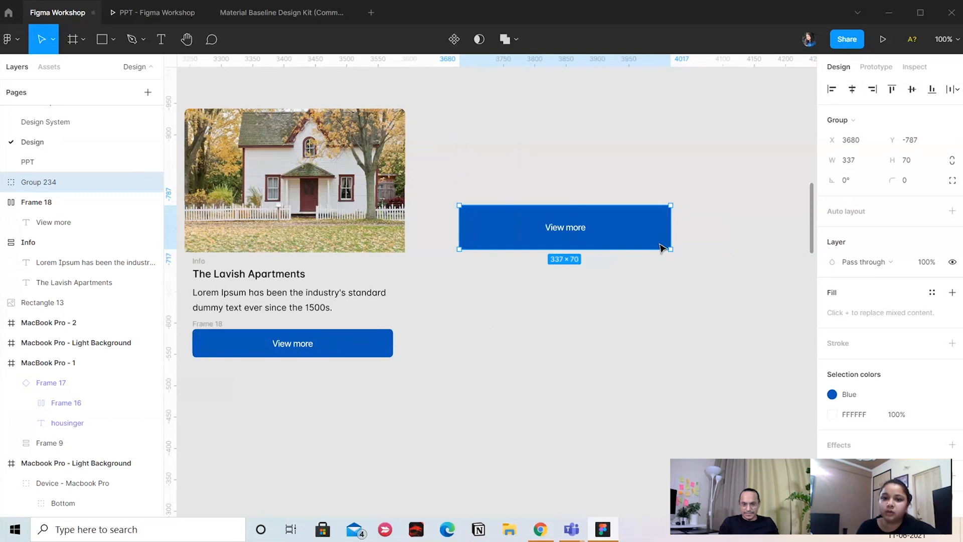
double_click(584, 229)
key(Return)
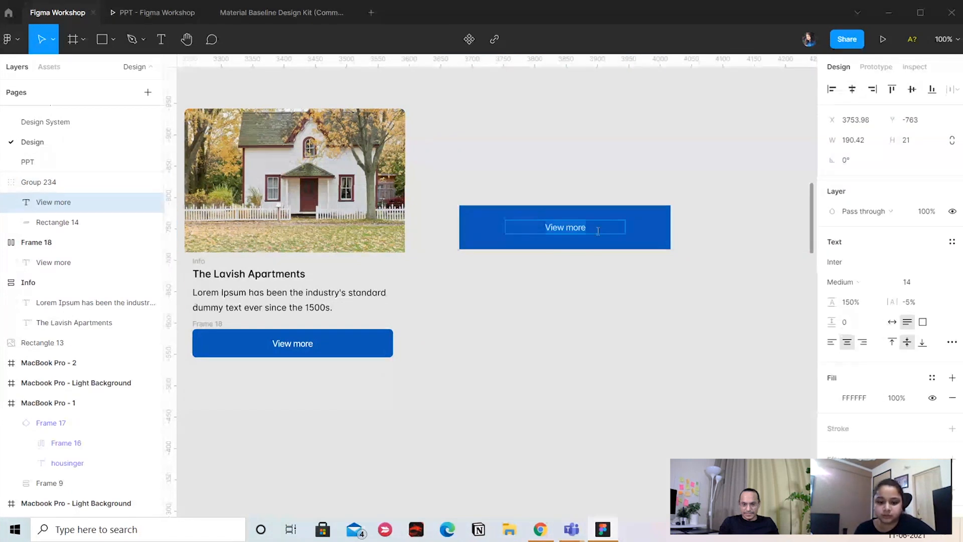
key(ctrl+v)
key(ctrl+v)
key(ctrl+v)
key(ctrl+v)
key(ctrl+v)
key(ctrl+v)
key(ctrl+v)
key(ctrl+v)
key(ctrl+v)
key(ctrl+v)
key(ctrl+v)
key(ctrl+v)
key(ctrl+v)
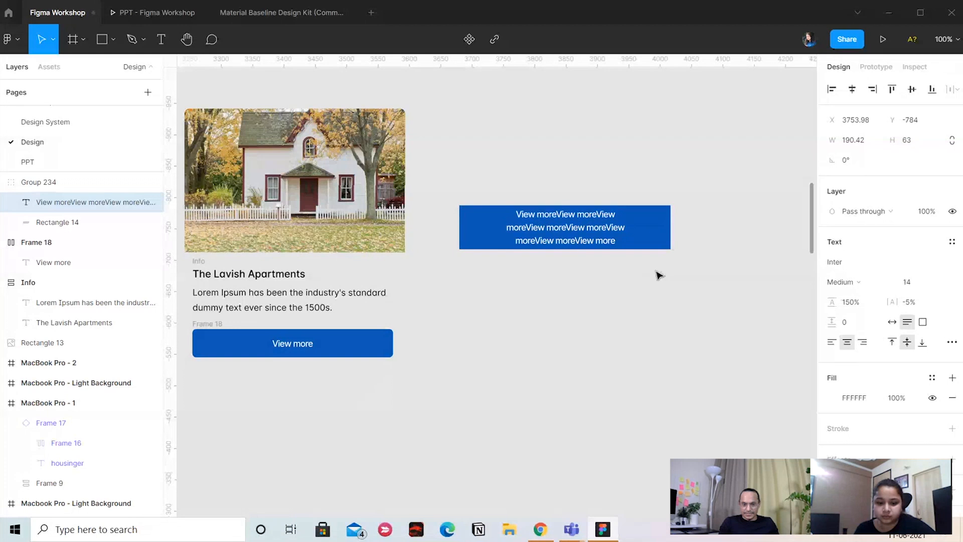
key(Escape)
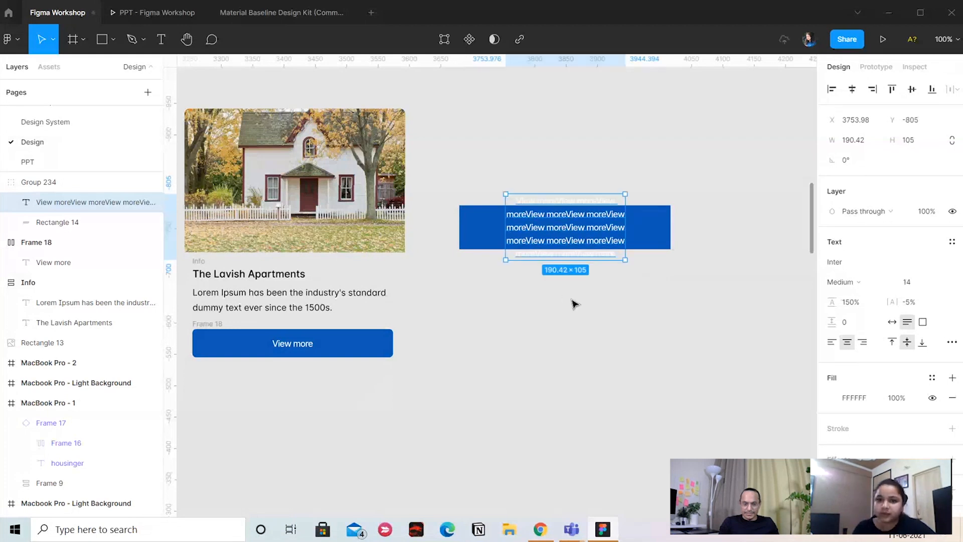
key(Escape)
Delete the grouped demonstration button beside the card
scroll(577, 241, left, 2)
click(593, 231)
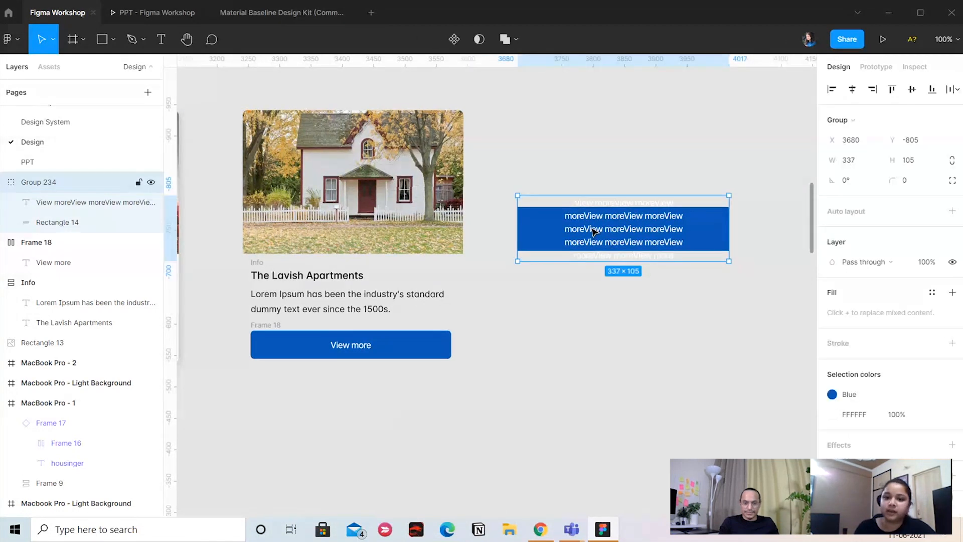
key(Delete)
drag(586, 230, 779, 172)
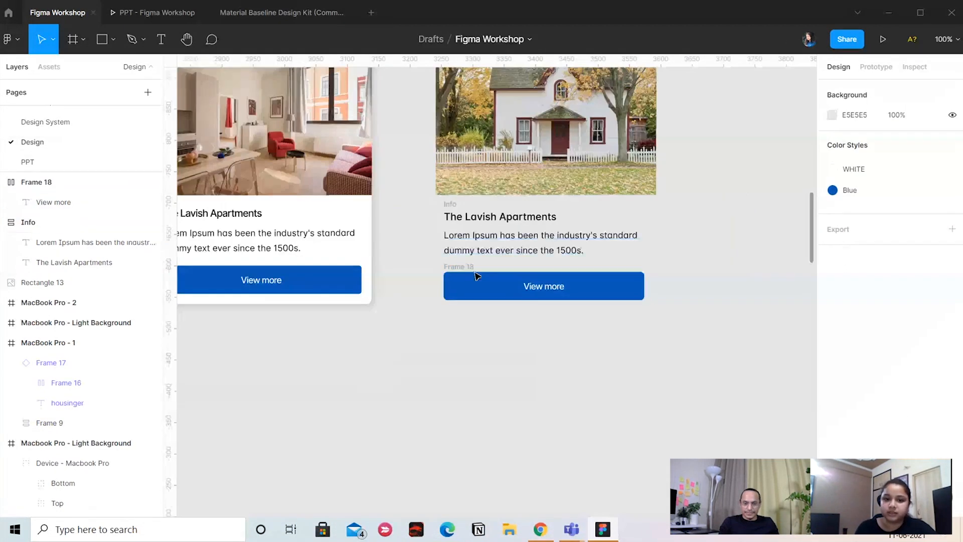
click(451, 269)
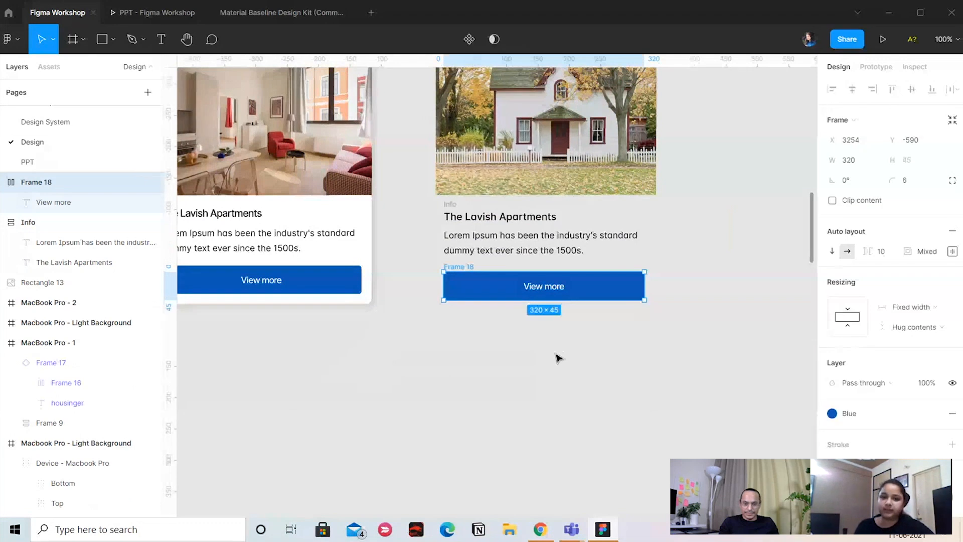
scroll(546, 366, up, 2)
scroll(665, 304, up, 1)
key(Escape)
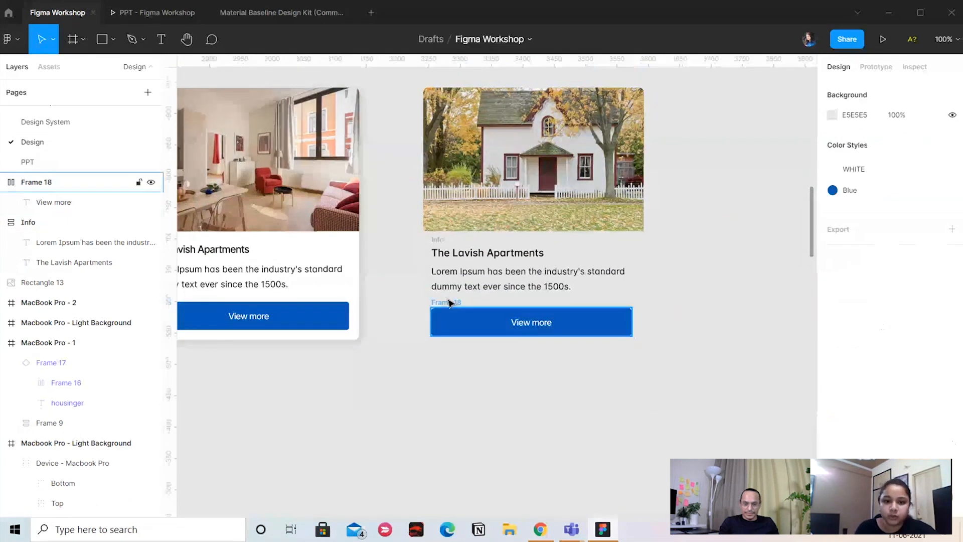
Check the Info frame's width resizing options and set "The Lavish Apartments" title to fill the container horizontally
click(437, 241)
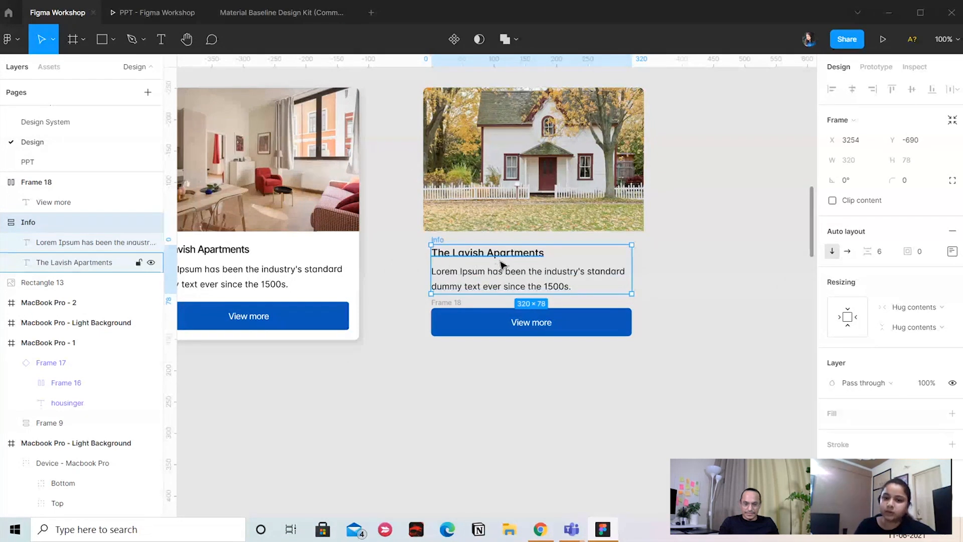
click(917, 306)
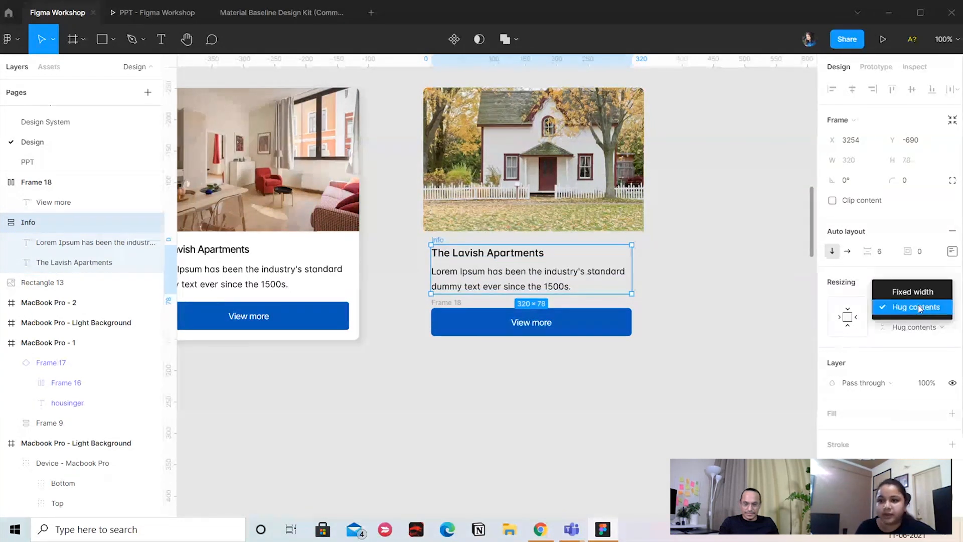
click(489, 256)
click(490, 253)
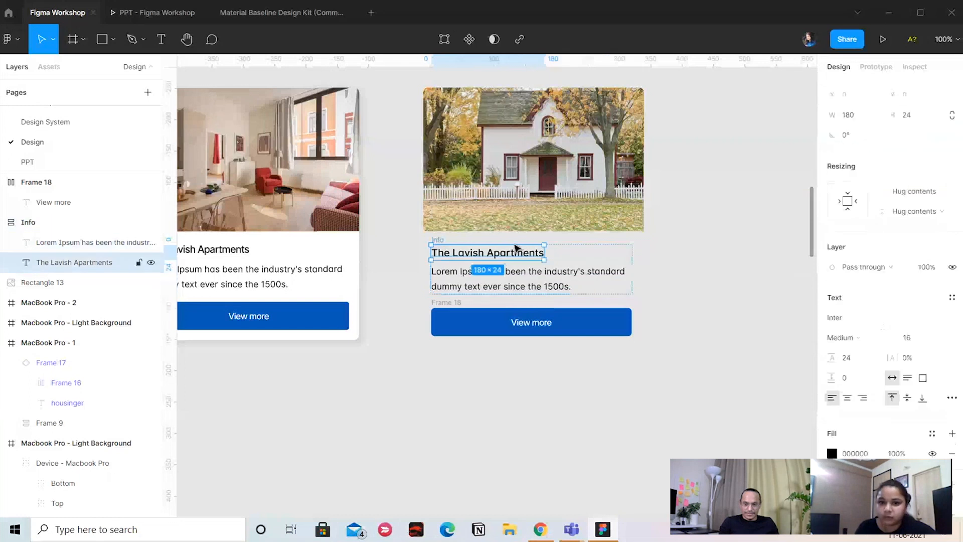
click(923, 191)
click(936, 206)
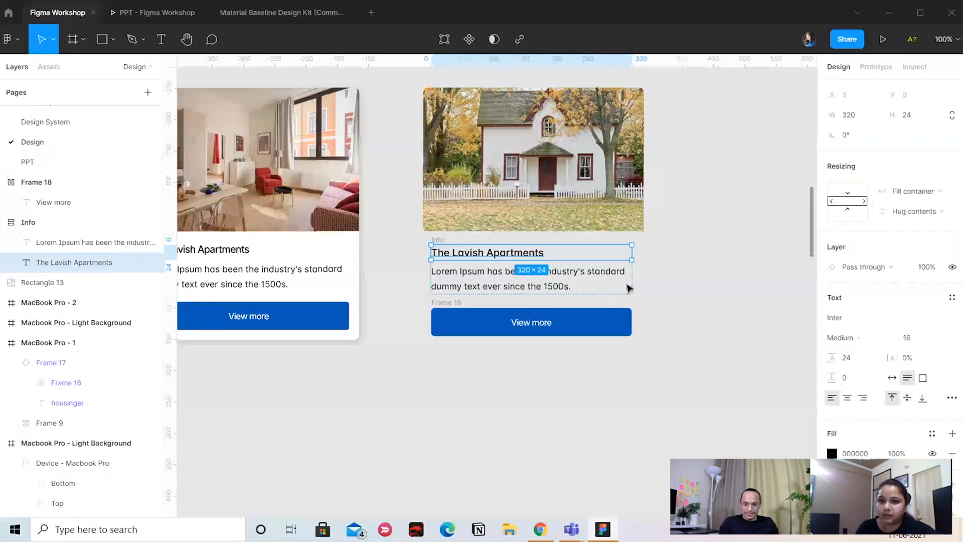
Set the Lorem Ipsum paragraph in the Info frame to fill the container horizontally
click(534, 285)
click(923, 191)
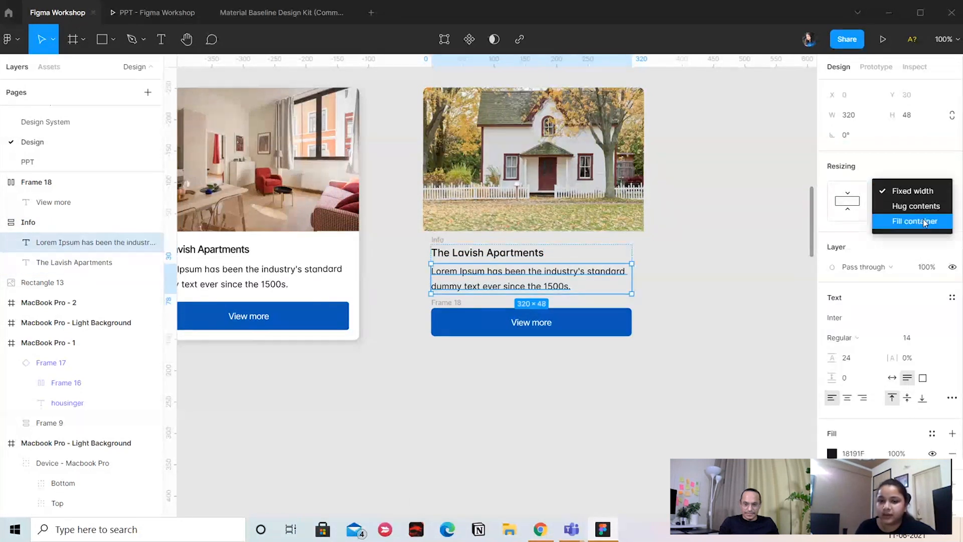
click(922, 219)
click(718, 293)
click(436, 240)
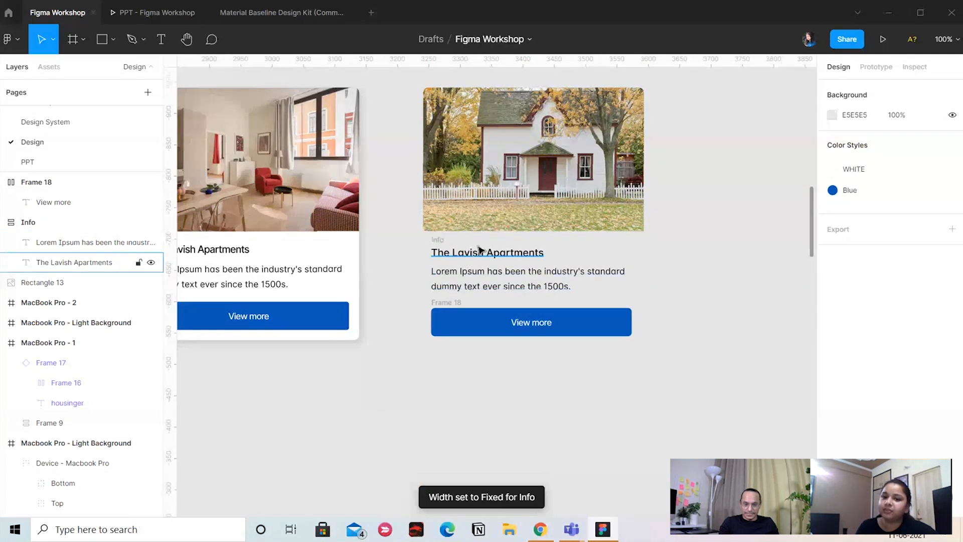
click(486, 277)
click(535, 325)
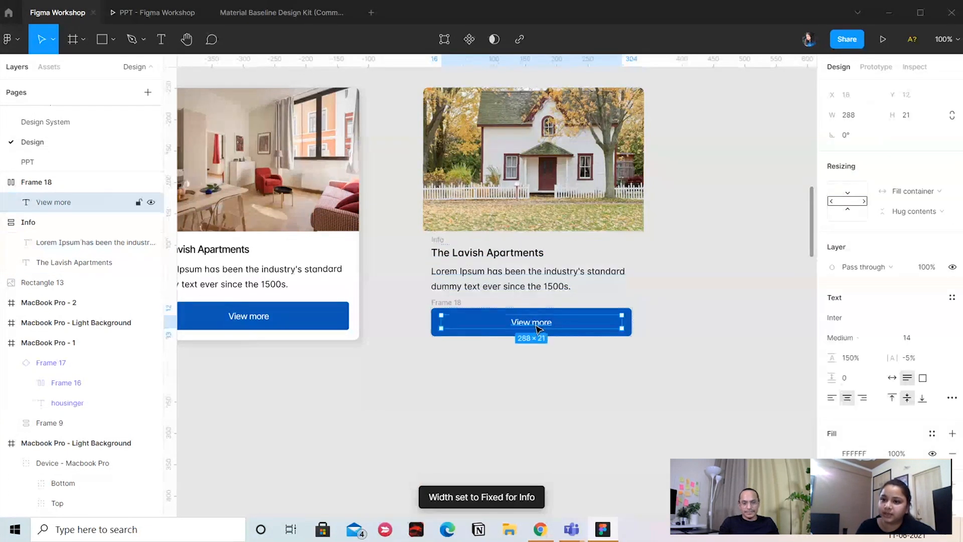
click(524, 403)
Rename the frame around the blue "View more" label as Button
click(455, 307)
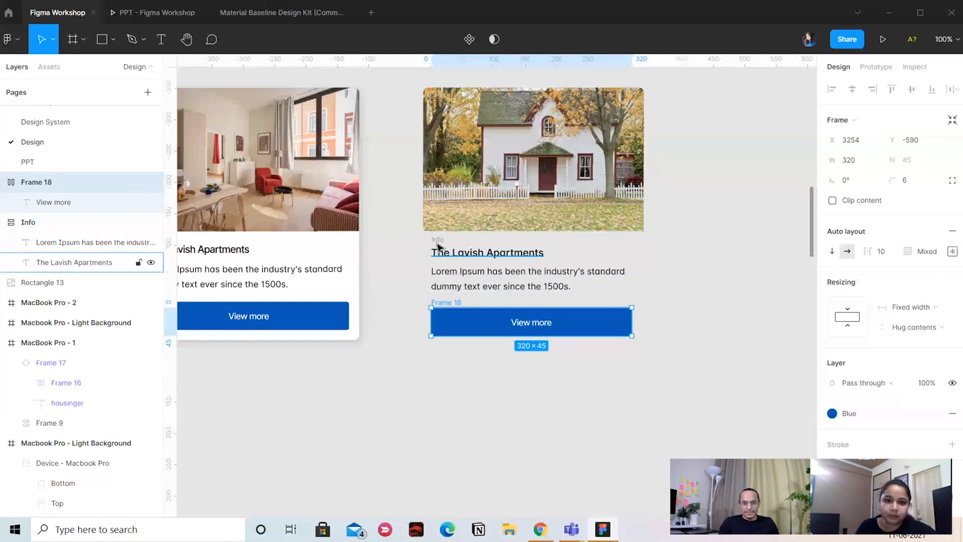
double_click(108, 184)
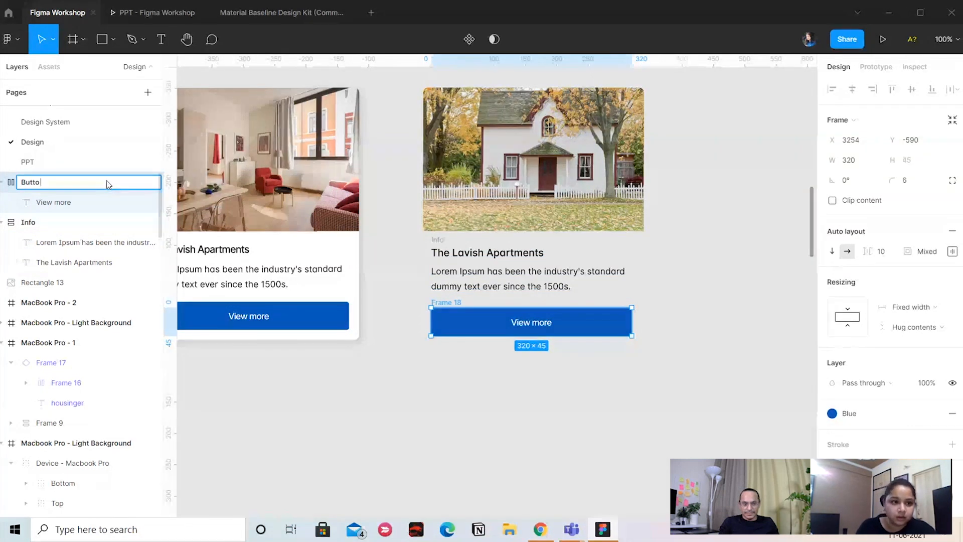
click(428, 450)
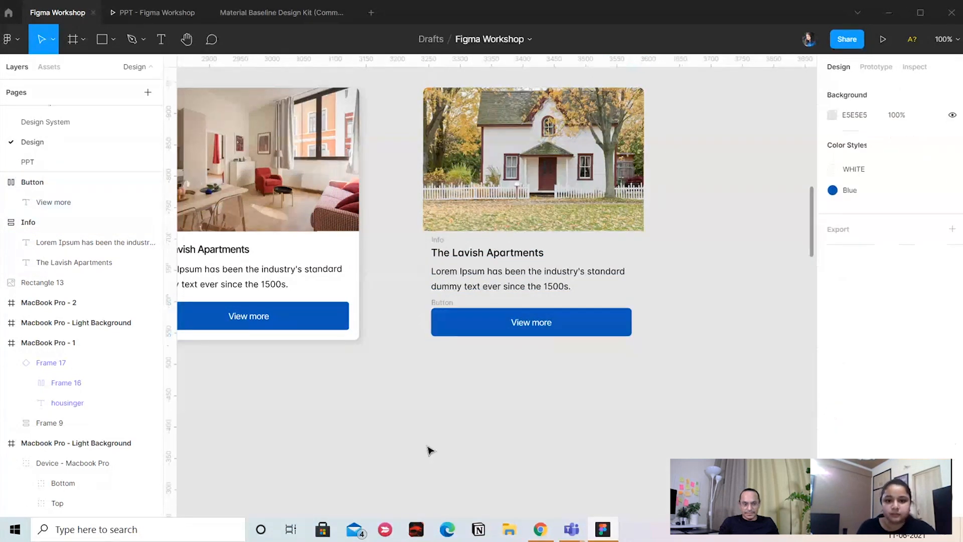
Wrap the Button and Info frames in a vertical auto layout and set the spacing between items to 16
click(438, 305)
shift+click(436, 243)
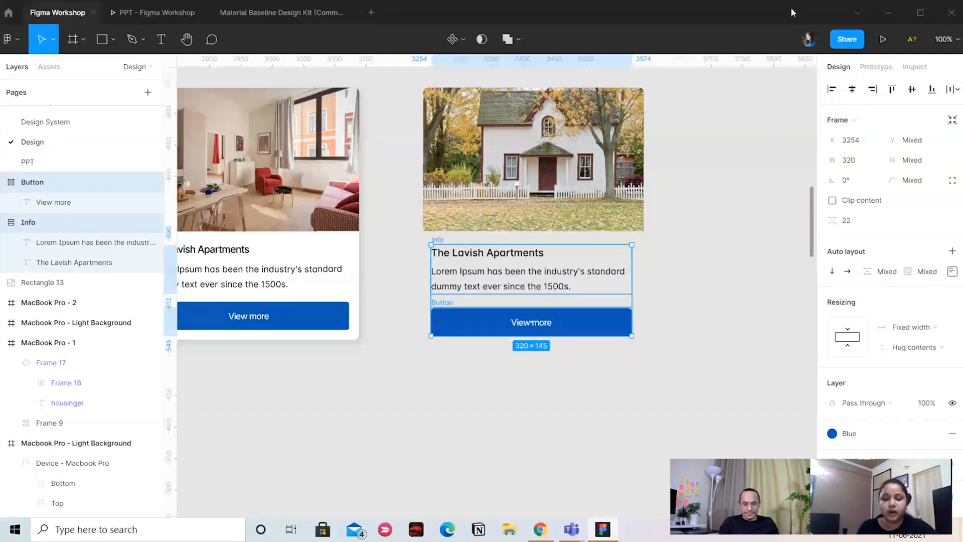
key(shift+a)
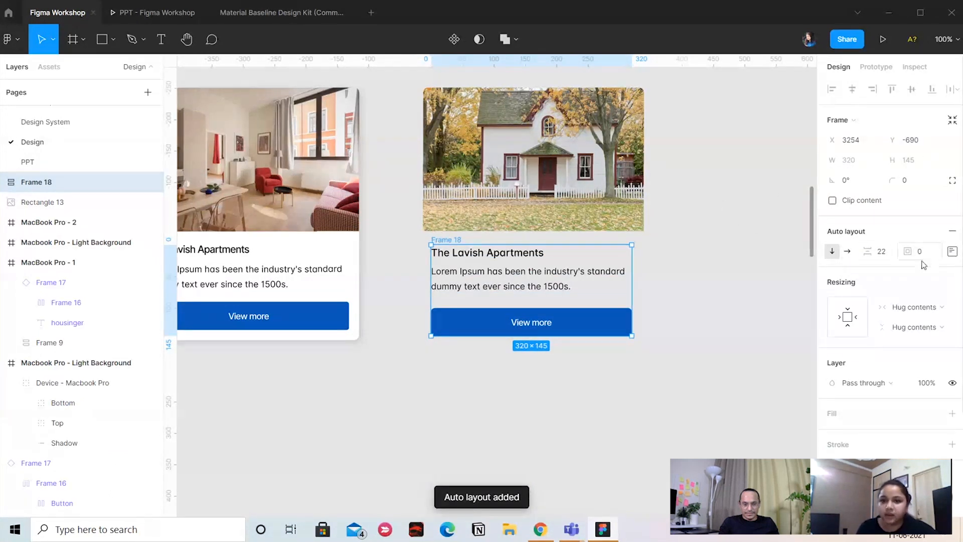
click(882, 252)
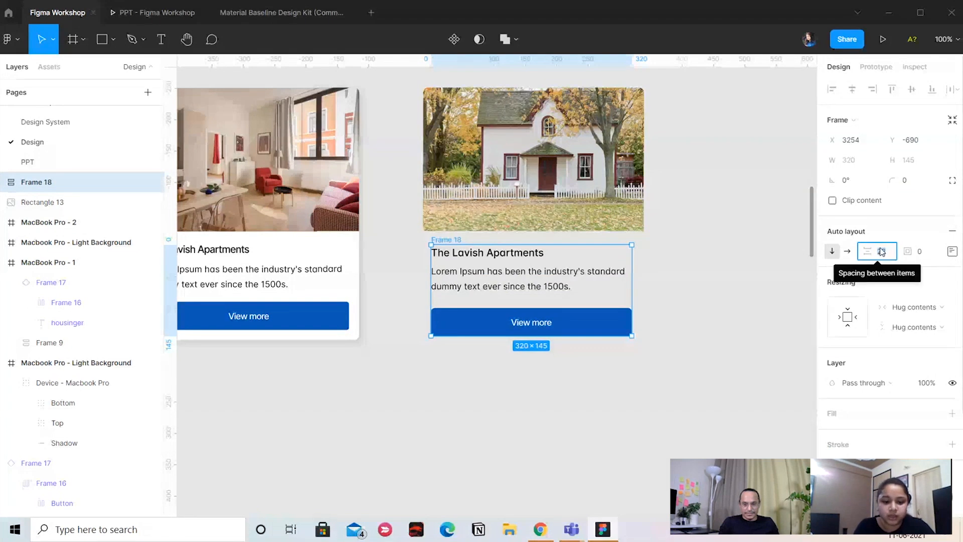
key(BackSpace)
text(16)
key(Return)
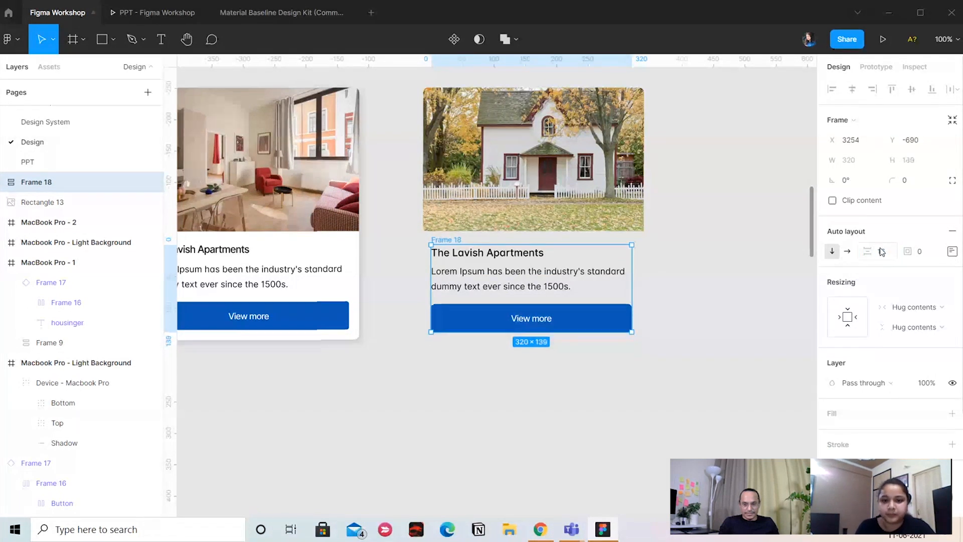
Set the Button and Info frames inside the new auto layout frame to fill the container horizontally
scroll(638, 483, up, 1)
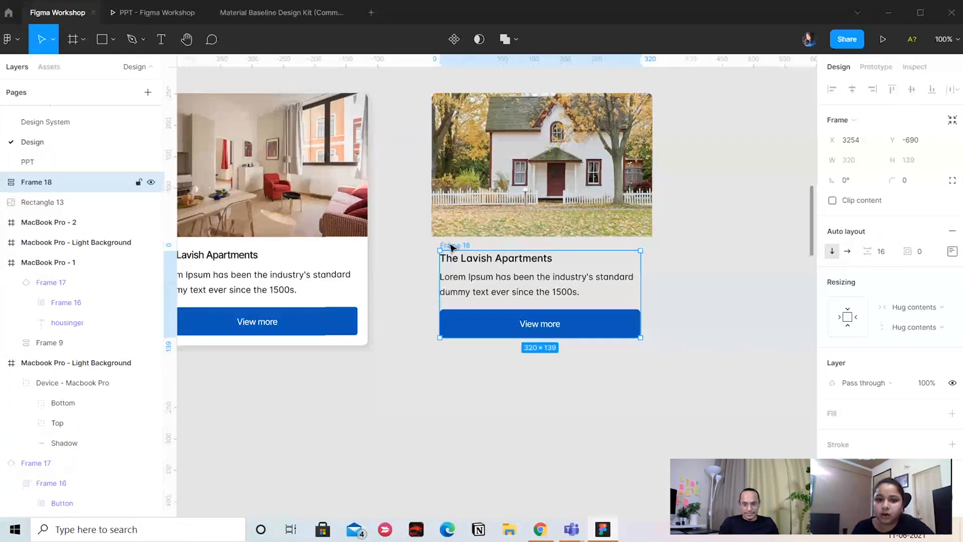
click(914, 308)
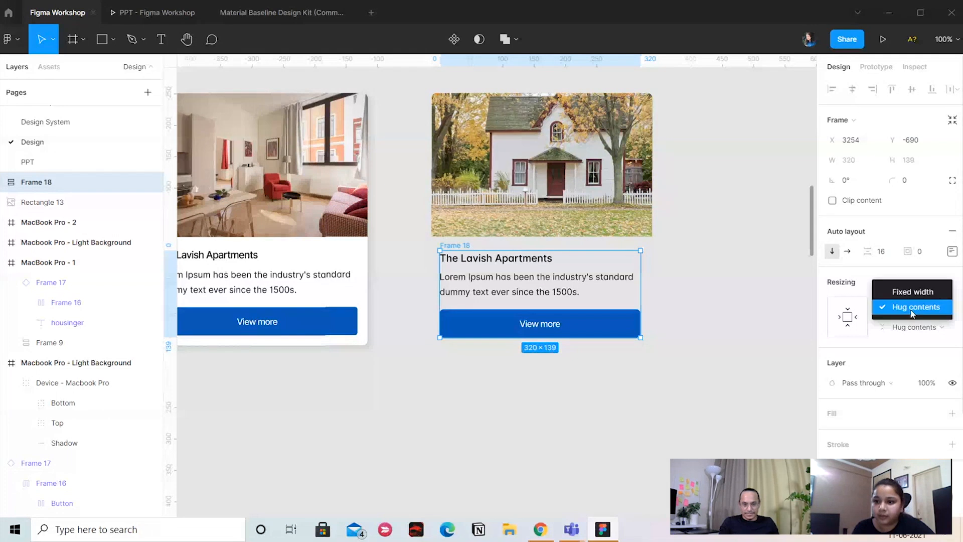
click(763, 302)
key(Return)
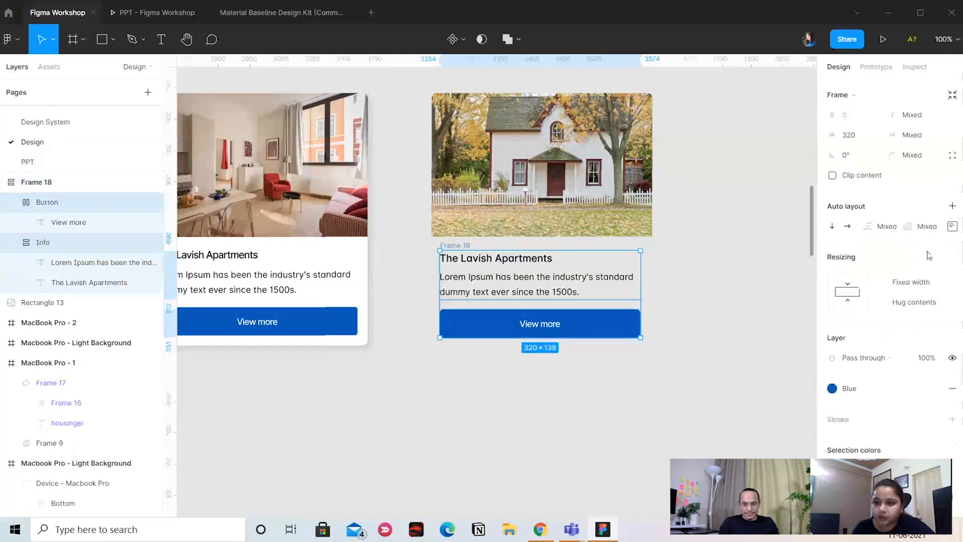
click(903, 282)
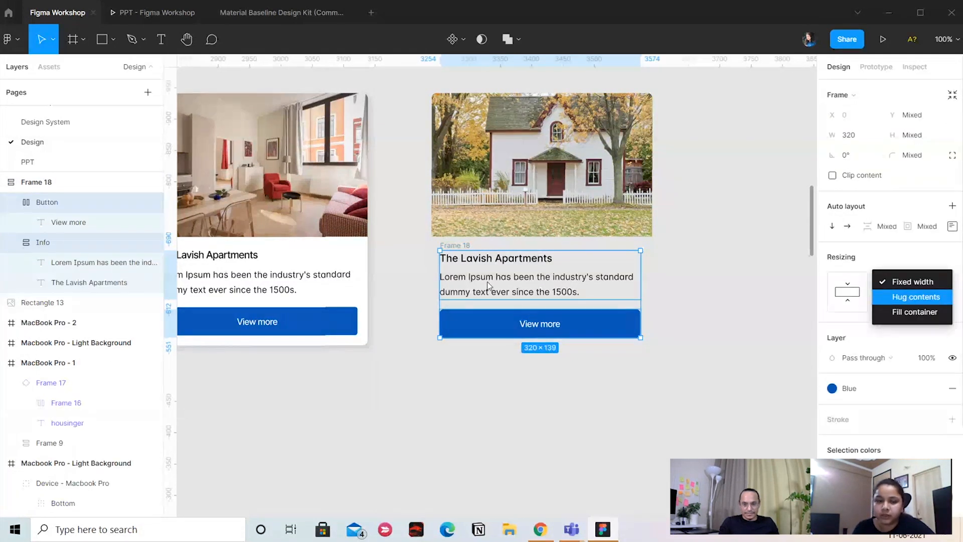
click(918, 311)
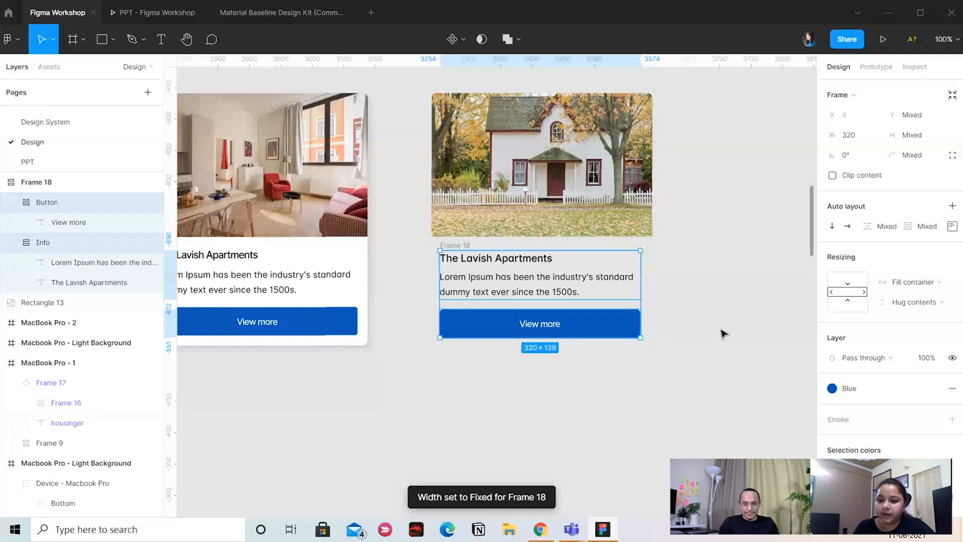
Check the horizontal resizing of the title, paragraph and "View more" text layers inside the new auto layout frame
key(Return)
click(892, 208)
click(910, 163)
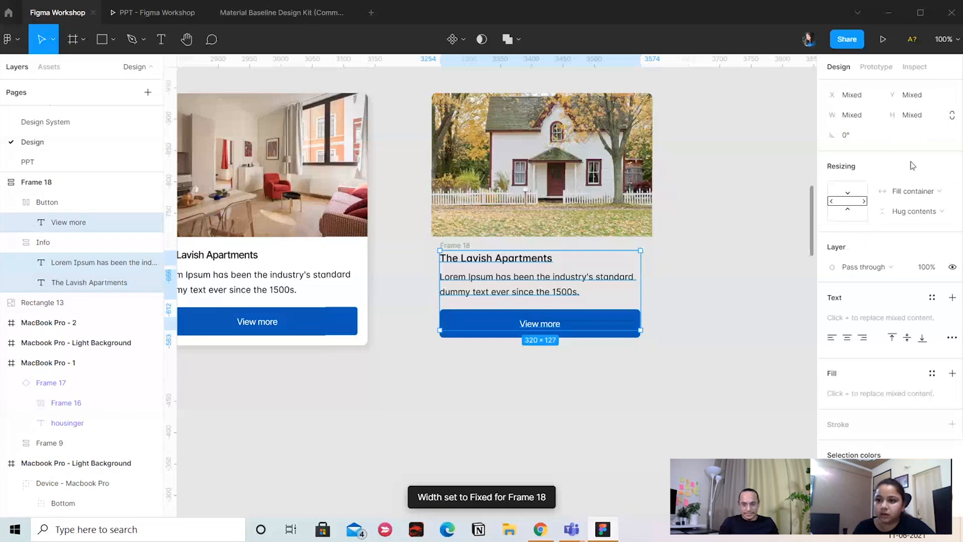
click(895, 191)
click(728, 364)
scroll(729, 364, up, 1)
scroll(729, 364, right, 1)
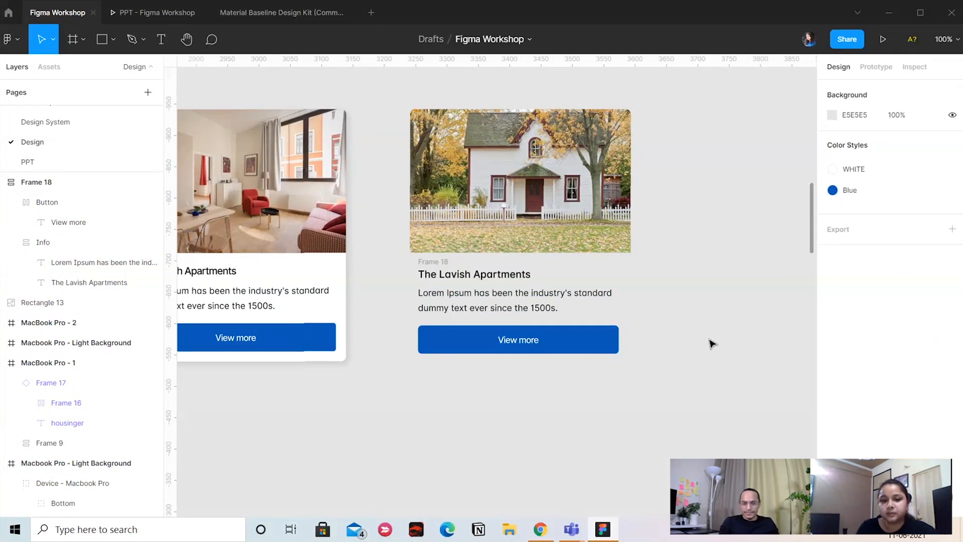
click(514, 278)
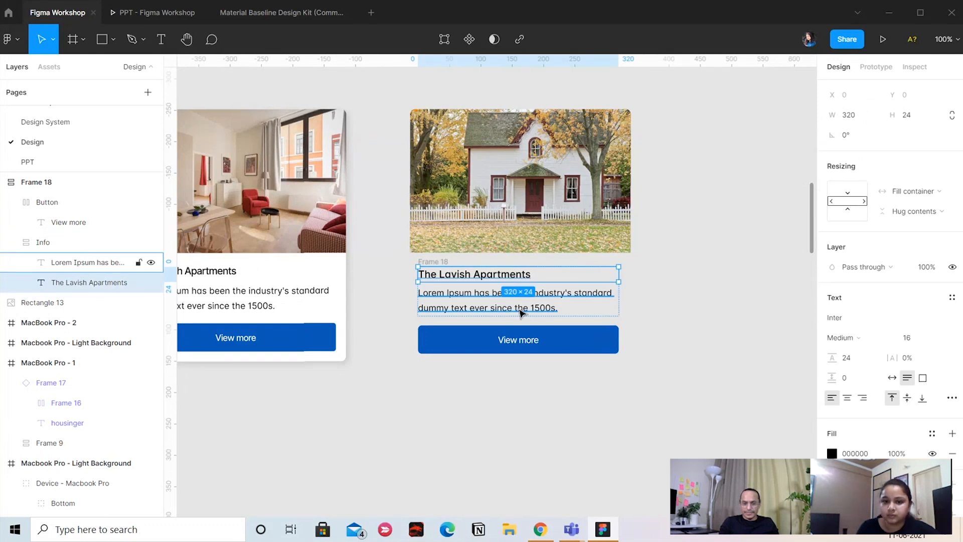
click(595, 408)
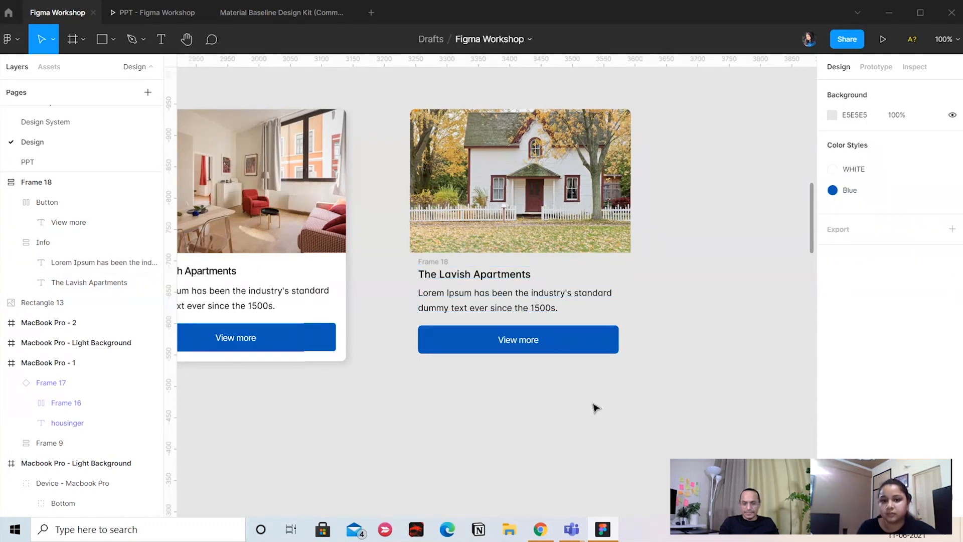
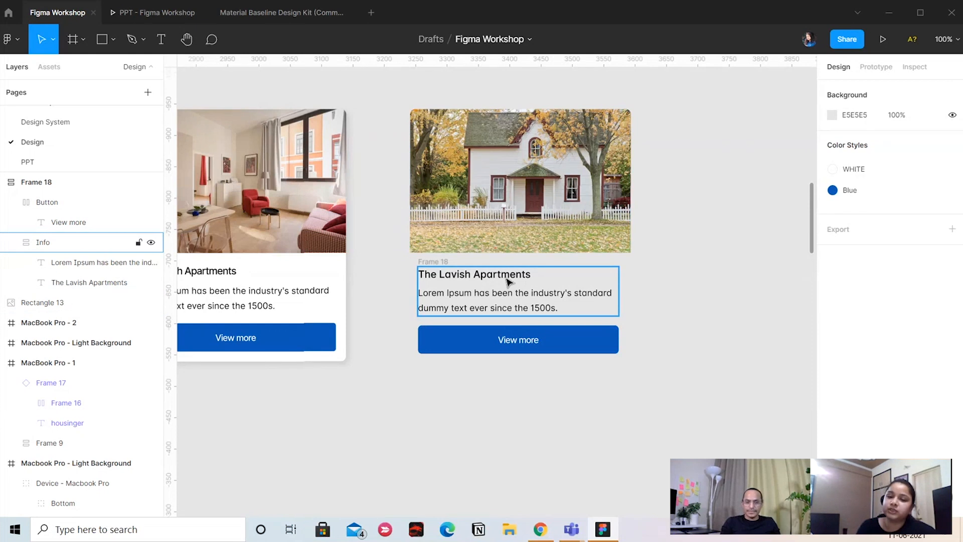
Set the padding to 16 on the vertical auto layout frame that holds the Info and Button frames
click(480, 284)
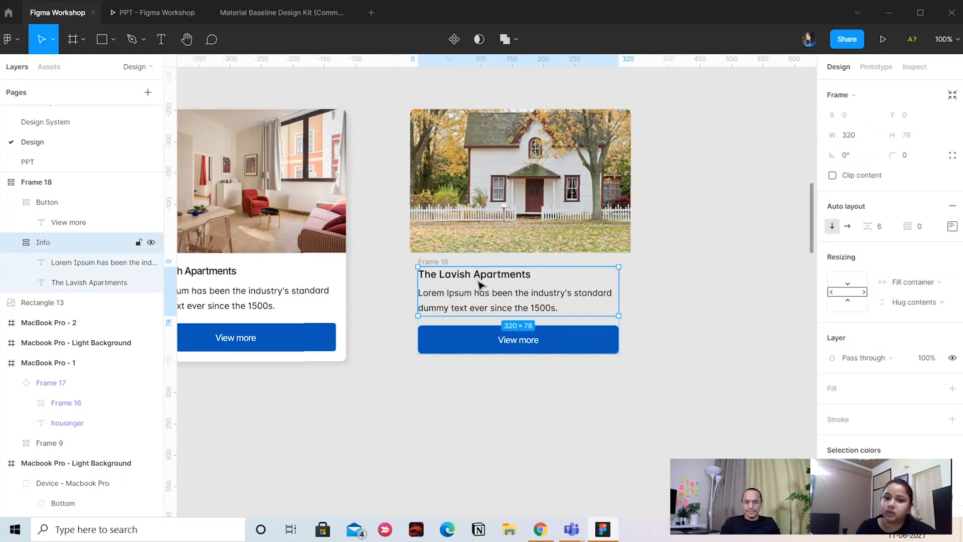
click(717, 304)
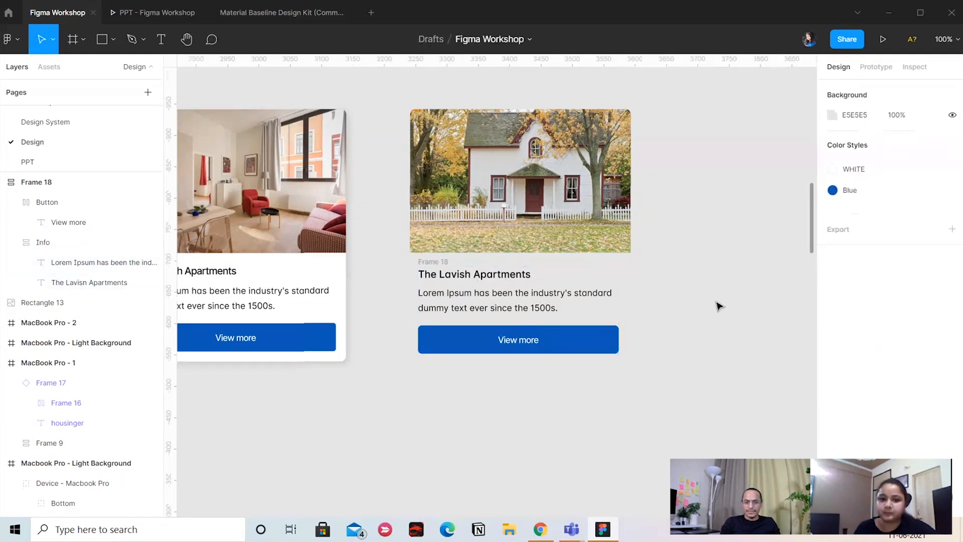
click(446, 262)
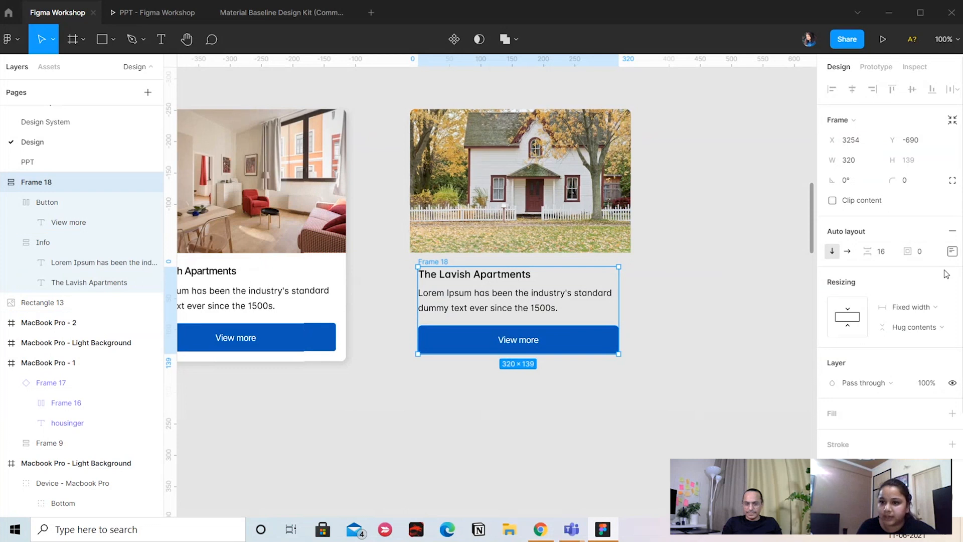
click(928, 249)
text(16)
key(Return)
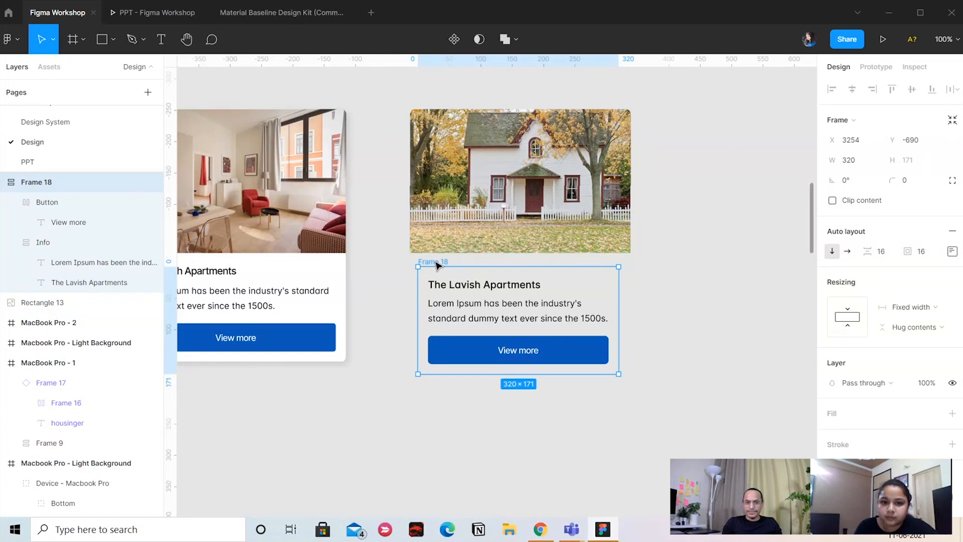
Move the text-and-button frame flush beneath the house photo and narrow the photo to about 290
drag(438, 261, 431, 257)
click(605, 222)
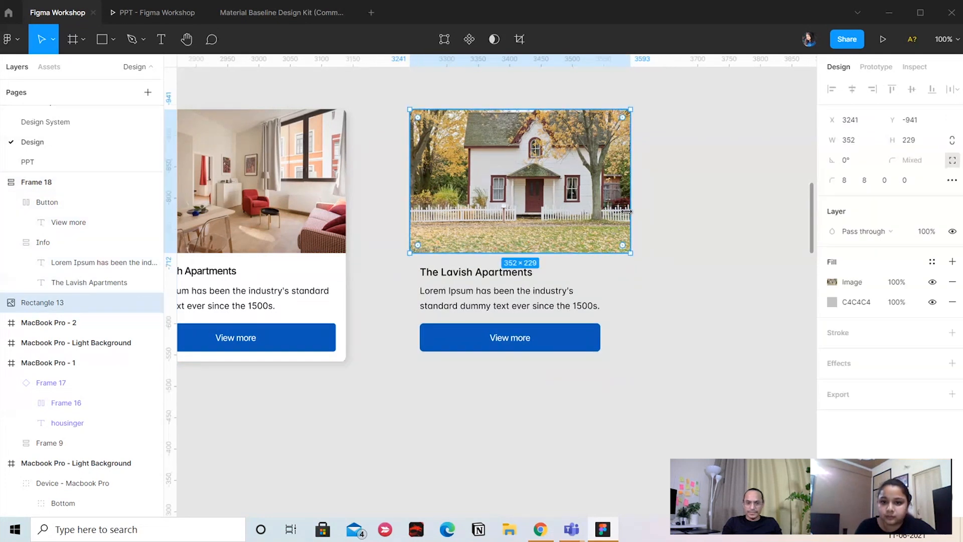
drag(627, 211, 593, 211)
click(526, 302)
click(396, 383)
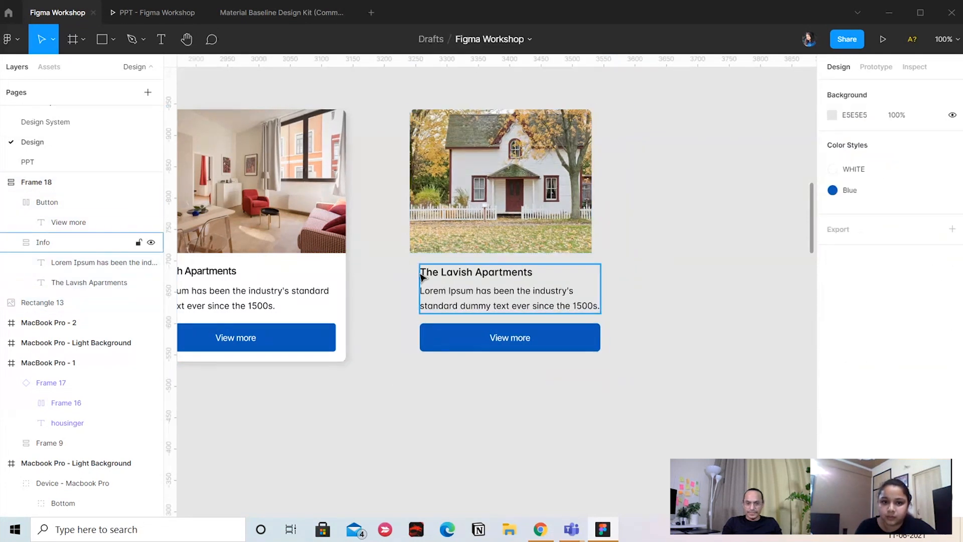
Set the house photo's width to 320 to match the text-and-button frame below it
click(52, 182)
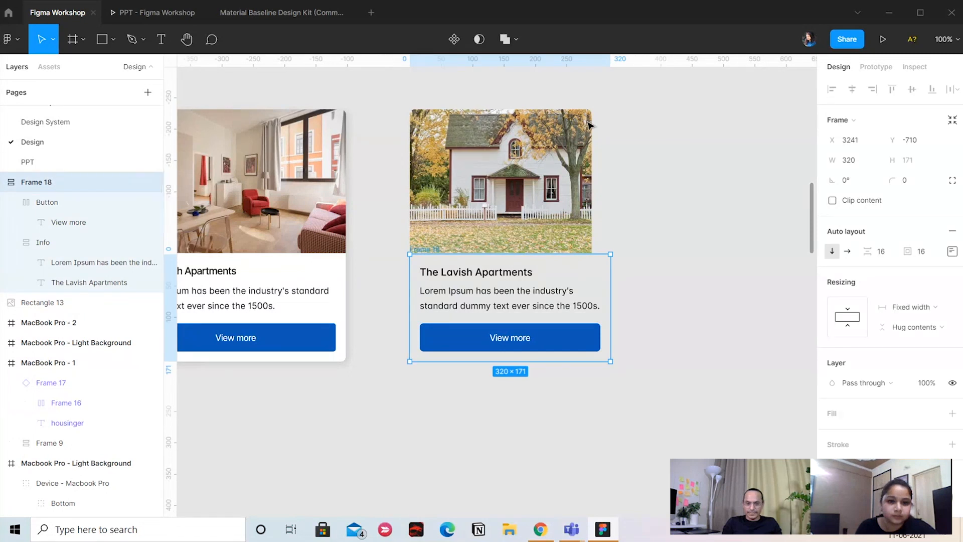
click(561, 175)
click(849, 146)
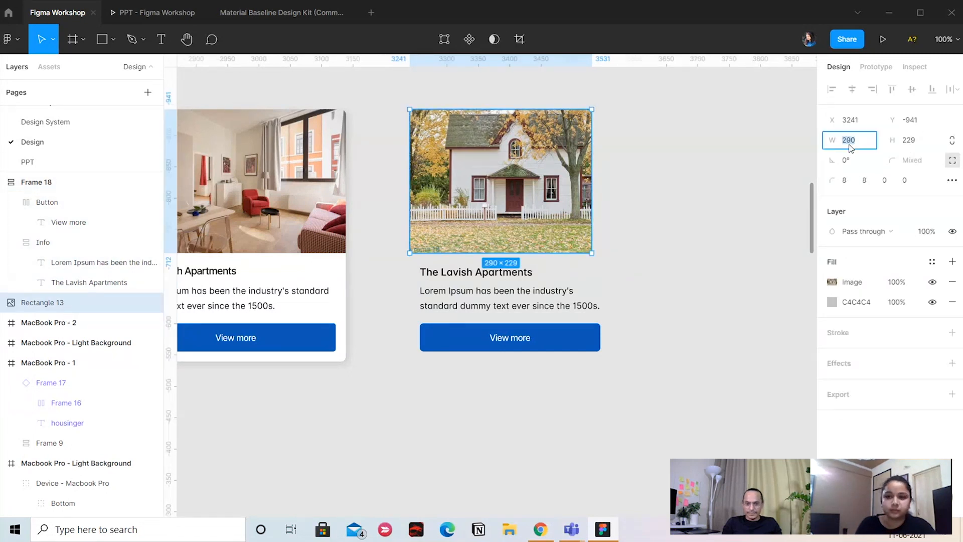
text(320)
key(Return)
click(660, 266)
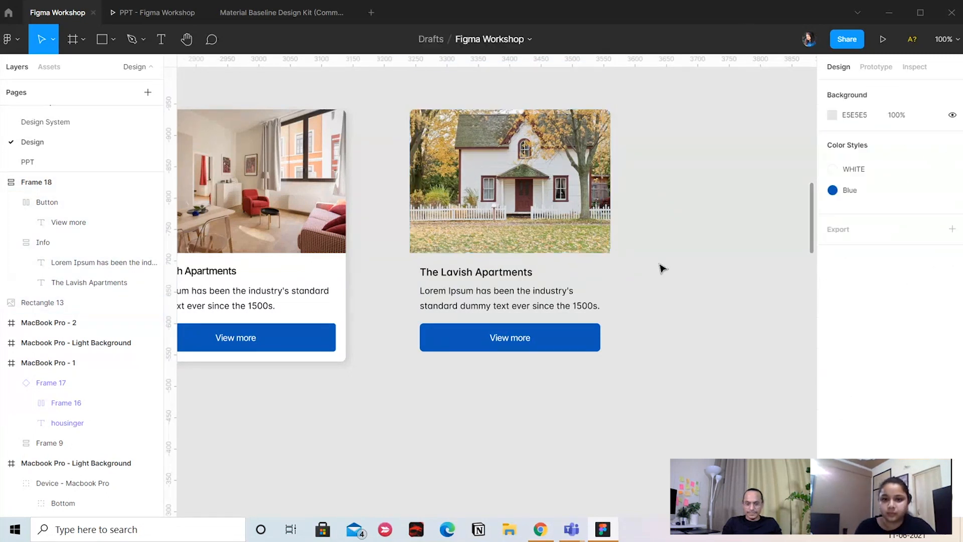
Add a white FFFFFF fill to the auto layout frame around the Info and Button frames
drag(660, 267, 699, 279)
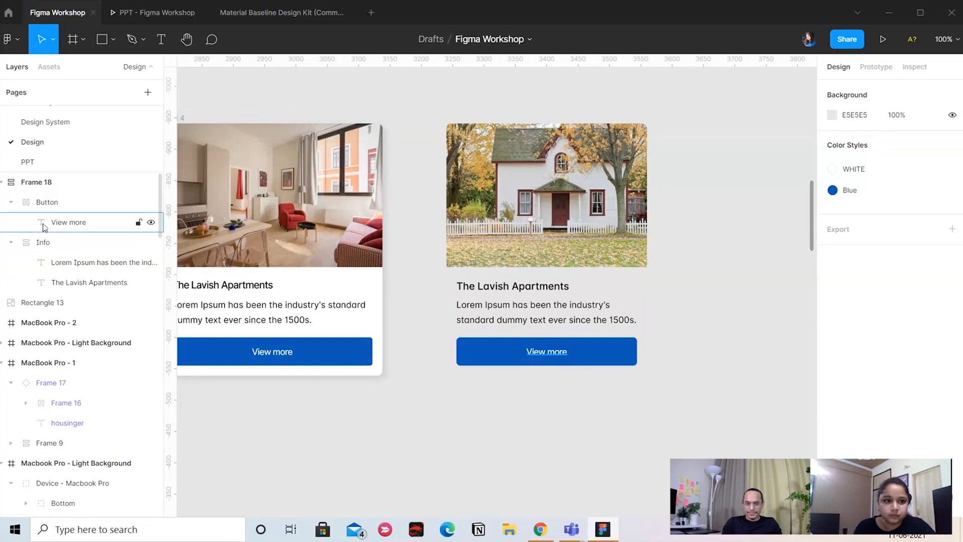
click(78, 181)
double_click(78, 181)
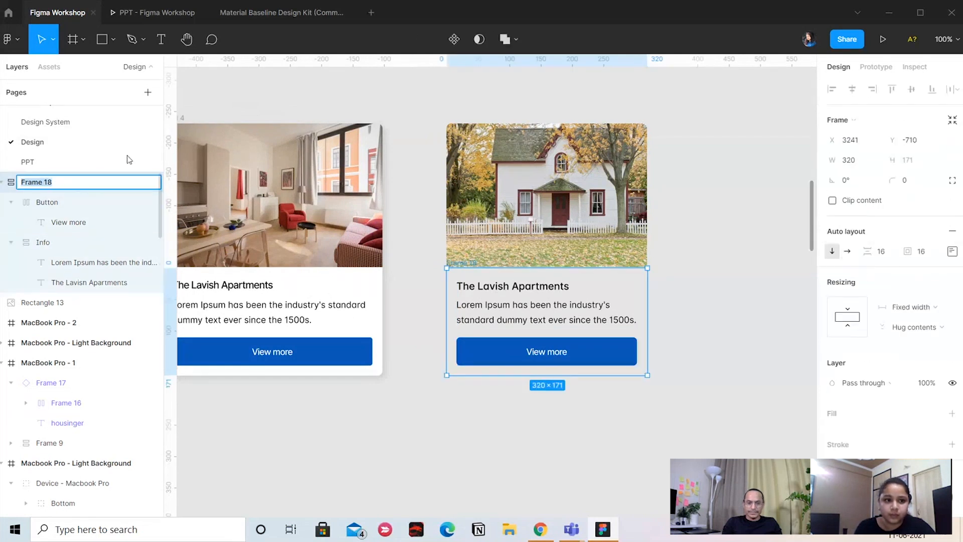
click(548, 440)
click(86, 181)
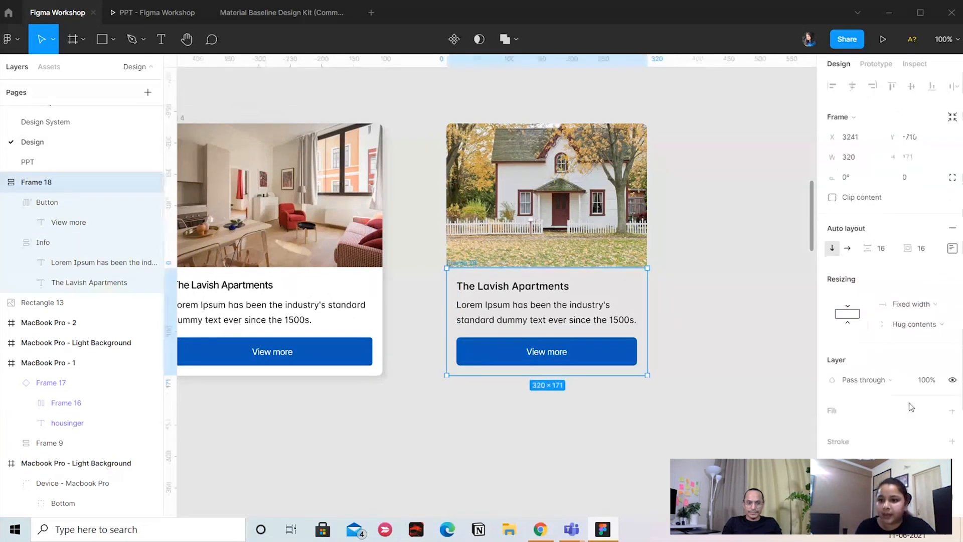
scroll(909, 402, down, 3)
click(952, 350)
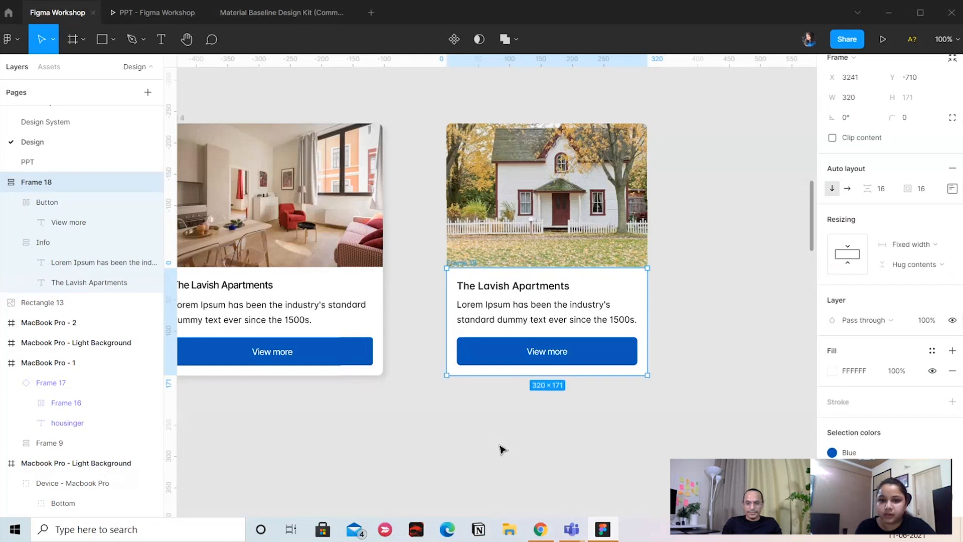
Wrap the house photo and the white text-and-button frame together in a vertical auto layout
click(492, 159)
click(432, 281)
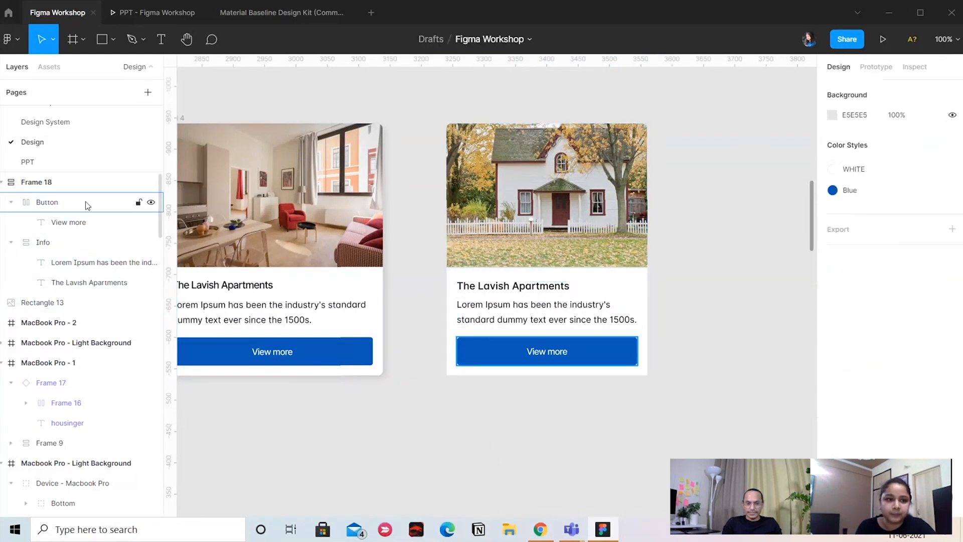
click(36, 181)
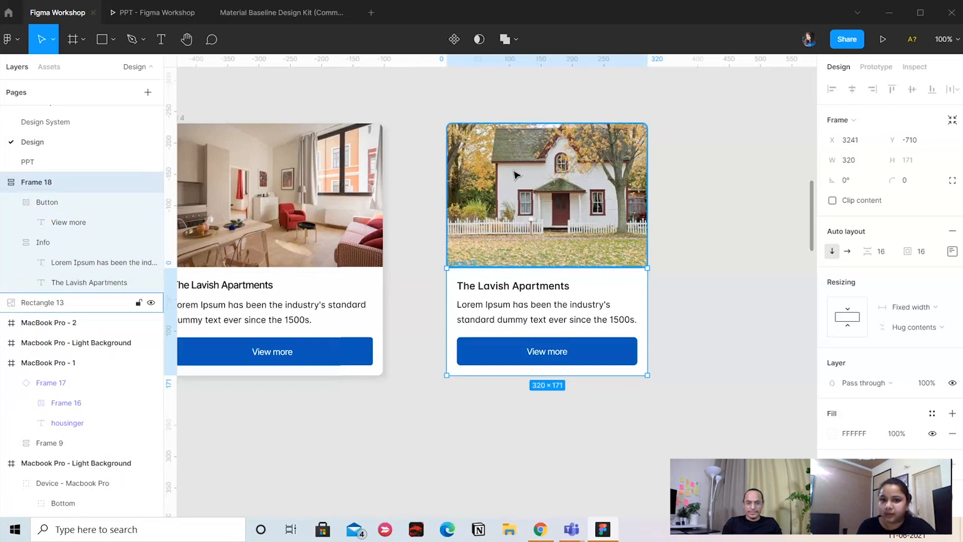
shift+click(516, 173)
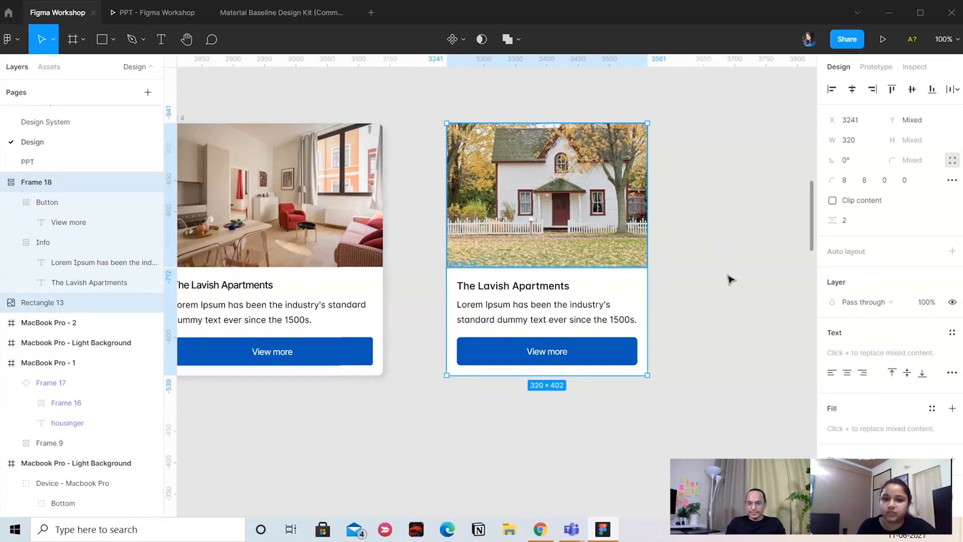
key(shift+a)
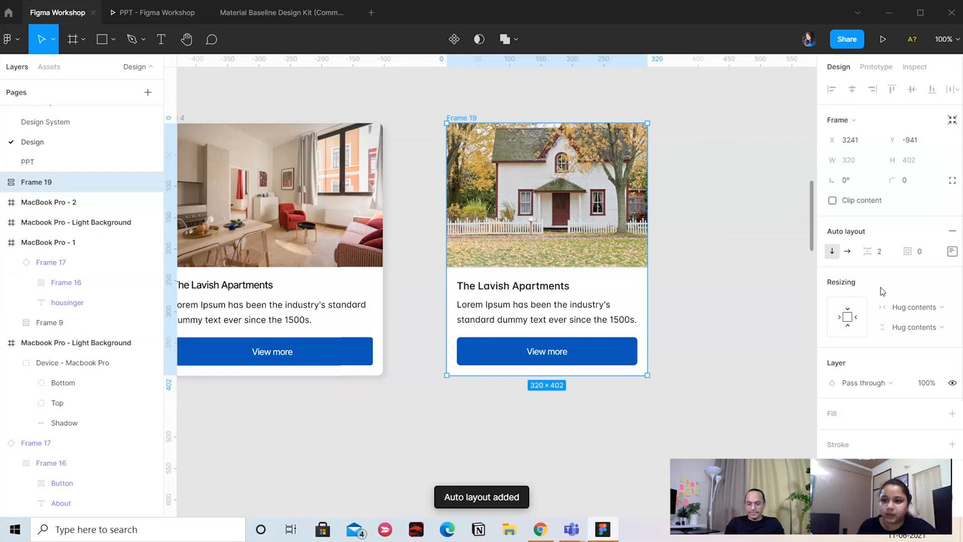
click(915, 311)
click(748, 264)
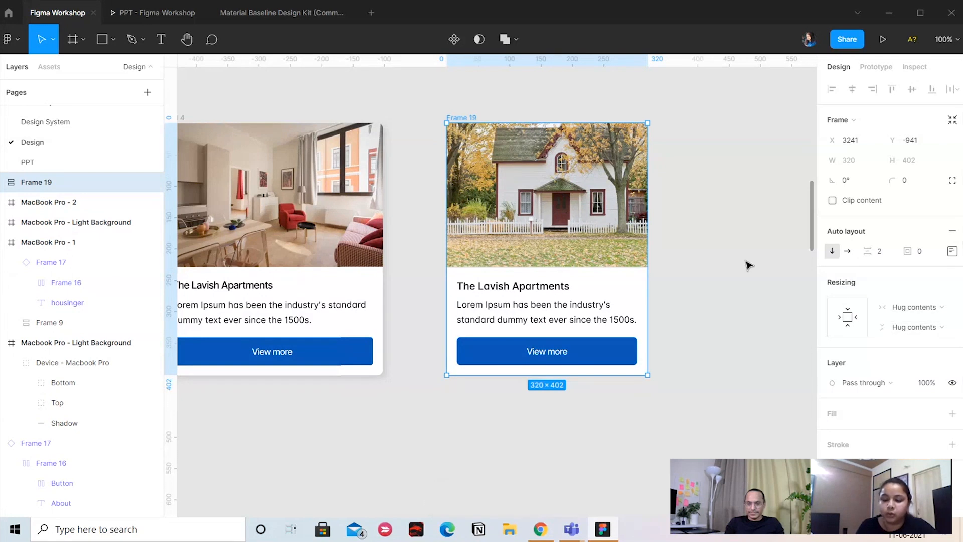
Set the photo and the text-and-button frame to fill the card horizontally, and check the resizing of their nested layers
key(Return)
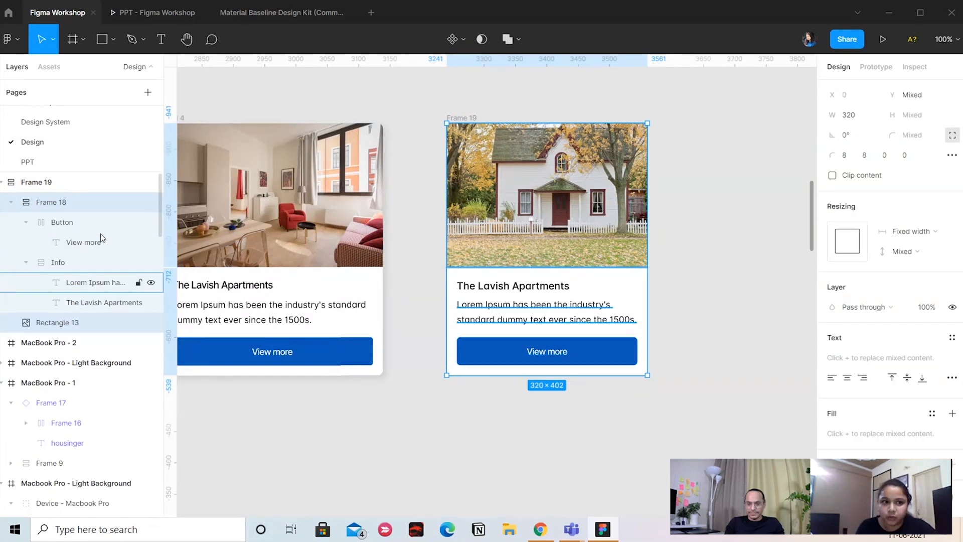
click(905, 231)
click(914, 261)
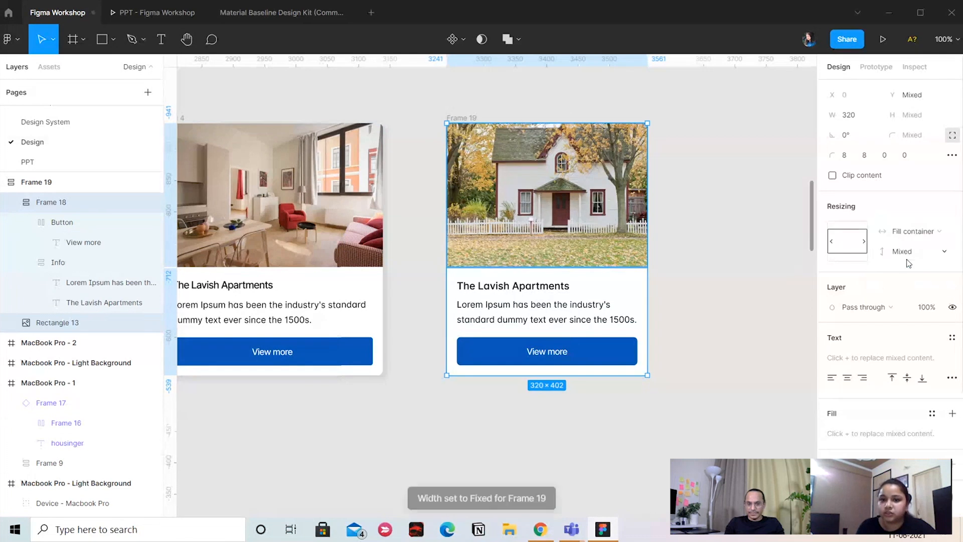
key(Return)
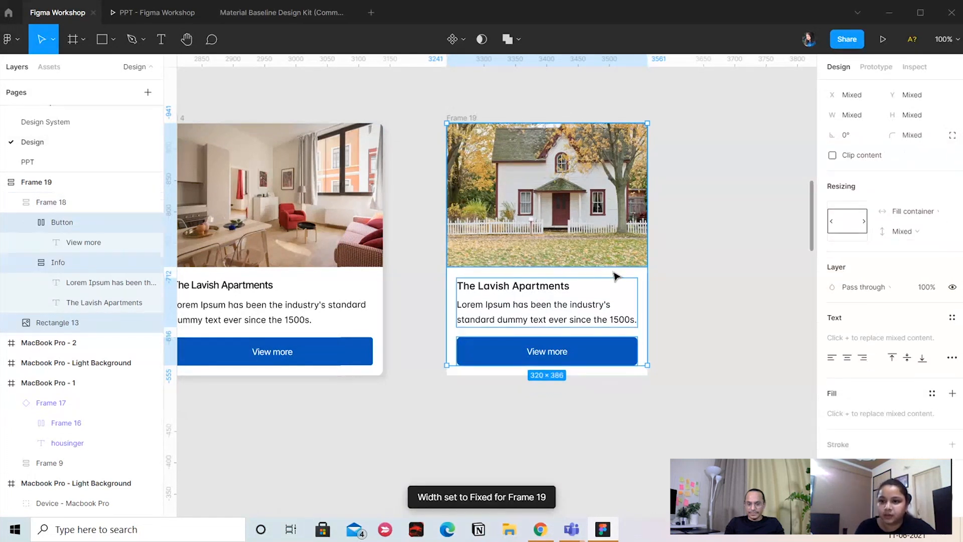
key(Return)
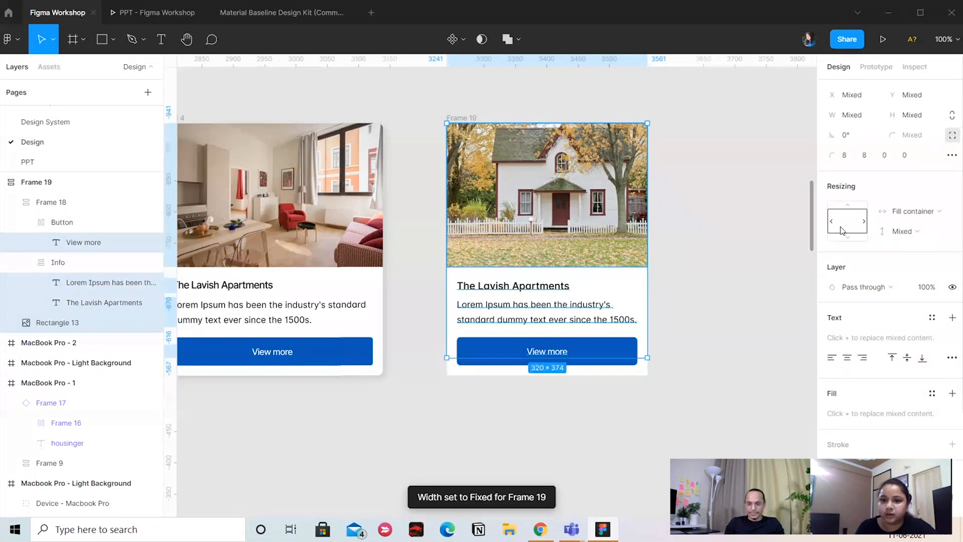
Test the card's responsive layout by narrowing it to about 265, and leave the card 352 wide
click(523, 119)
click(519, 126)
click(473, 117)
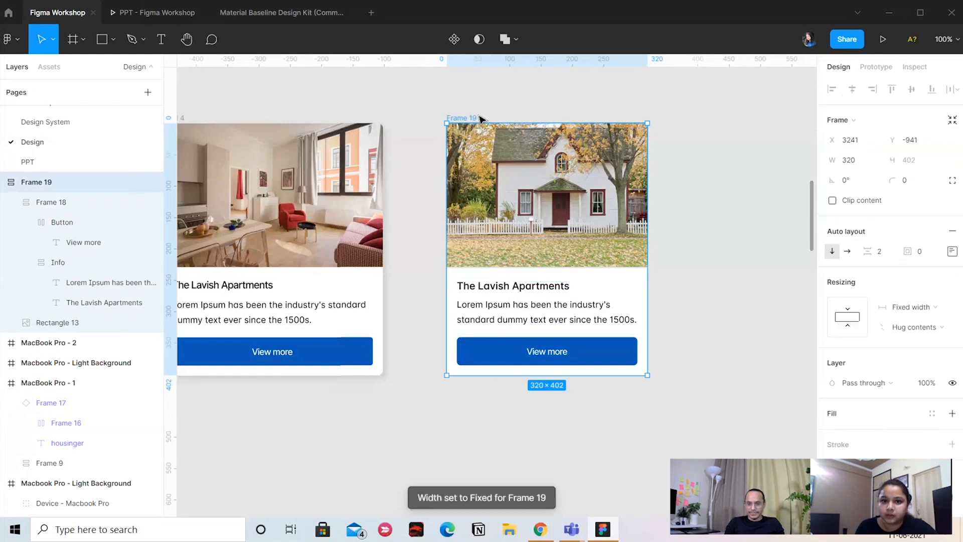
drag(647, 201, 613, 223)
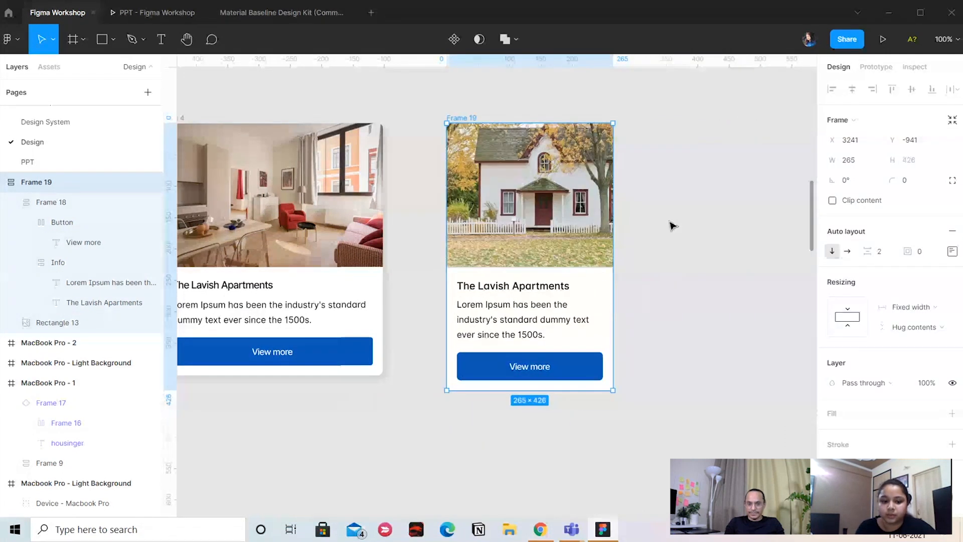
key(ctrl+z)
key(ctrl+z)
drag(466, 116, 401, 125)
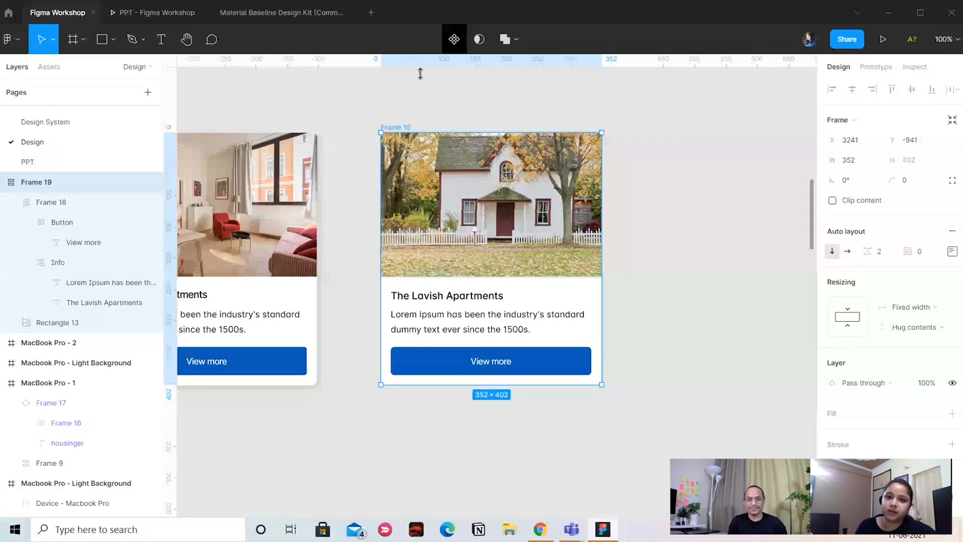
Turn the whole house card frame into a component
click(454, 39)
click(429, 101)
scroll(465, 116, right, 1)
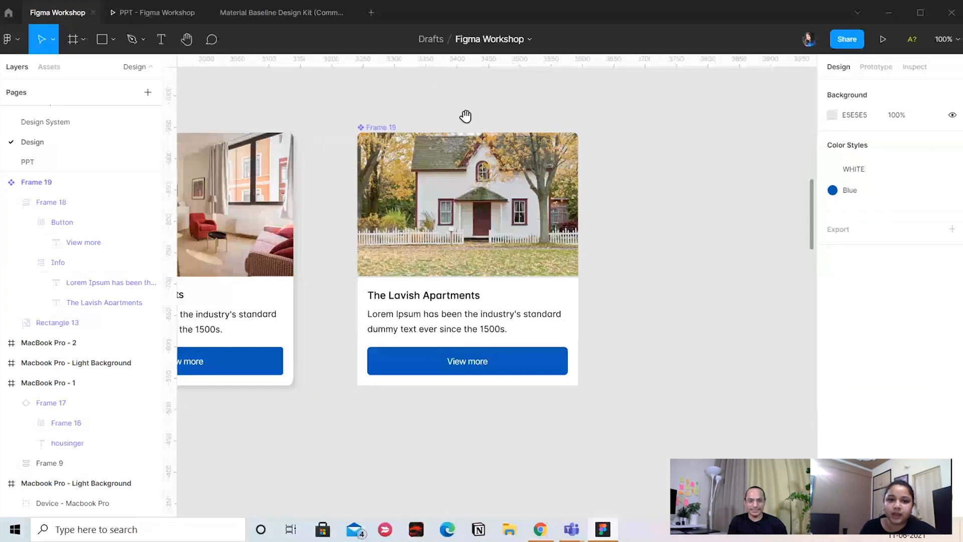
Duplicate the card component to place an instance to its right at the same height
click(383, 128)
key(Escape)
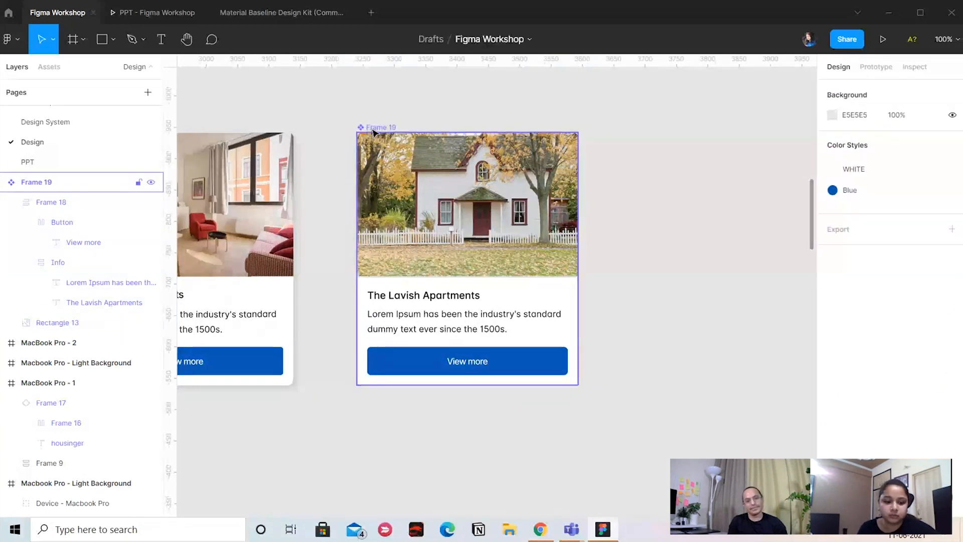
drag(372, 131, 687, 130)
scroll(687, 131, right, 3)
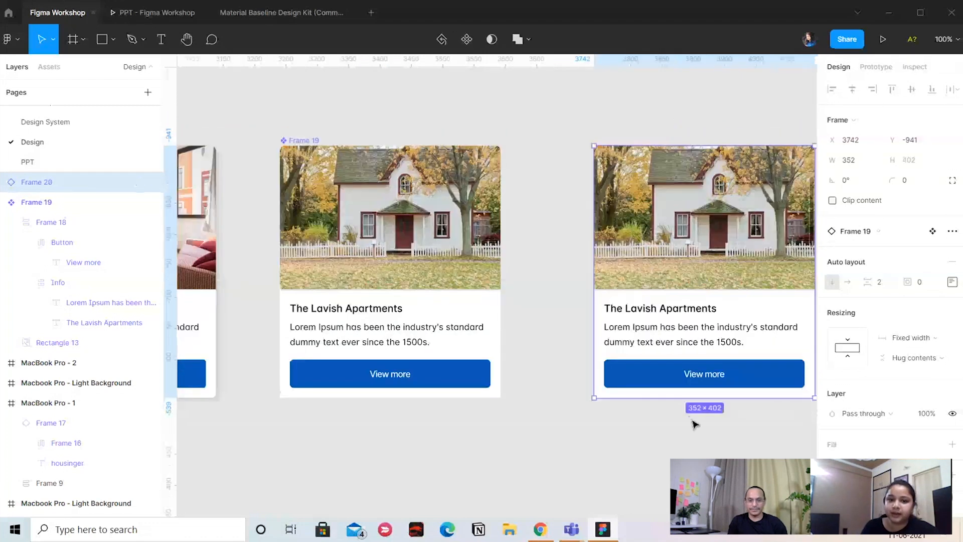
Rename the main card component as CARD
click(293, 158)
double_click(62, 207)
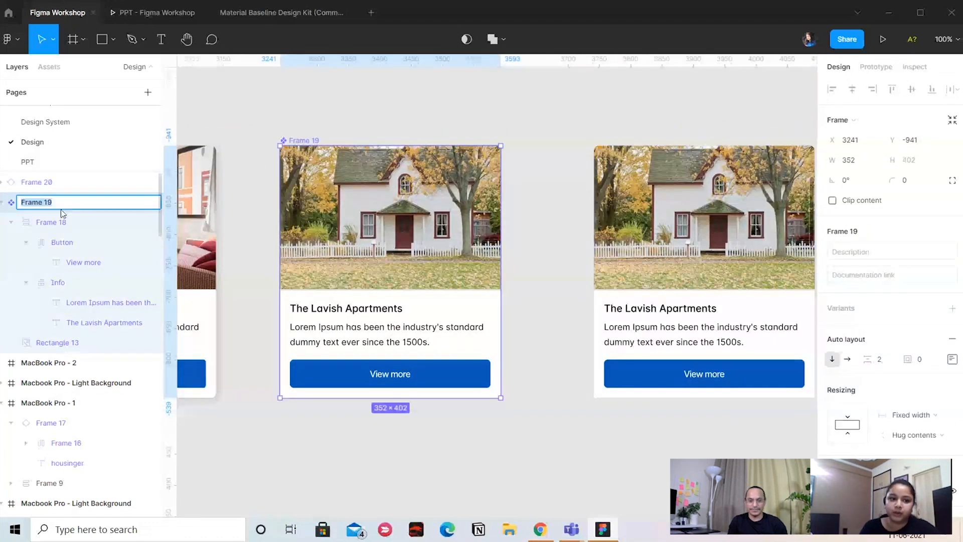
text(CARD)
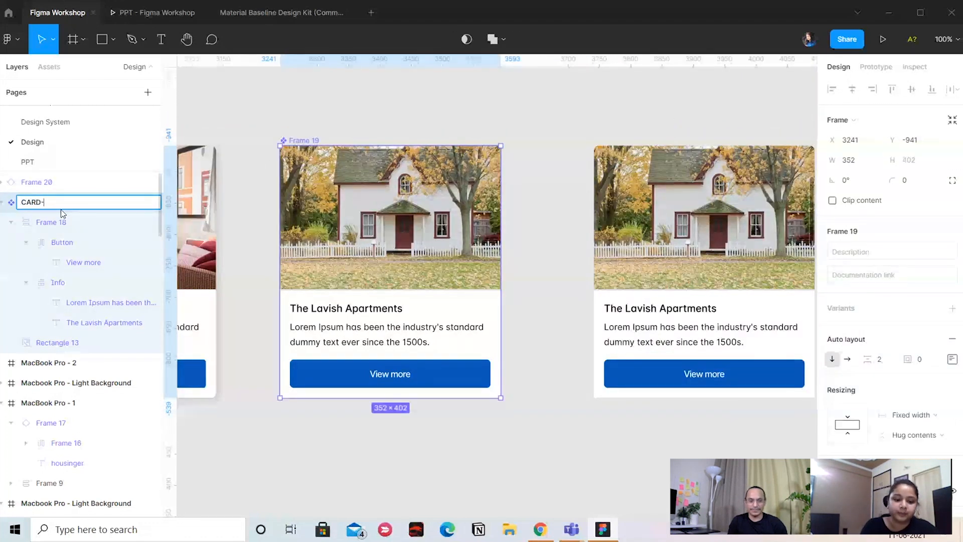
click(361, 129)
click(309, 170)
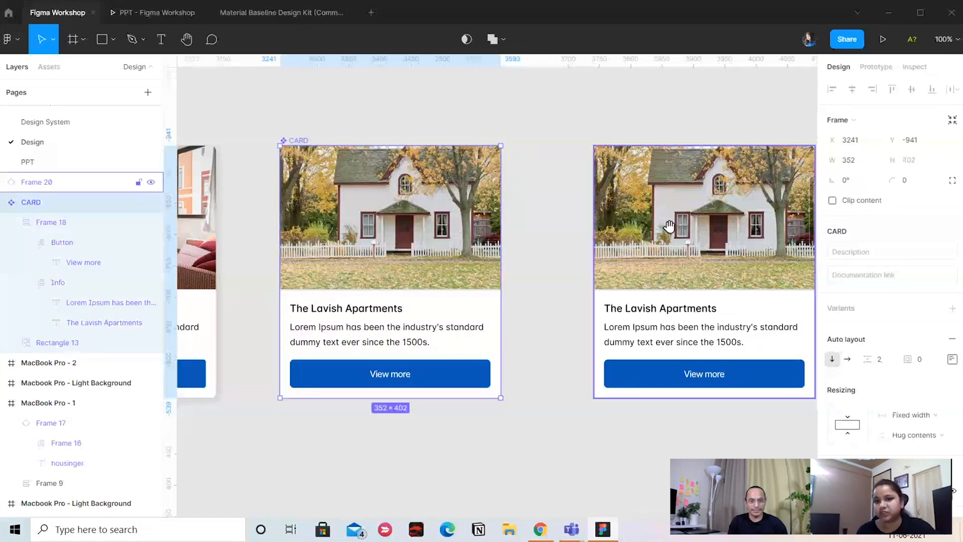
Duplicate the card instance to add a second instance on its right
click(596, 113)
drag(669, 226, 743, 231)
click(668, 133)
drag(477, 163, 541, 143)
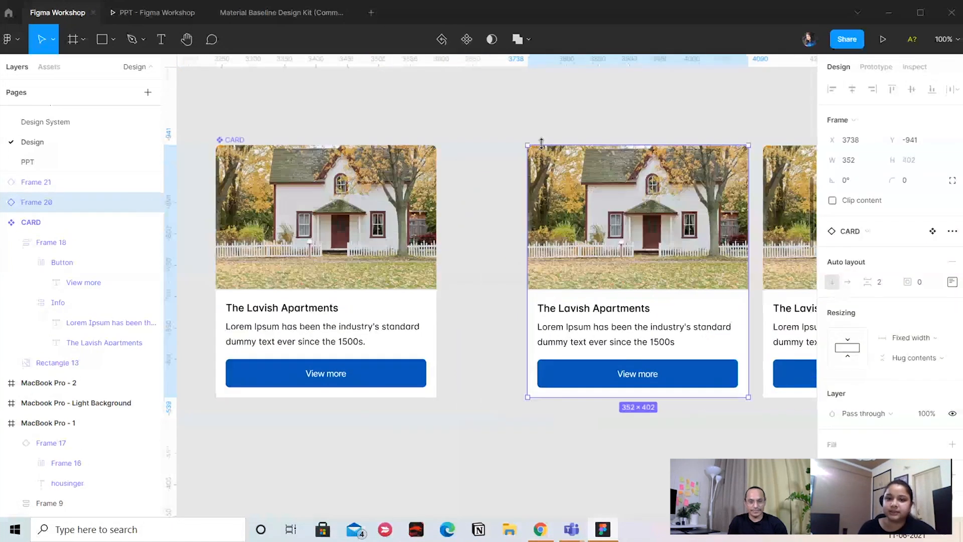
Change the Button fill in the main CARD component to the Red color style and view the instances
click(356, 372)
double_click(359, 375)
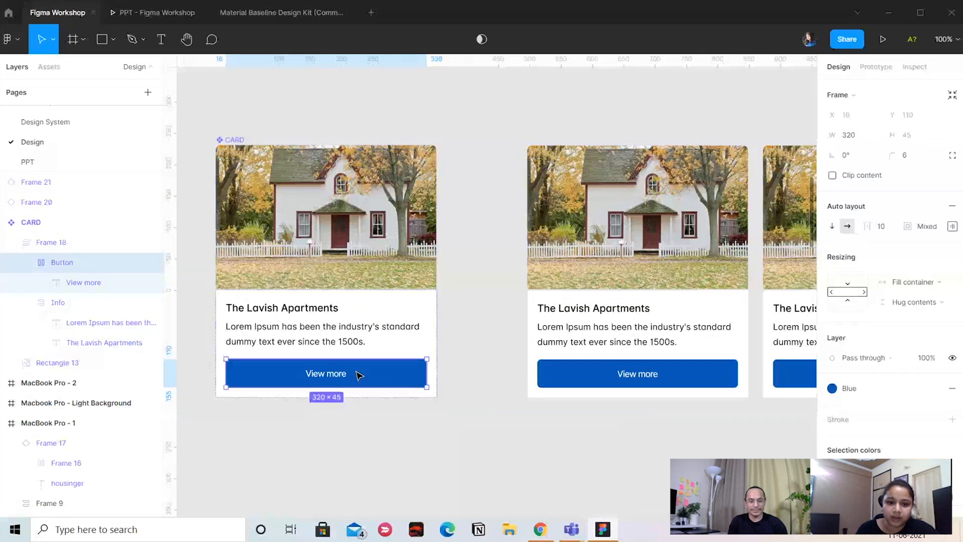
click(832, 389)
click(847, 415)
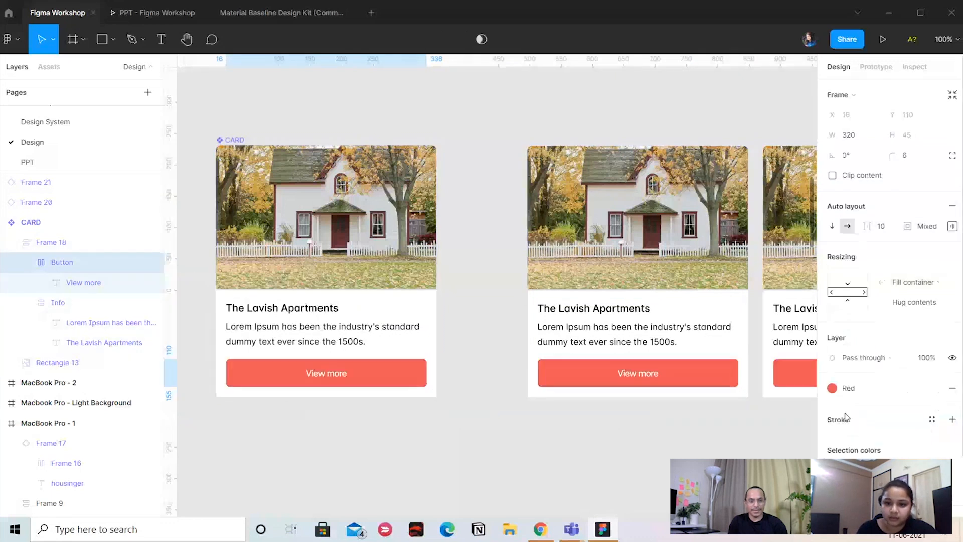
drag(572, 178, 410, 203)
click(423, 146)
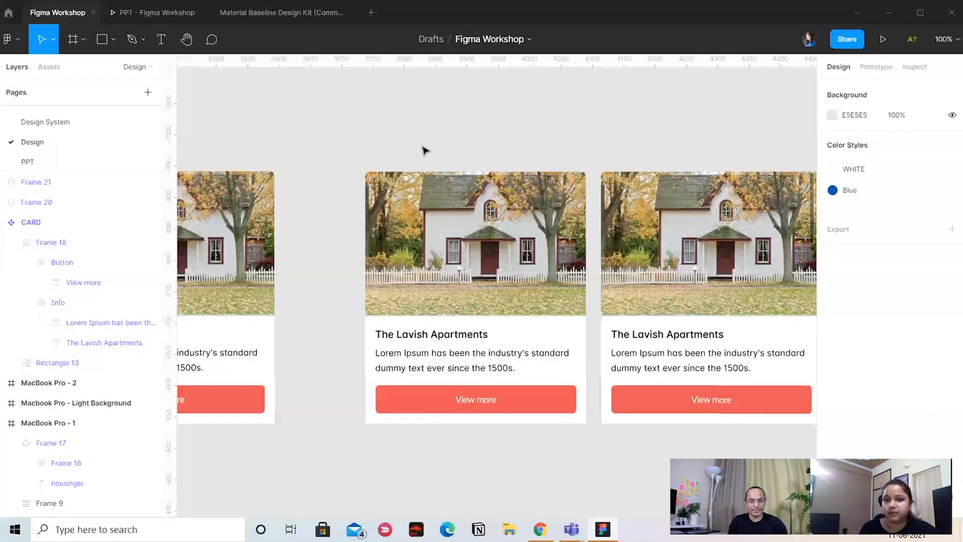
Add a second variant to the Card 4 component below the default one
drag(423, 151, 670, 430)
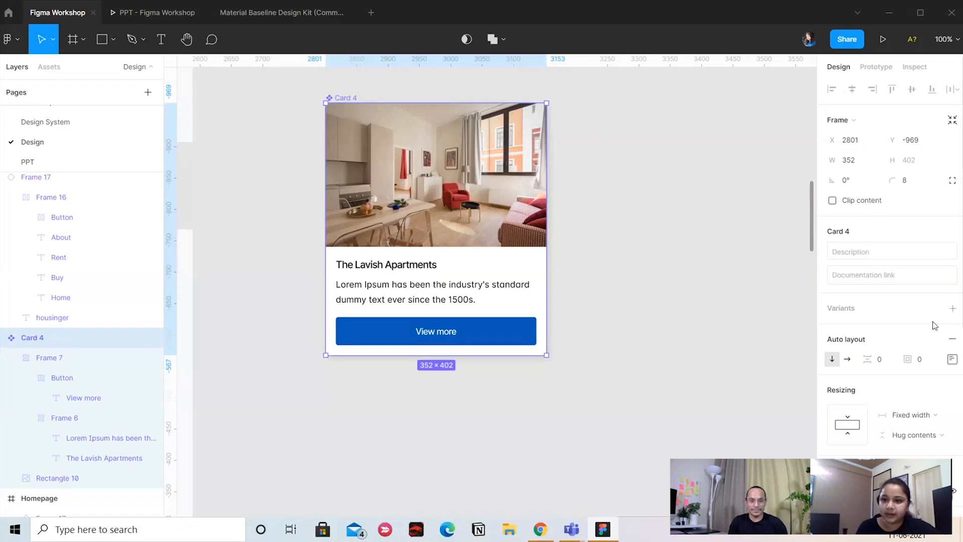
click(953, 309)
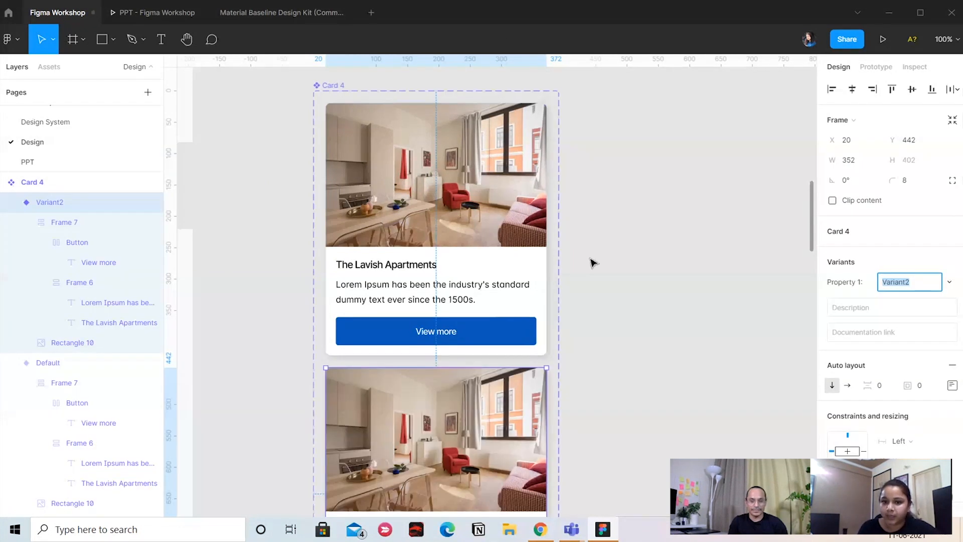
click(597, 322)
drag(615, 382, 595, 193)
click(371, 394)
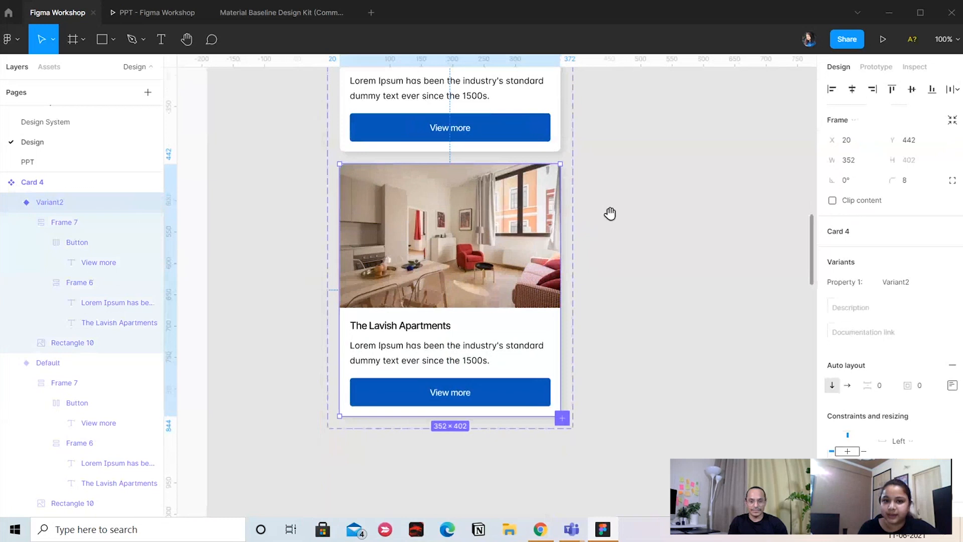
scroll(552, 201, up, 3)
click(394, 145)
scroll(394, 145, up, 2)
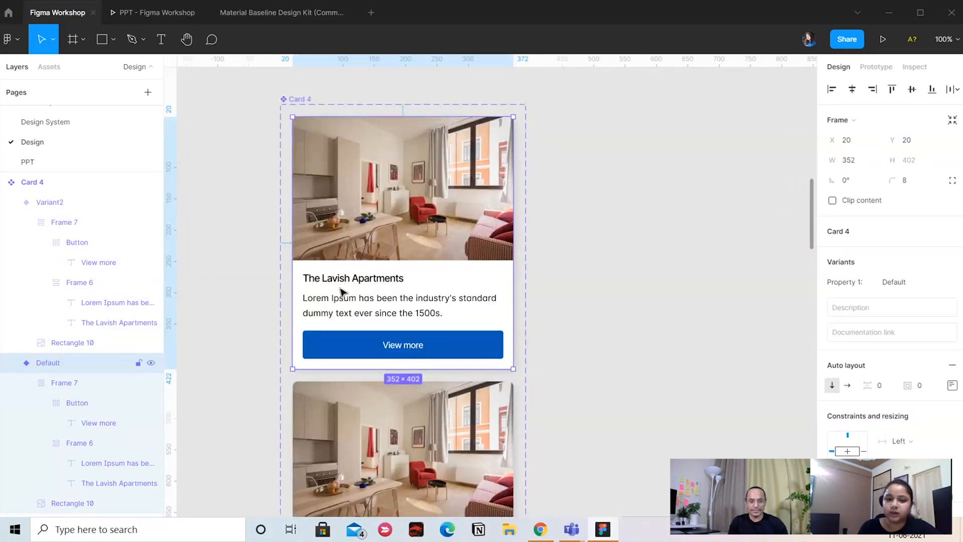
scroll(586, 153, down, 5)
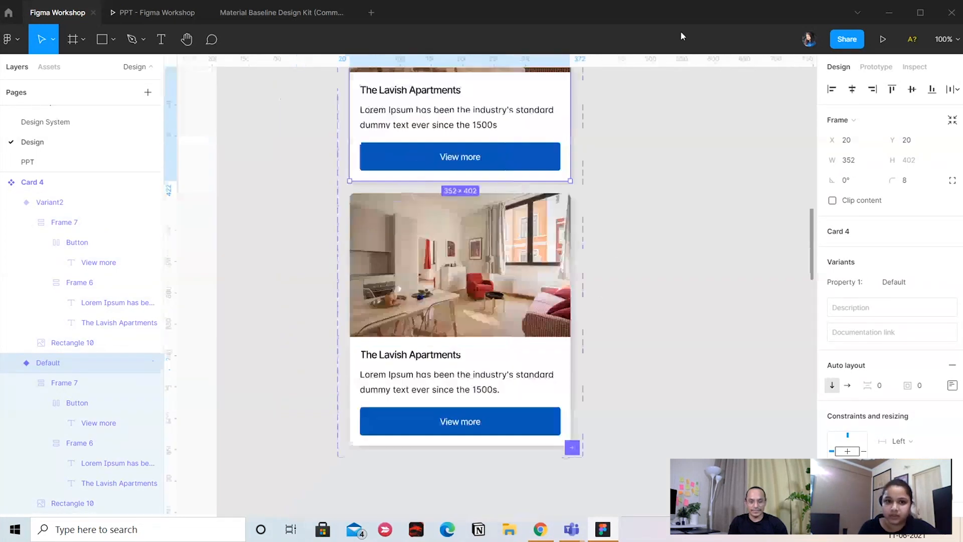
scroll(451, 302, up, 1)
Duplicate the description text inside the second Card 4 variant
click(451, 303)
click(452, 302)
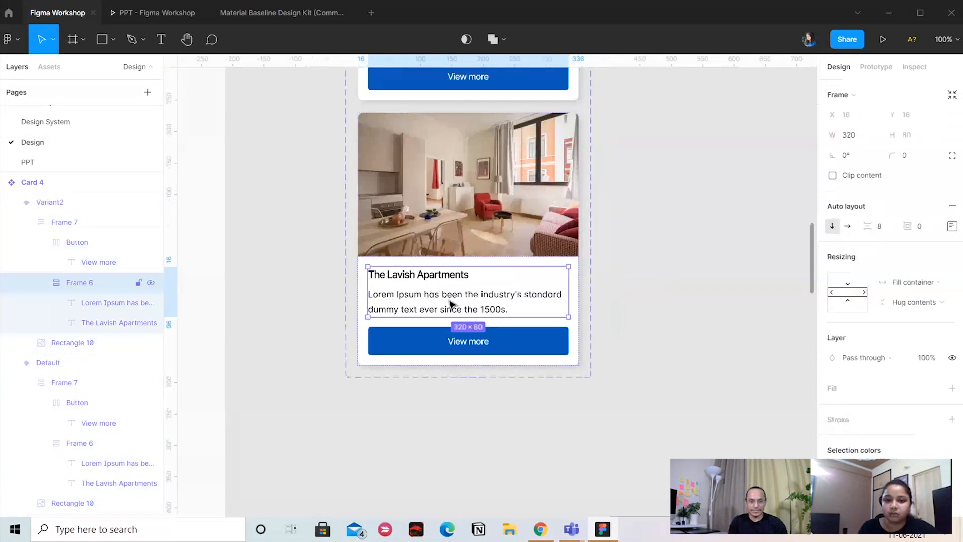
click(452, 302)
alt+drag(451, 302, 455, 303)
click(621, 337)
key(ctrl+z)
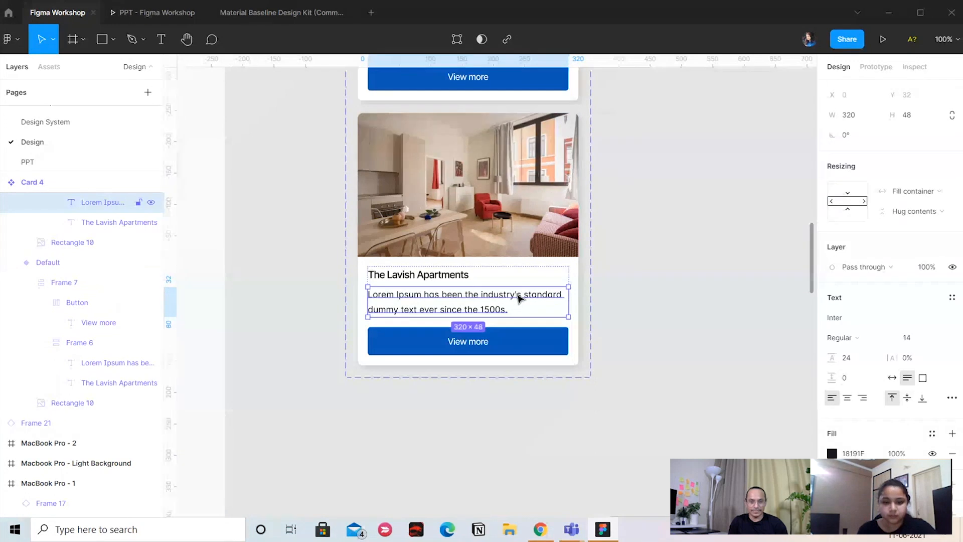
key(ctrl+d)
click(650, 249)
Extend the Card 4 component set frame downward to leave room for the taller second variant
drag(646, 198, 626, 427)
drag(439, 156, 436, 182)
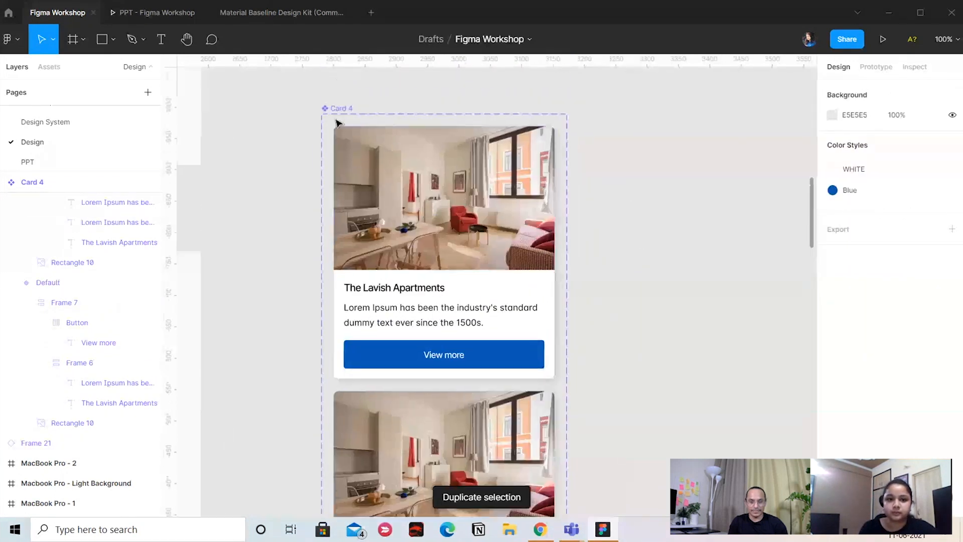
click(329, 121)
scroll(376, 150, down, 4)
drag(514, 395, 503, 498)
Replace the duplicated description text in the second variant with "INR 45,0000"
double_click(464, 363)
double_click(464, 363)
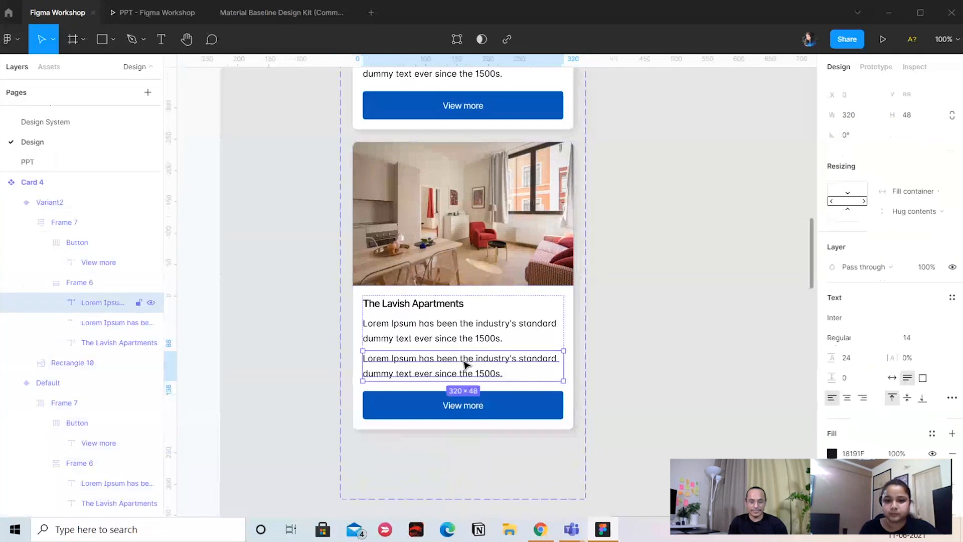
key(Return)
key(BackSpace)
text(INR )
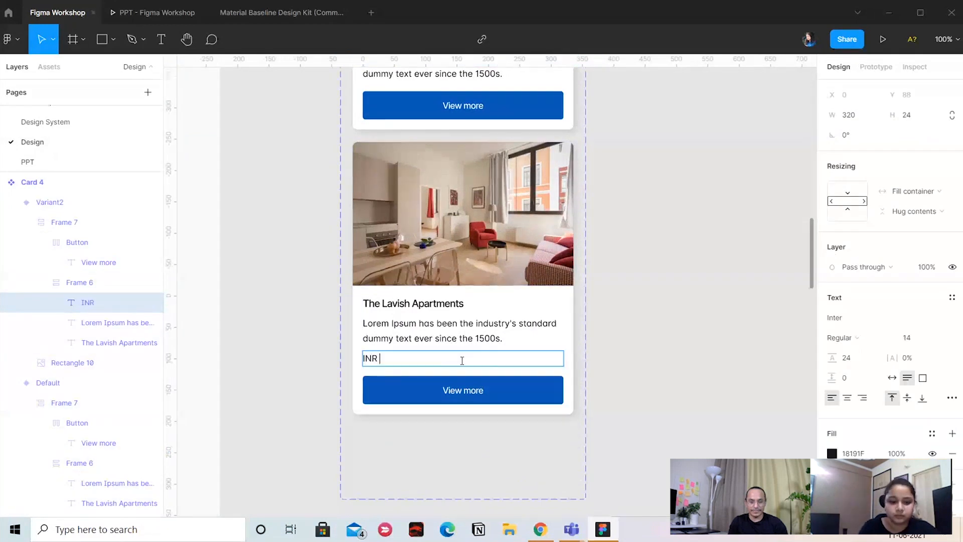
text($%)
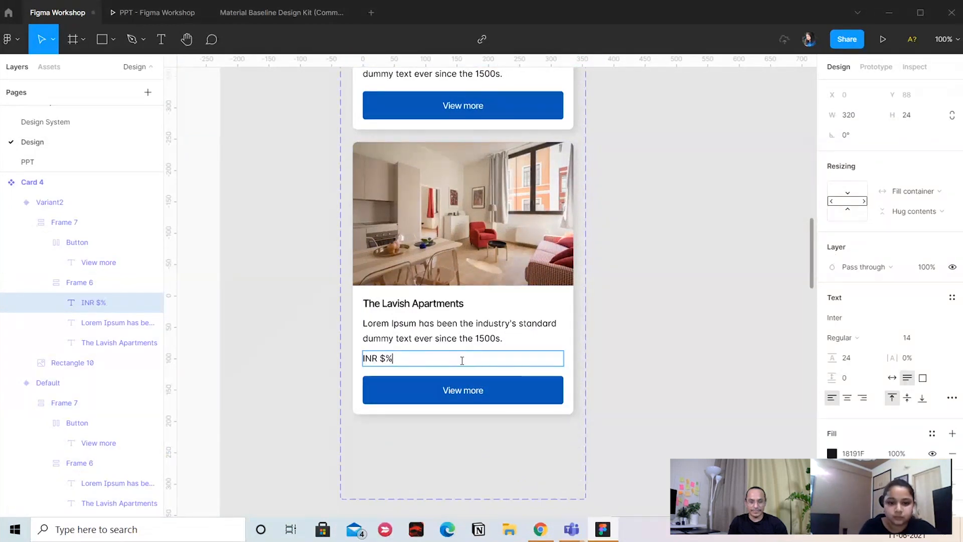
key(BackSpace)
key(BackSpace)
text(45,0000)
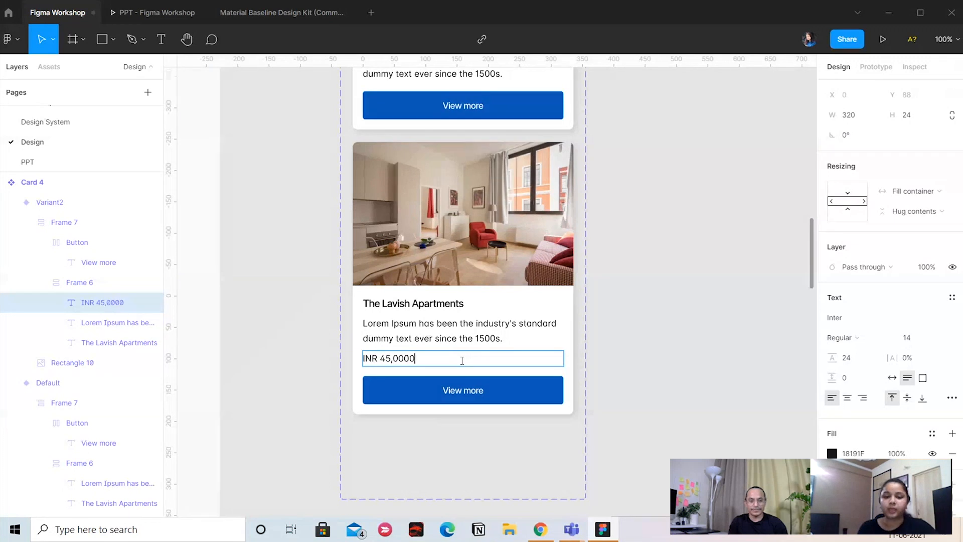
key(Escape)
click(655, 318)
Compare the default card with the priced variant and examine the default card's variant property value
scroll(617, 301, up, 2)
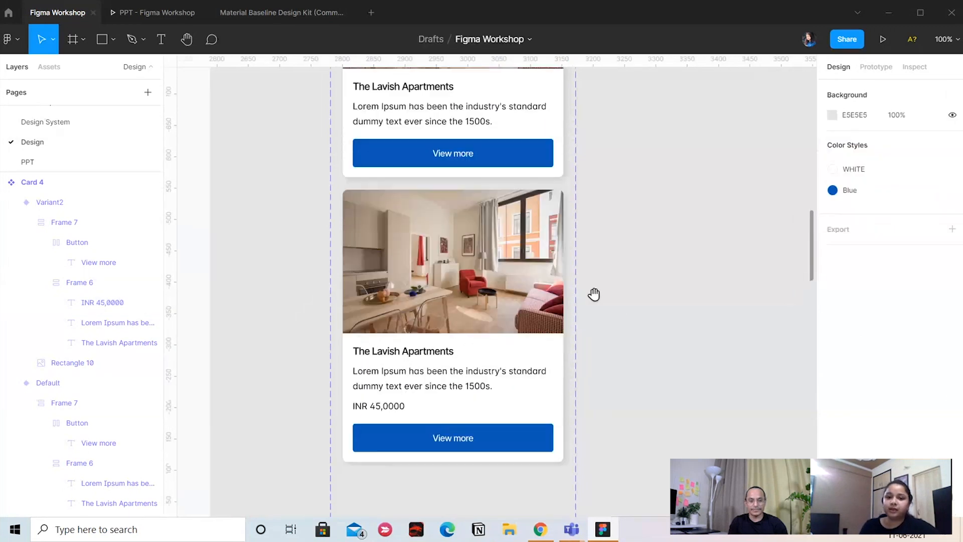
scroll(501, 201, up, 4)
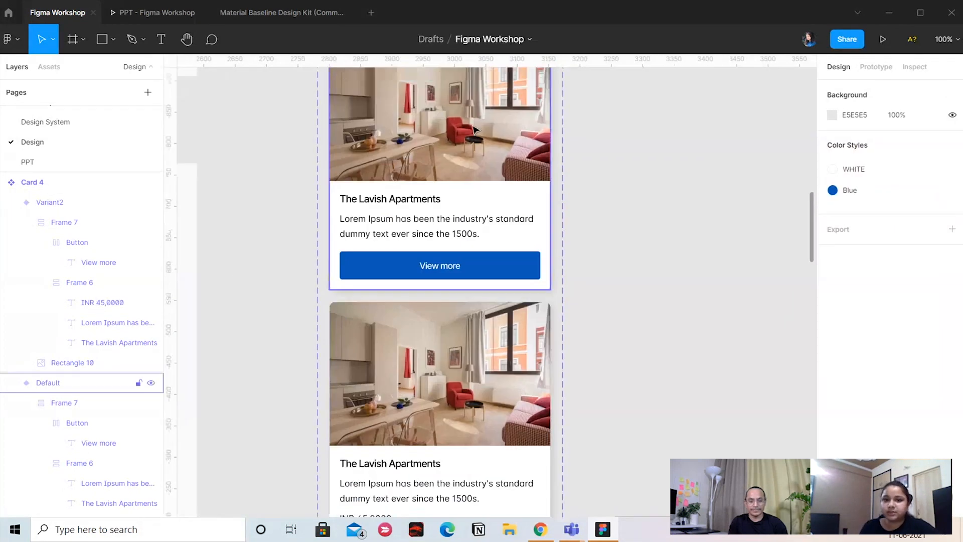
click(474, 130)
scroll(438, 271, down, 2)
click(450, 311)
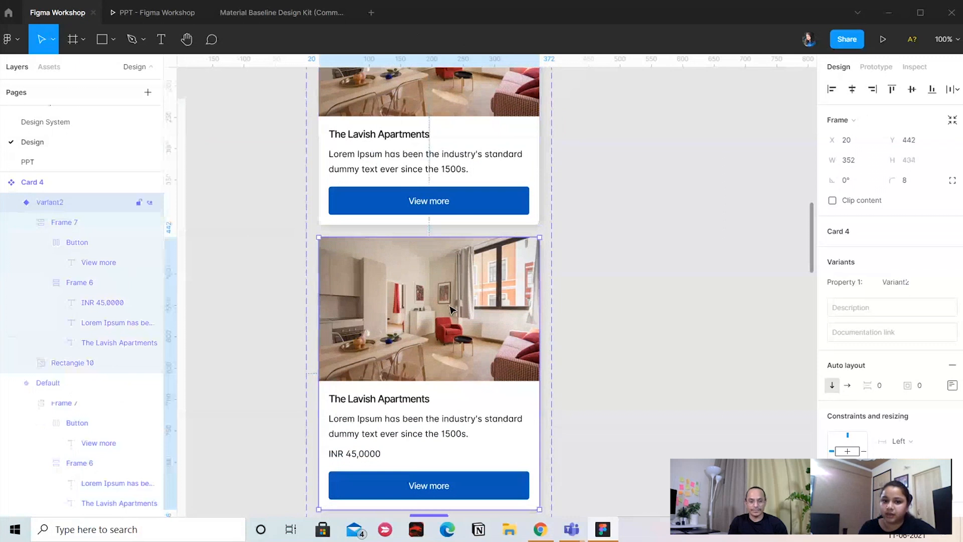
drag(579, 334, 603, 309)
click(507, 173)
drag(662, 149, 631, 258)
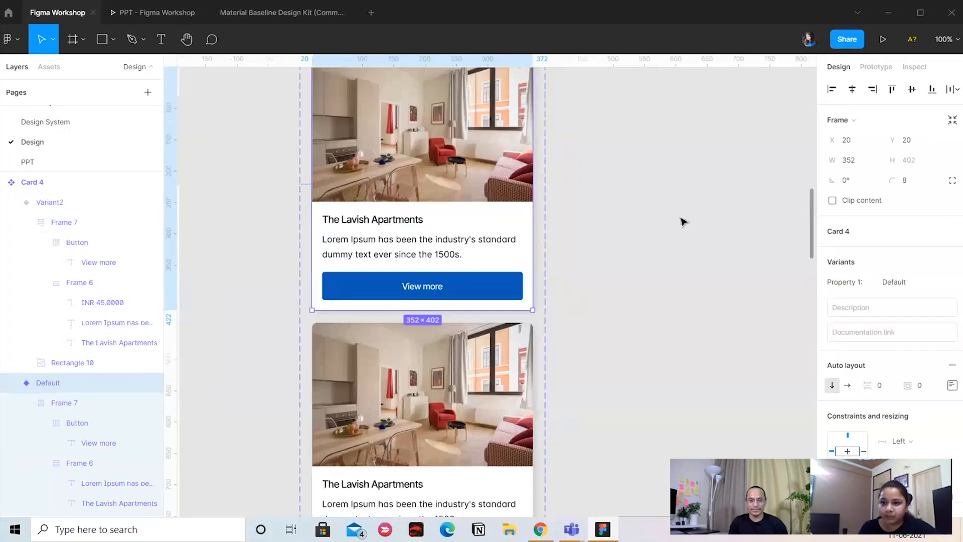
click(911, 283)
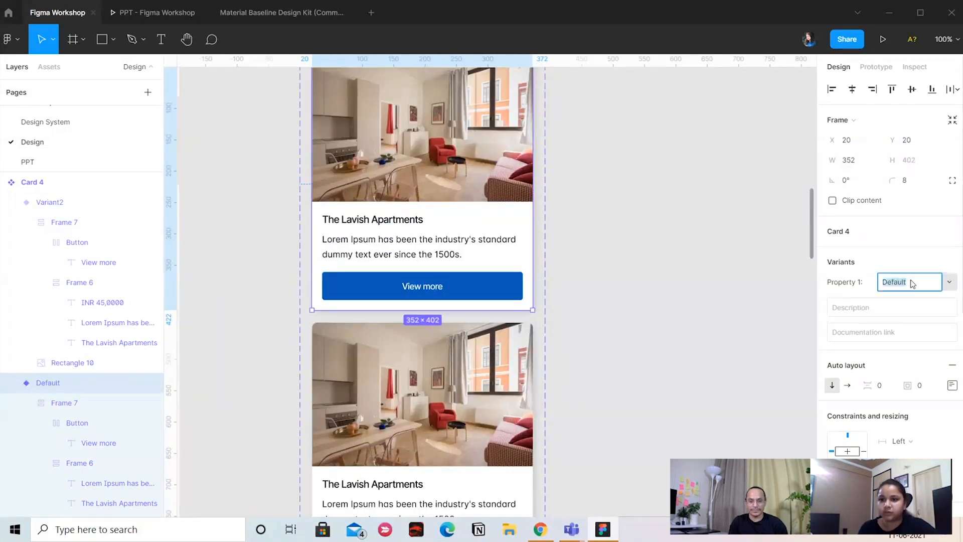
click(811, 311)
click(519, 161)
scroll(662, 366, down, 4)
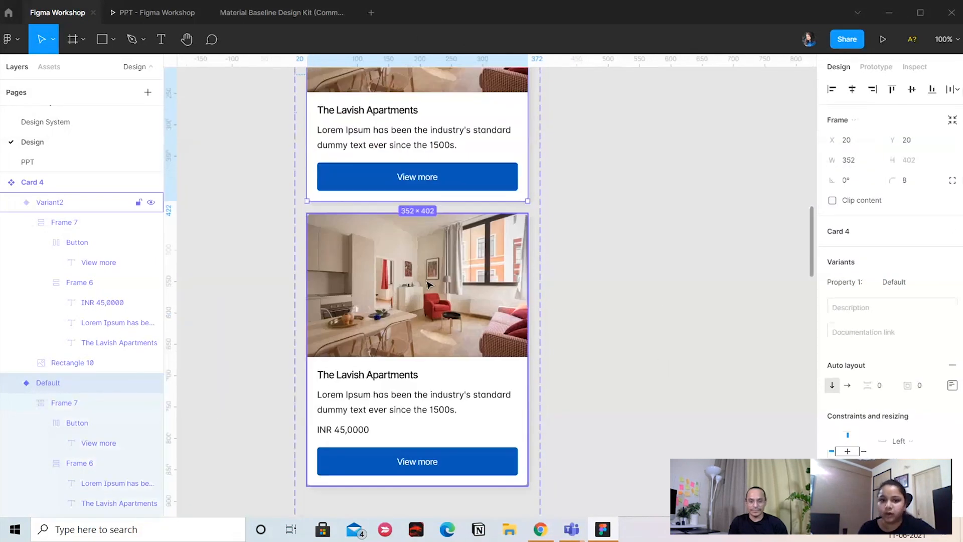
Set the second variant's Property 1 value to Price Card
click(49, 202)
click(905, 284)
text(Price Card)
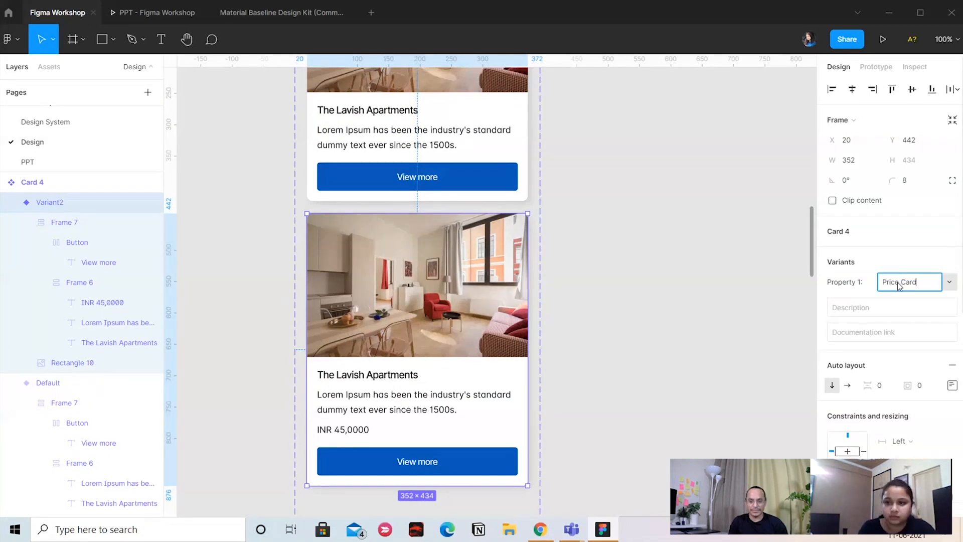
click(700, 246)
Place an instance of the default card variant to the right of the Card 4 component set
drag(627, 180, 476, 345)
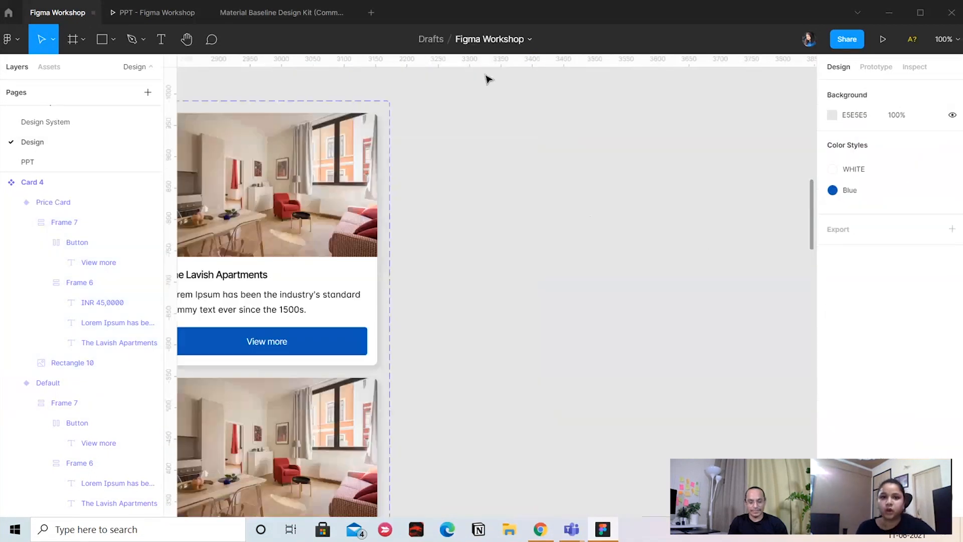
drag(480, 267, 593, 247)
click(362, 198)
drag(361, 198, 726, 224)
scroll(506, 120, right, 3)
drag(608, 215, 624, 196)
scroll(624, 196, right, 3)
Switch the new card instance between its Default and Price Card variants, ending with Price Card
click(898, 251)
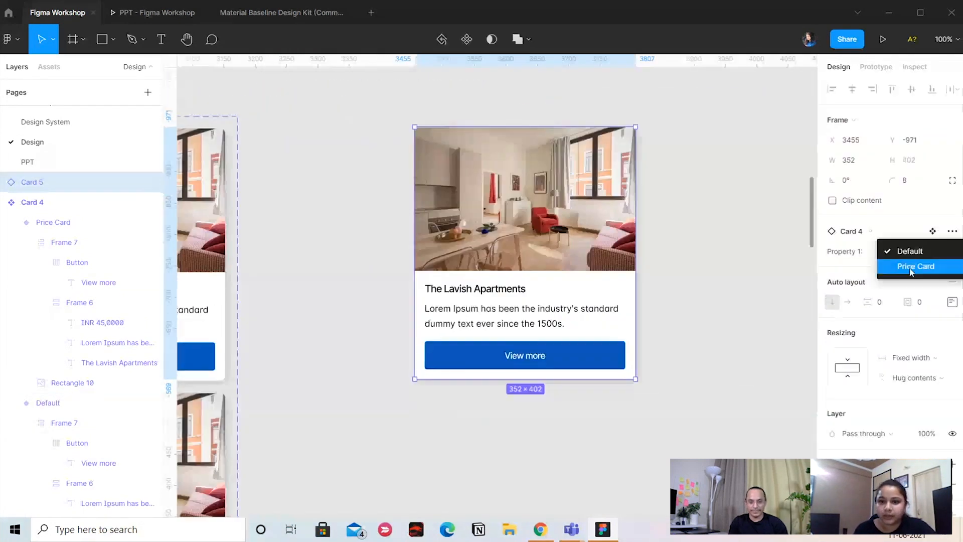
click(910, 266)
click(911, 251)
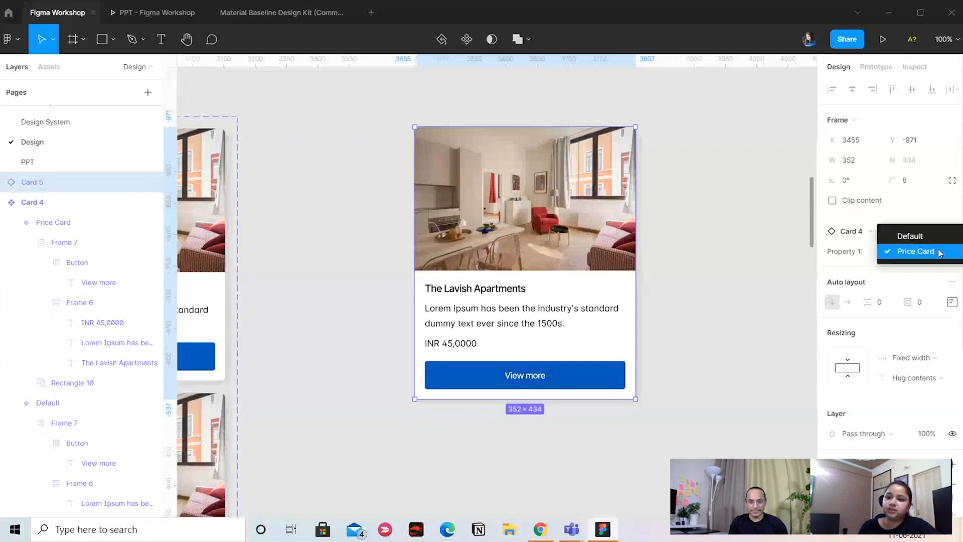
click(905, 234)
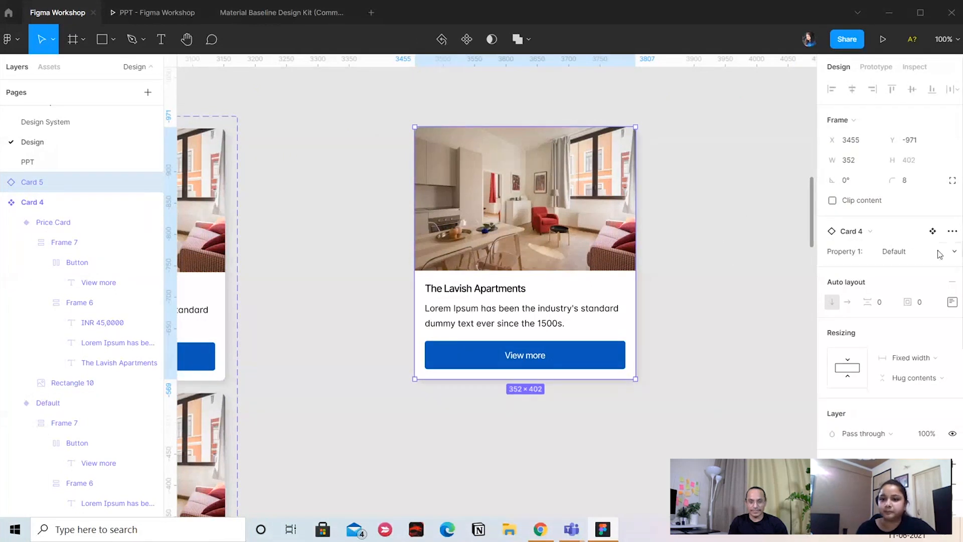
click(901, 251)
click(903, 266)
scroll(575, 150, left, 4)
click(529, 256)
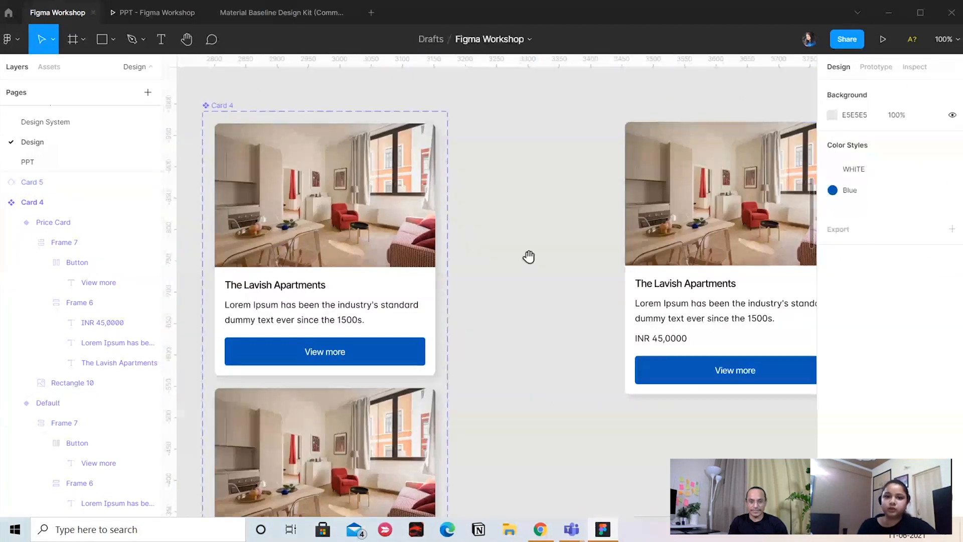
Create a click prototype interaction that links the Default card variant to the Price Card variant
scroll(461, 203, left, 4)
scroll(461, 203, down, 2)
scroll(641, 344, down, 1)
scroll(640, 344, right, 1)
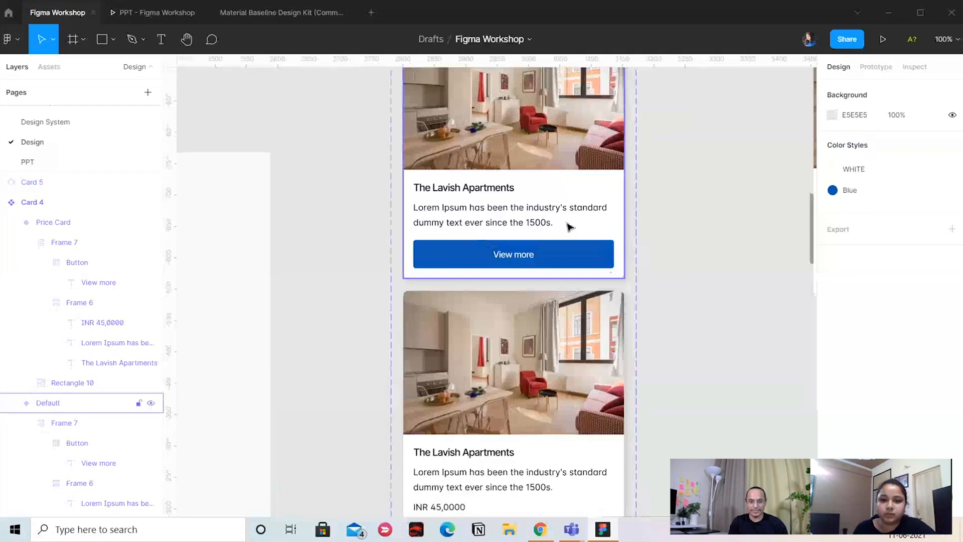
click(570, 224)
scroll(692, 262, down, 2)
scroll(692, 263, right, 2)
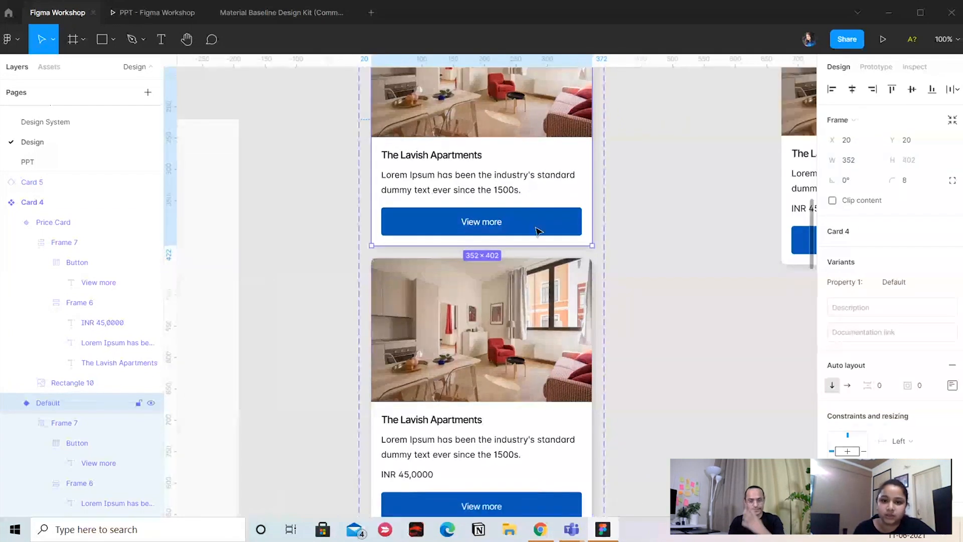
click(884, 68)
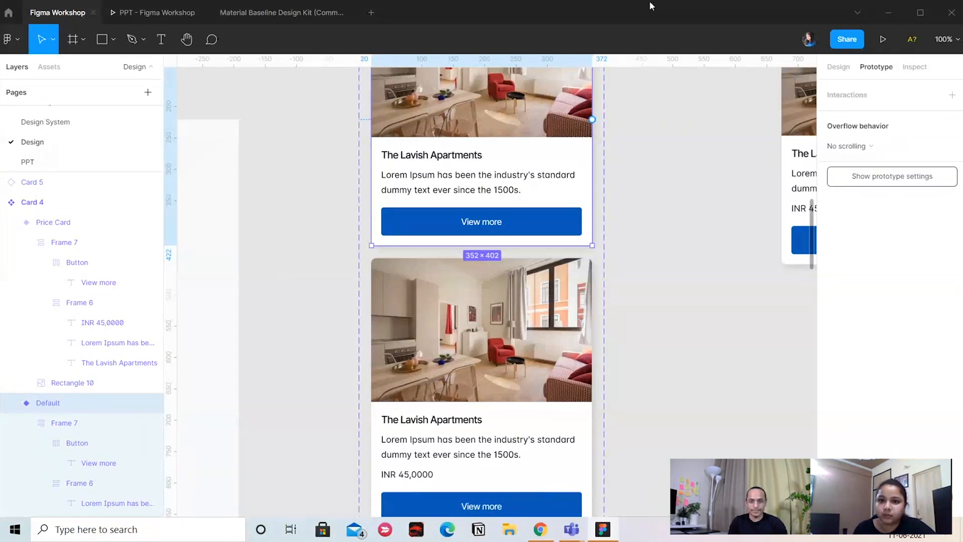
scroll(572, 229, up, 1)
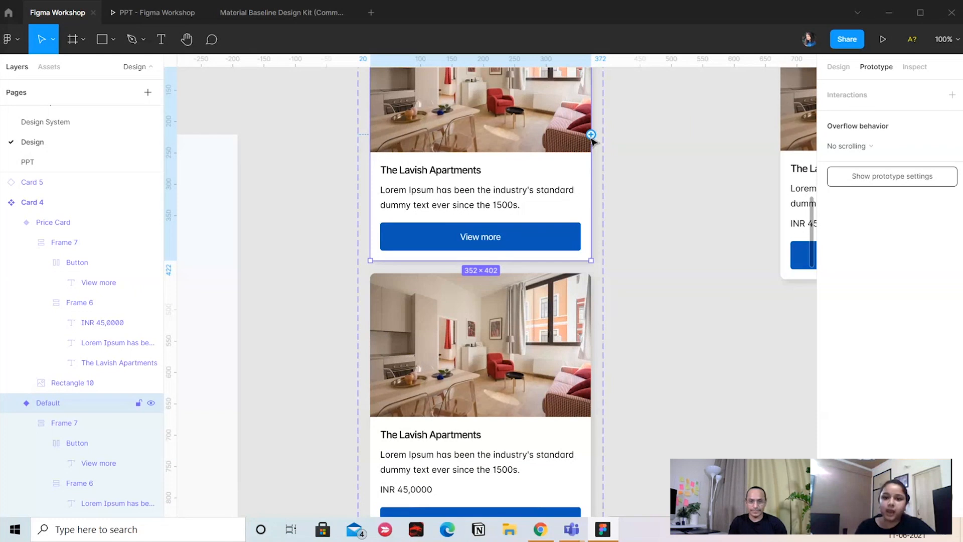
drag(591, 206, 495, 329)
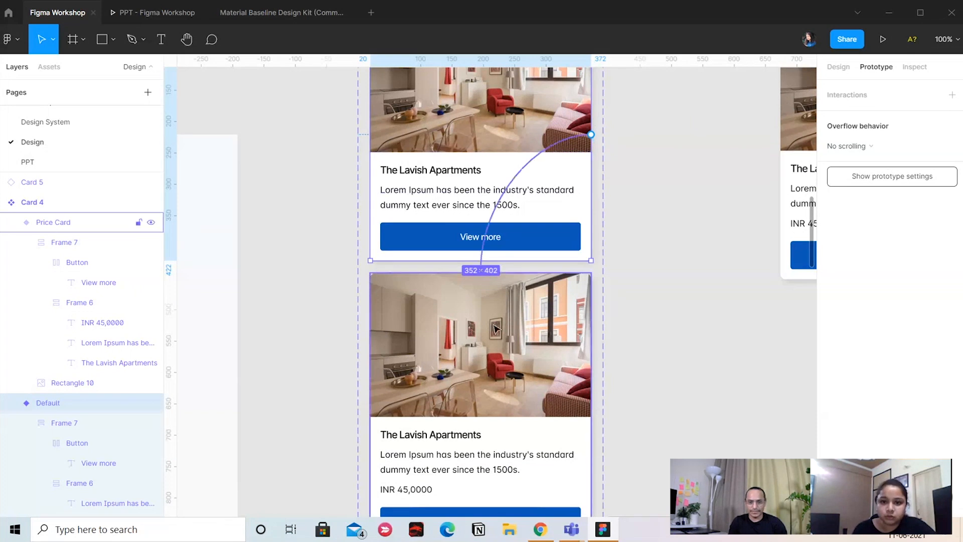
click(460, 325)
click(471, 213)
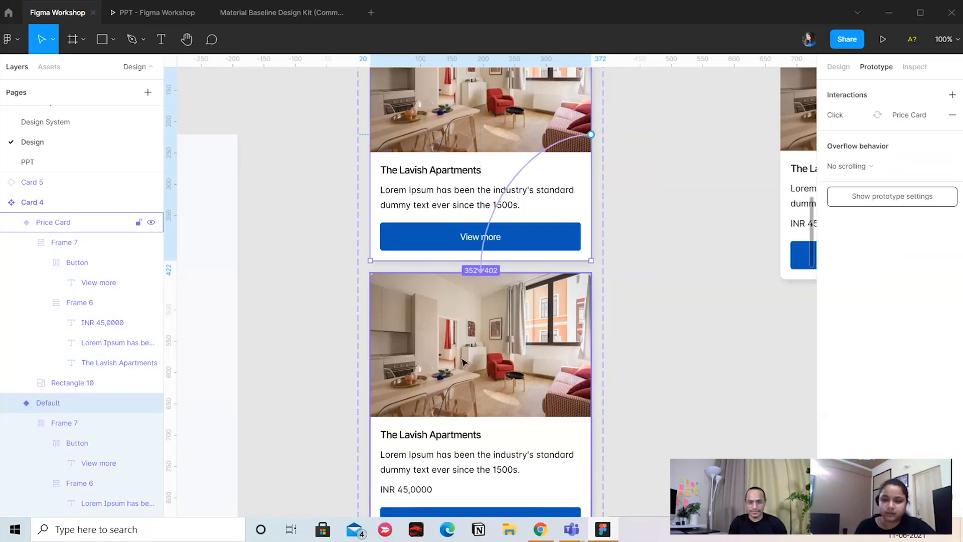
click(537, 158)
click(483, 396)
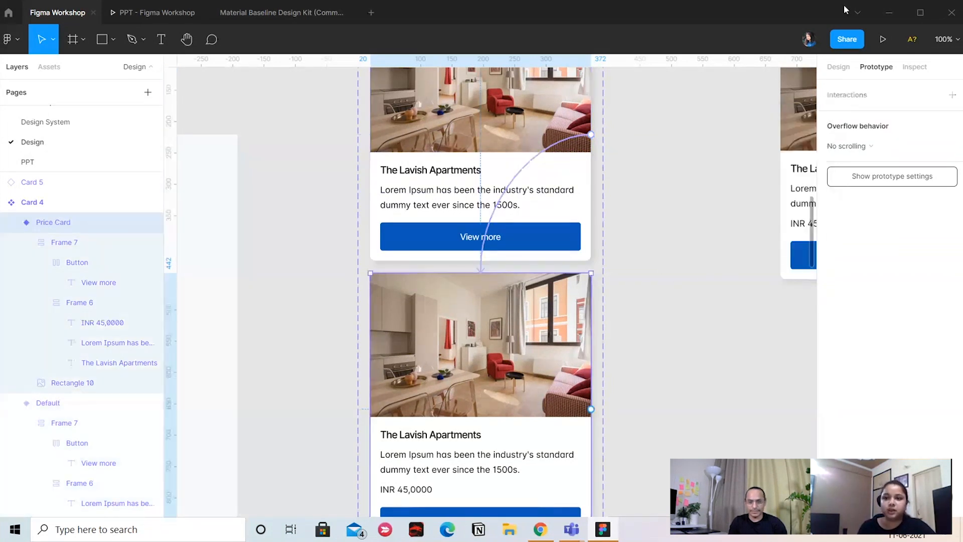
Return to the design settings and place a copy of the Homepage navigation bar above the MacBook Pro - 2 frame
click(839, 70)
scroll(451, 128, up, 2)
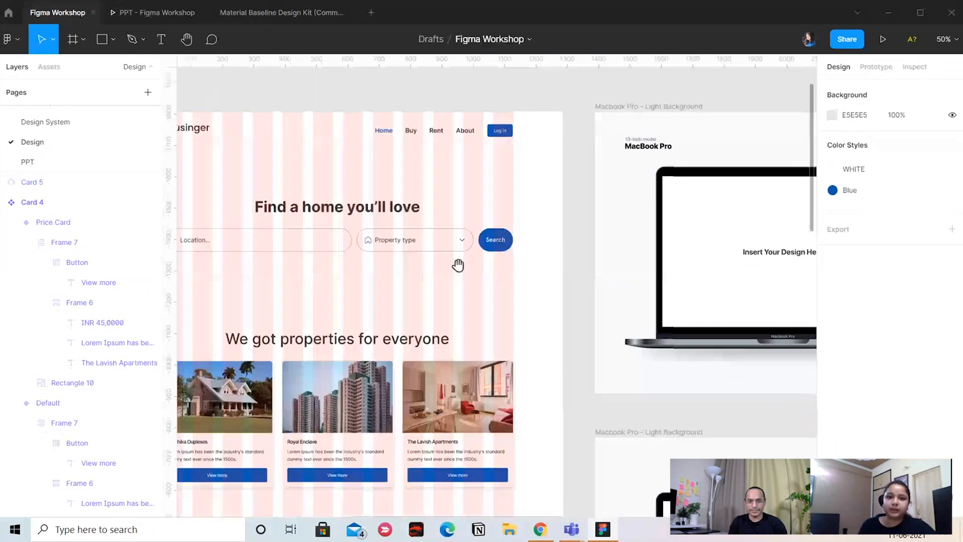
scroll(458, 264, up, 2)
drag(331, 191, 337, 207)
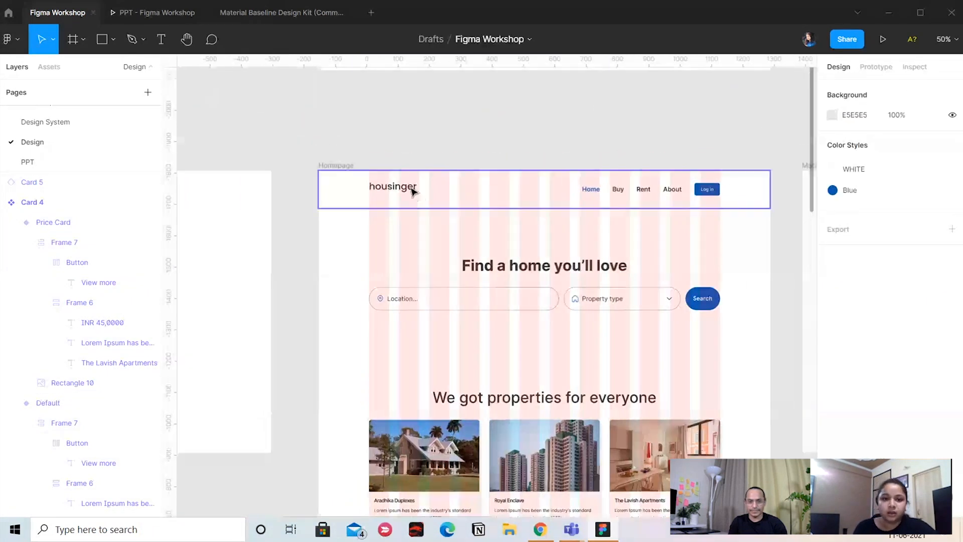
double_click(411, 189)
alt+drag(400, 191, 405, 115)
drag(348, 161, 436, 205)
drag(474, 163, 427, 157)
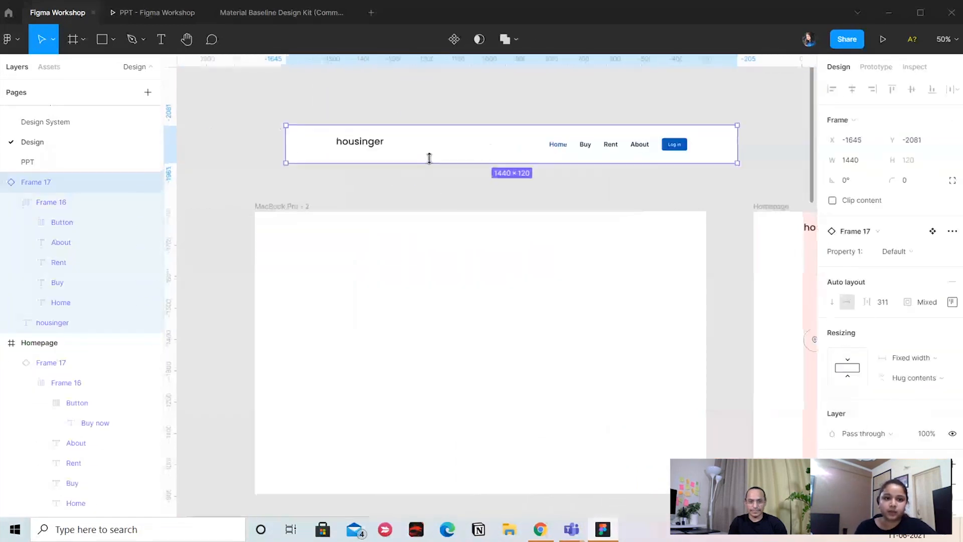
Detach the copied navigation bar instance from its component
right_click(419, 146)
click(486, 370)
click(389, 153)
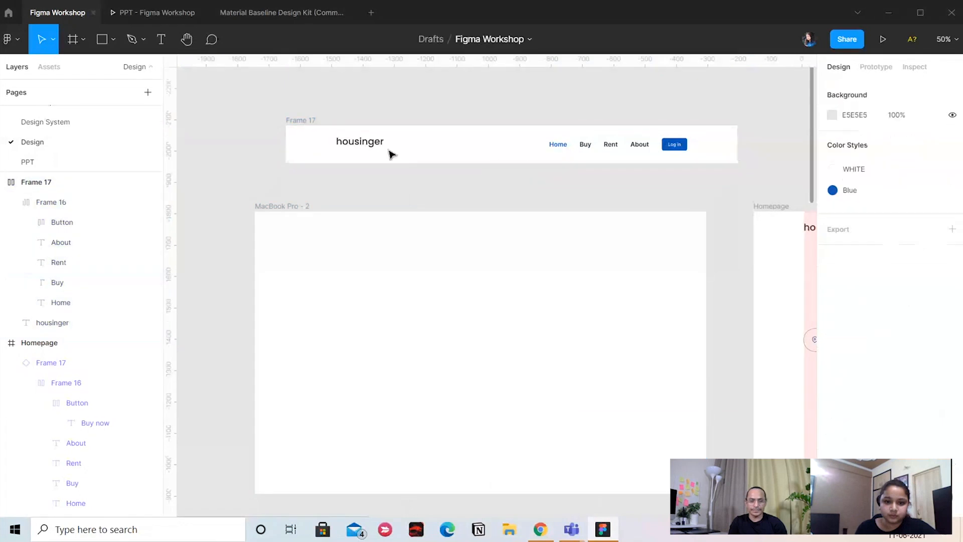
Move the housinger logo text out of the detached navigation bar onto the empty canvas above it
click(357, 143)
drag(560, 91, 550, 120)
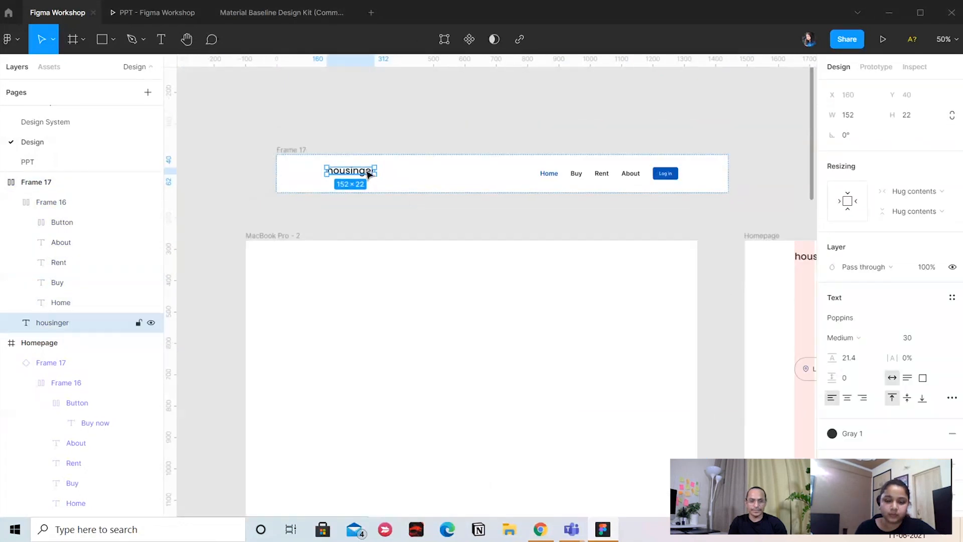
drag(367, 172, 396, 111)
drag(510, 97, 508, 158)
click(482, 152)
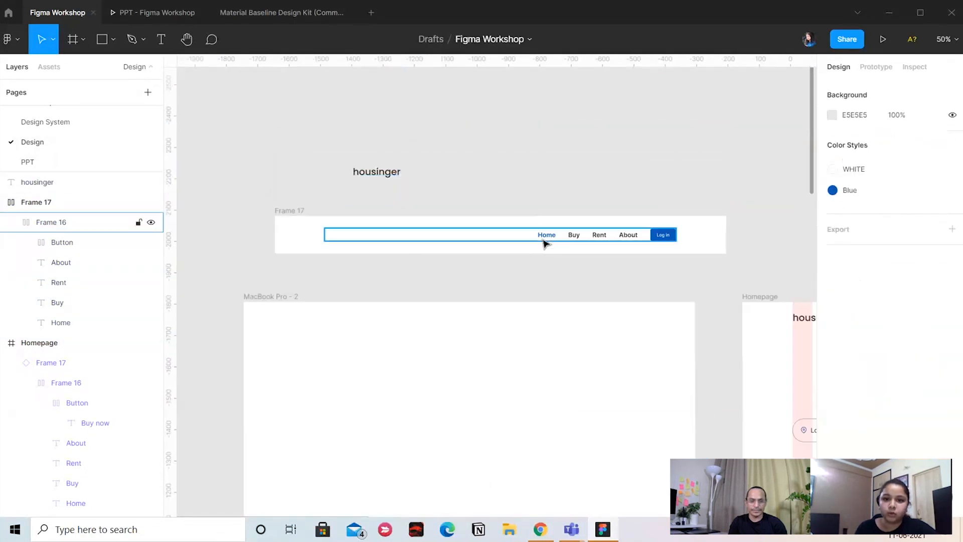
Place a copy of the bar's Home link on the canvas above the navigation bar
drag(545, 244, 576, 200)
click(603, 187)
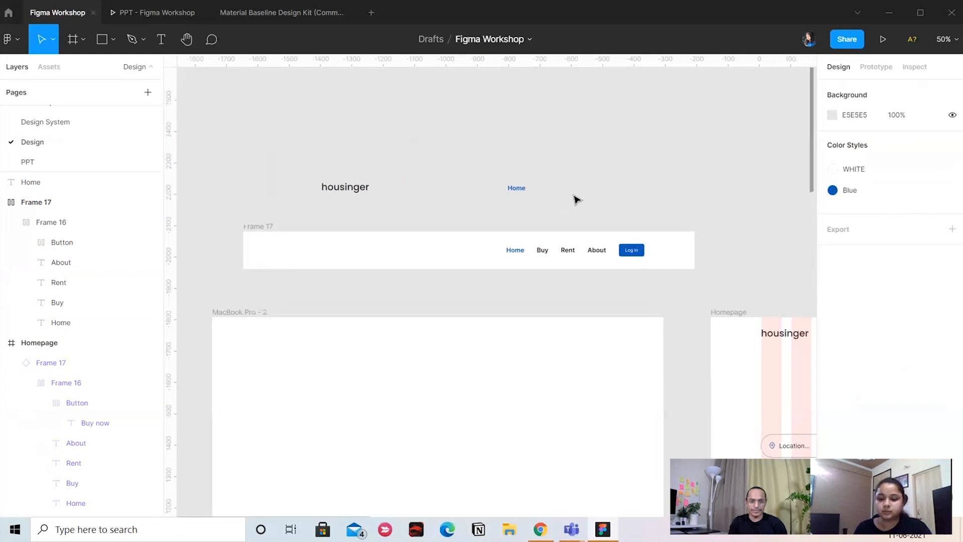
scroll(576, 200, up, 3)
scroll(597, 127, up, 2)
Duplicate the loose Home link beside itself, change the copy's text to Buy and apply the Gray 1 color style
drag(519, 157, 561, 170)
double_click(562, 167)
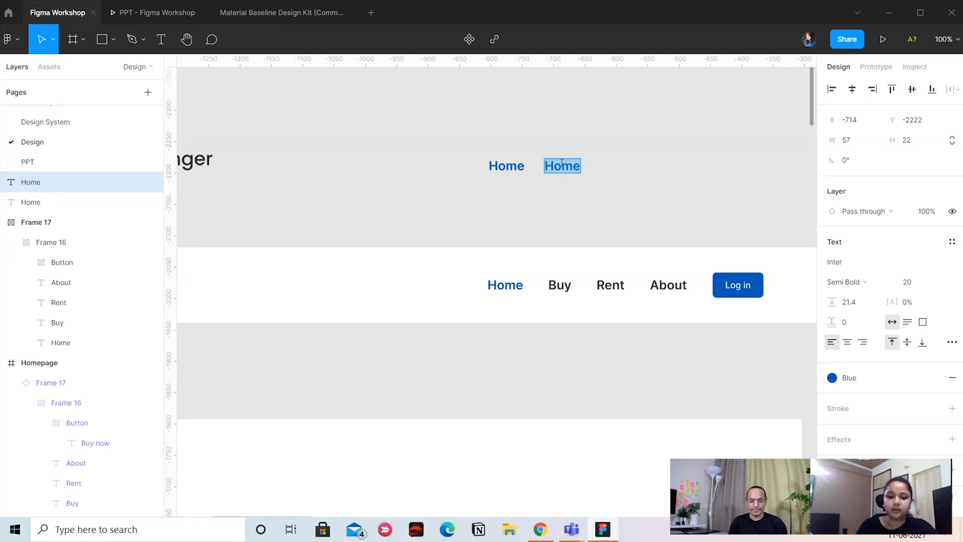
text(Buy)
key(Escape)
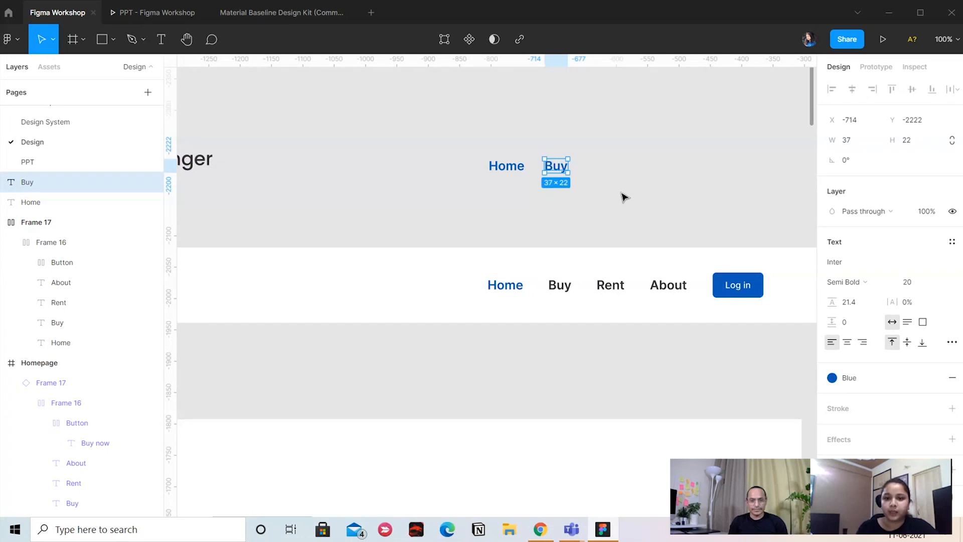
click(832, 377)
click(845, 396)
click(627, 171)
scroll(604, 178, right, 2)
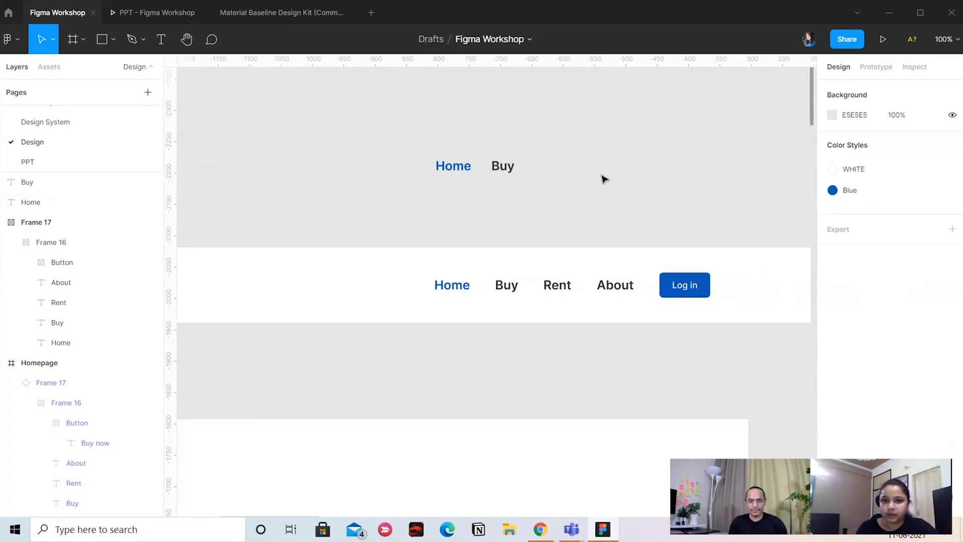
Combine the loose Home and Buy texts into a horizontal auto layout frame
click(512, 167)
shift+click(451, 172)
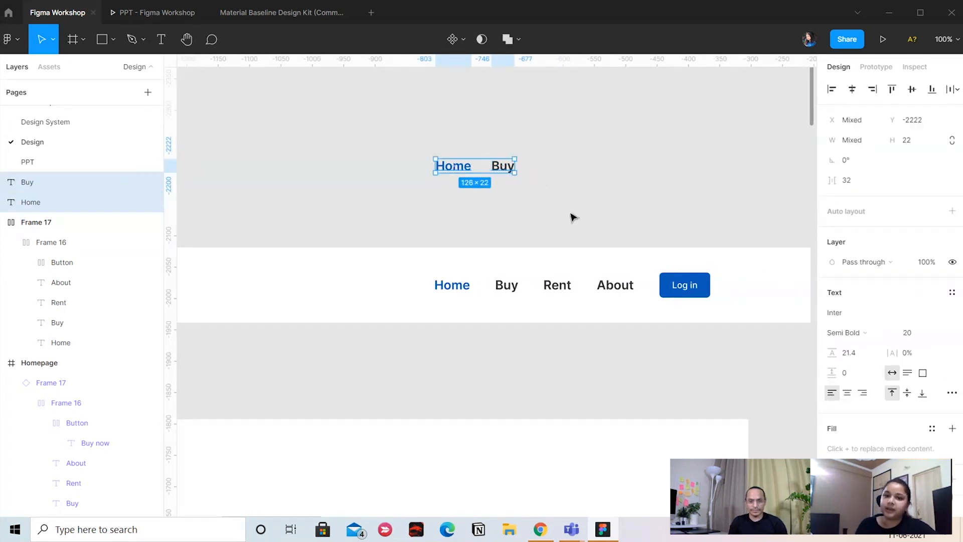
click(507, 220)
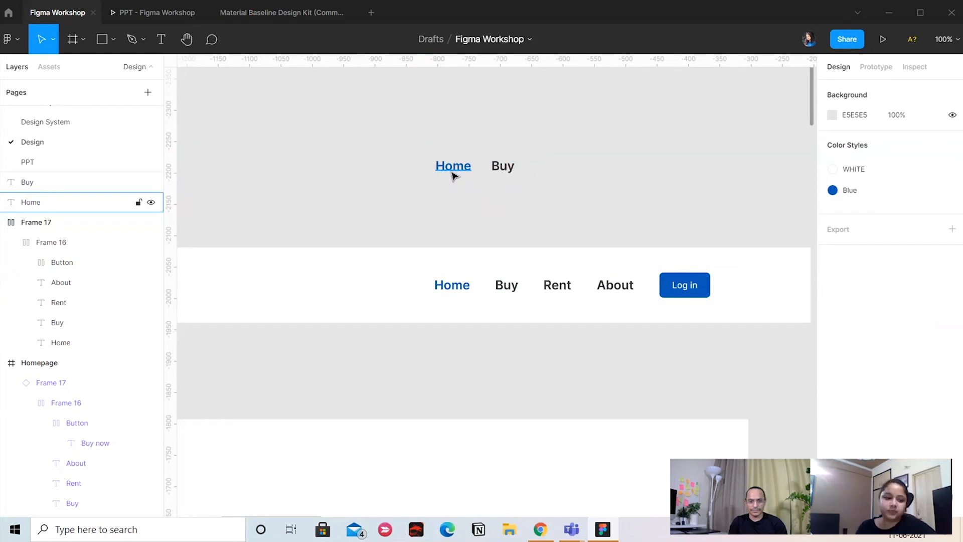
click(453, 173)
shift+click(508, 168)
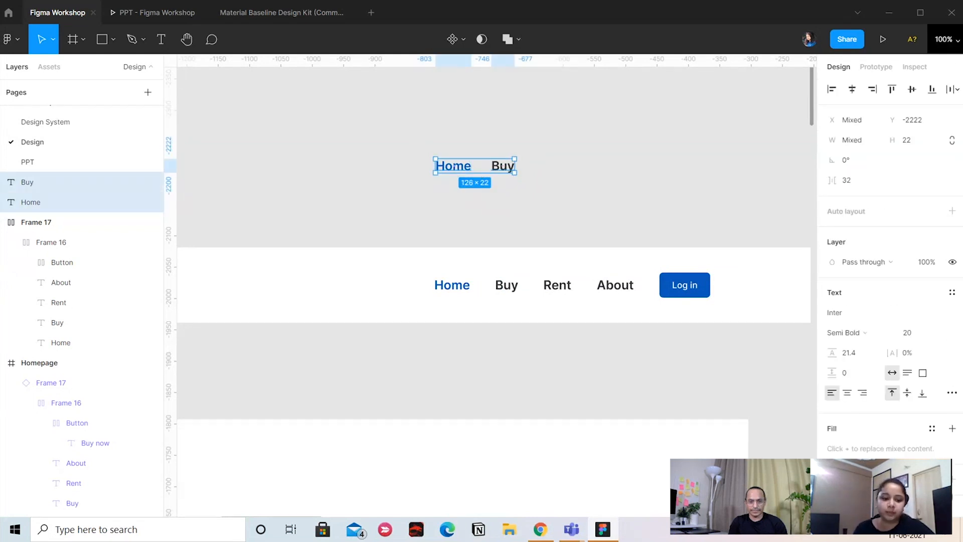
key(shift+a)
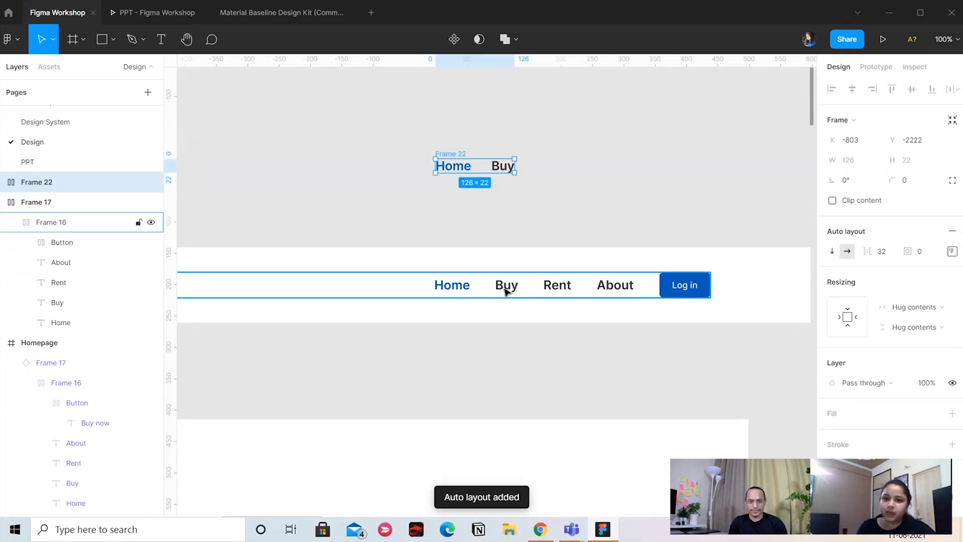
click(503, 292)
click(574, 204)
Set the spacing between items in the Home and Buy auto layout frame to 40
click(446, 155)
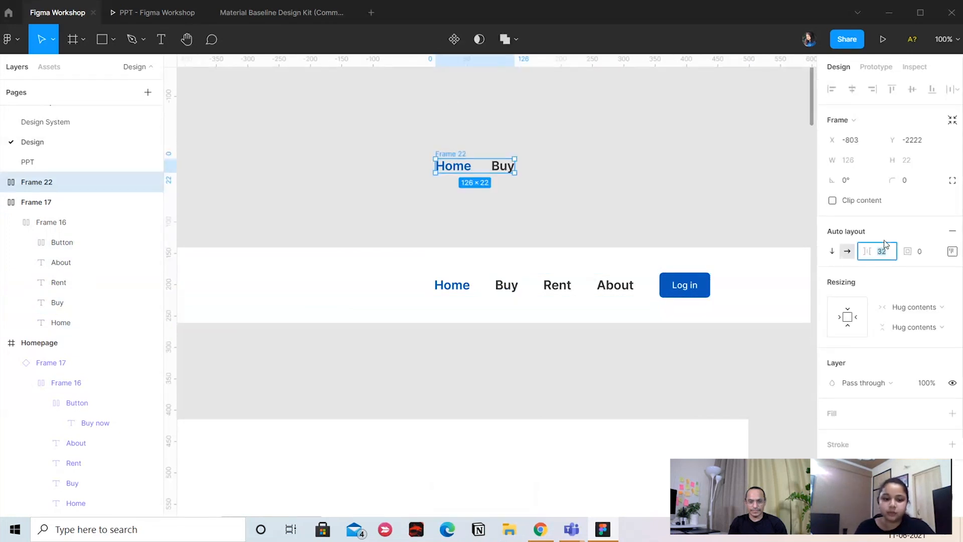
click(885, 245)
text(40)
key(Return)
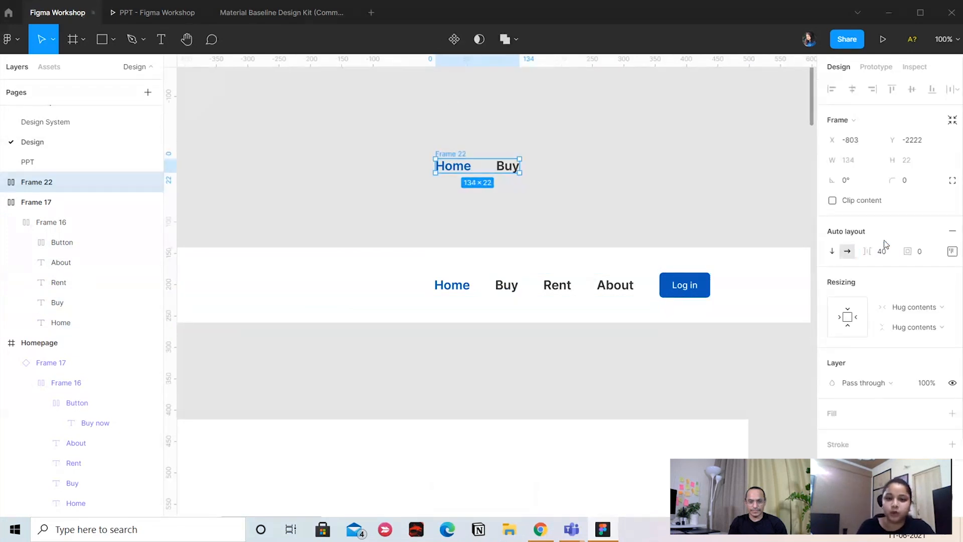
click(560, 214)
Duplicate the Buy link inside the new auto layout frame
click(507, 166)
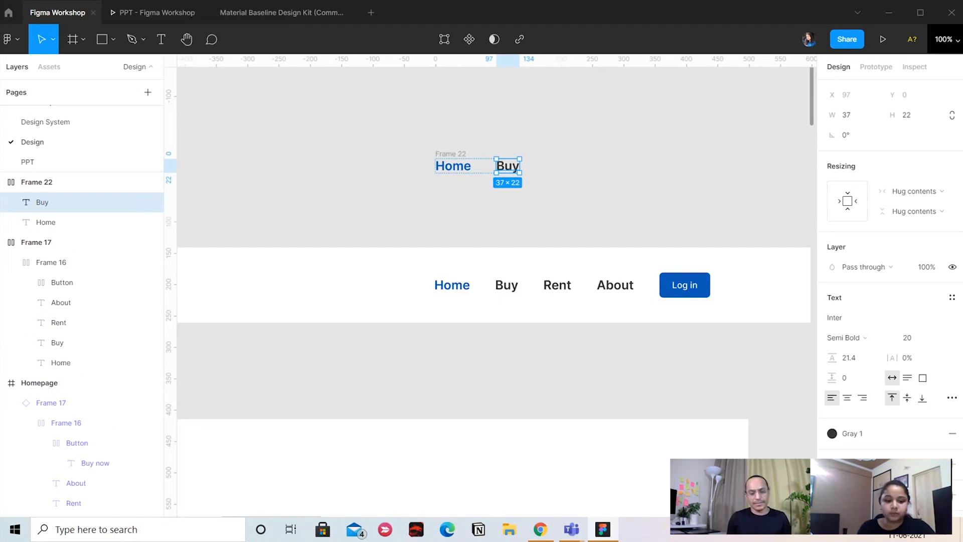
key(ctrl+d)
click(637, 191)
click(560, 171)
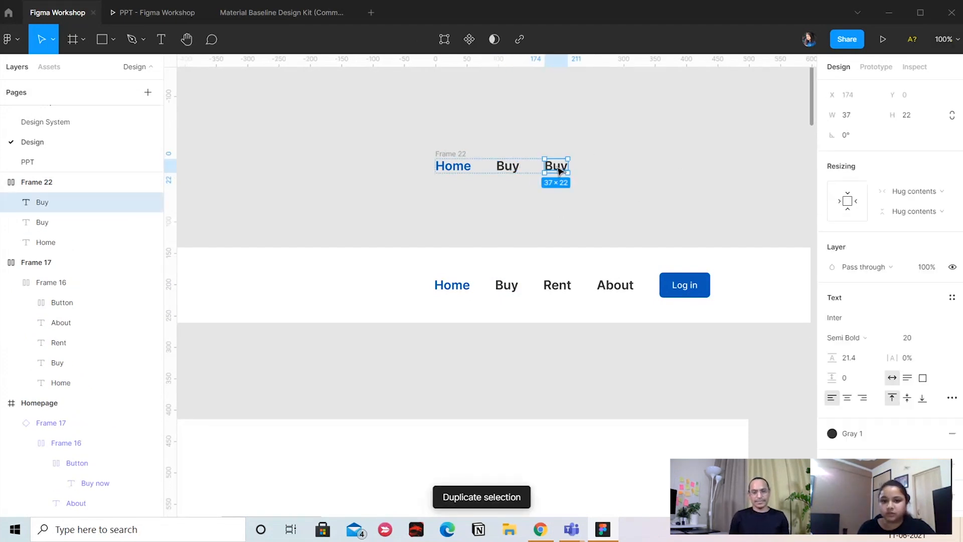
Add several more duplicates of the Buy link to the auto layout row and delete the surplus copies
key(ctrl+d)
key(ctrl+d)
key(ctrl+d)
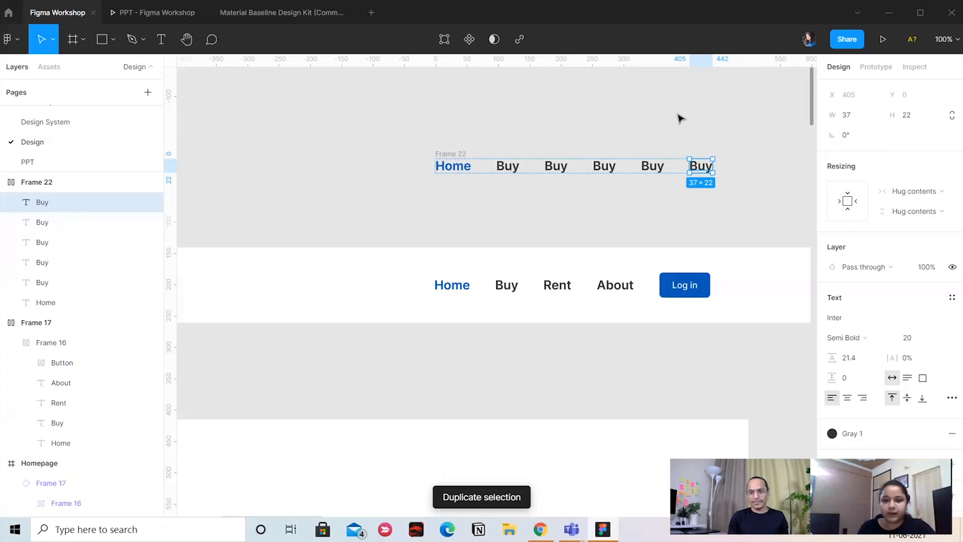
key(Delete)
key(Delete)
click(623, 147)
Change the text of the last Buy link in the auto layout row to Rent
click(565, 168)
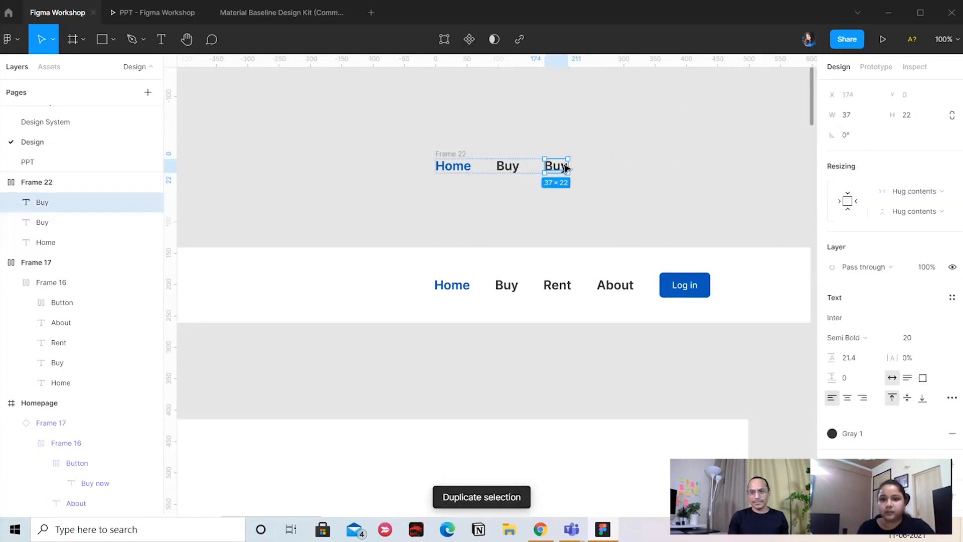
double_click(566, 168)
text(Rent)
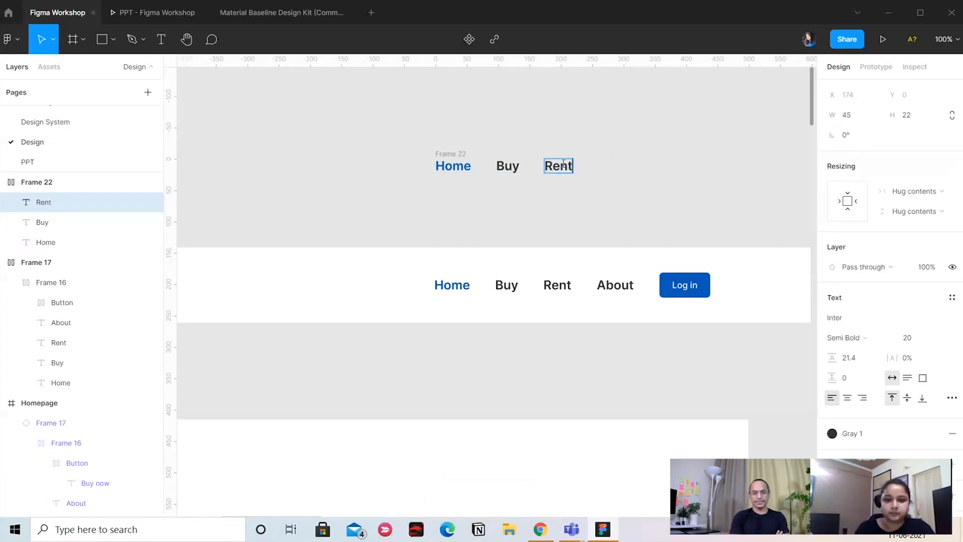
key(Escape)
click(613, 198)
Duplicate the Rent link in the auto layout row and change the copy's text to About
click(556, 168)
key(ctrl+d)
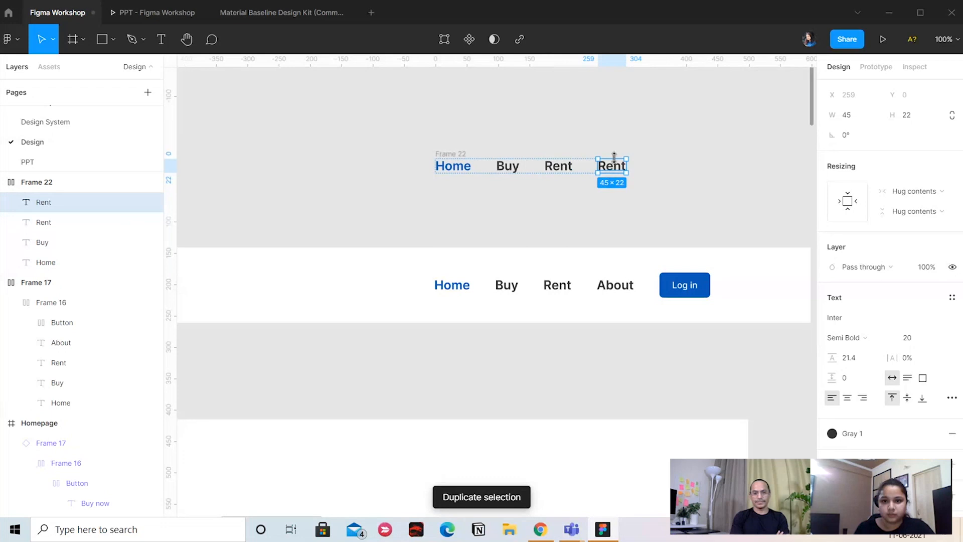
double_click(616, 170)
text(About)
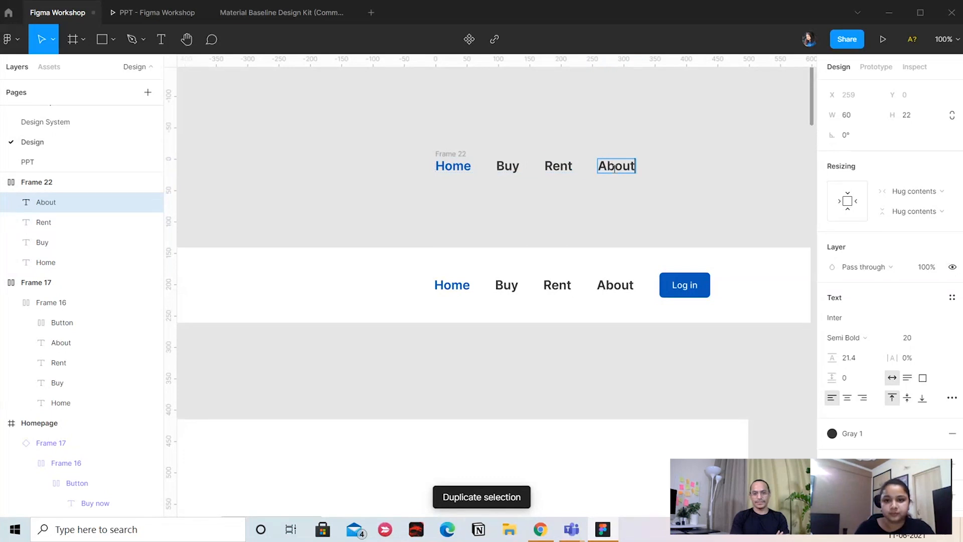
click(678, 191)
Add a separate text reading Log in on the canvas beside the new link row
drag(574, 194, 585, 200)
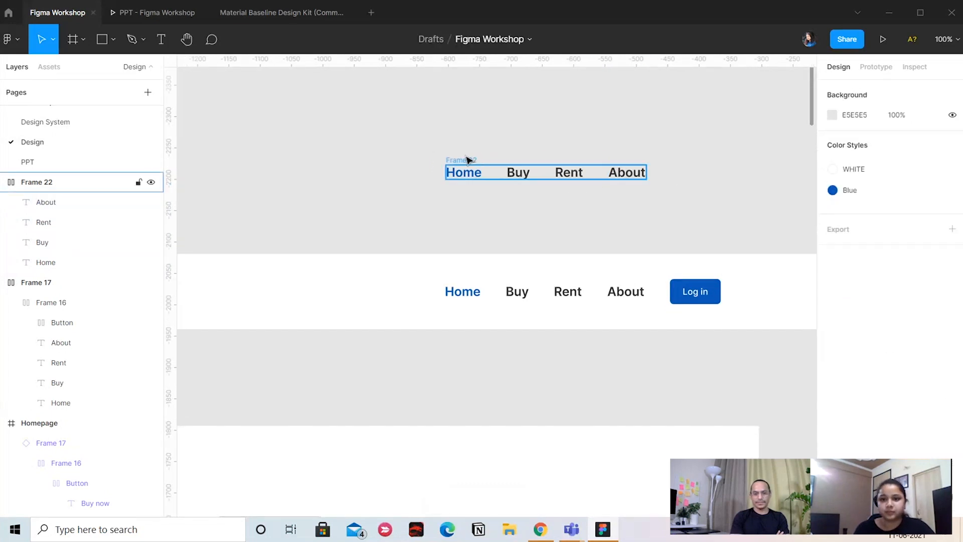
drag(718, 217, 652, 215)
scroll(612, 251, right, 2)
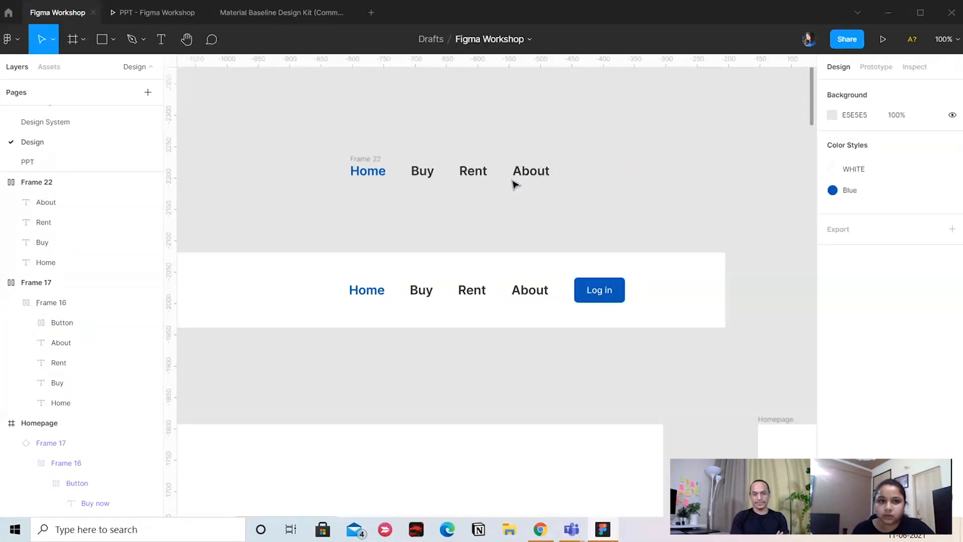
click(159, 41)
click(662, 173)
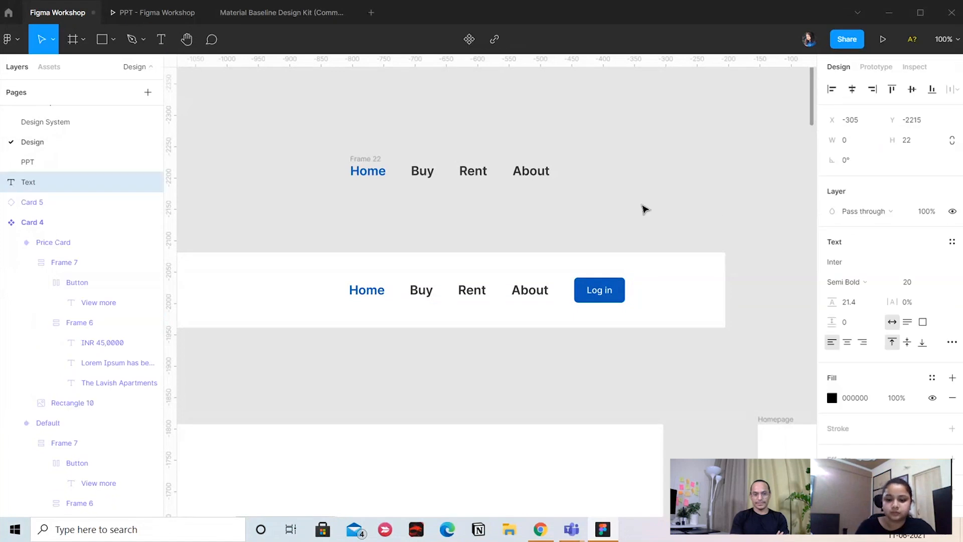
text(Log in)
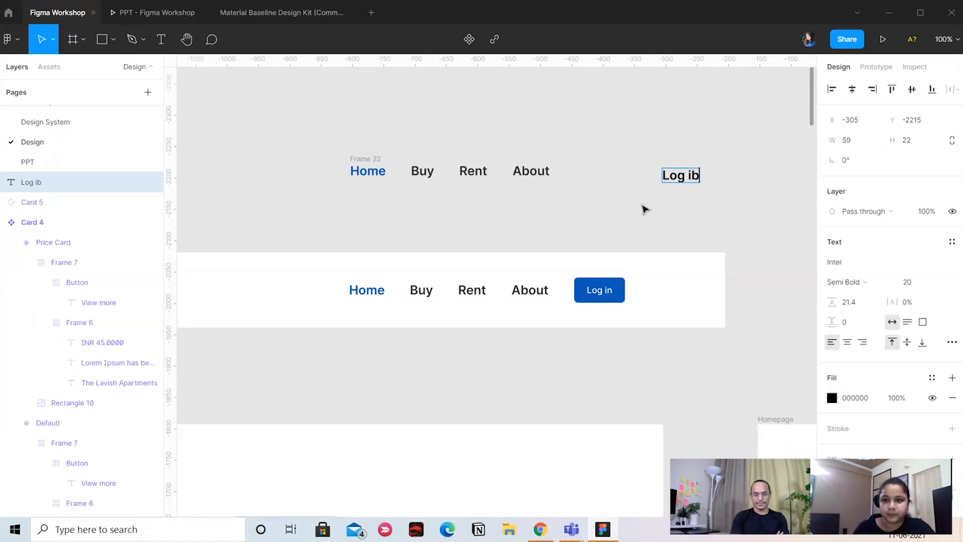
key(Escape)
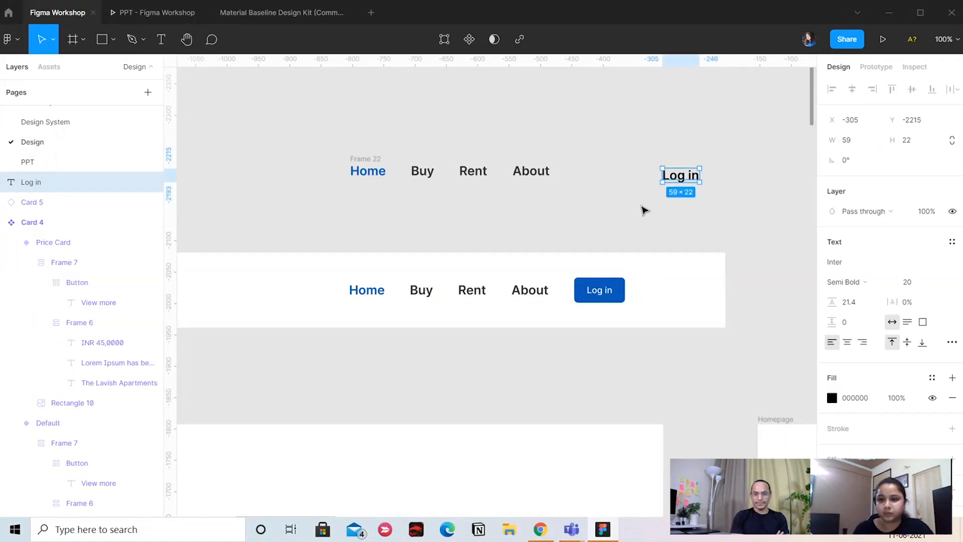
Match the loose Log in text to the existing button's label with Medium weight, size 14 and the WHITE style, aligning it with the links
click(906, 282)
double_click(597, 293)
double_click(597, 292)
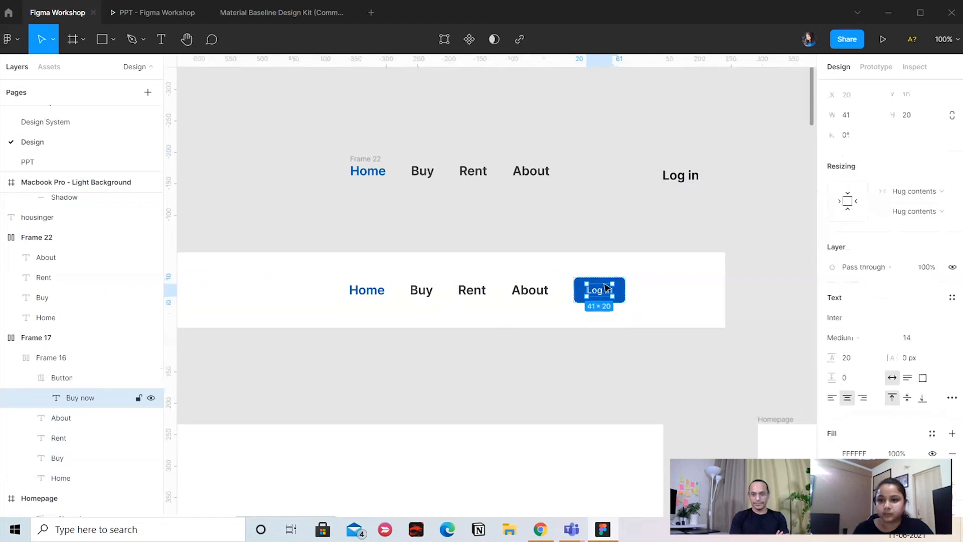
click(695, 179)
click(594, 219)
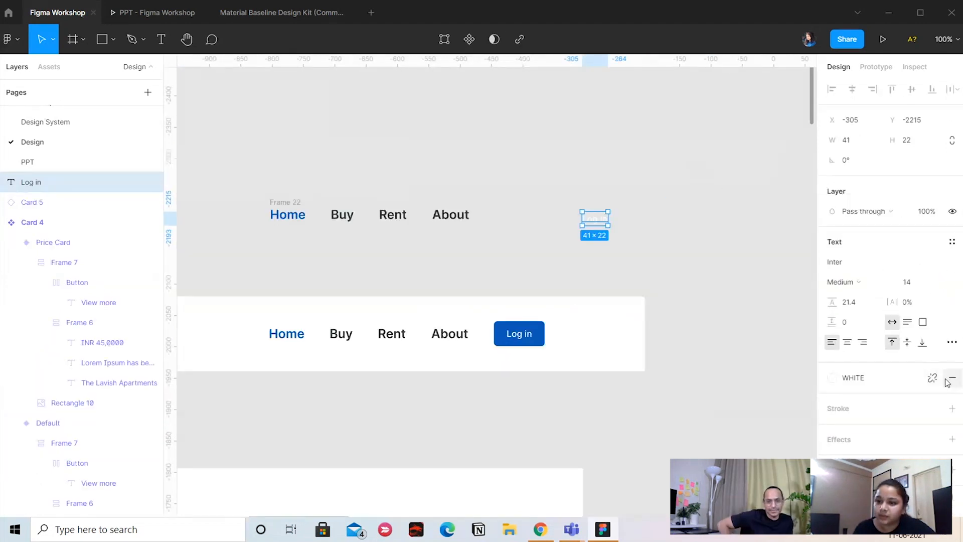
drag(597, 225, 593, 220)
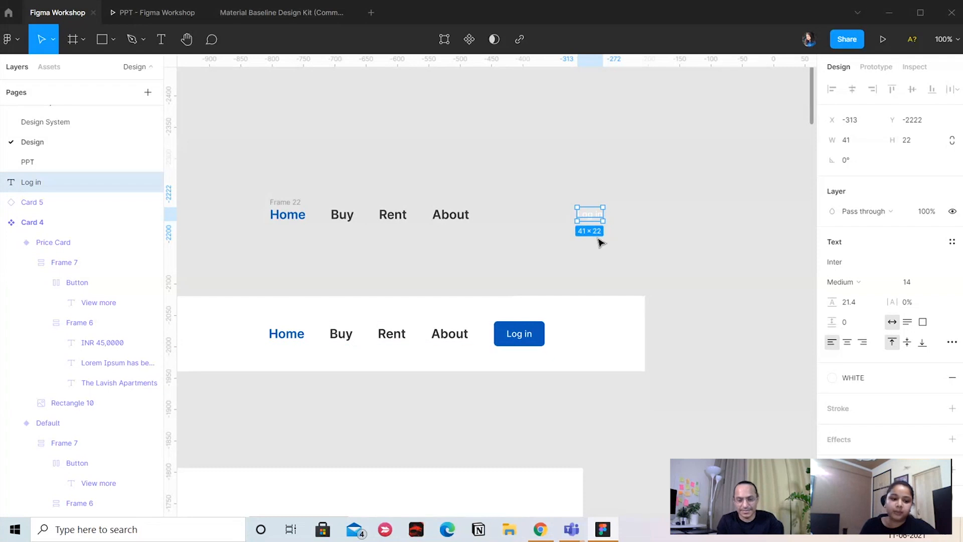
Add auto layout to the loose Log in text and set its top and bottom padding to 12
key(shift+a)
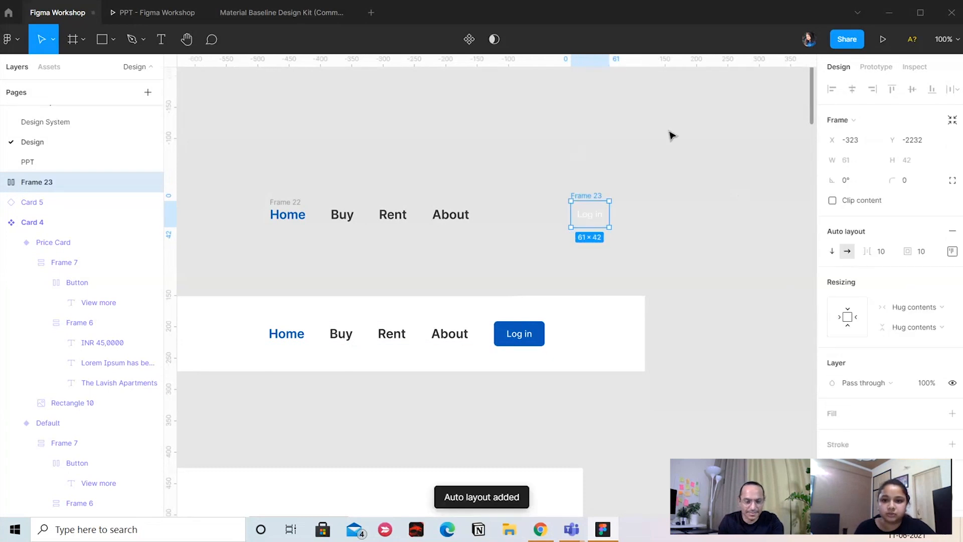
click(952, 252)
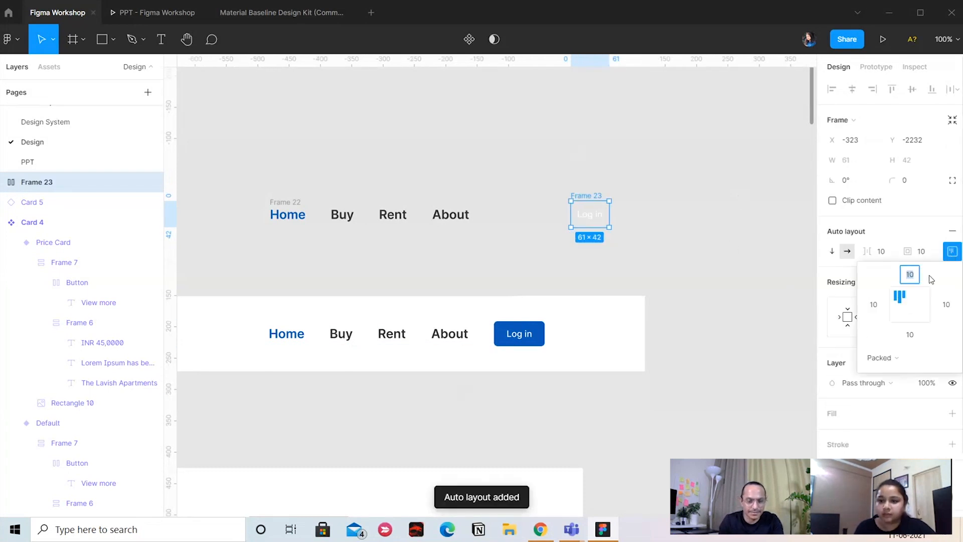
text(12)
key(Return)
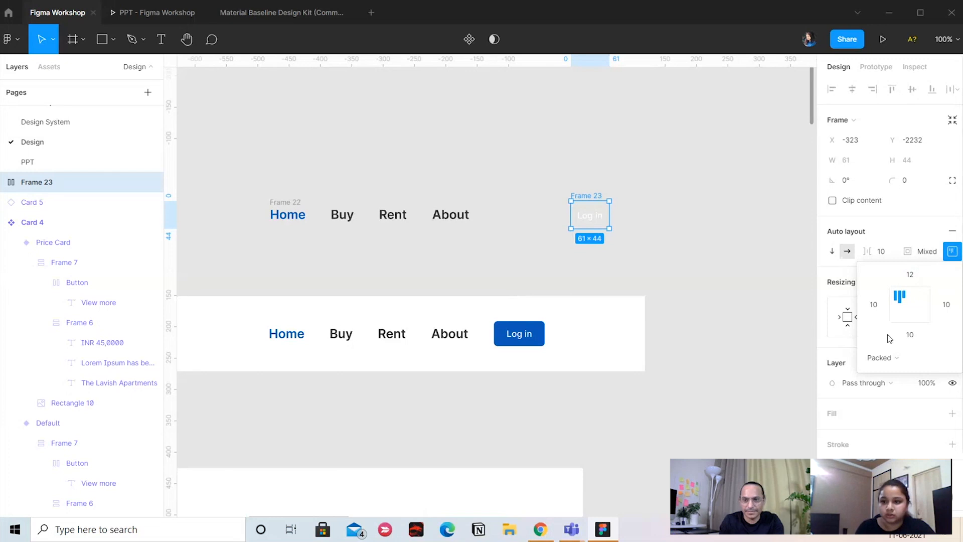
text(12)
key(Return)
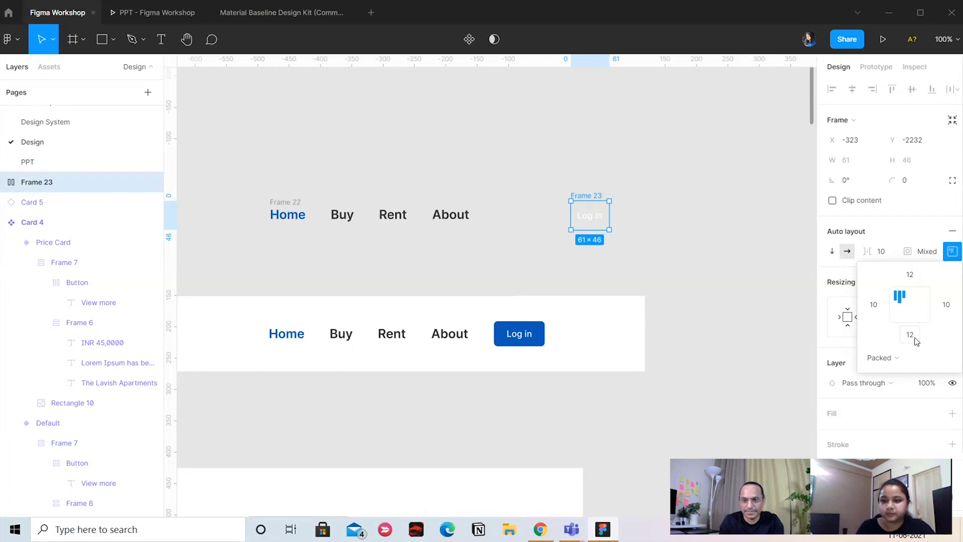
Set the left and right padding of the Log in auto layout frame to 16
click(880, 306)
text(16)
key(Return)
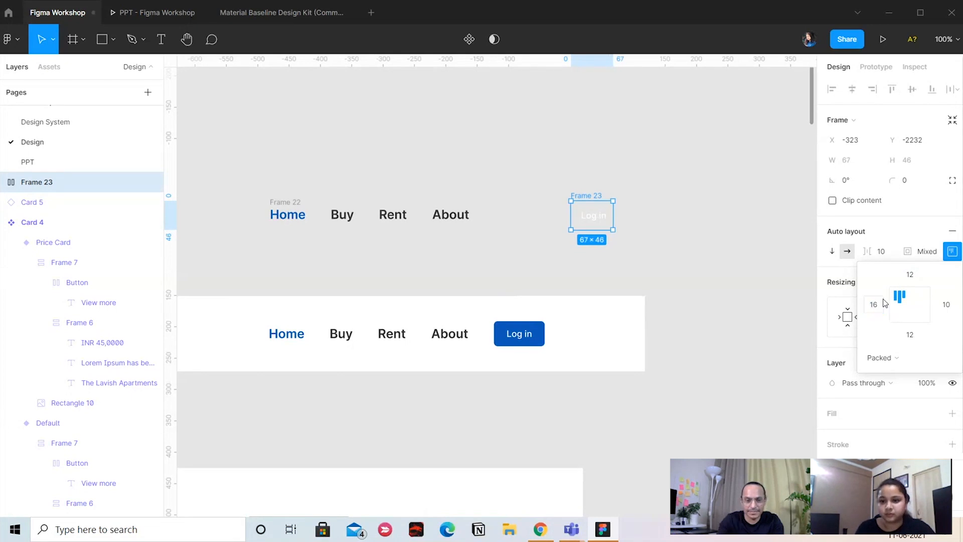
click(947, 312)
text(16)
key(Return)
click(739, 285)
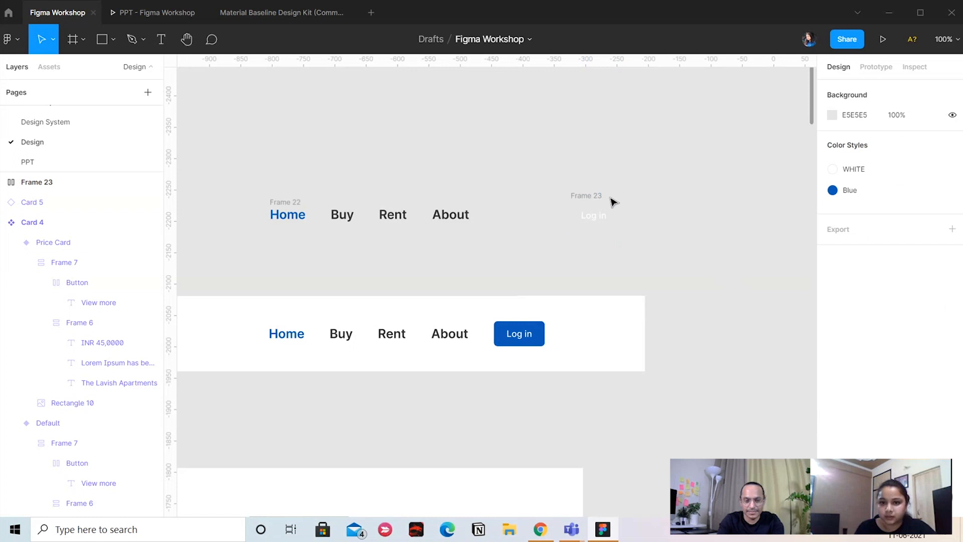
Change the Log in frame's WHITE selection color to the Blue color style
click(603, 198)
scroll(913, 331, down, 3)
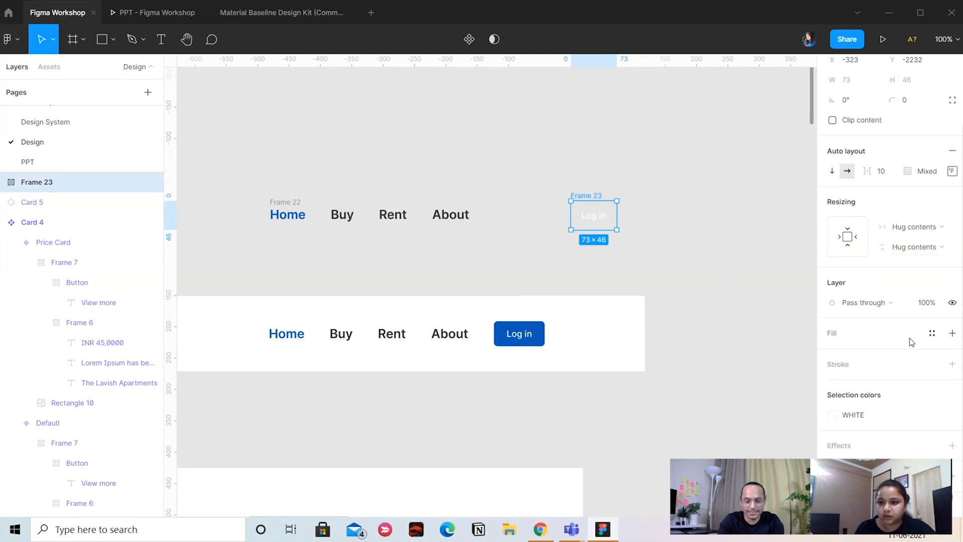
click(862, 420)
click(719, 340)
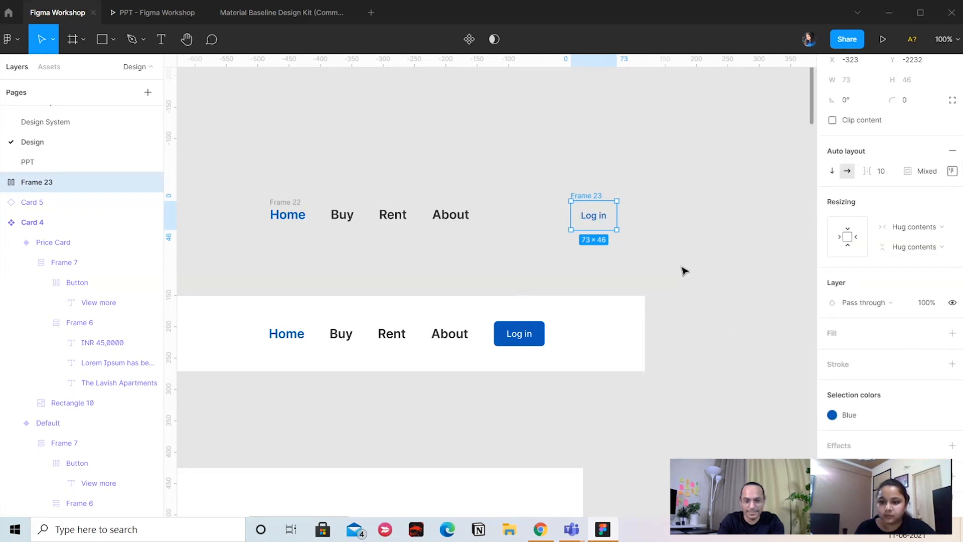
Undo the last selection color change and give the Log in frame a fill with the Blue color style
key(ctrl+z)
click(952, 333)
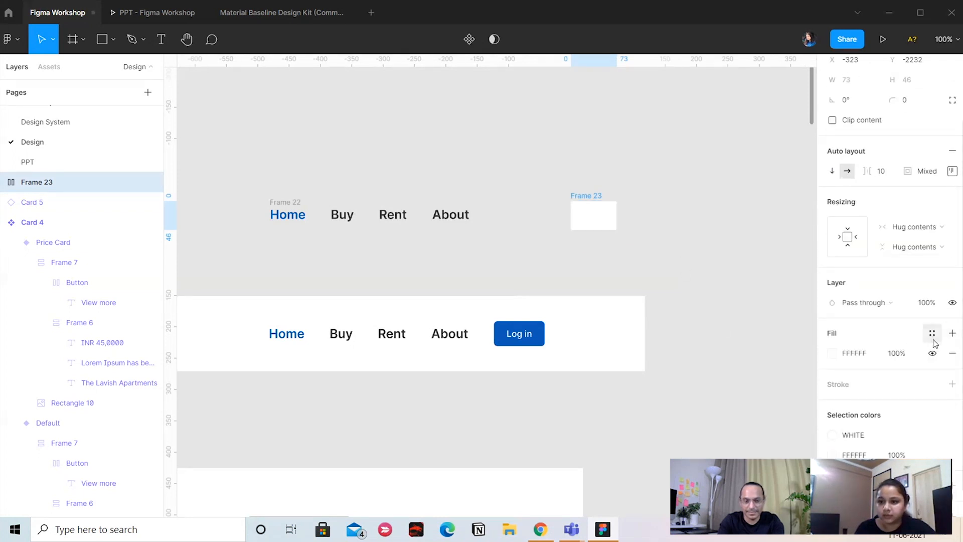
click(932, 334)
click(862, 346)
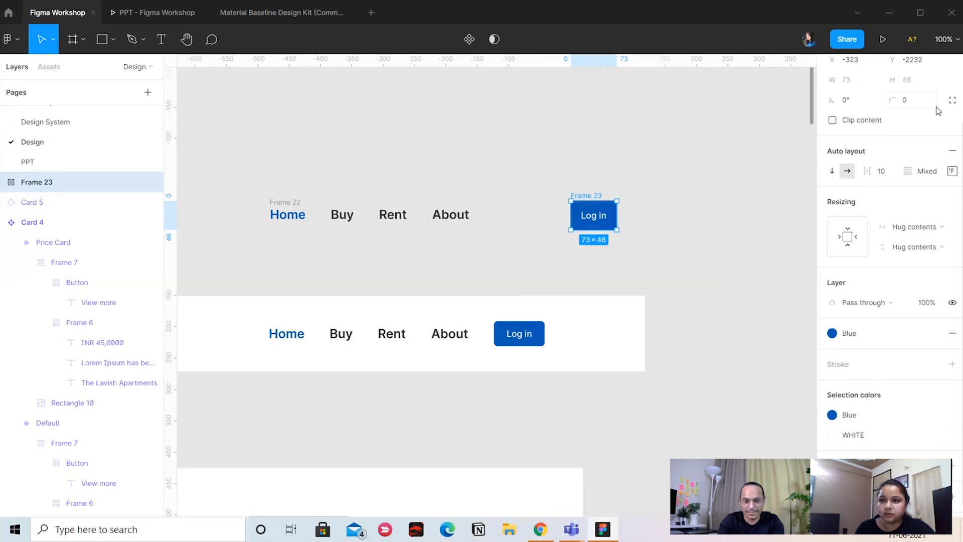
Set the Log in frame's corner radius to 4
scroll(915, 153, up, 2)
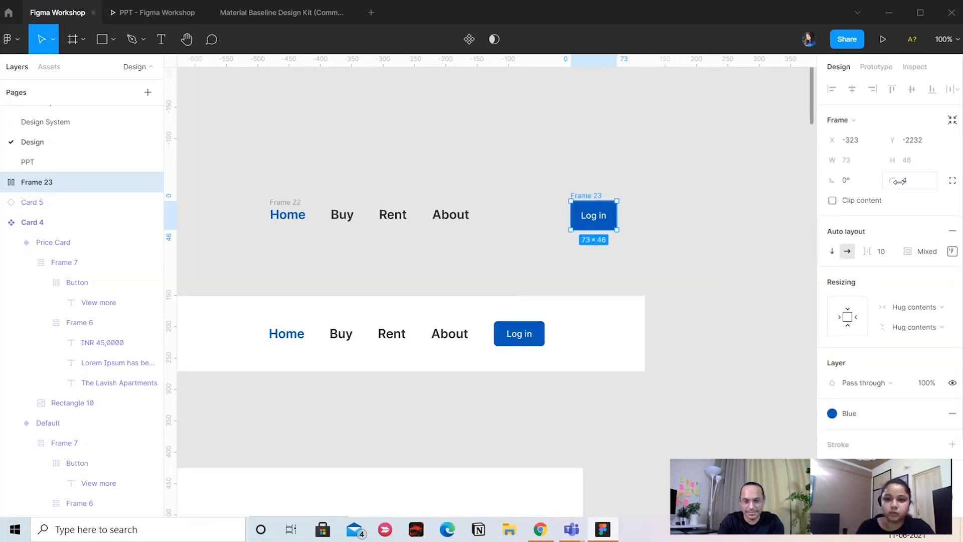
click(659, 282)
click(608, 216)
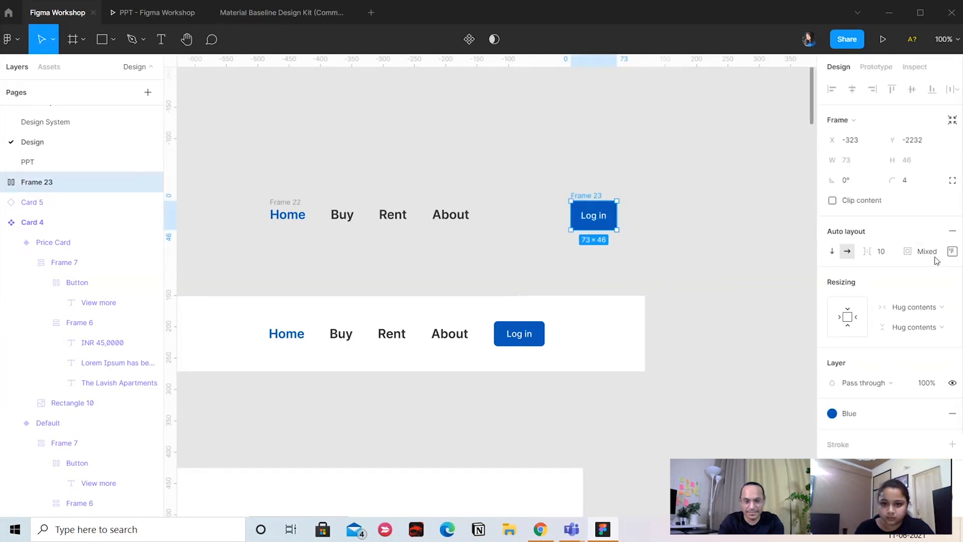
Set the Log in frame's top and bottom padding to 8 and move the frame closer to the About link
click(951, 250)
click(910, 281)
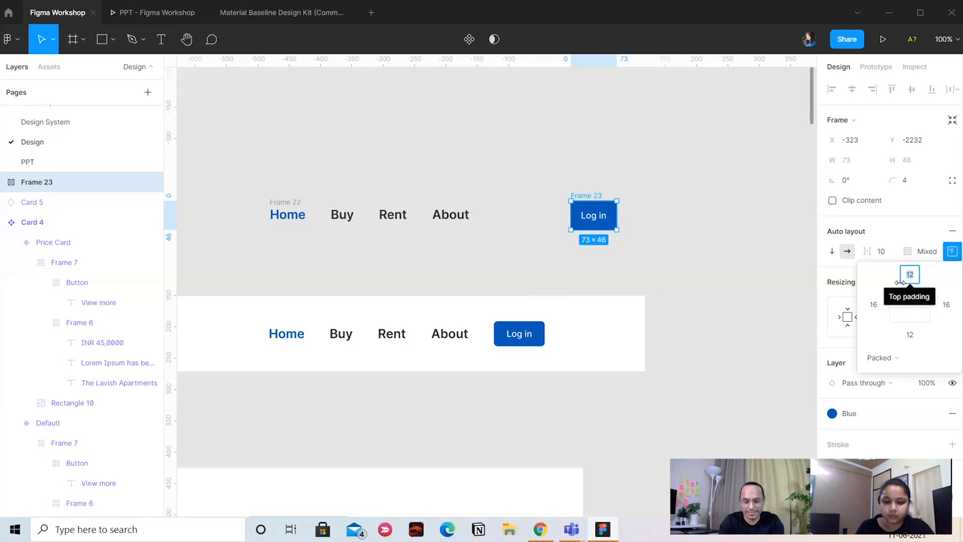
text(8)
key(Return)
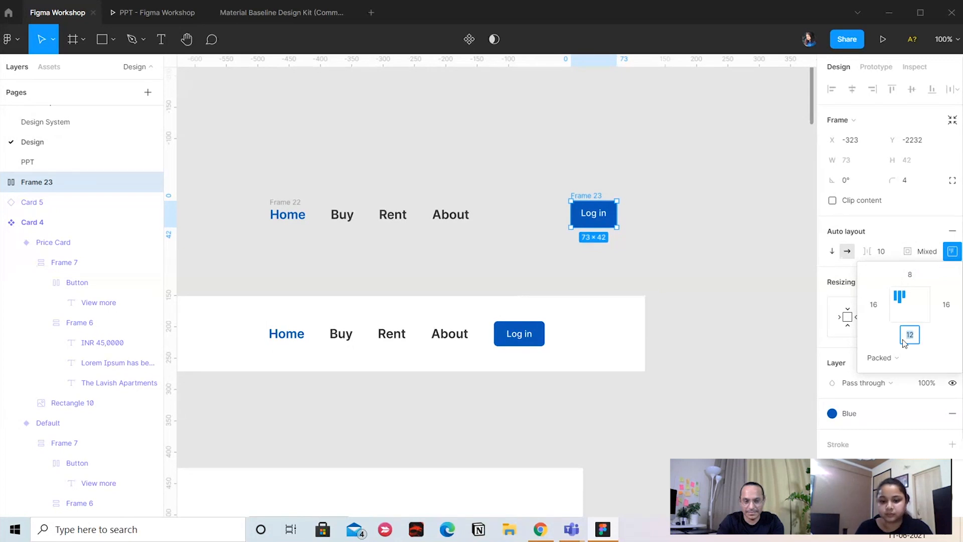
text(8)
key(Return)
click(492, 285)
drag(614, 236, 719, 230)
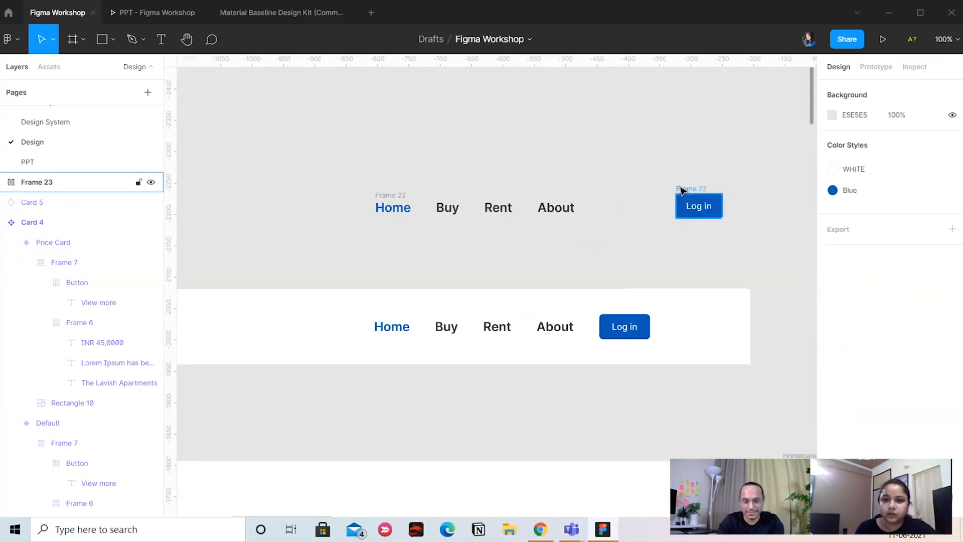
drag(681, 191, 555, 209)
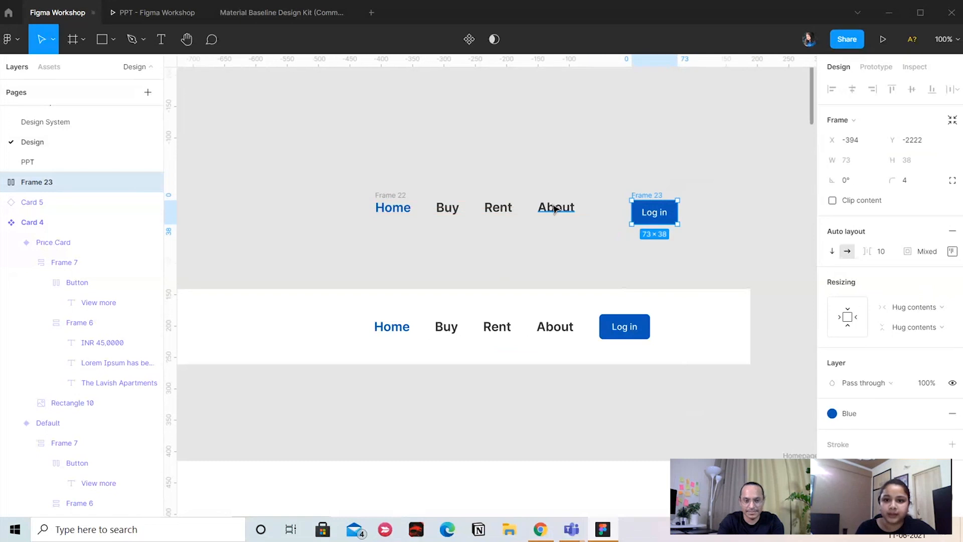
Rename the frame holding the four links as Nav Bar and move its layer directly below the Log in frame's layer
click(393, 195)
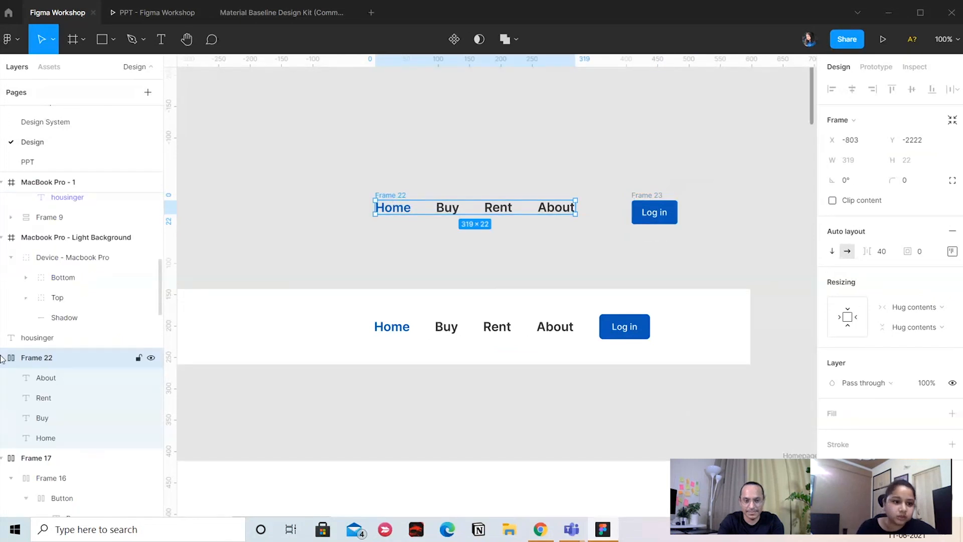
click(4, 358)
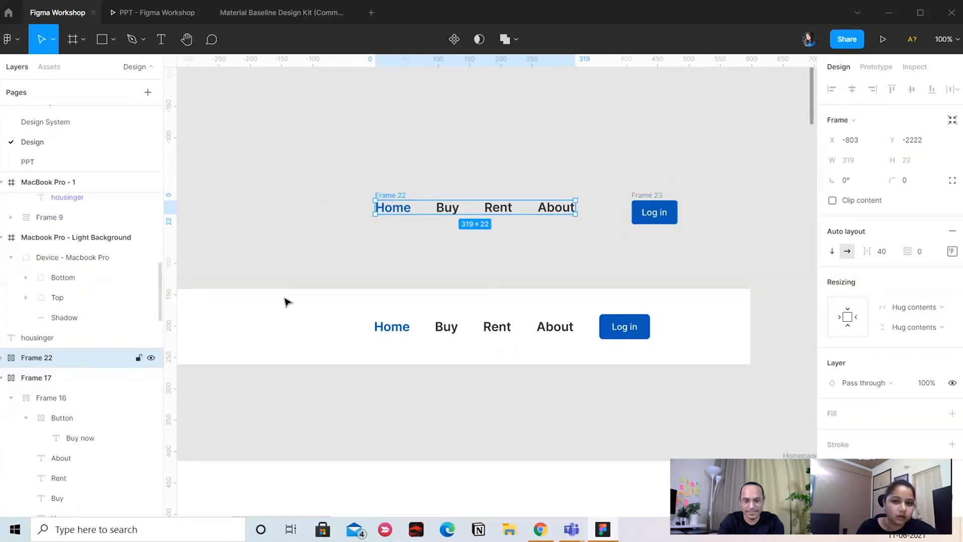
double_click(86, 357)
text(Nav)
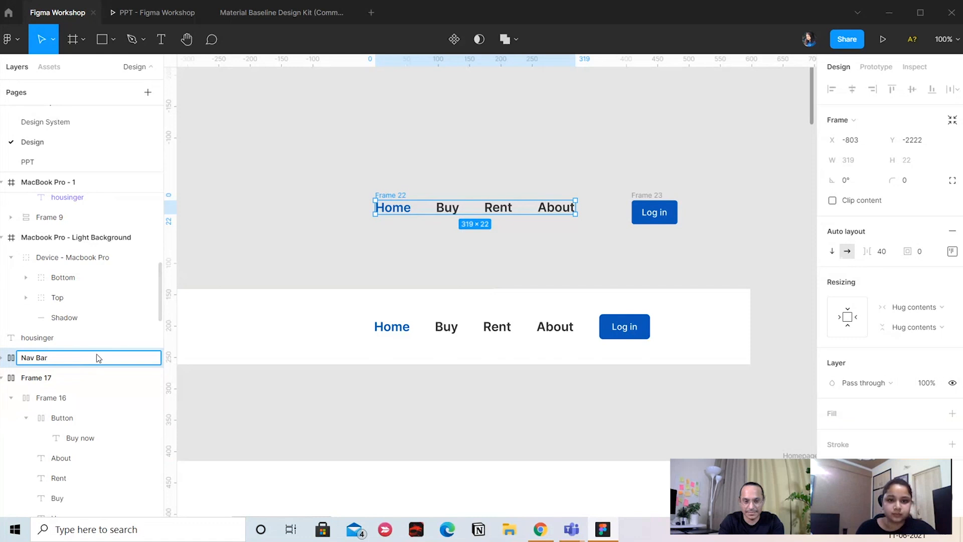
text( Bar)
click(389, 219)
click(393, 195)
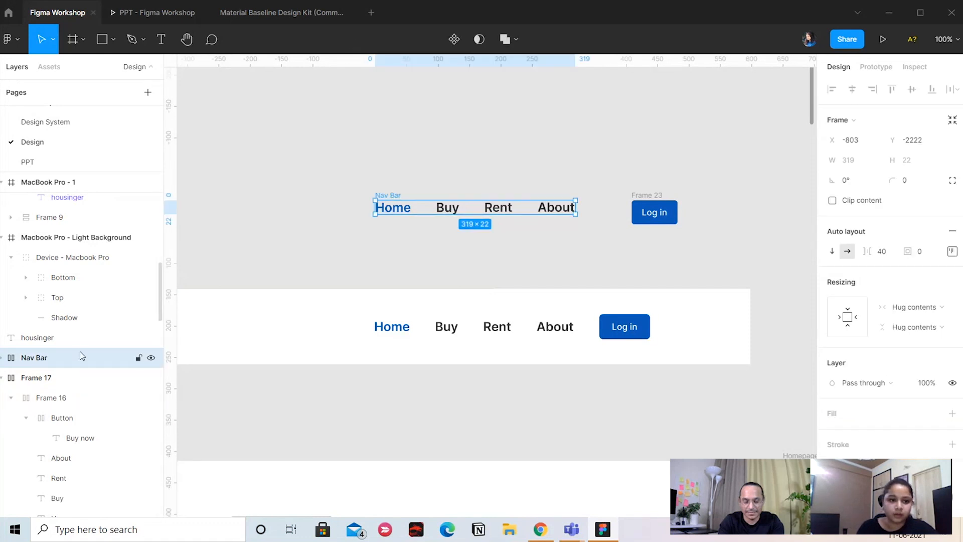
drag(80, 355, 65, 198)
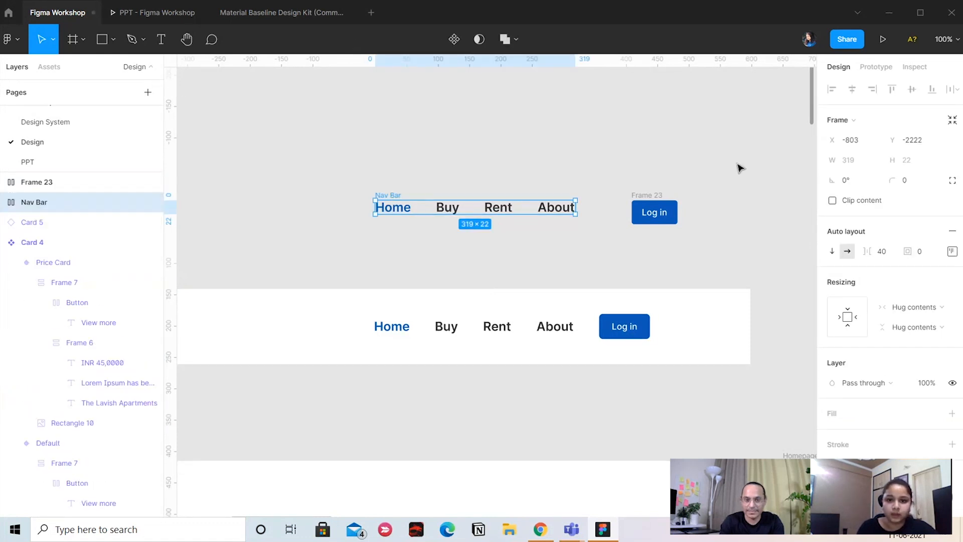
Rename the Log in frame as Log In Button
click(654, 212)
double_click(95, 187)
text(L)
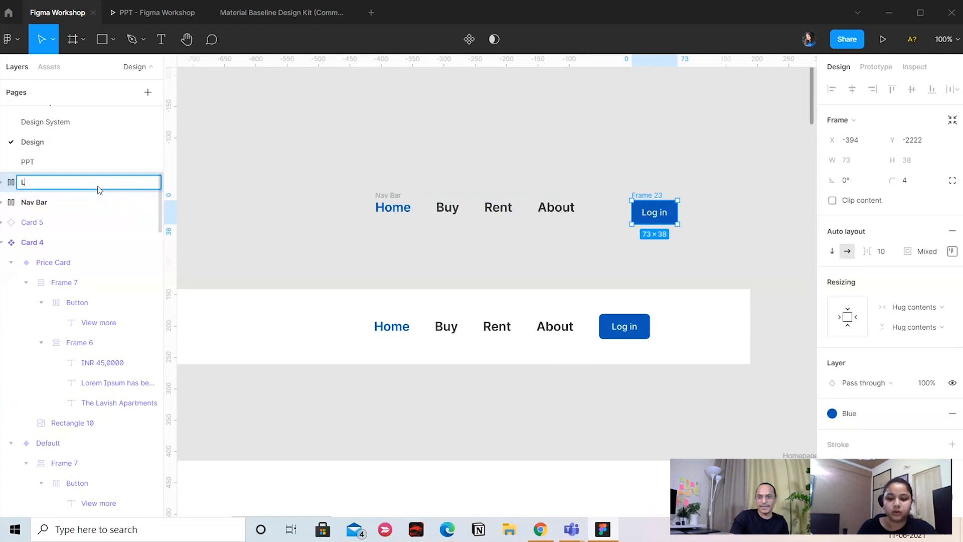
text(og In Button)
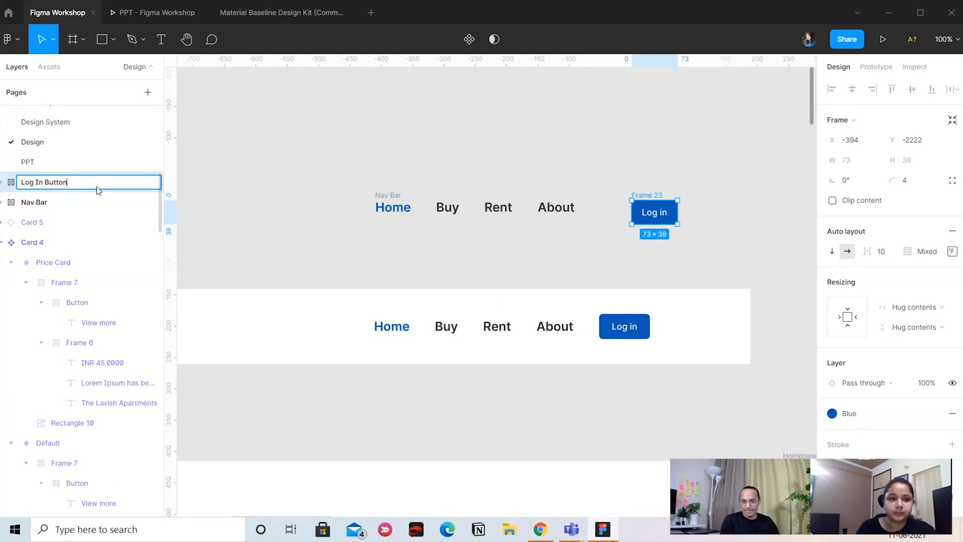
click(271, 137)
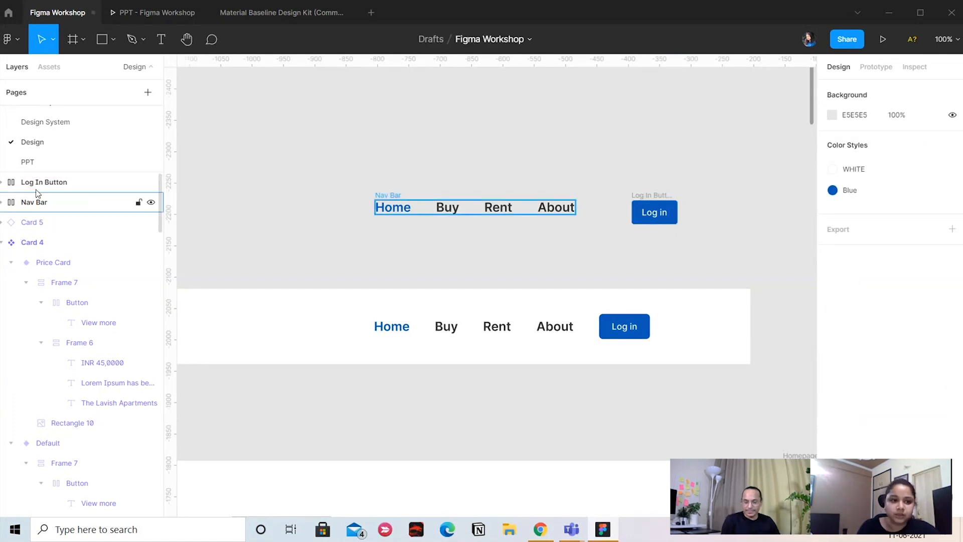
Nest the Log In Button in the Nav Bar frame and take it back out onto the canvas
click(65, 182)
drag(59, 207, 58, 206)
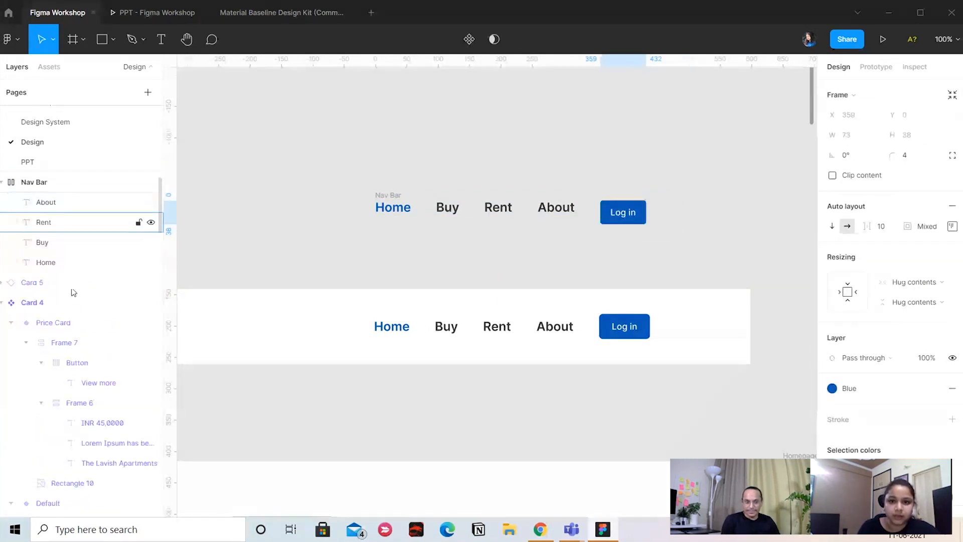
click(701, 224)
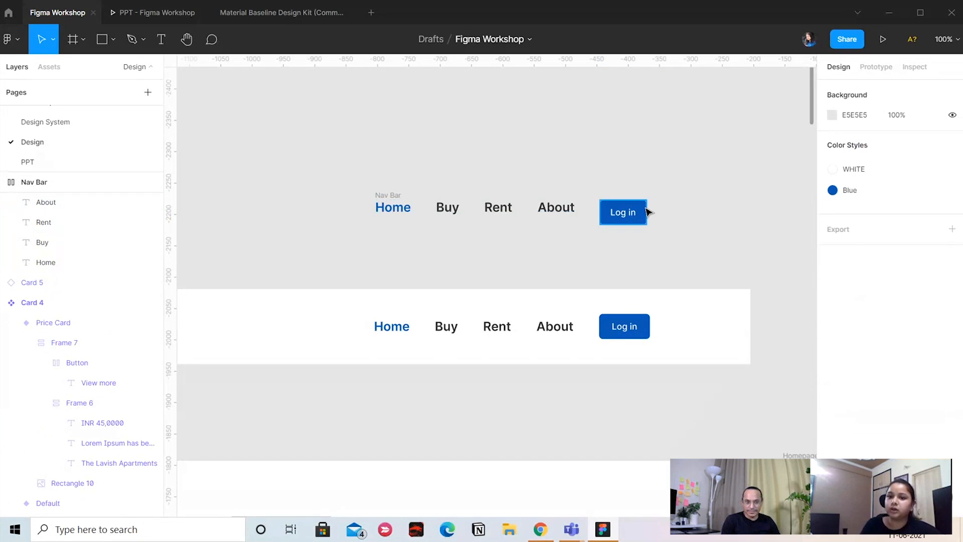
drag(644, 210, 682, 184)
click(680, 124)
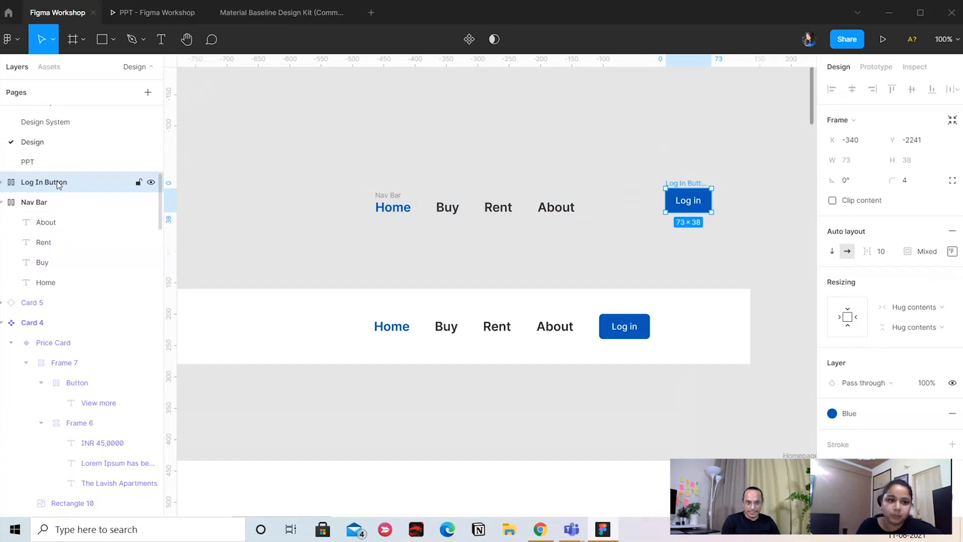
Nest the Log In Button in the Nav Bar frame and reorder it to follow the About link
drag(60, 182, 54, 242)
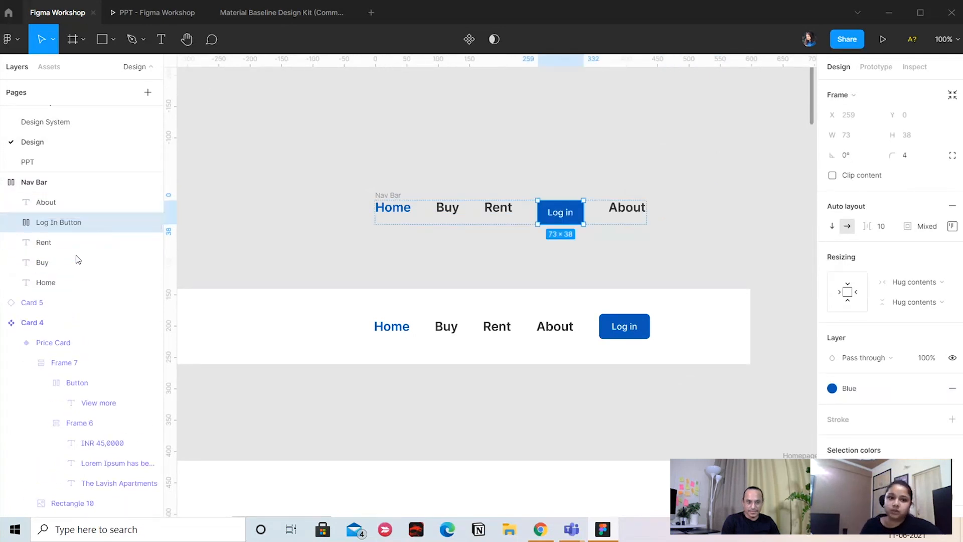
drag(65, 226, 67, 184)
click(484, 146)
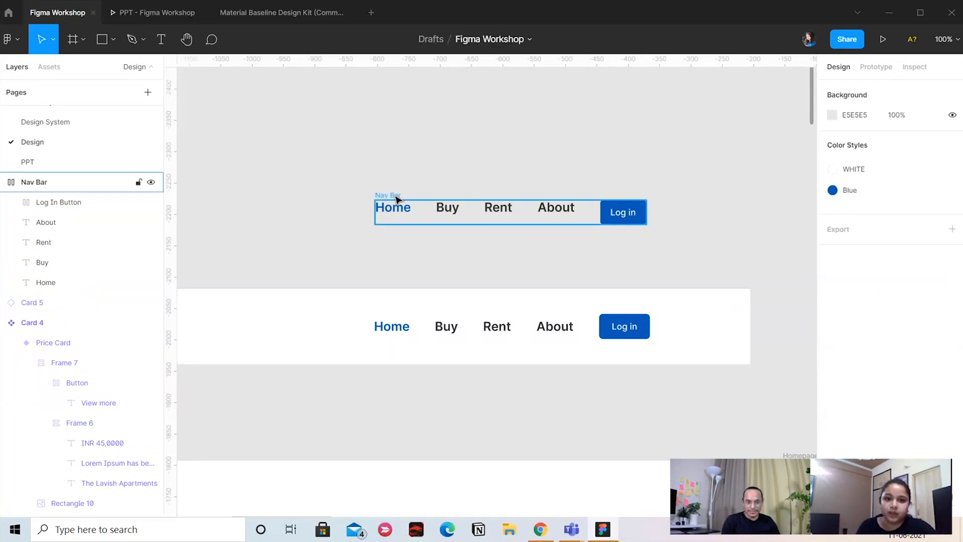
Set the Nav Bar's auto layout alignment to center so the links line up with the Log In Button
click(637, 220)
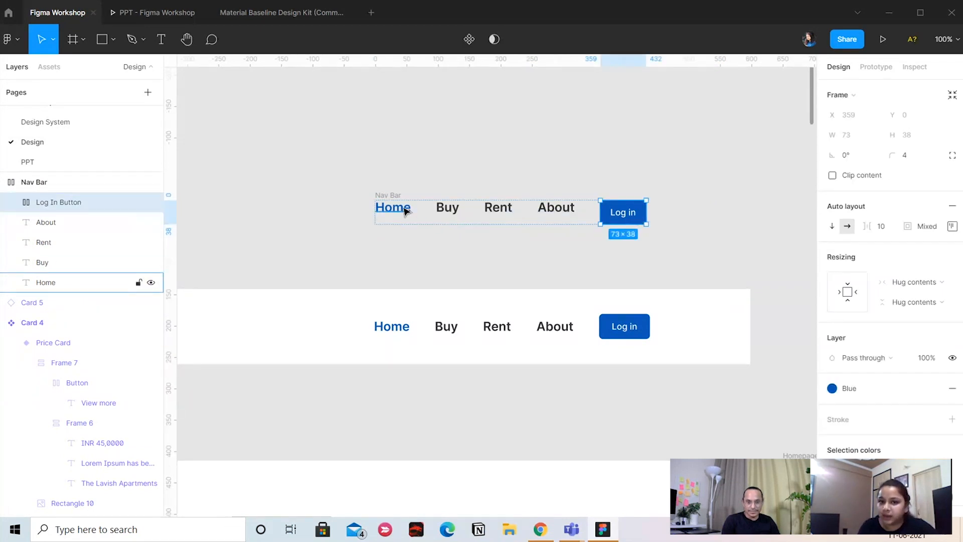
click(753, 205)
click(397, 201)
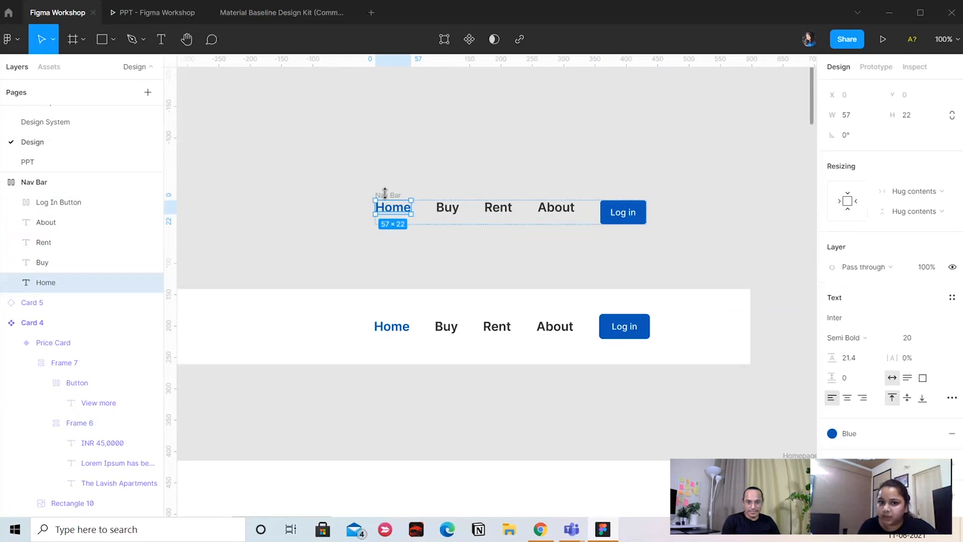
click(384, 194)
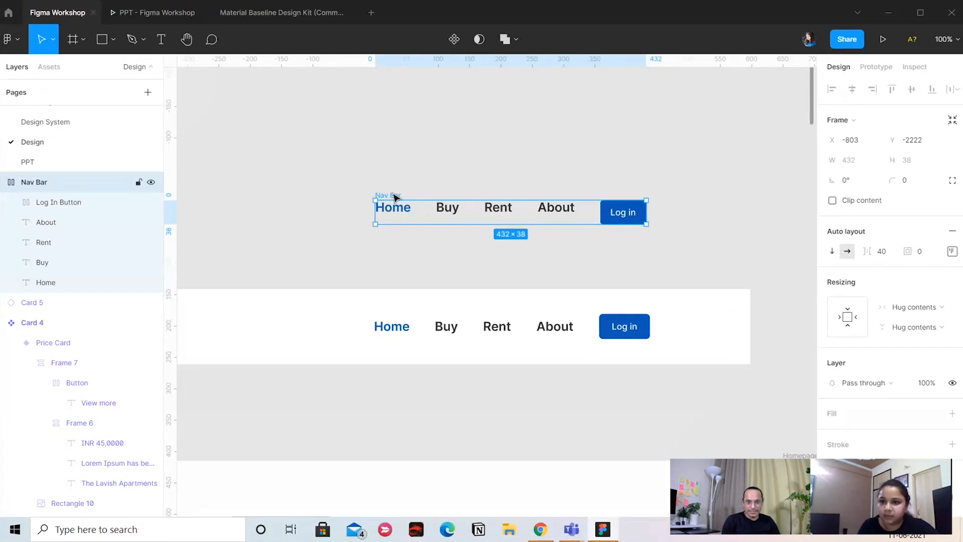
click(952, 251)
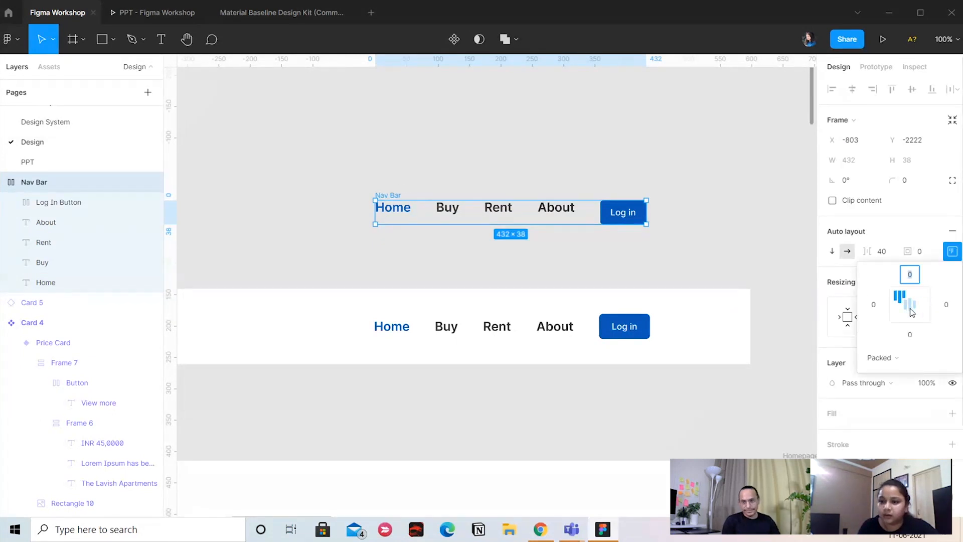
click(910, 309)
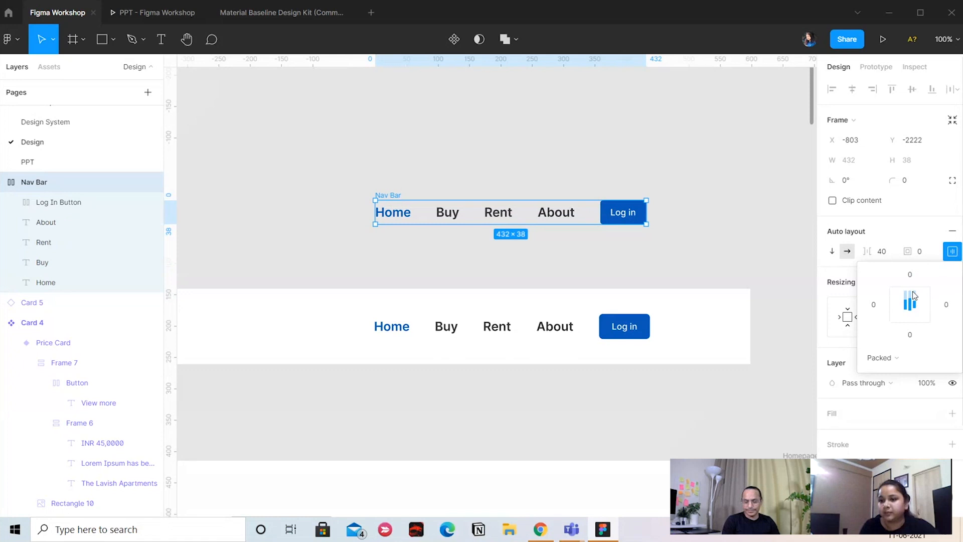
click(914, 295)
click(911, 310)
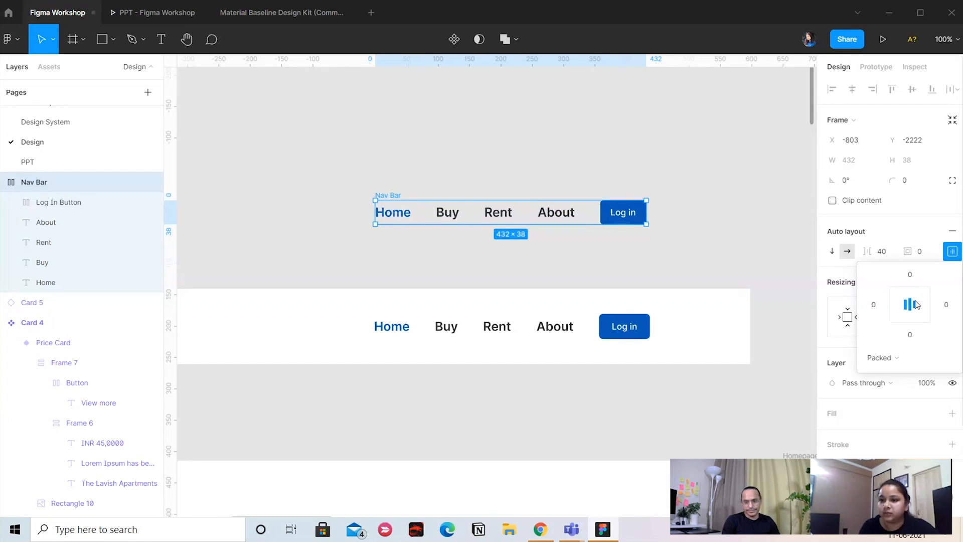
click(628, 146)
Move the housinger text into vertical alignment with the Nav Bar links and rename its layer LOGO
drag(393, 195, 580, 152)
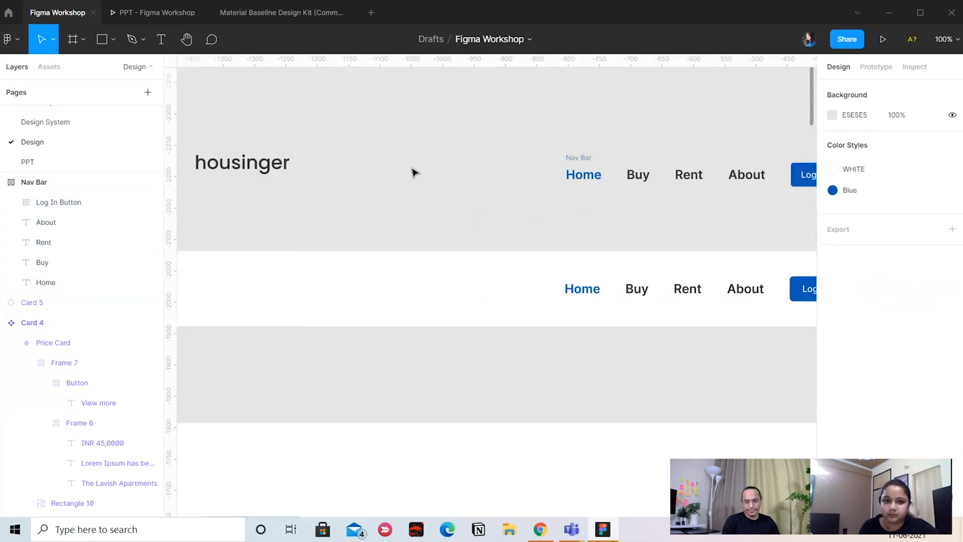
drag(274, 166, 302, 182)
drag(569, 186, 619, 197)
drag(352, 191, 362, 186)
drag(550, 218, 487, 215)
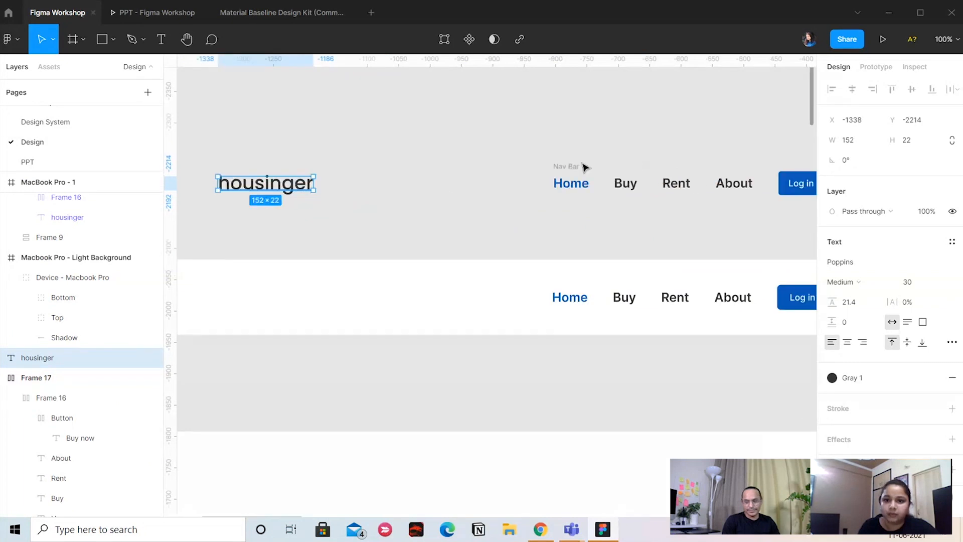
double_click(76, 361)
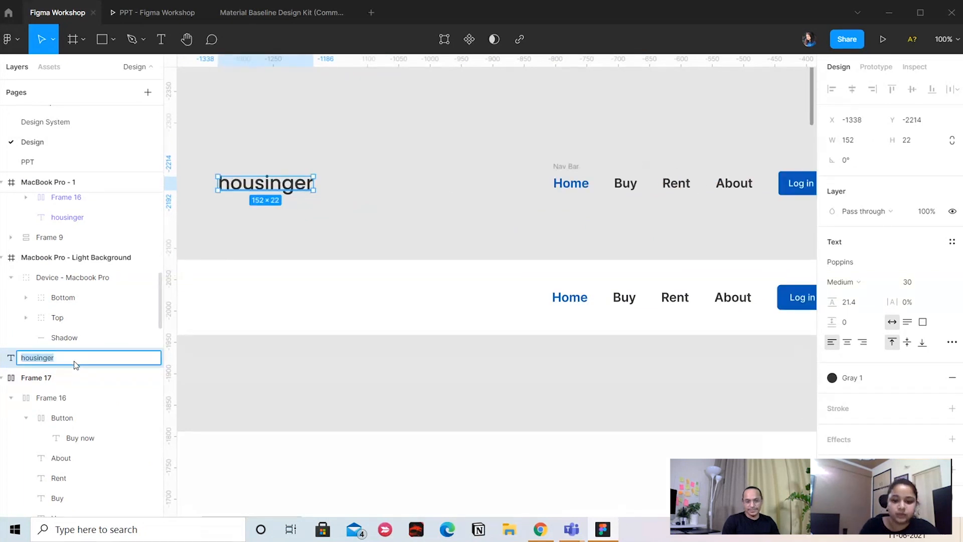
click(488, 199)
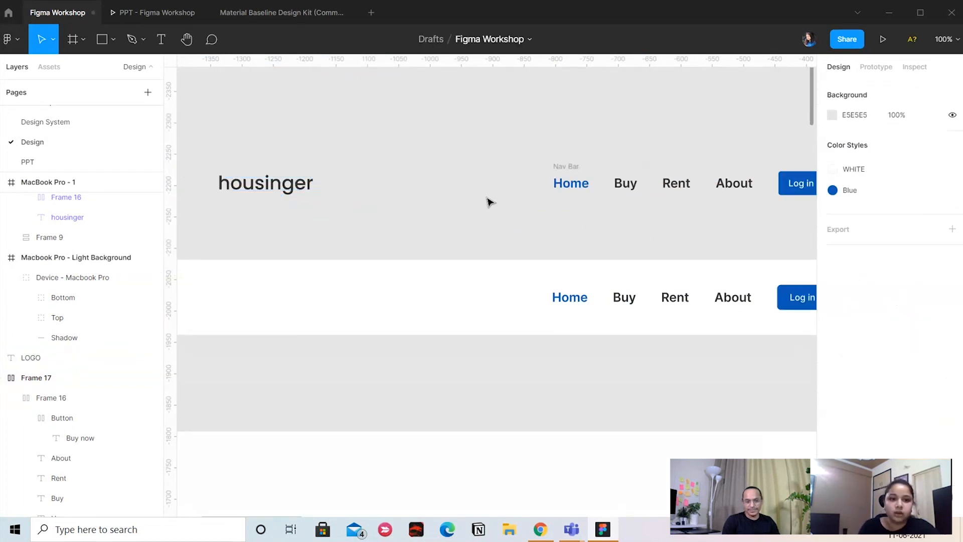
Combine the LOGO text and the Nav Bar into one horizontal auto layout frame with center alignment
click(252, 192)
shift+click(563, 168)
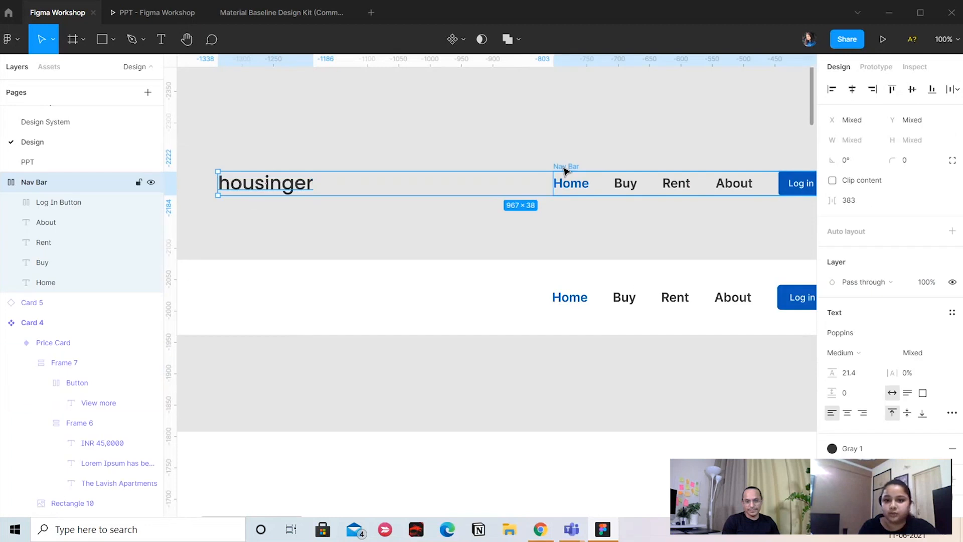
mouse_move(632, 140)
mouse_down()
mouse_move(520, 151)
mouse_move(640, 130)
mouse_up()
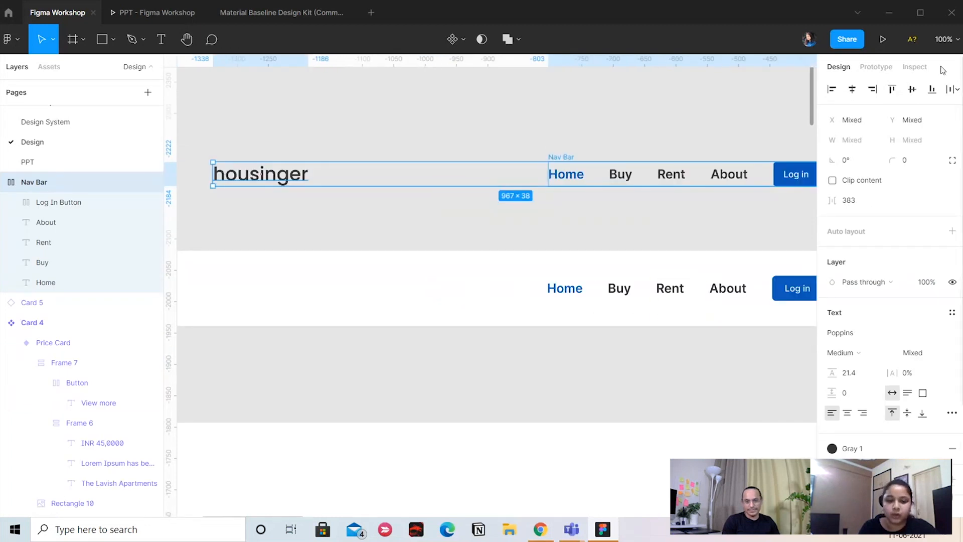
key(shift+a)
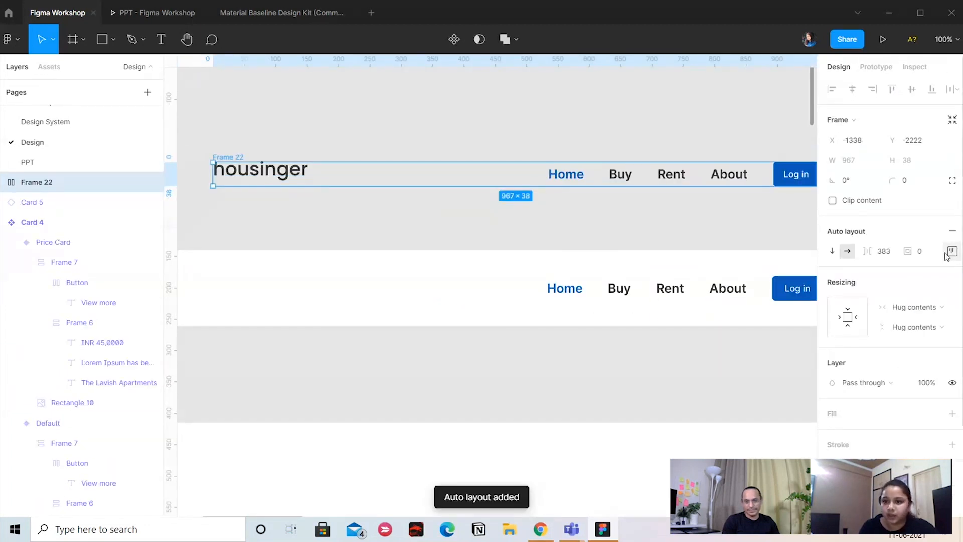
click(947, 255)
click(911, 307)
click(466, 123)
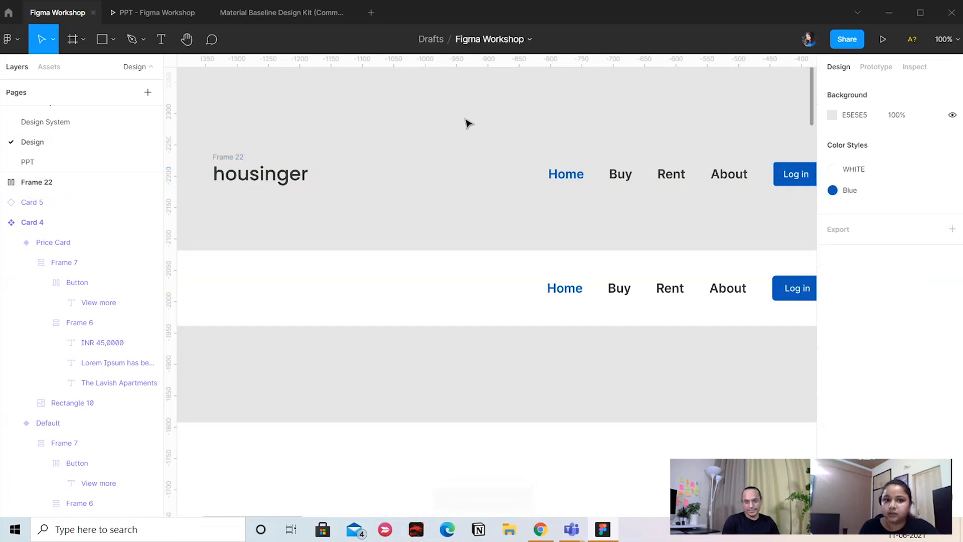
Add a white FFFFFF fill to Frame 22, which holds the logo and navigation links
click(236, 158)
scroll(910, 377, down, 3)
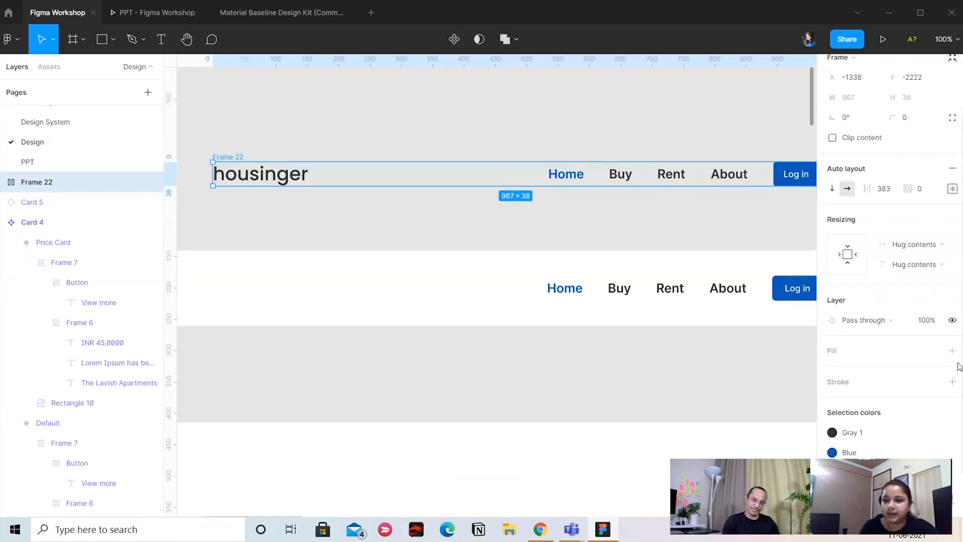
click(952, 351)
key(minus)
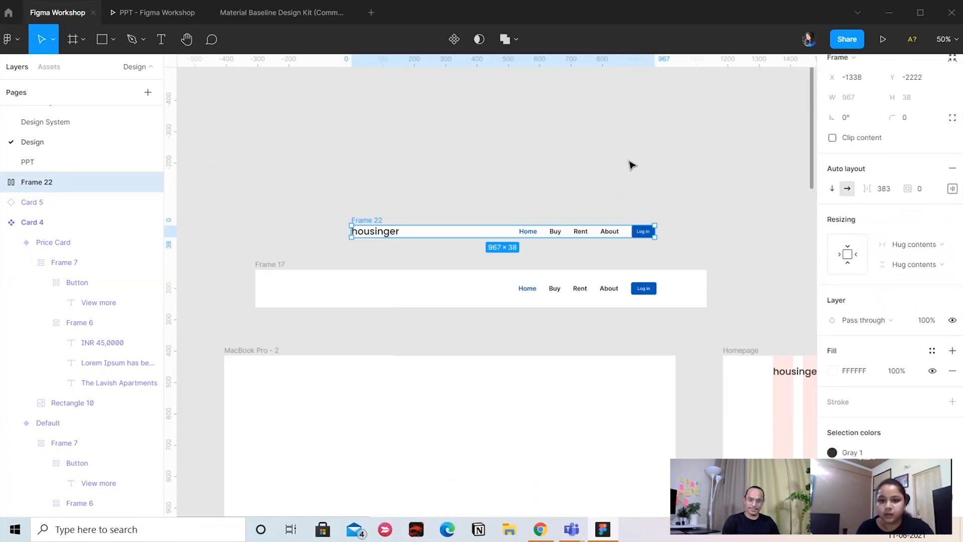
Set Frame 22's top and bottom padding to 40 and move the frame up, away from Frame 17
click(951, 188)
text(40)
key(Return)
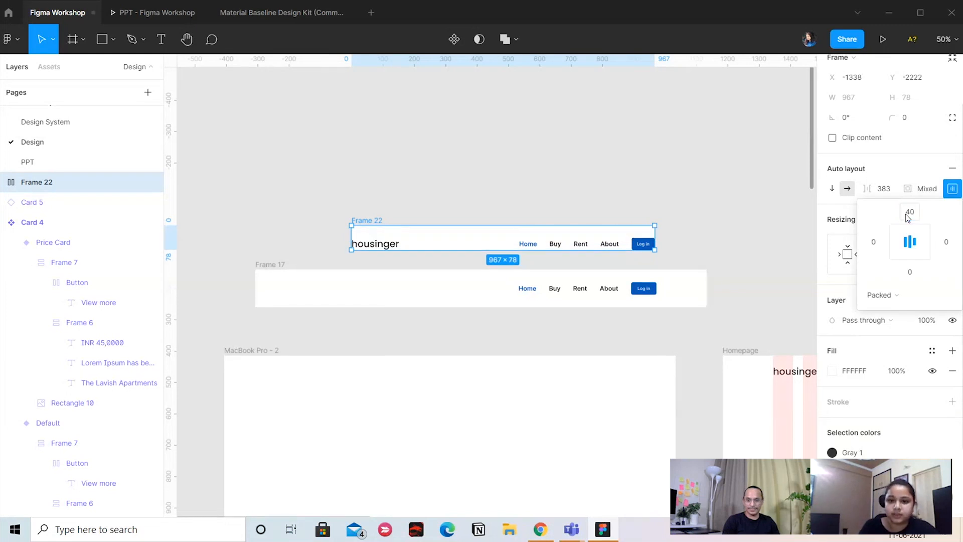
click(909, 278)
text(4)
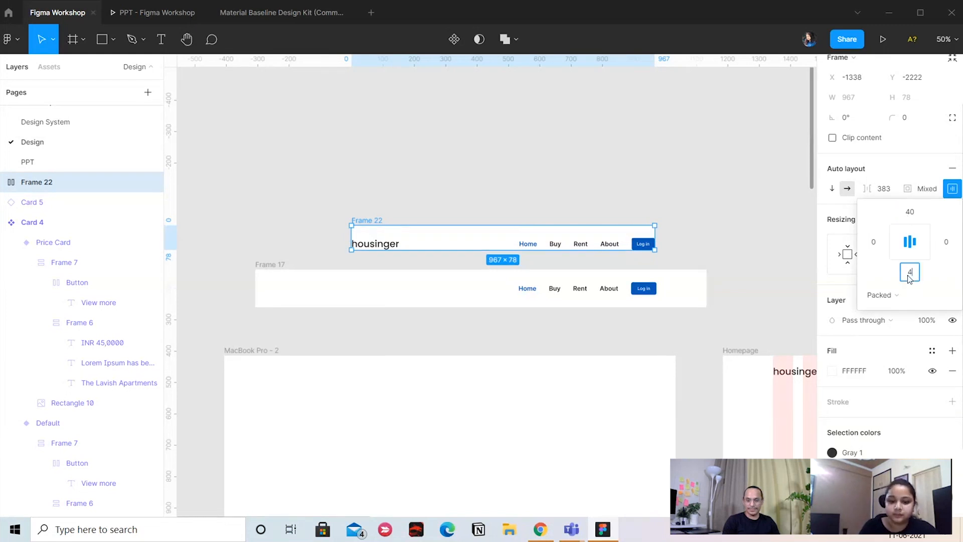
text(5,0)
key(Return)
click(417, 200)
drag(375, 220, 333, 157)
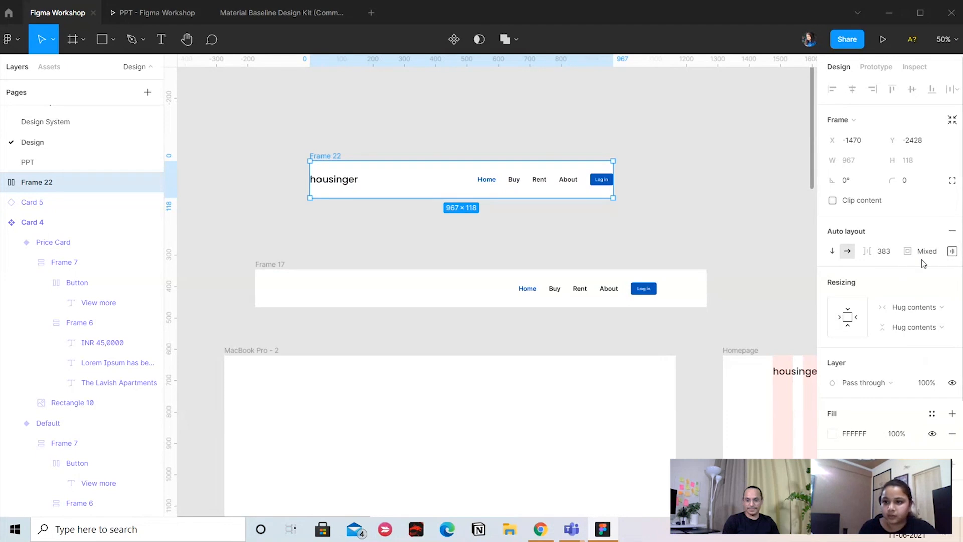
Set Frame 22's left and right auto layout padding to 160
click(952, 253)
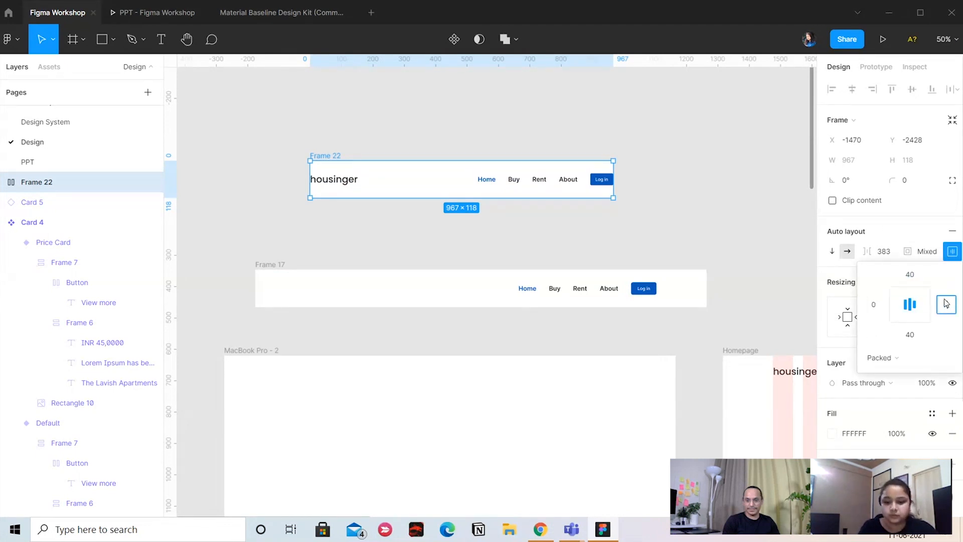
text(160)
key(Return)
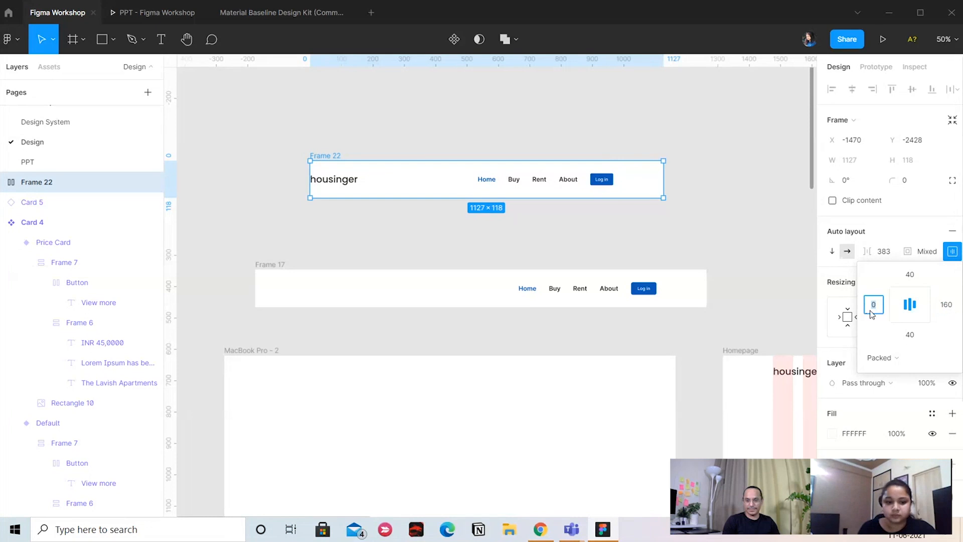
click(654, 242)
drag(653, 241, 588, 195)
click(266, 109)
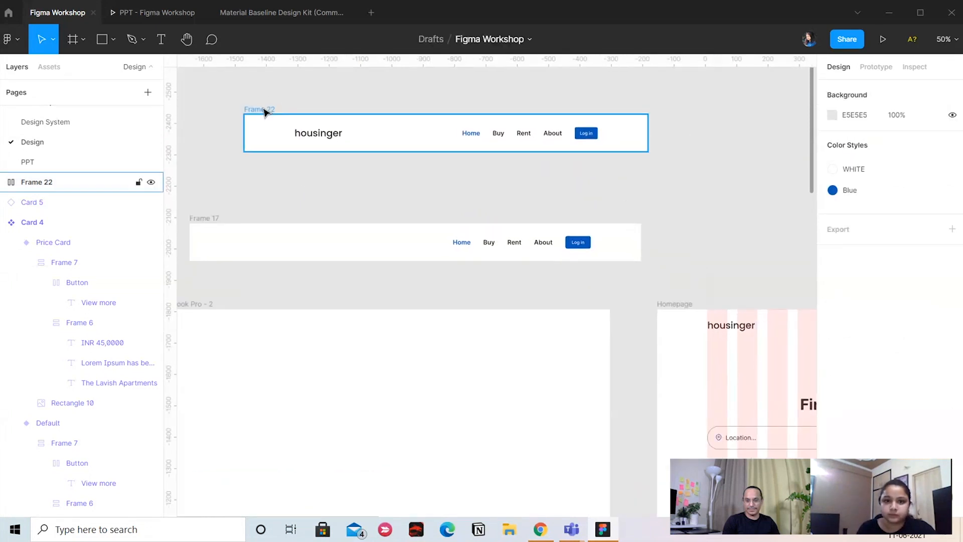
Try right-center alignment in the nested Nav Bar's auto layout and set it to left-center
click(556, 139)
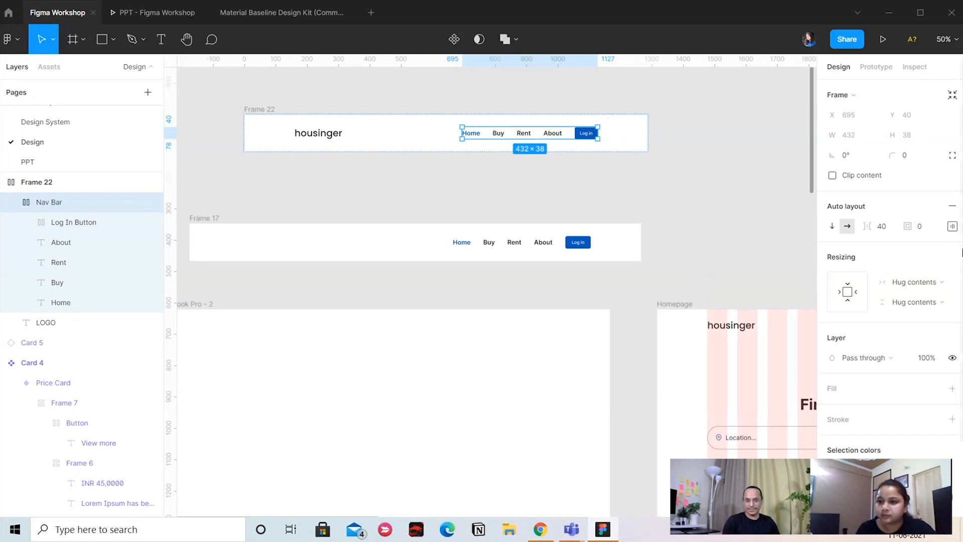
click(952, 226)
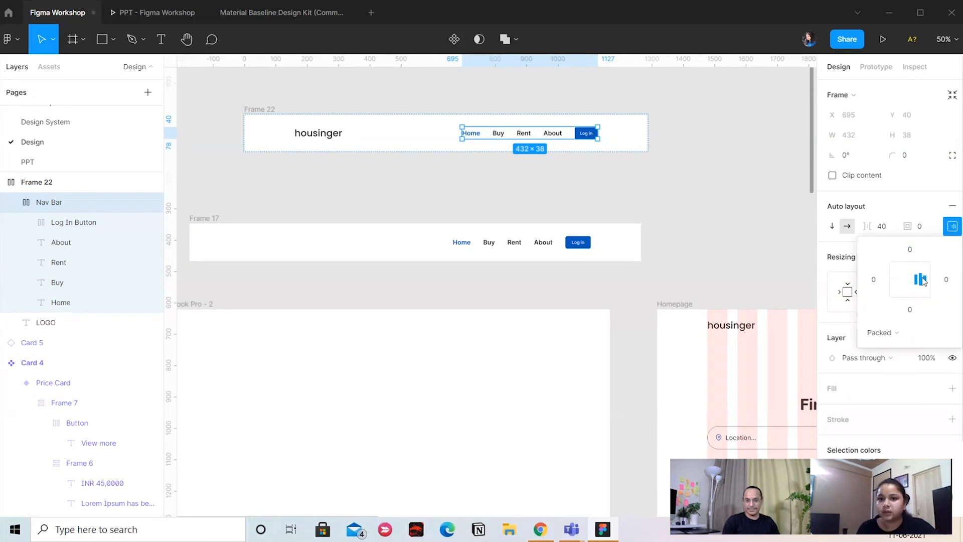
click(603, 167)
click(584, 138)
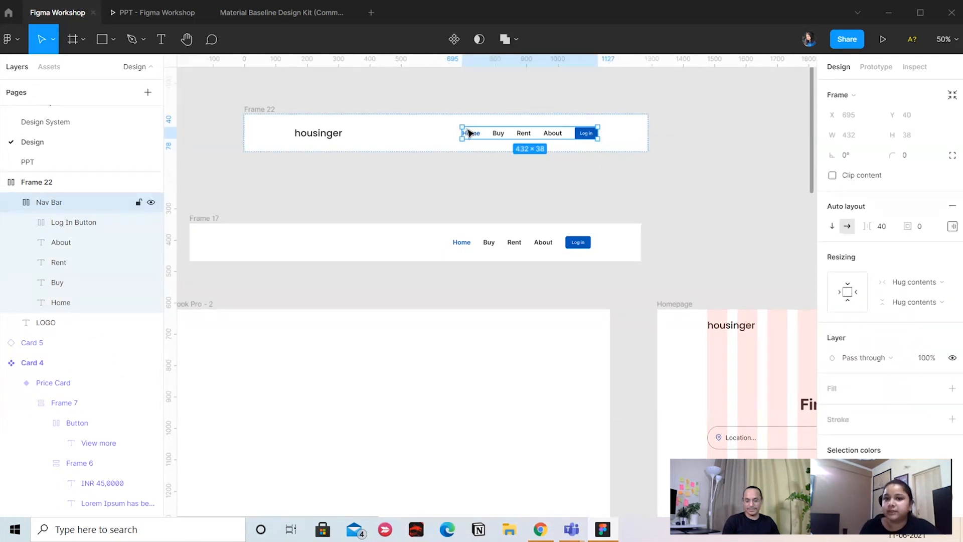
scroll(684, 146, right, 1)
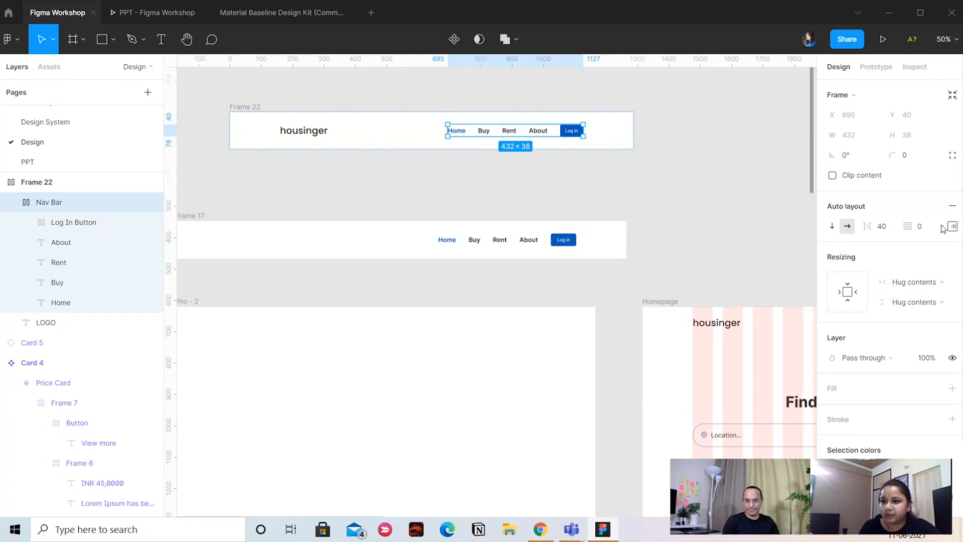
click(952, 226)
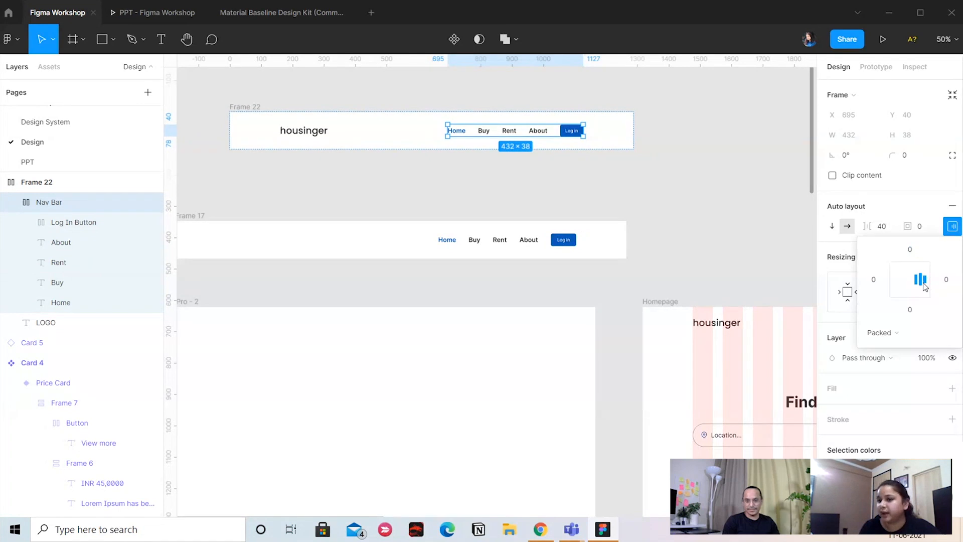
scroll(589, 176, up, 1)
scroll(589, 175, left, 1)
key(alt)
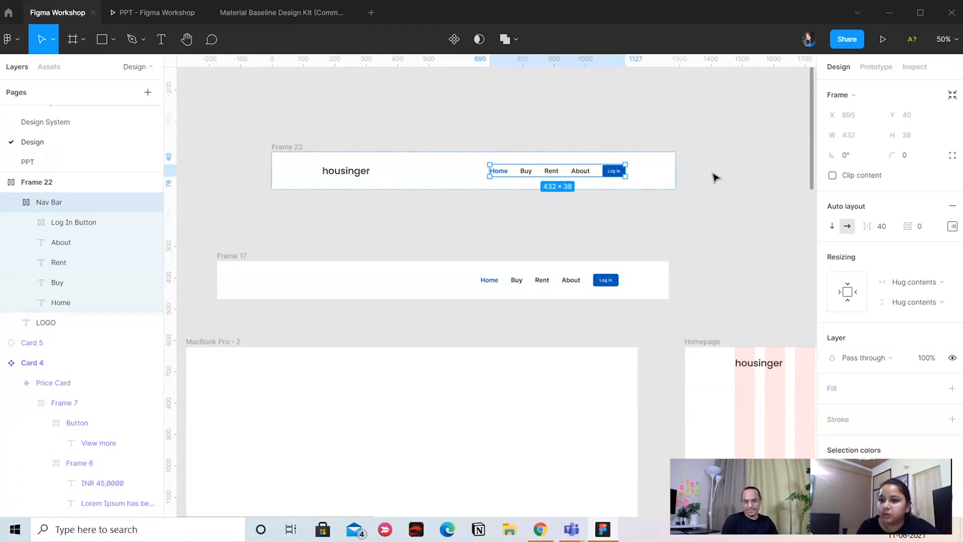
click(951, 226)
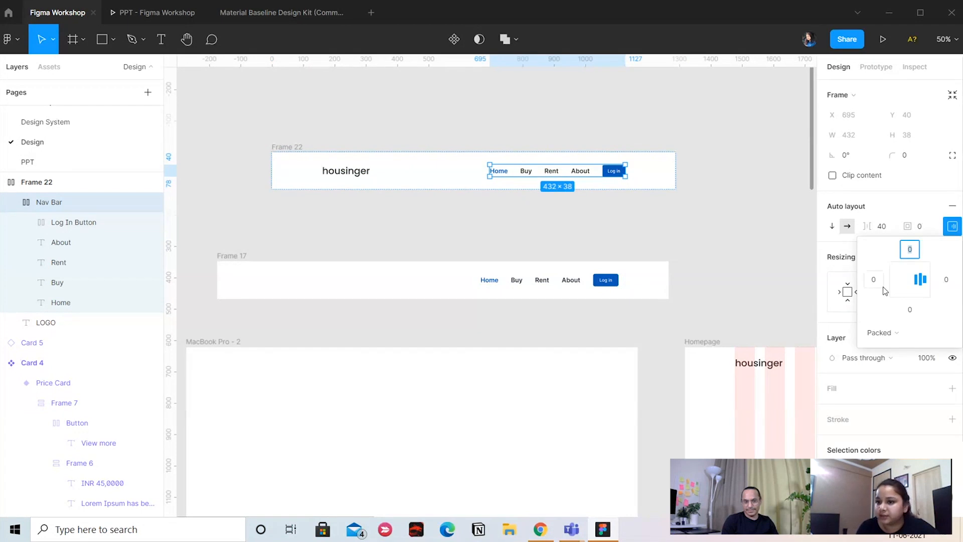
click(899, 279)
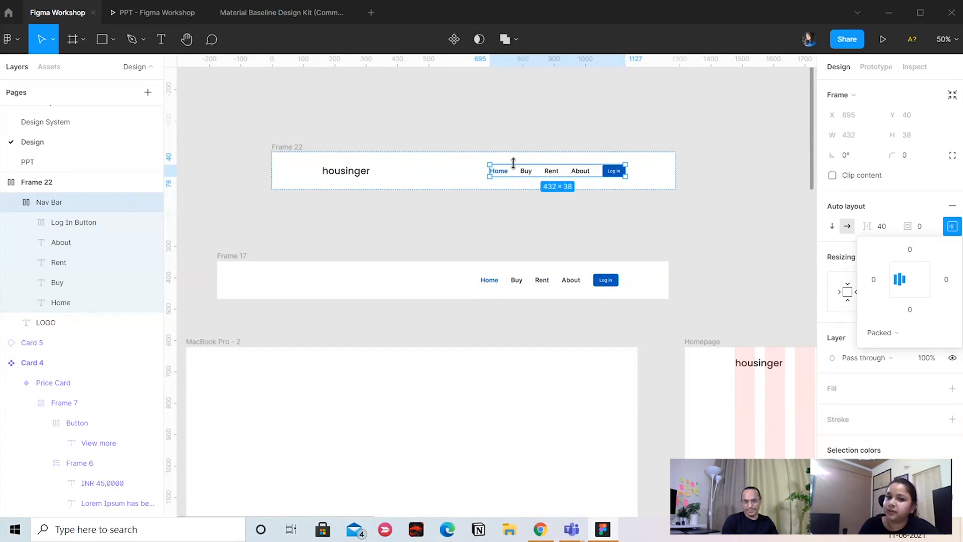
Duplicate the Home link twice inside the Nav Bar and check the bar's distances to the edges of Frame 22
click(508, 174)
key(ctrl+d)
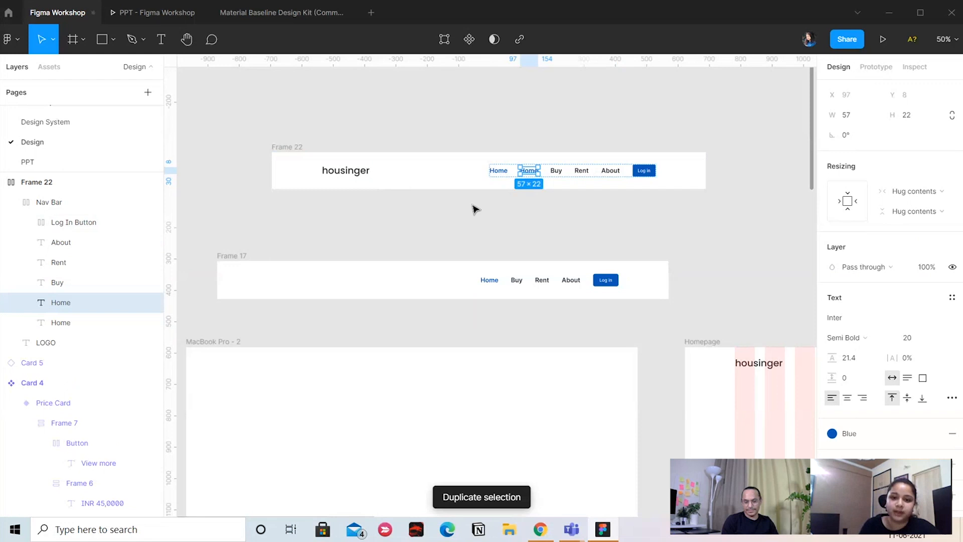
key(ctrl+d)
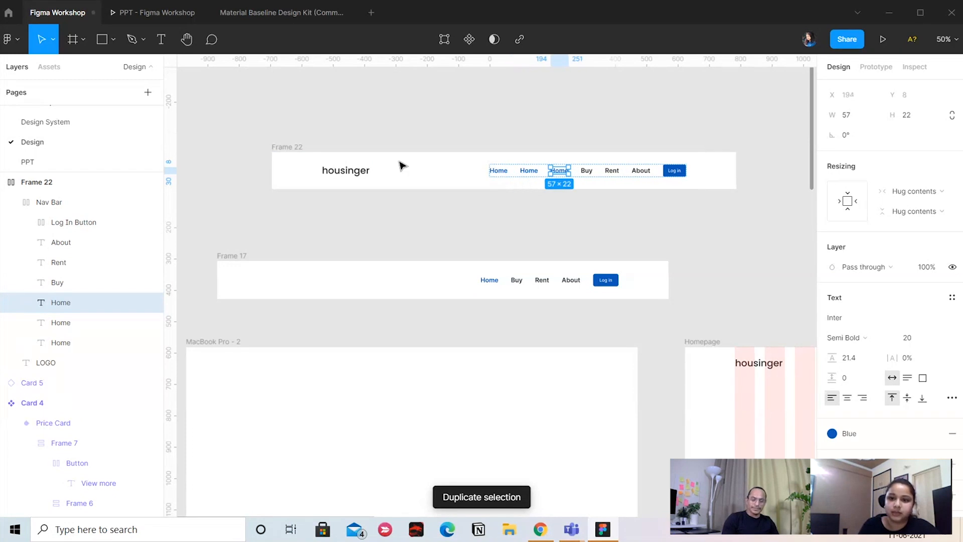
click(694, 222)
click(546, 168)
click(952, 225)
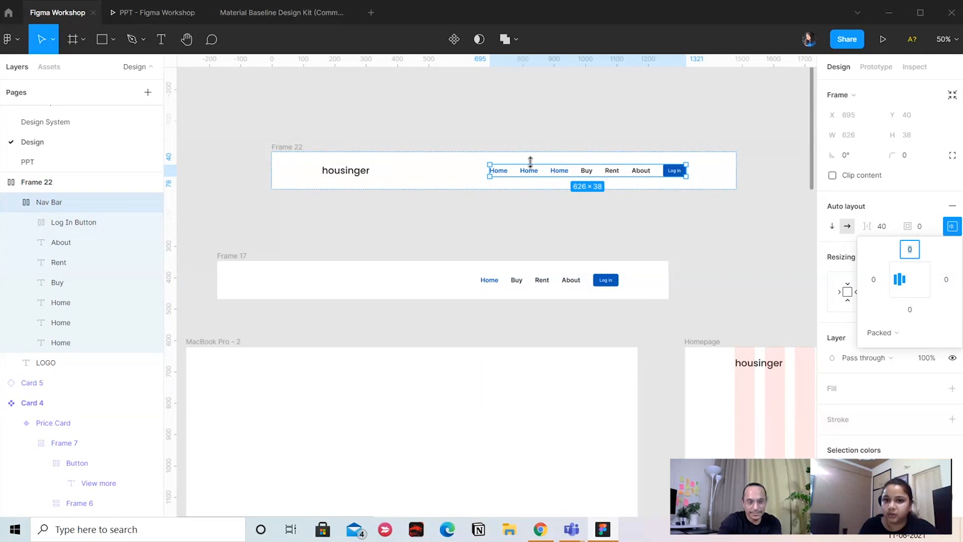
key(alt)
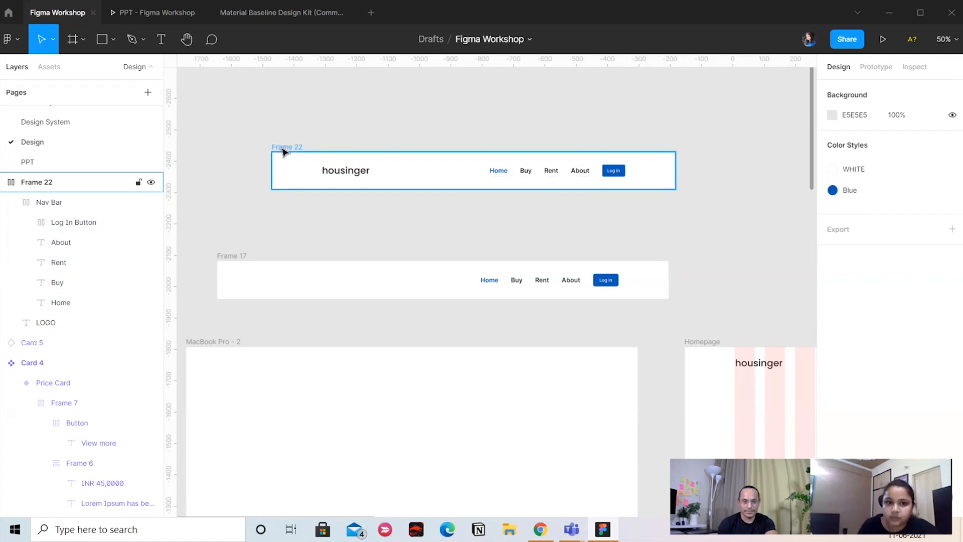
Place Frame 22 inside the MacBook Pro - 2 frame, centered horizontally and aligned to its top edge
drag(281, 148, 339, 345)
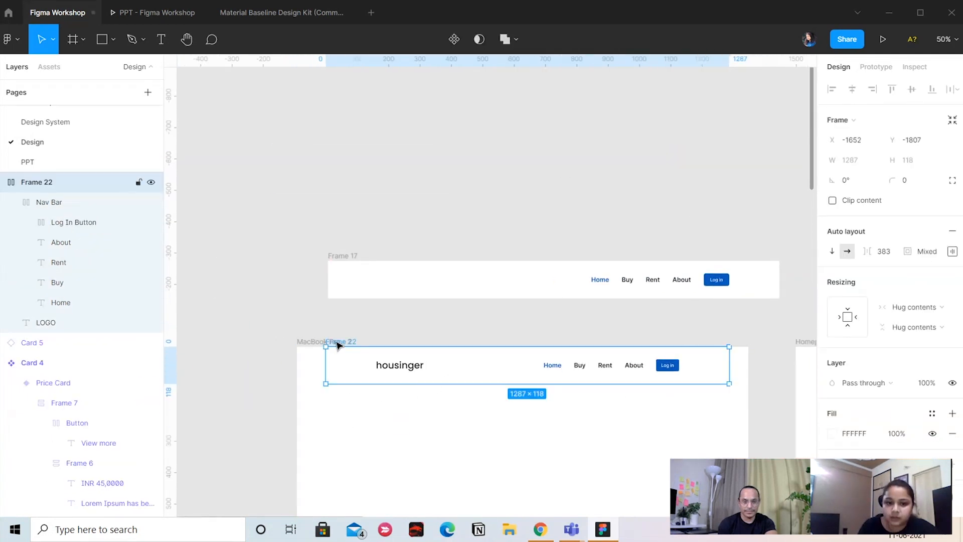
click(520, 320)
scroll(520, 320, down, 1)
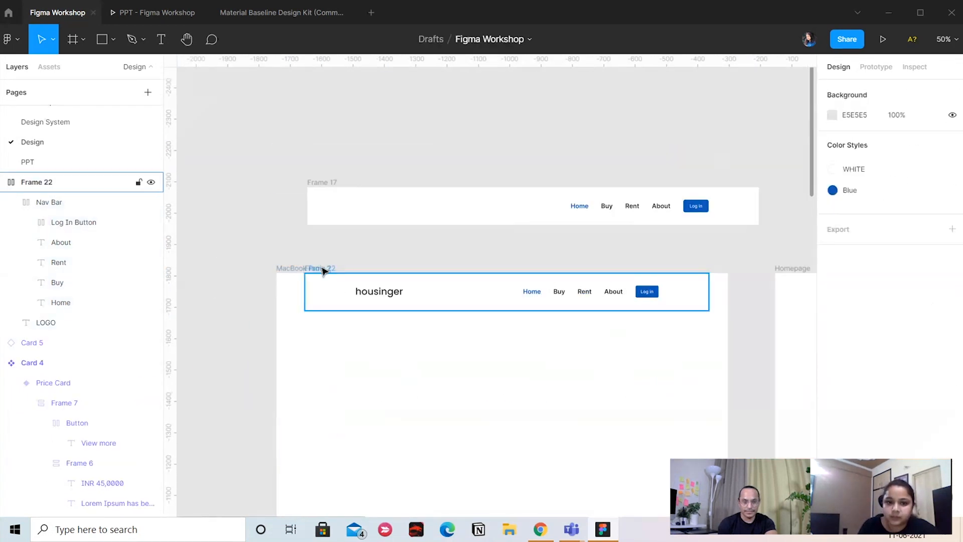
drag(323, 269, 318, 286)
click(852, 89)
click(892, 89)
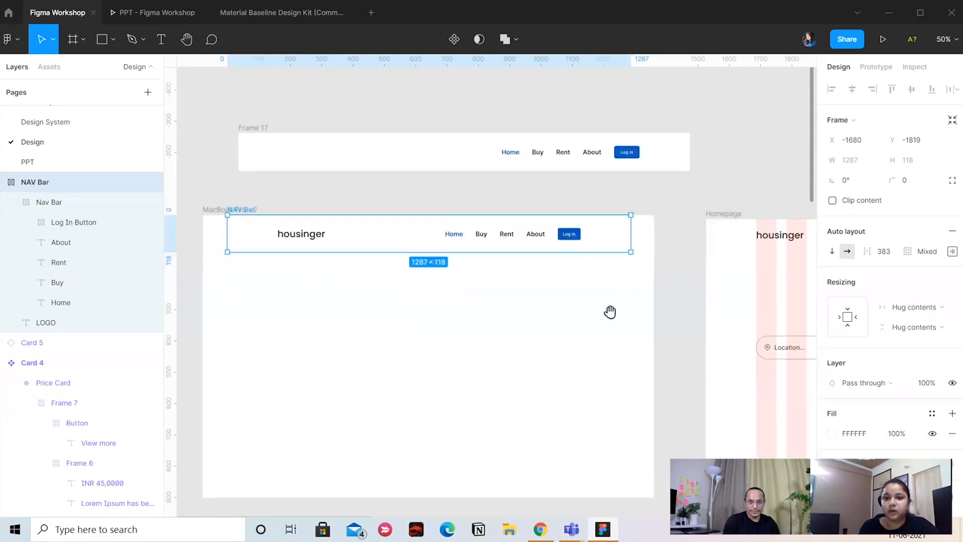
Rename Frame 22 as NAV Bar and turn it into a component
drag(610, 312, 613, 345)
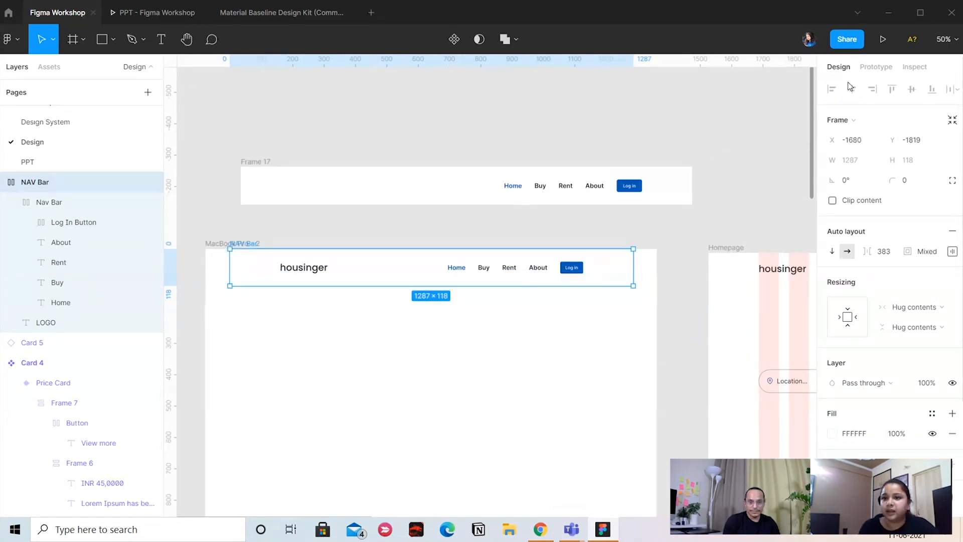
key(Escape)
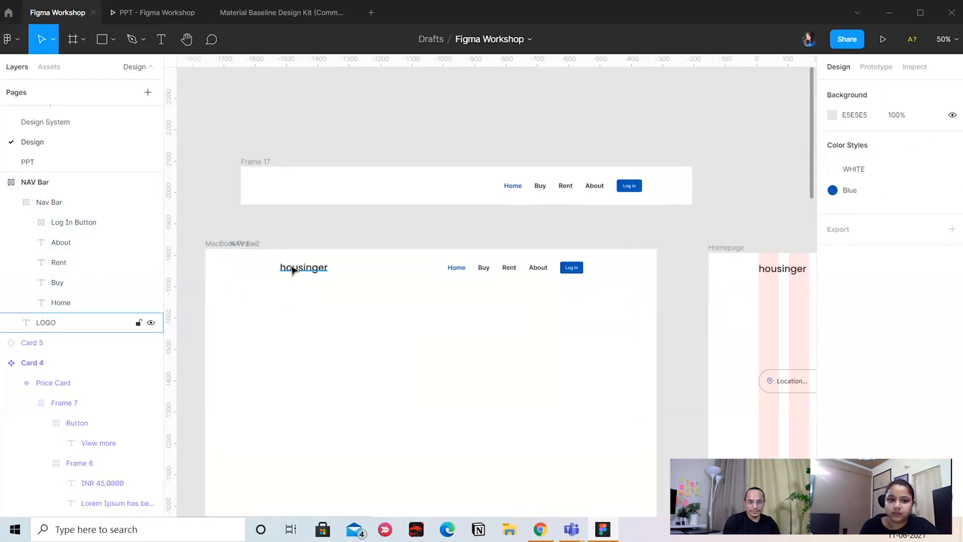
click(255, 244)
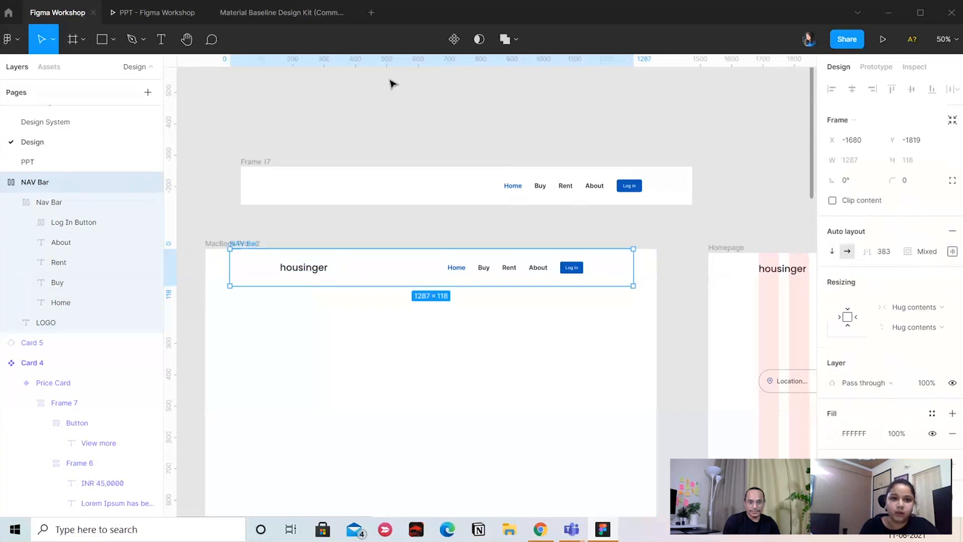
click(454, 39)
Move the NAV Bar component off the MacBook Pro - 2 frame into the empty canvas area well above Frame 17
drag(269, 264, 314, 112)
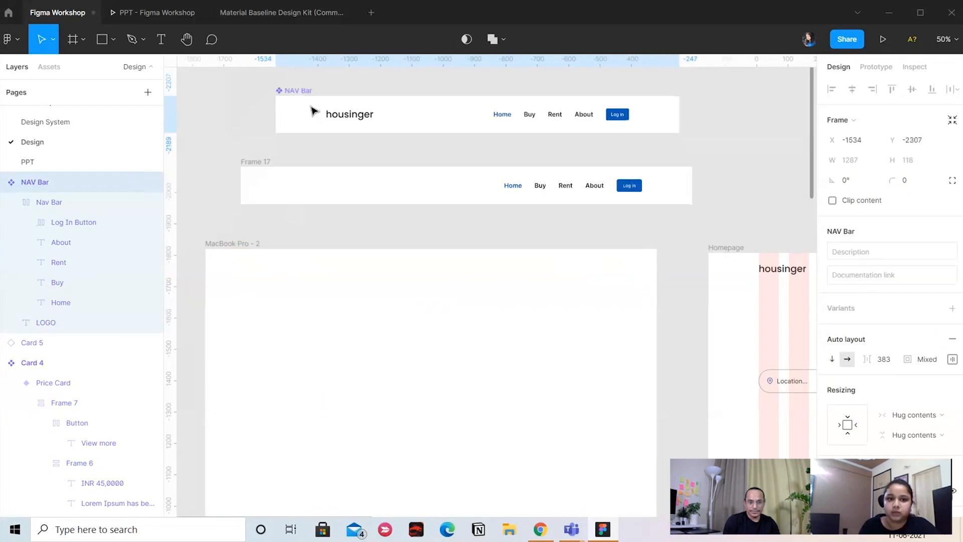
drag(415, 89, 429, 115)
drag(338, 132, 332, 136)
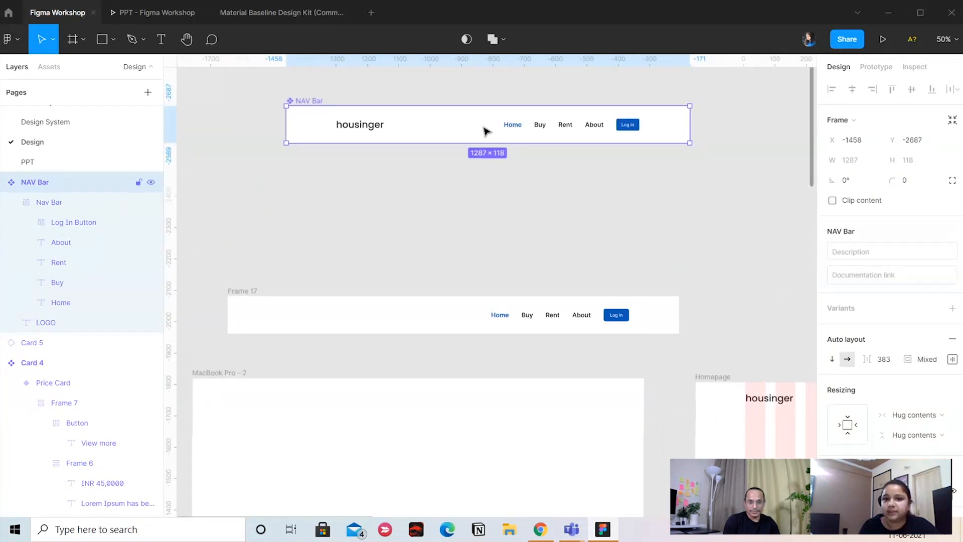
Add a second variant to the NAV Bar component
click(952, 307)
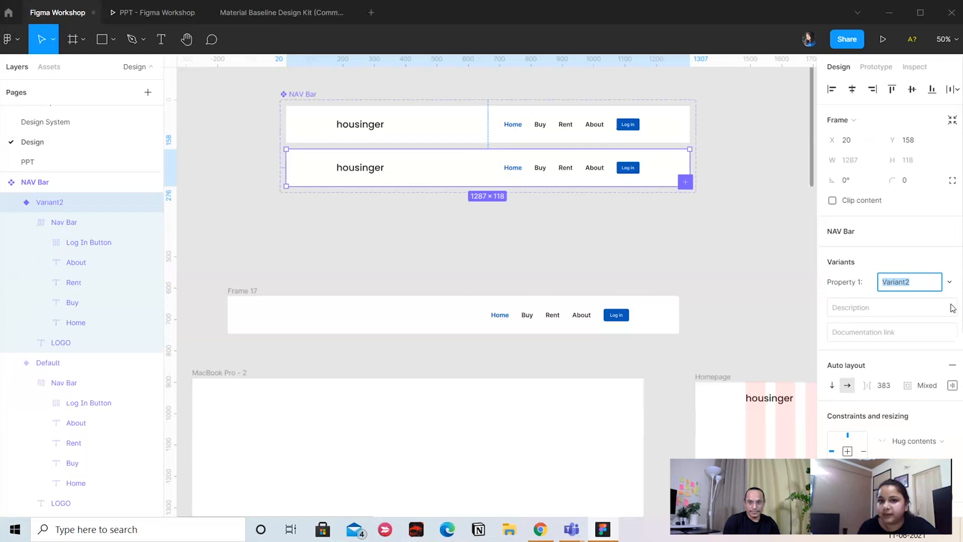
drag(650, 242, 633, 257)
key(ctrl+plus)
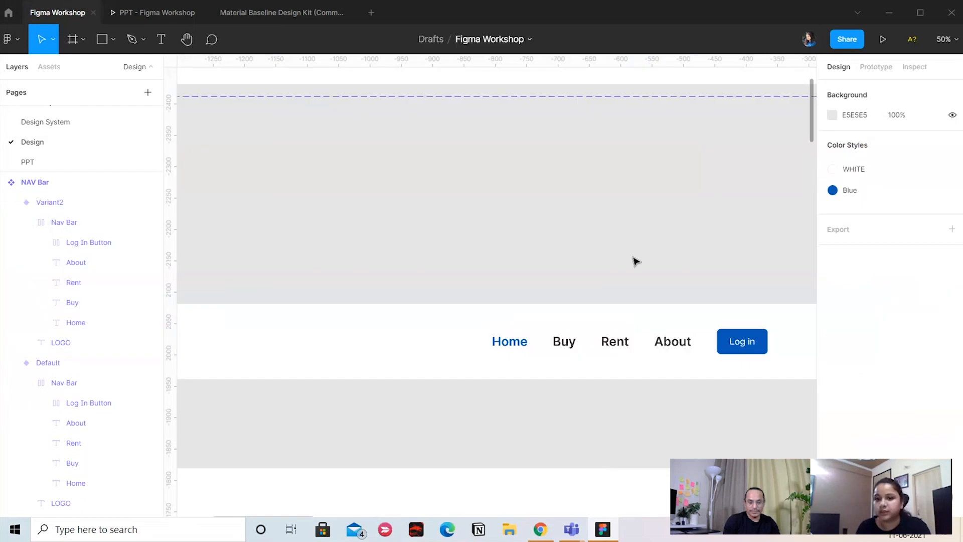
In the second NAV Bar variant, apply the Blue color style to the Buy link and Gray 1 to the Home link
drag(601, 187, 479, 412)
click(465, 272)
click(465, 273)
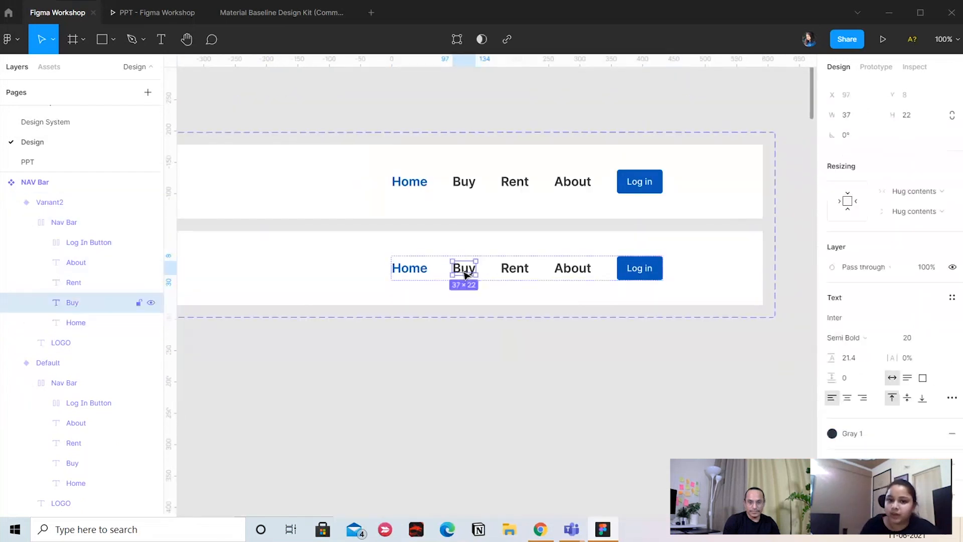
click(832, 433)
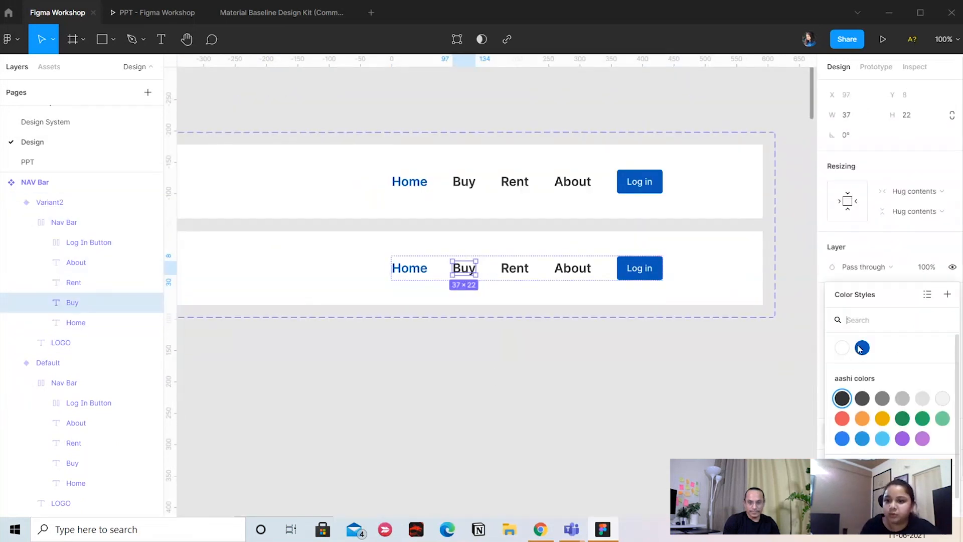
click(860, 344)
click(411, 269)
click(865, 433)
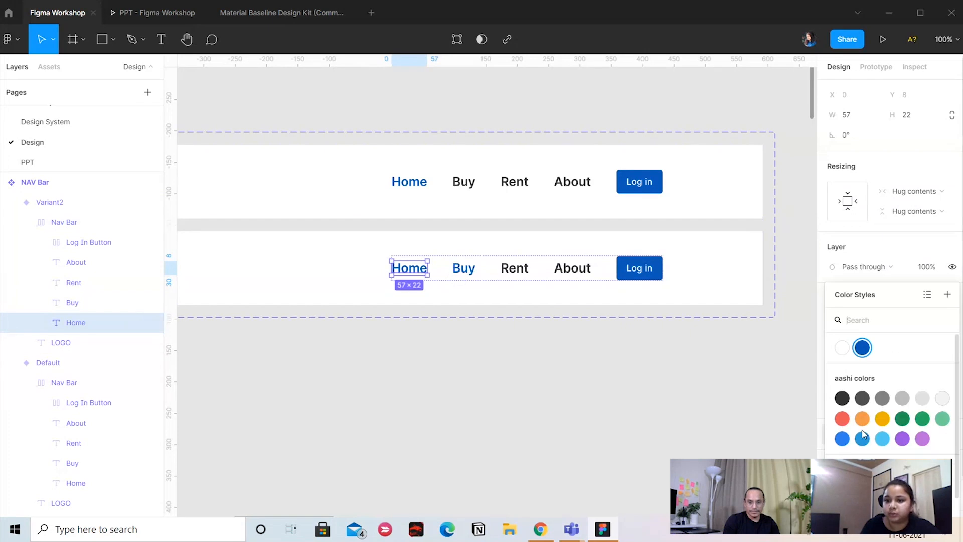
click(840, 399)
Set Property 1 to Buy on the second NAV Bar variant and to Home on the first one
click(486, 419)
scroll(490, 423, down, 5)
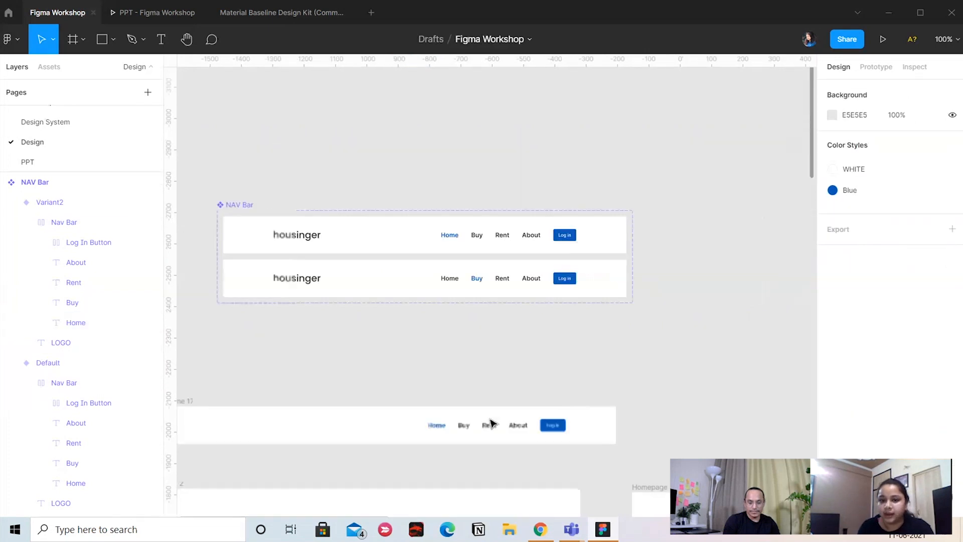
click(546, 274)
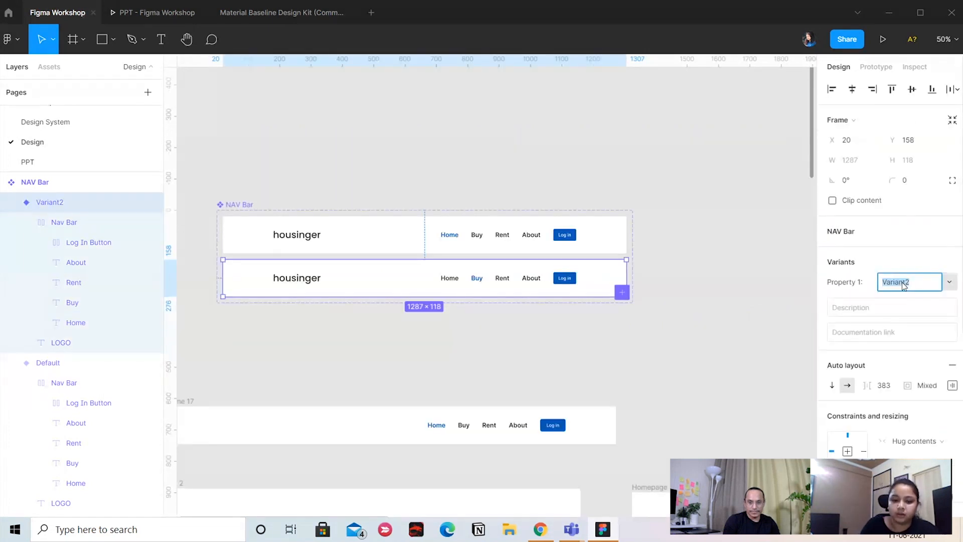
text(Buy)
click(625, 386)
click(548, 237)
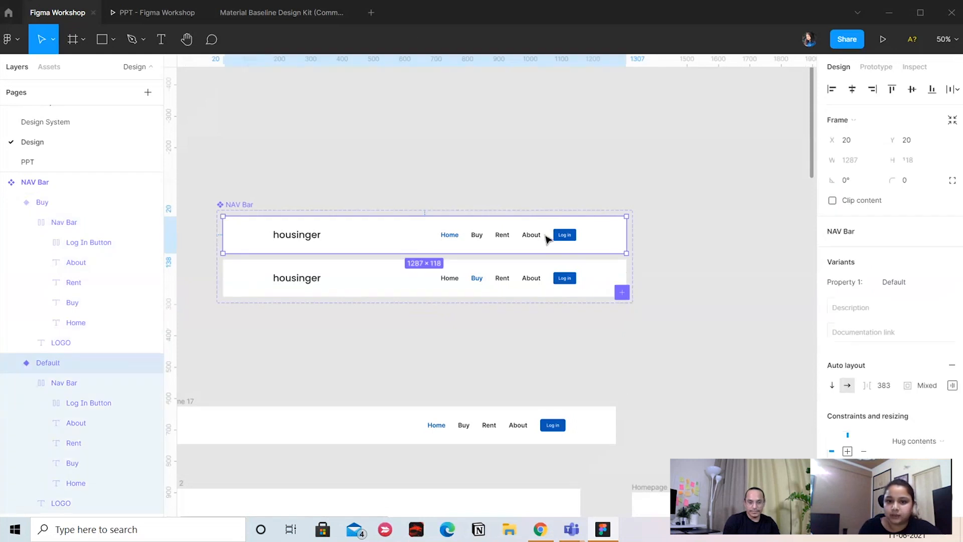
click(890, 282)
text(Ho)
text(me)
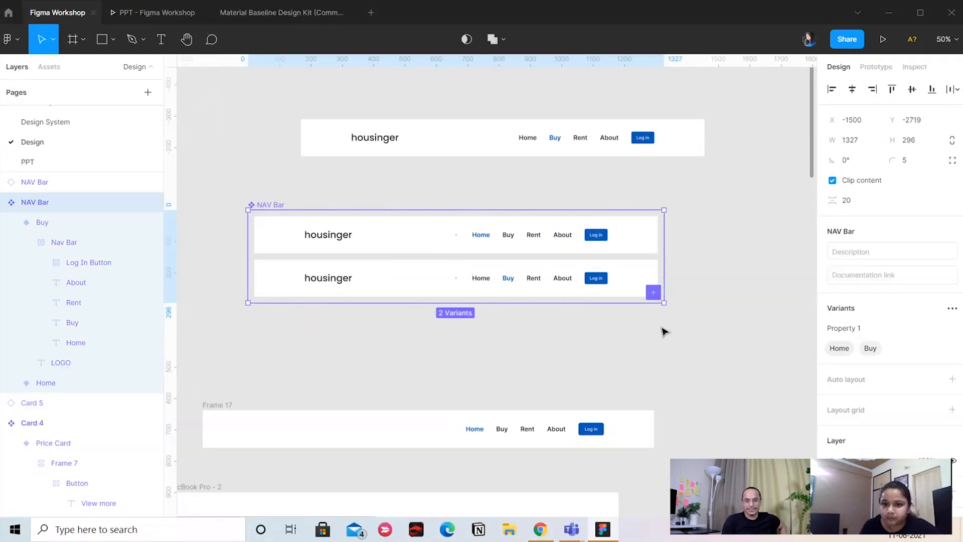
Add a third NAV Bar variant with its Home link in Gray 1 and its Rent link in Blue
click(653, 292)
click(491, 322)
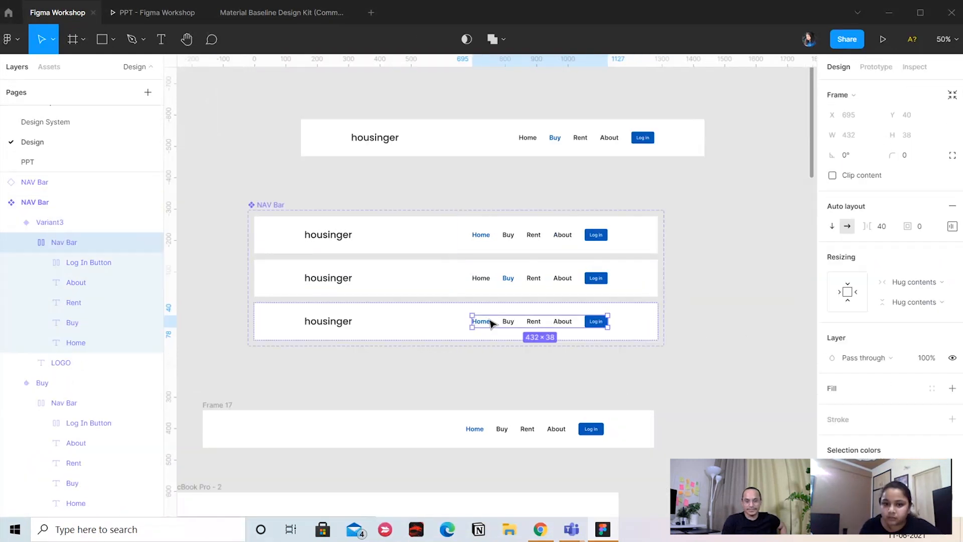
click(481, 322)
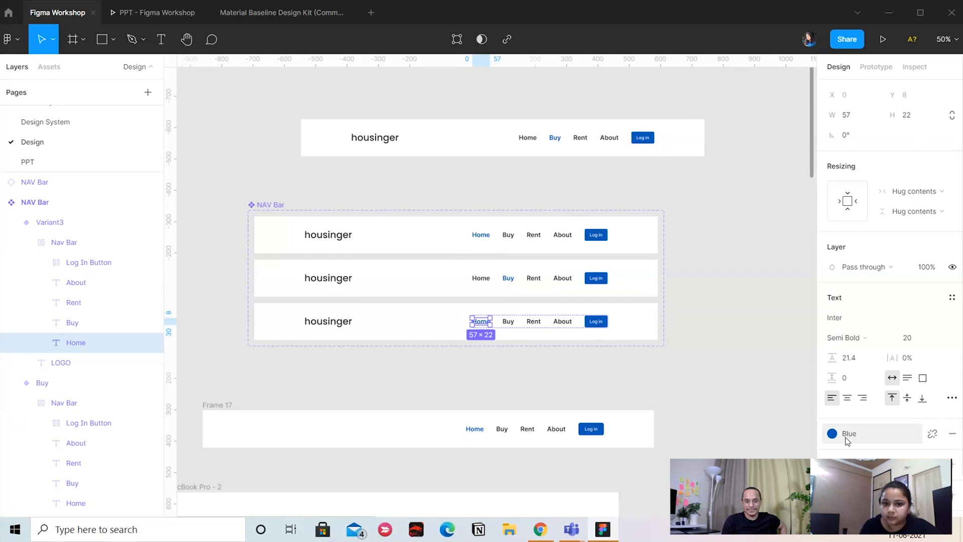
click(534, 321)
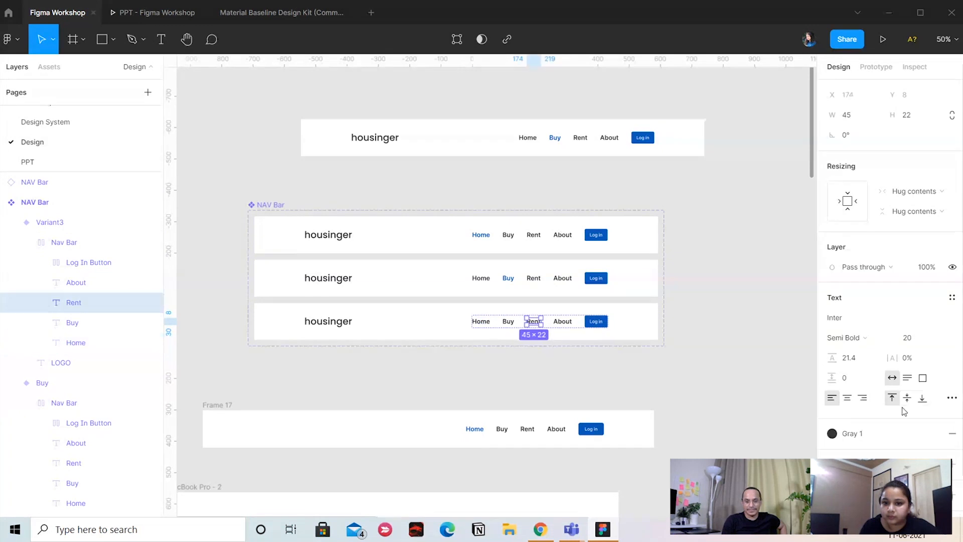
click(853, 433)
click(862, 348)
Set Property 1 of the third NAV Bar variant to Rent
click(555, 326)
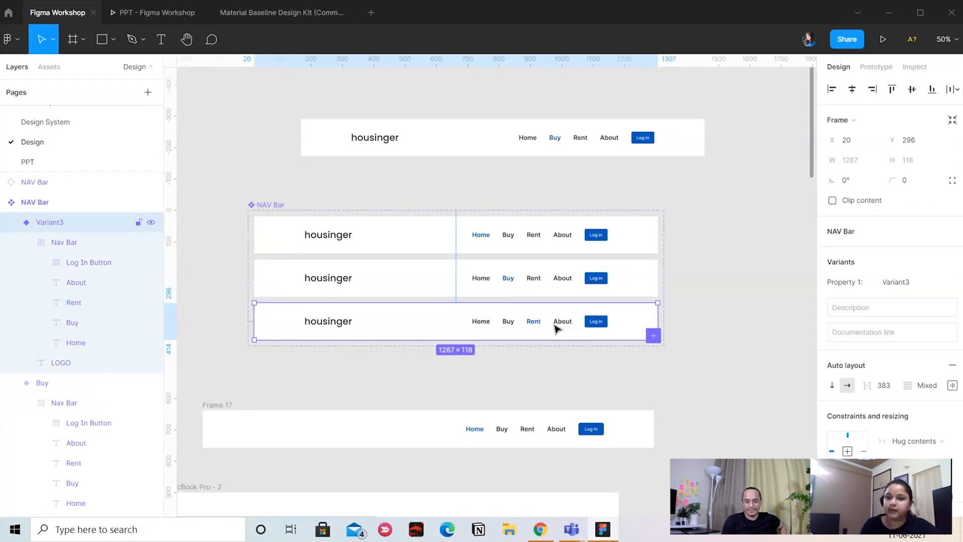
click(893, 285)
text(Rent)
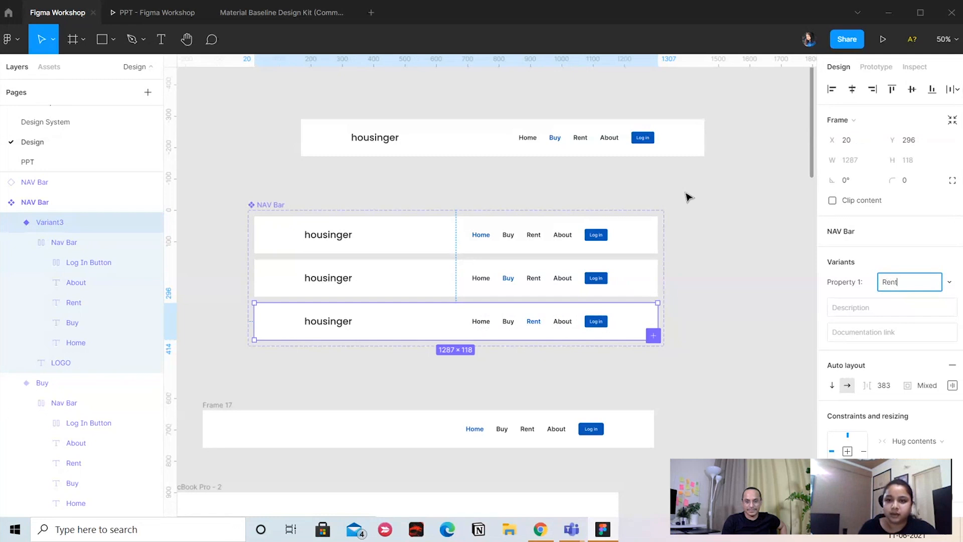
Nudge the NAV Bar instance above the component set upward and switch its variant to Rent and then to Home
click(633, 149)
drag(478, 140, 475, 130)
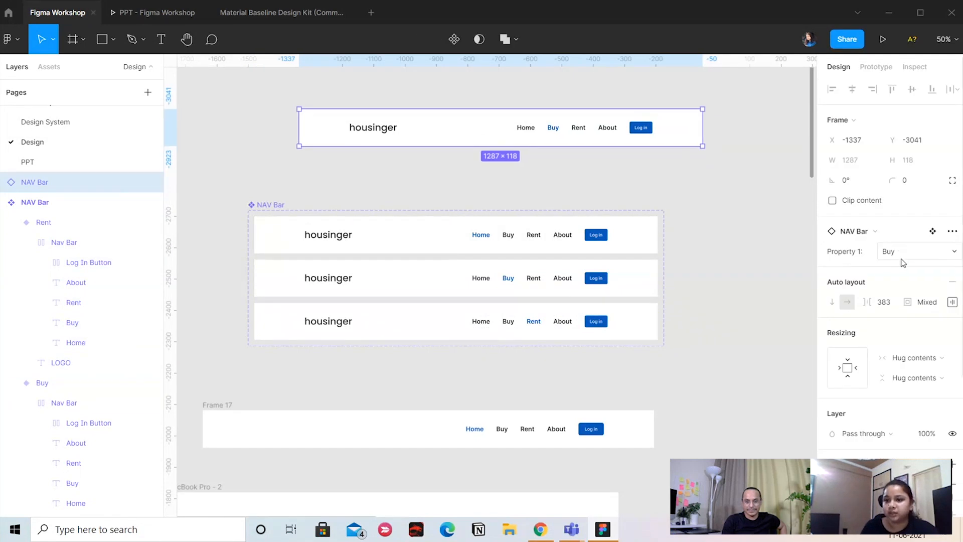
click(899, 252)
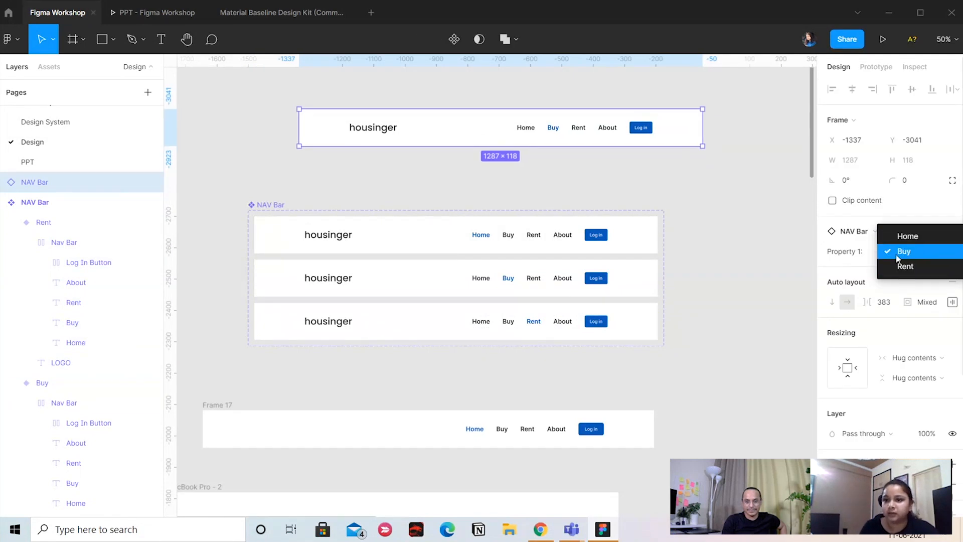
click(905, 266)
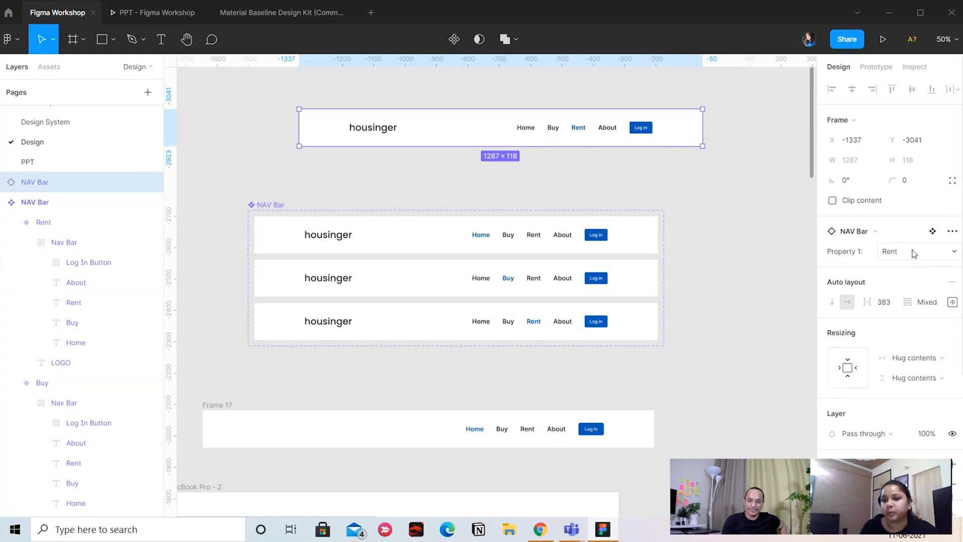
click(895, 252)
click(903, 221)
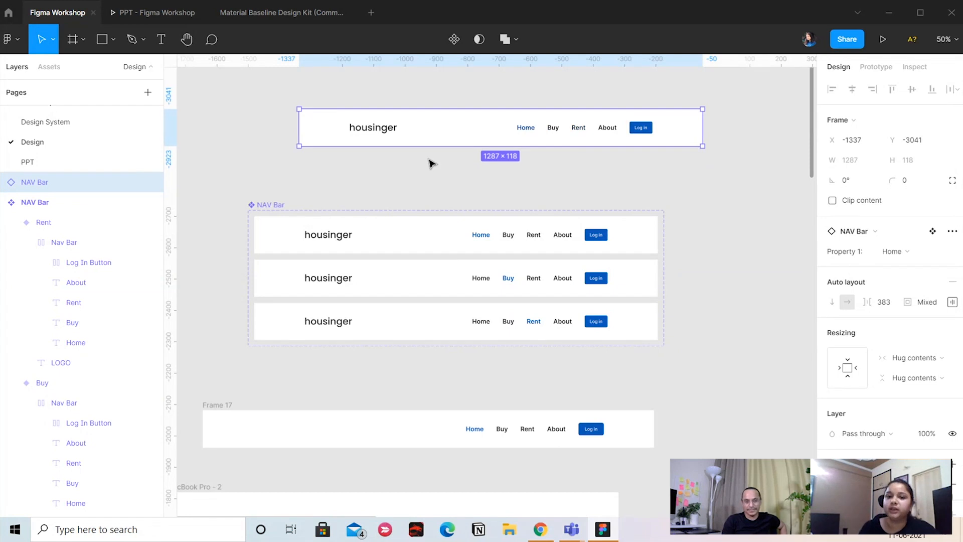
Try the Property 1 variant options on the Frame 17 navigation bar in the Homepage frame
key(ctrl+minus)
drag(621, 249, 457, 136)
key(ctrl+plus)
drag(663, 177, 591, 118)
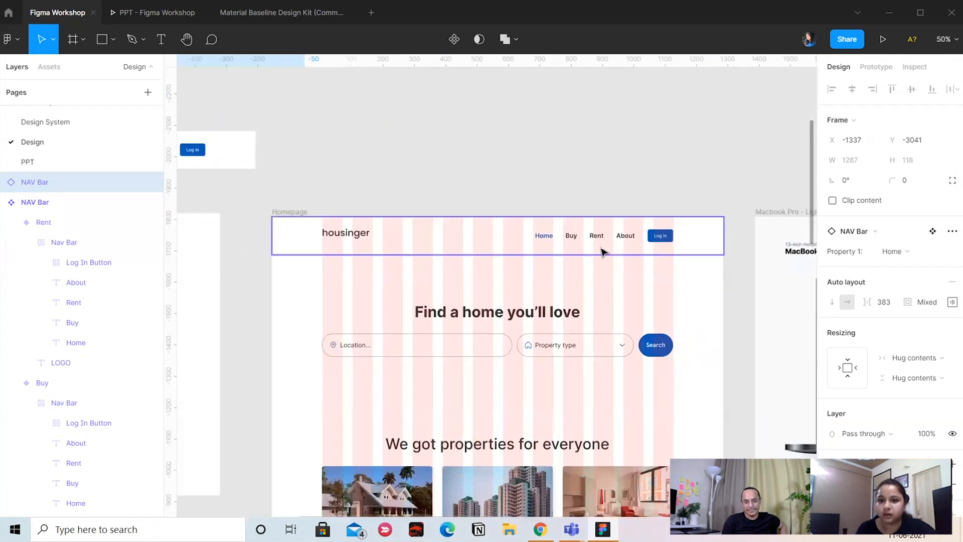
click(601, 250)
drag(657, 166, 610, 143)
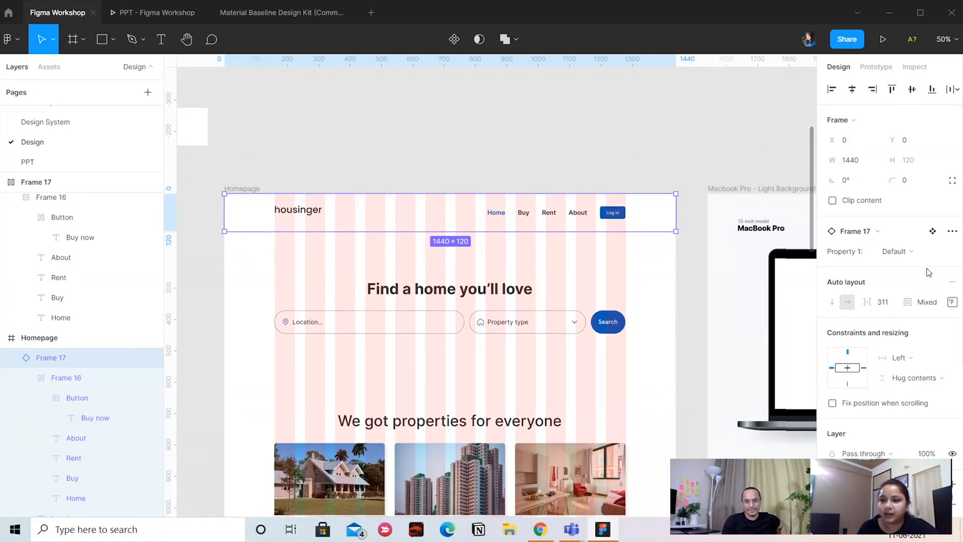
click(895, 251)
click(898, 265)
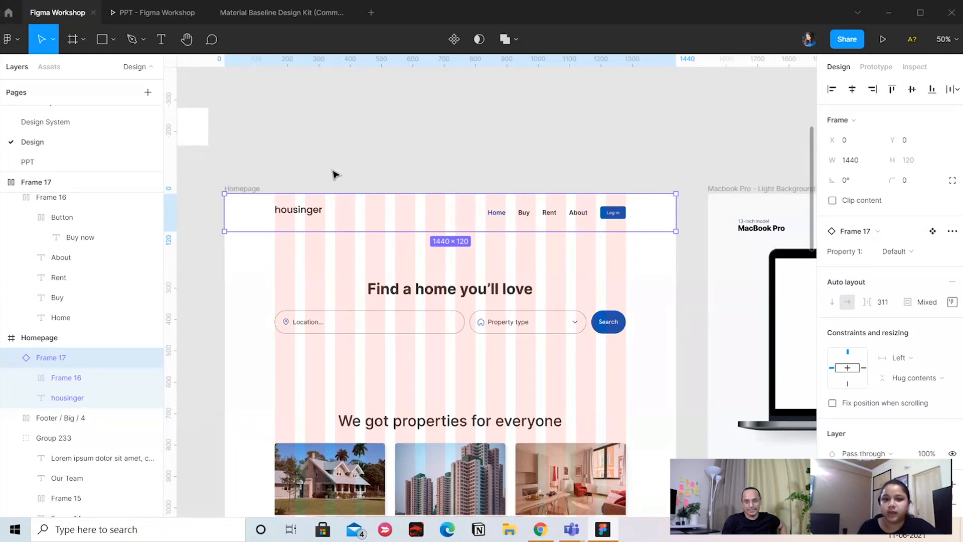
drag(254, 148, 481, 185)
click(567, 174)
key(ctrl+minus)
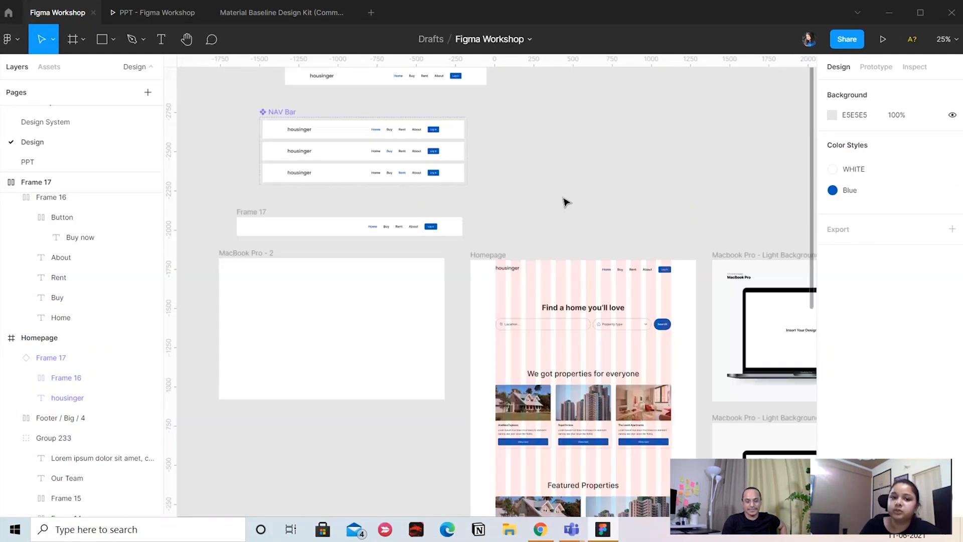
drag(538, 227, 471, 219)
key(ctrl+plus)
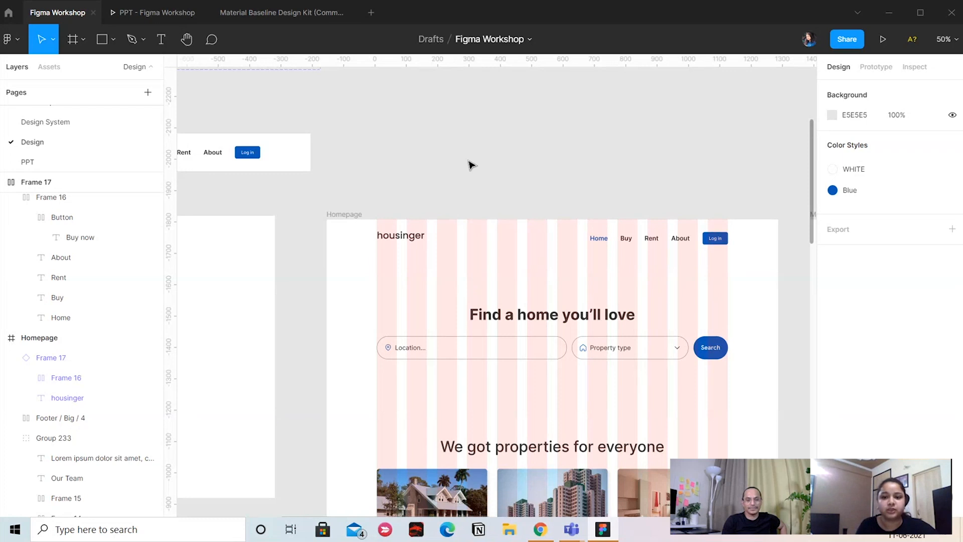
scroll(647, 232, down, 4)
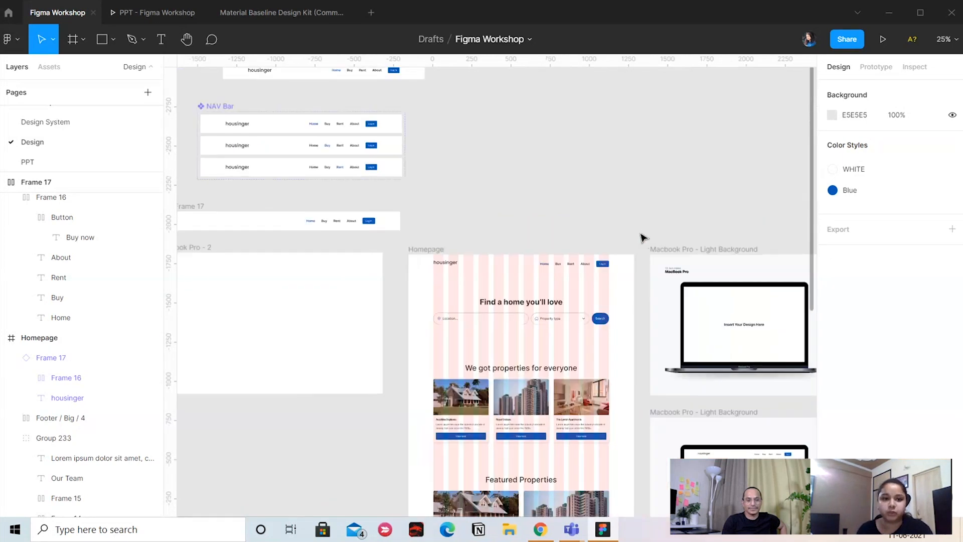
click(345, 273)
click(345, 273)
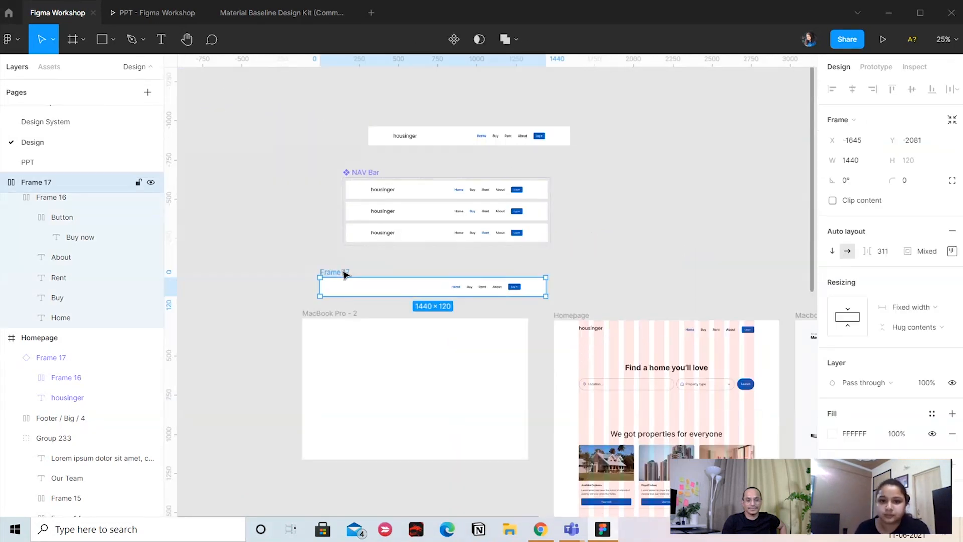
Draw a rectangle 544 px wide beneath the "Find a home you'll love" heading and set its height to 74
drag(264, 237, 434, 269)
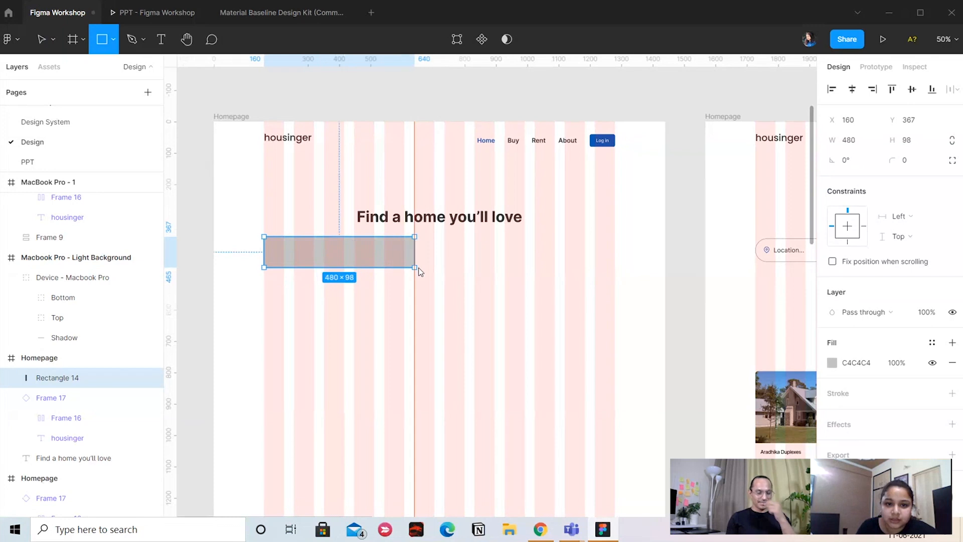
click(916, 139)
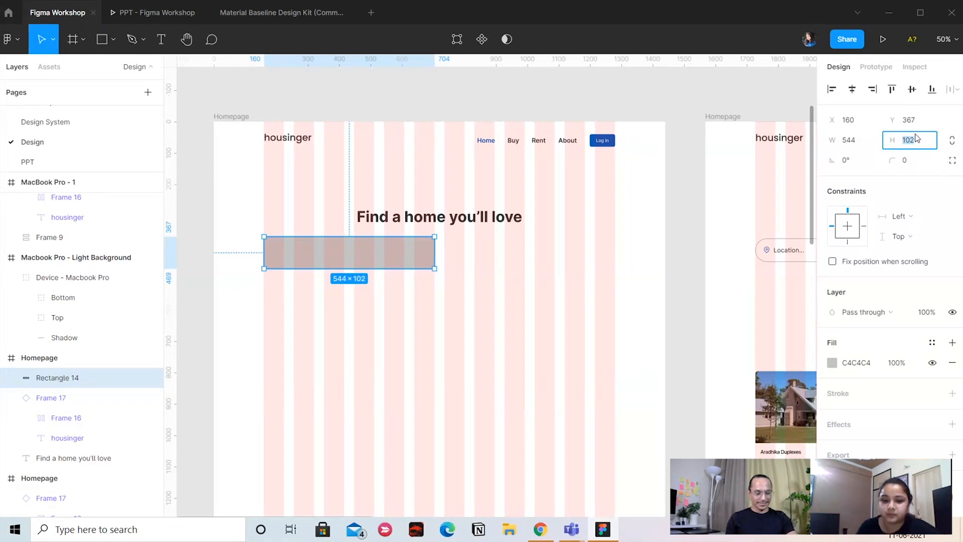
text(74)
key(Return)
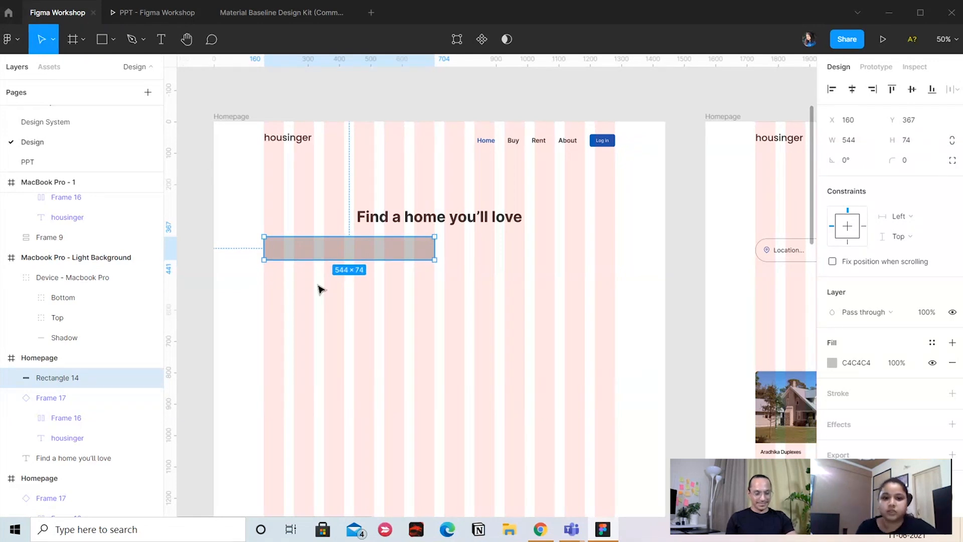
Replace the rectangle's grey fill with a 1 px black inside stroke and set its corner radius to 36
click(952, 393)
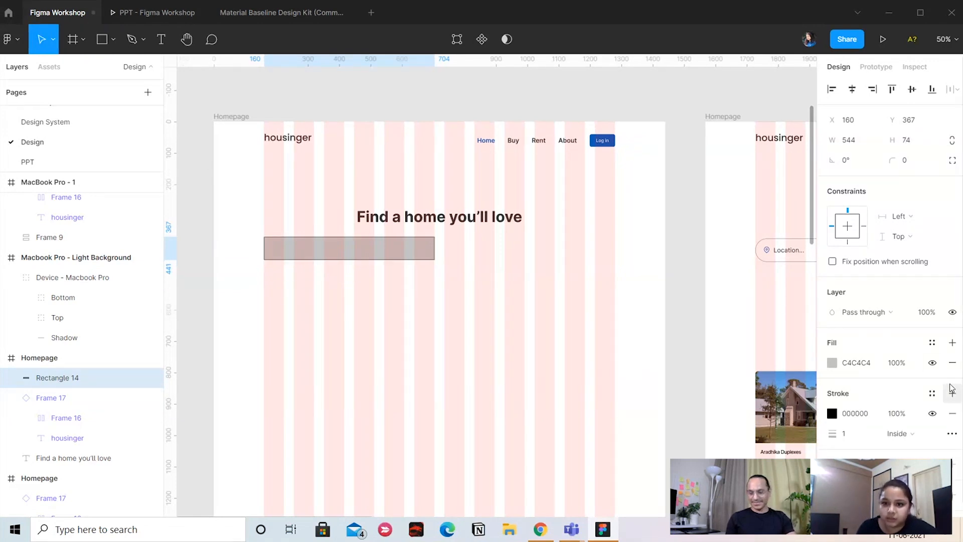
click(952, 362)
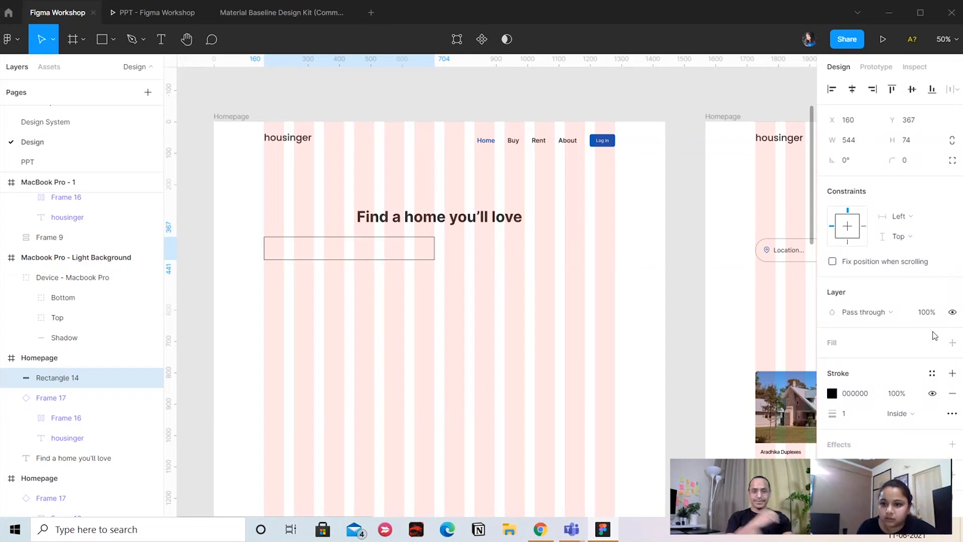
click(910, 160)
text(24)
key(Return)
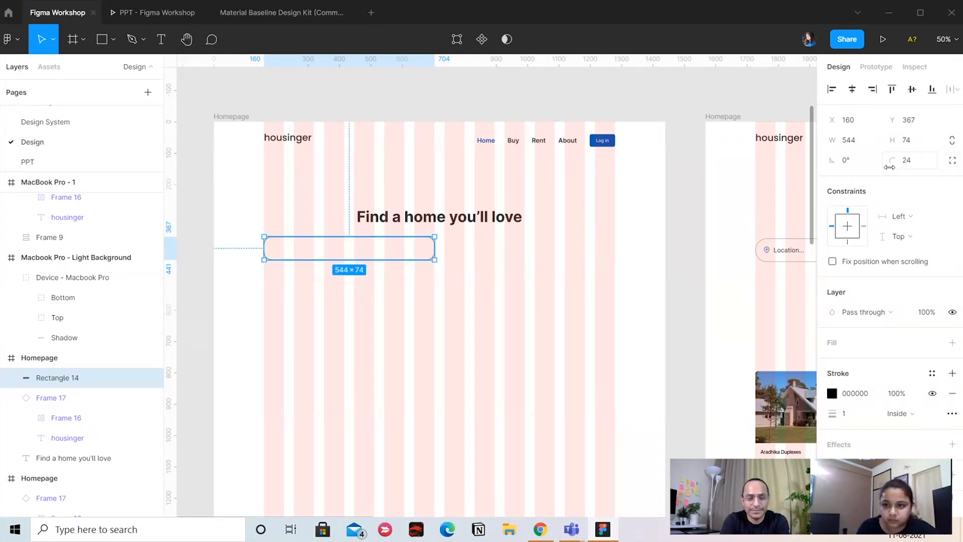
drag(889, 167, 899, 164)
click(908, 160)
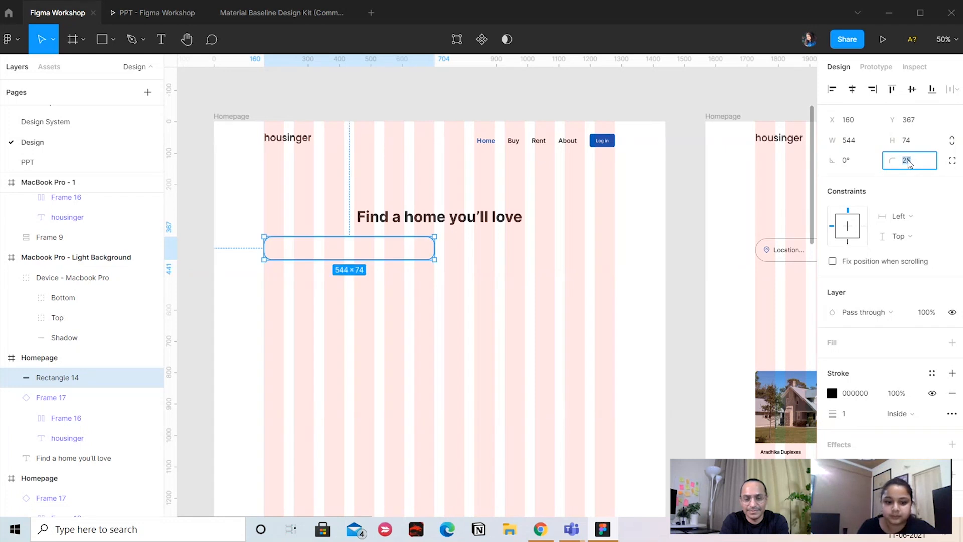
text(36)
key(Return)
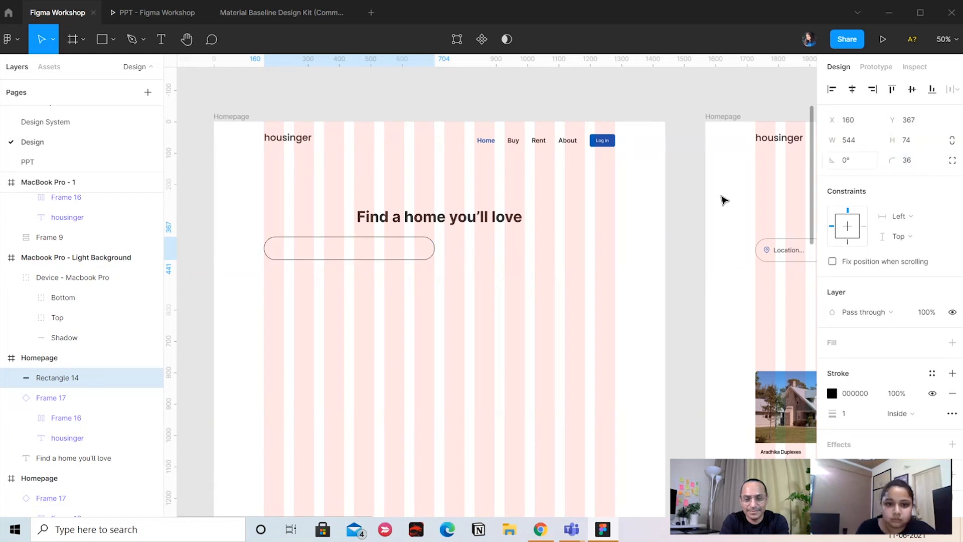
drag(460, 268, 450, 256)
click(378, 370)
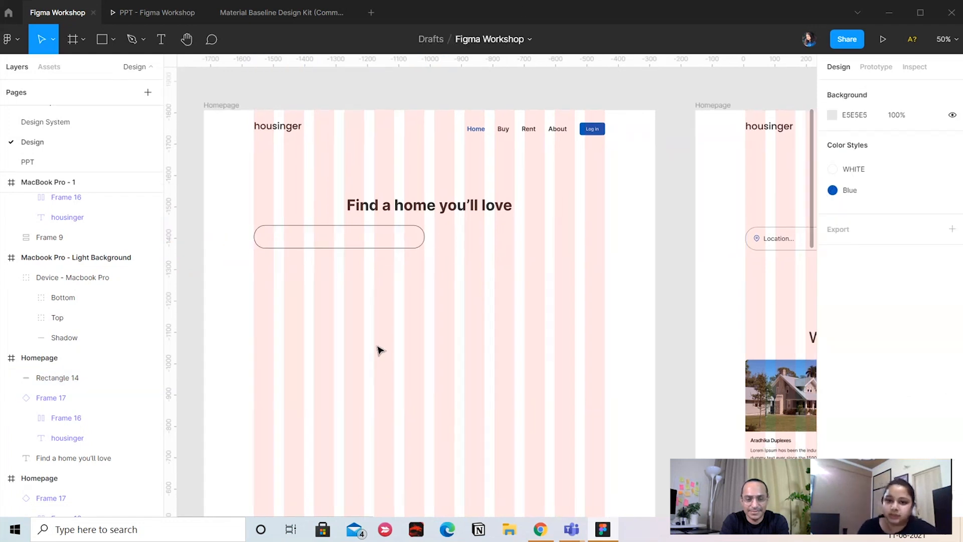
Set the vertical spacing between the "Find a home you'll love" heading and the rounded search field to 48
scroll(363, 258, right, 2)
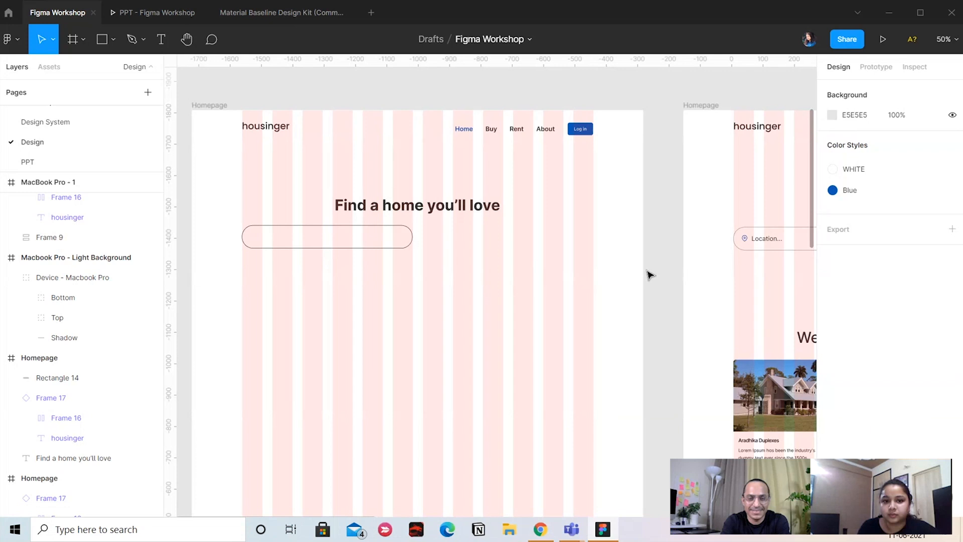
drag(649, 275, 611, 263)
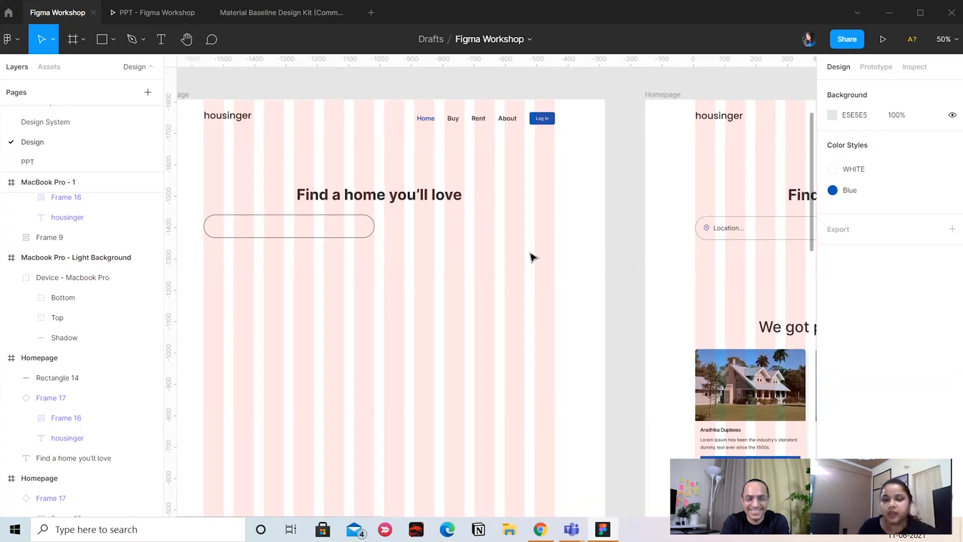
drag(531, 256, 579, 254)
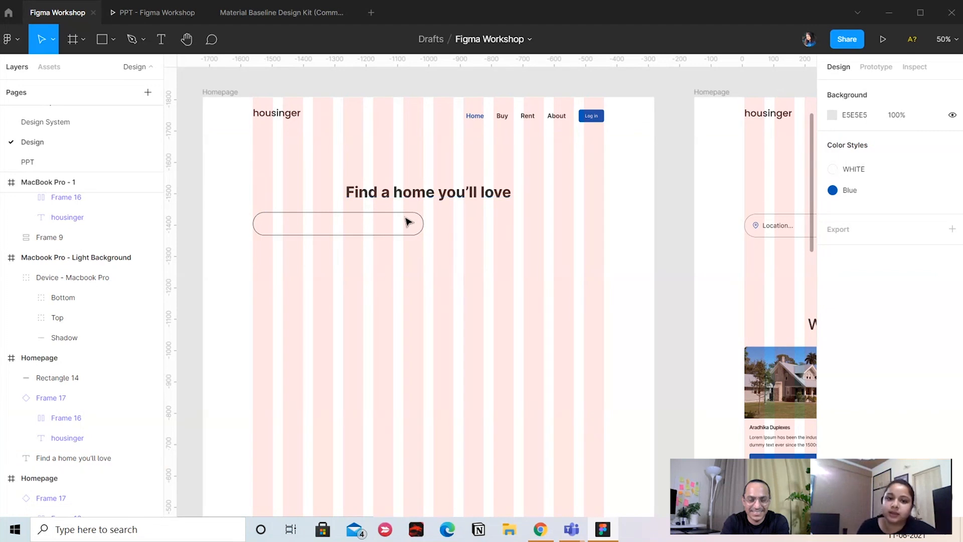
drag(382, 162, 428, 284)
click(846, 188)
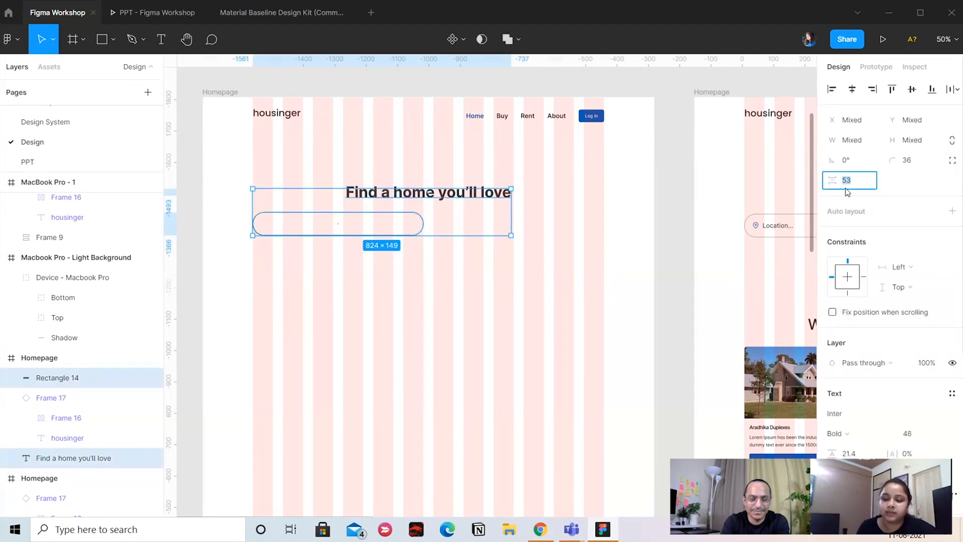
text(48)
key(Return)
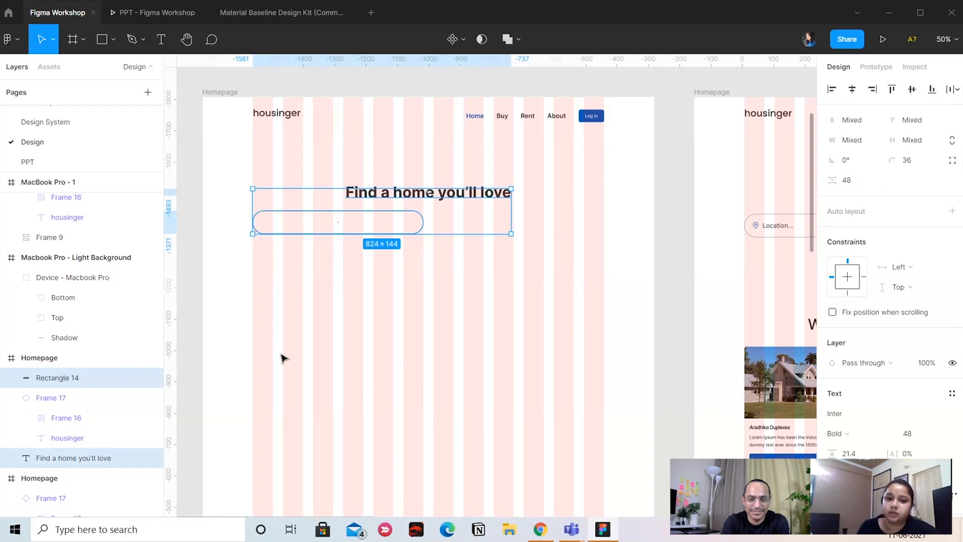
click(289, 278)
Switch to the Material Baseline Design Kit (Community) file
scroll(611, 203, right, 1)
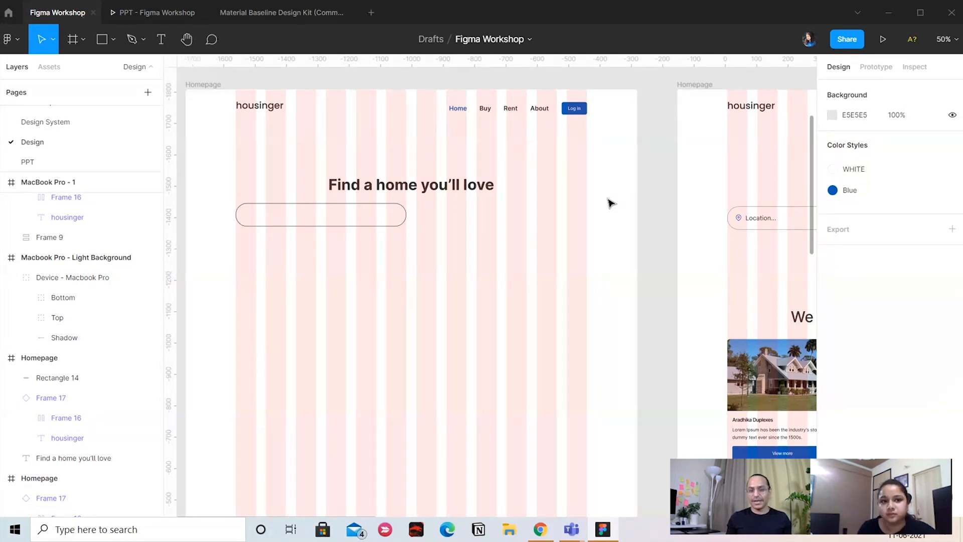
click(273, 21)
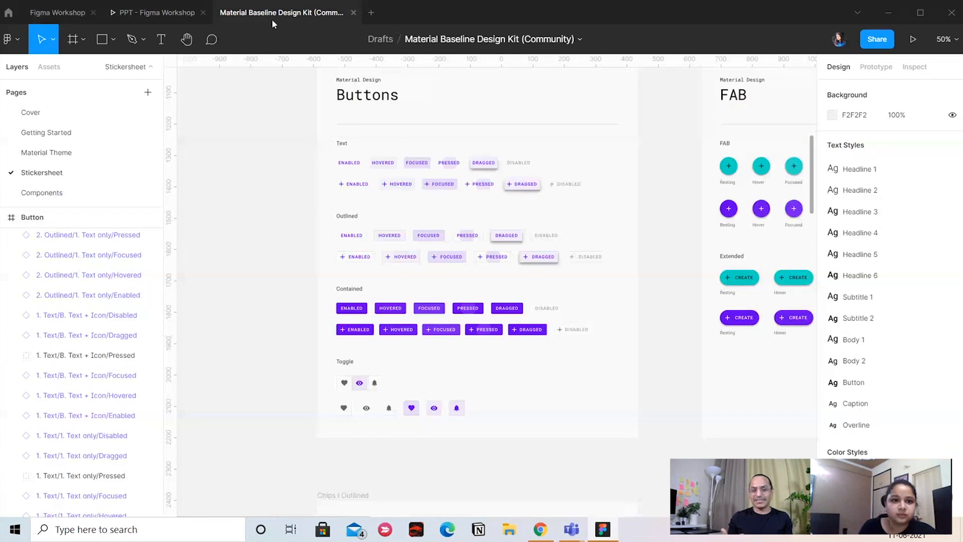
Show the Material Theme page of the Material Baseline Design Kit with its typography, color, elevation and states boards
click(70, 133)
click(62, 150)
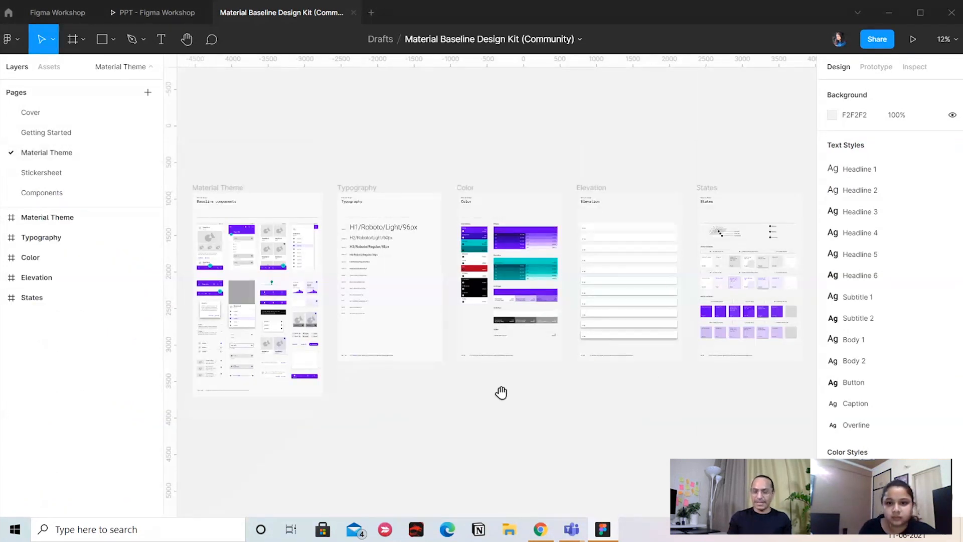
drag(500, 394, 548, 388)
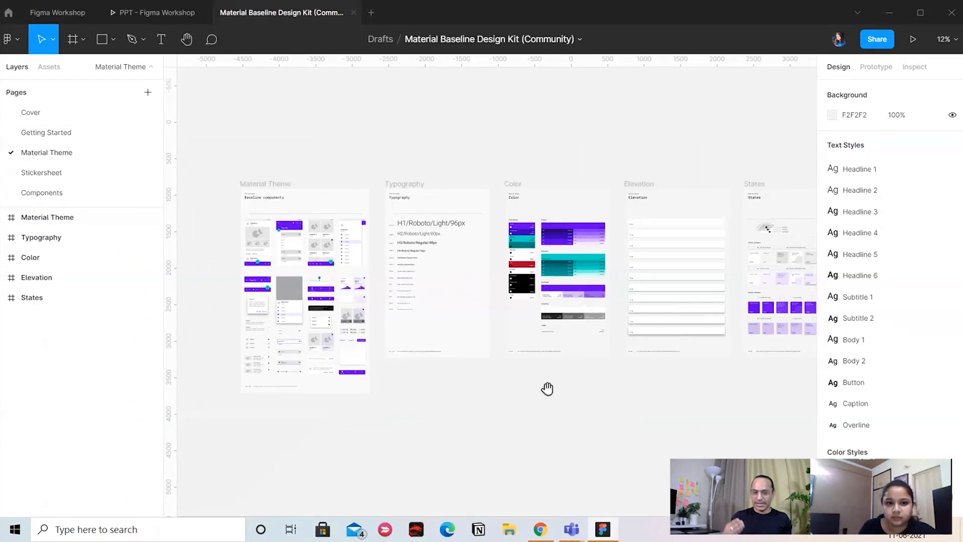
Switch back to the Figma Workshop file and examine the Spacing + Icons frame on the Design System page
click(57, 15)
click(62, 152)
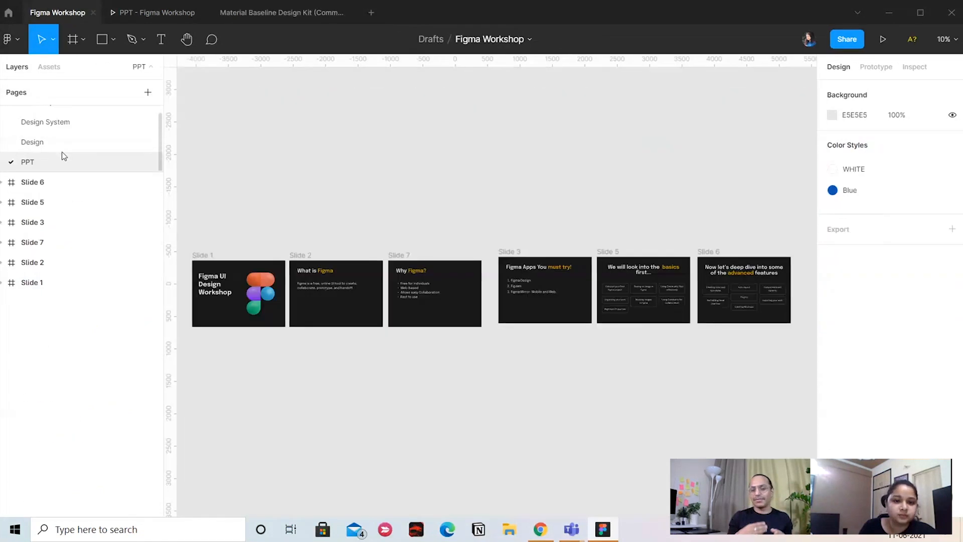
click(57, 127)
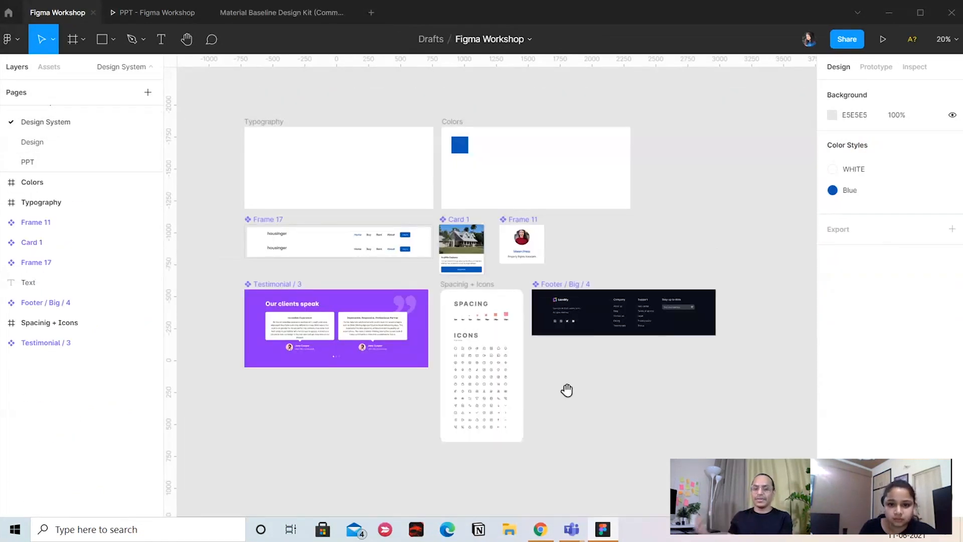
scroll(567, 389, down, 3)
key(ctrl+plus)
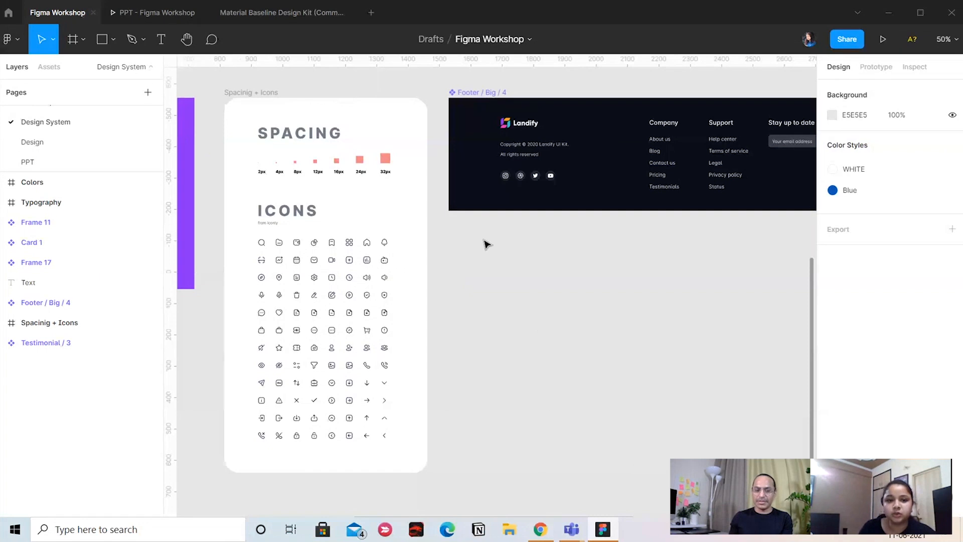
drag(504, 298, 559, 294)
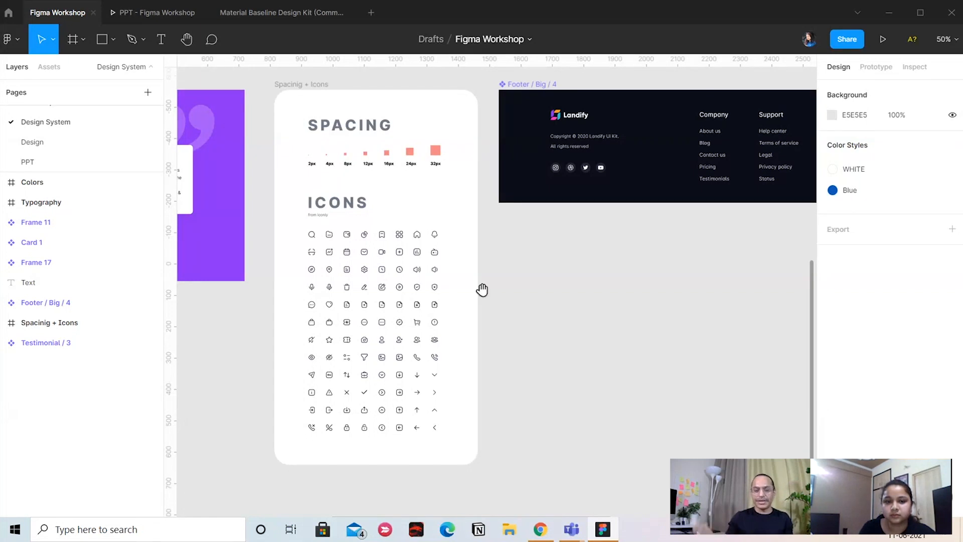
drag(482, 290, 532, 308)
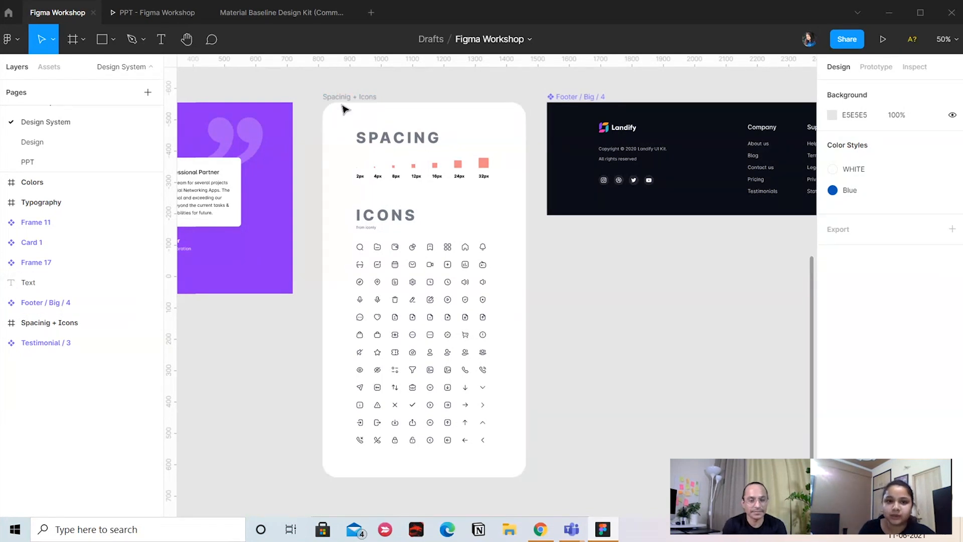
Move the spacing and icons frame slightly left to X 800 and examine its spacing scale from 2px to 32px
mouse_move(345, 109)
mouse_down()
mouse_move(353, 108)
mouse_move(339, 106)
mouse_up()
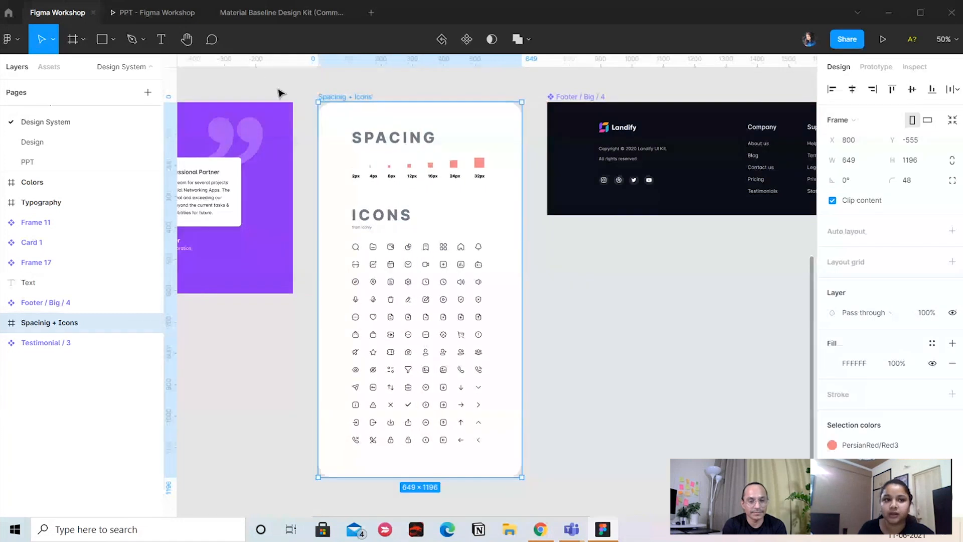
key(shift+0)
click(693, 368)
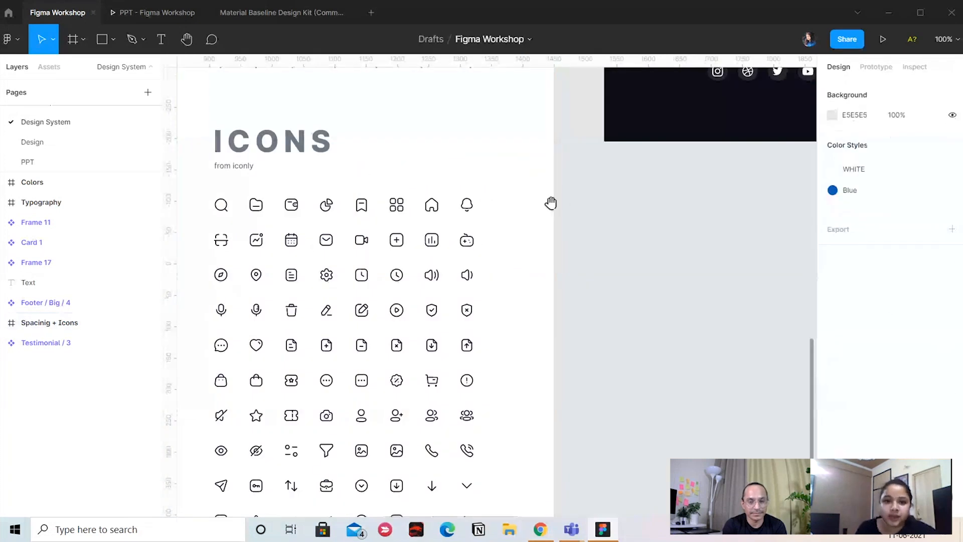
drag(551, 202, 643, 325)
click(309, 187)
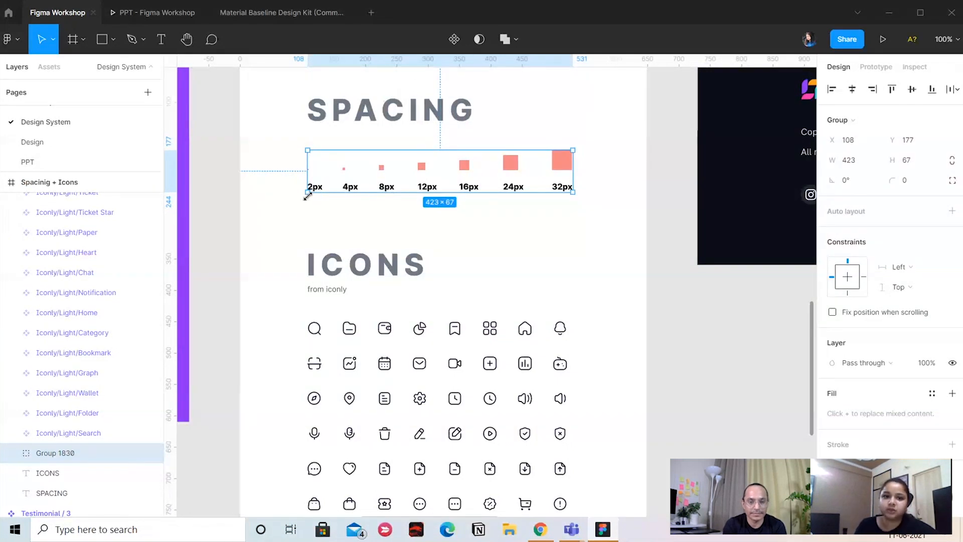
click(691, 283)
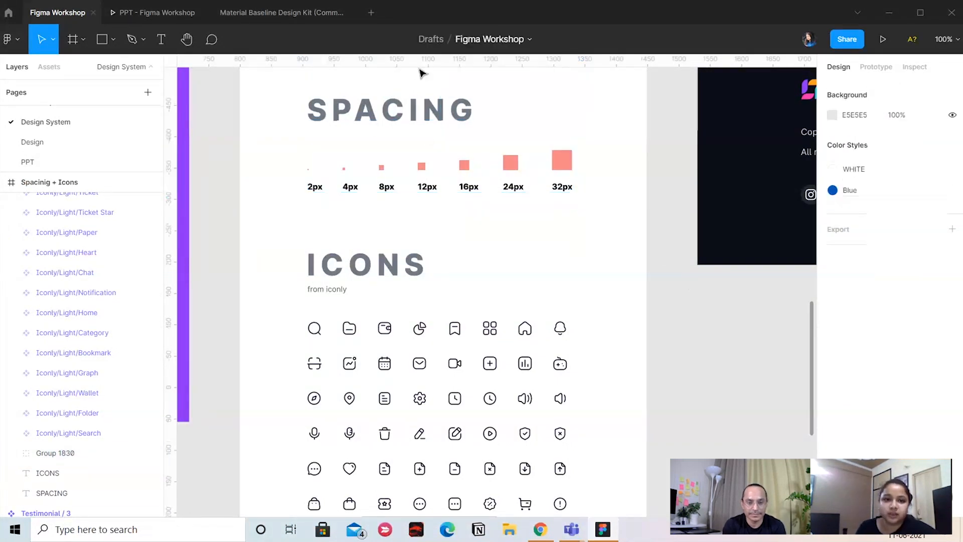
scroll(68, 137, up, 2)
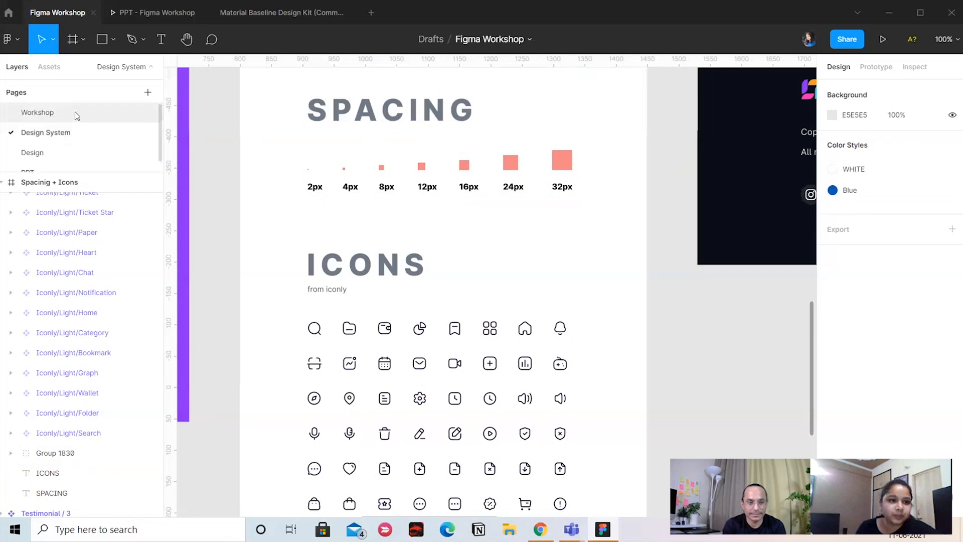
Open the Design page and show the Homepage hero with its empty rounded search field
click(75, 113)
click(31, 152)
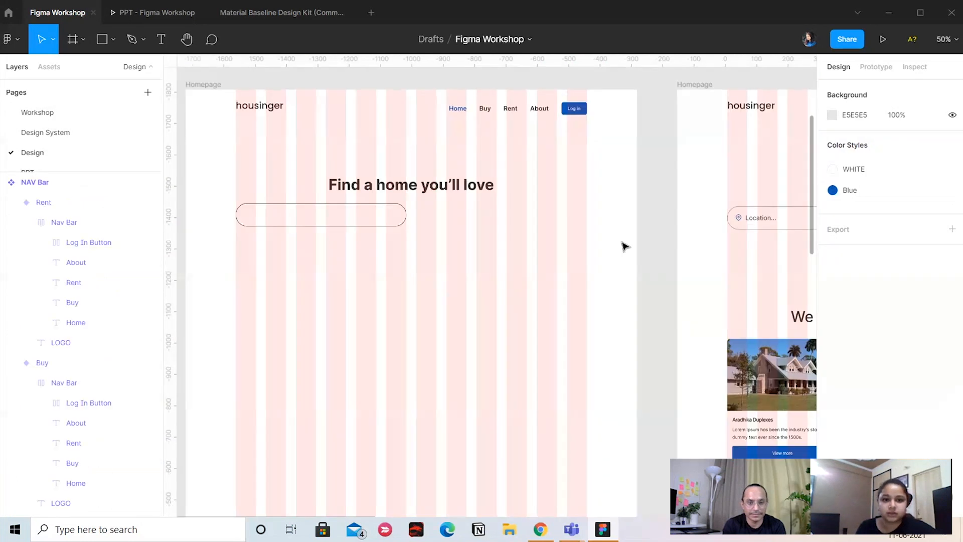
drag(625, 246, 643, 228)
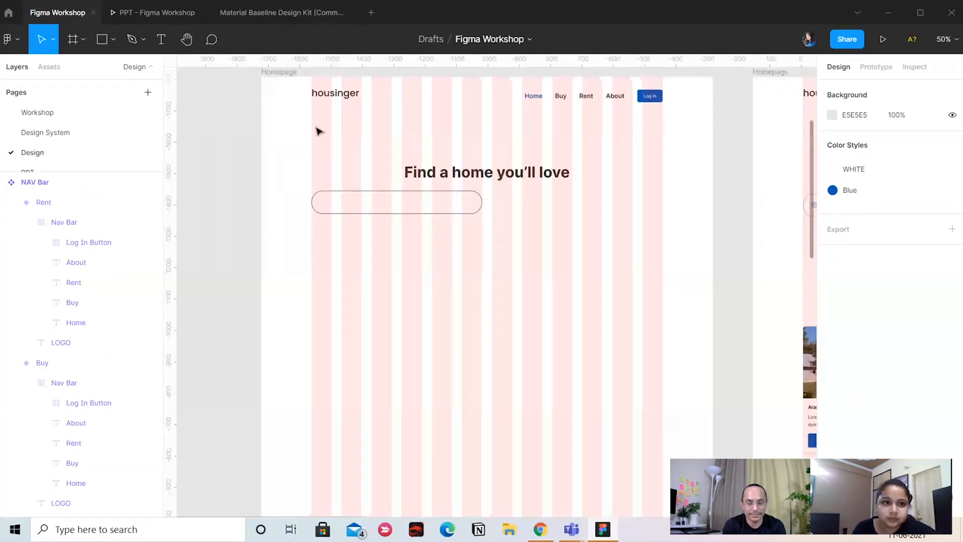
Return to the Design System page and look through the Iconly icon grid
click(78, 132)
scroll(555, 173, down, 5)
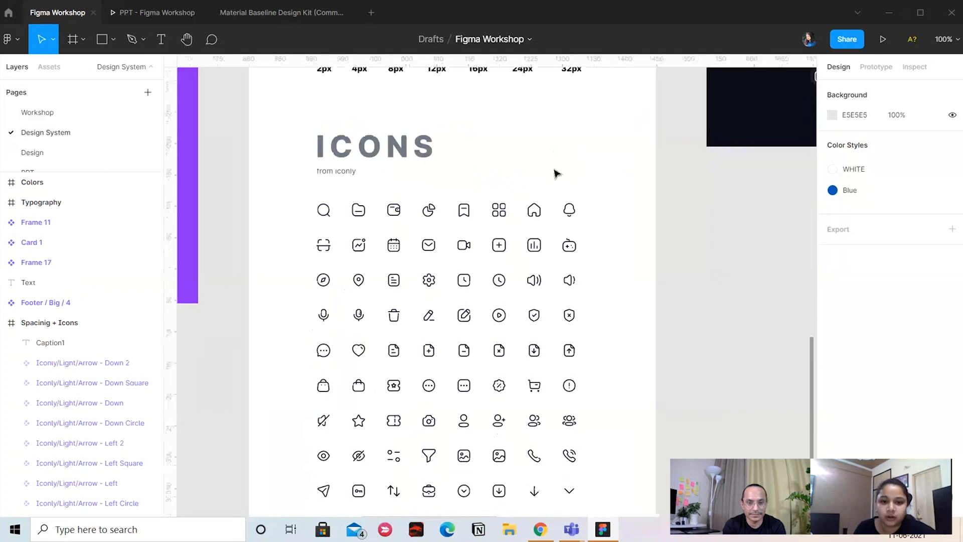
scroll(722, 332, down, 3)
scroll(672, 337, down, 2)
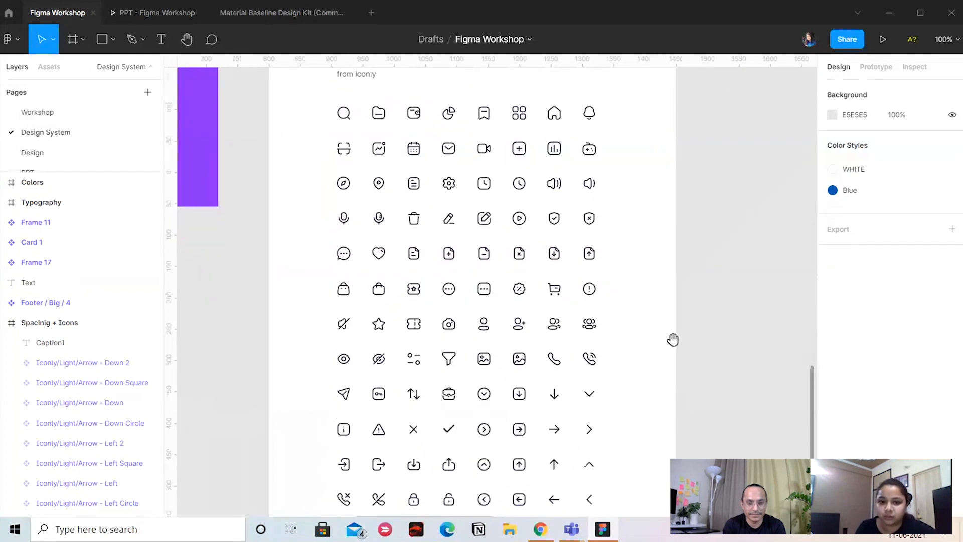
drag(652, 246, 645, 217)
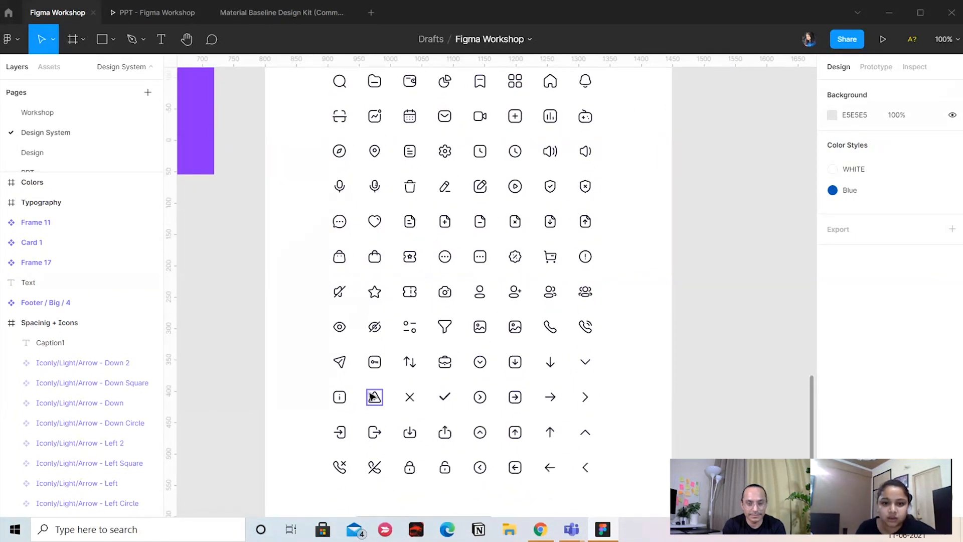
drag(684, 298, 675, 339)
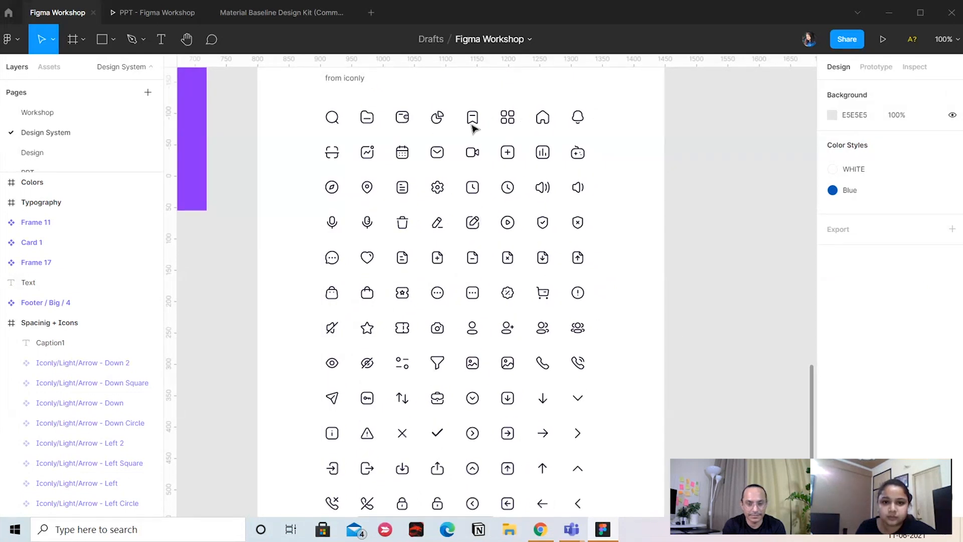
drag(621, 277, 617, 232)
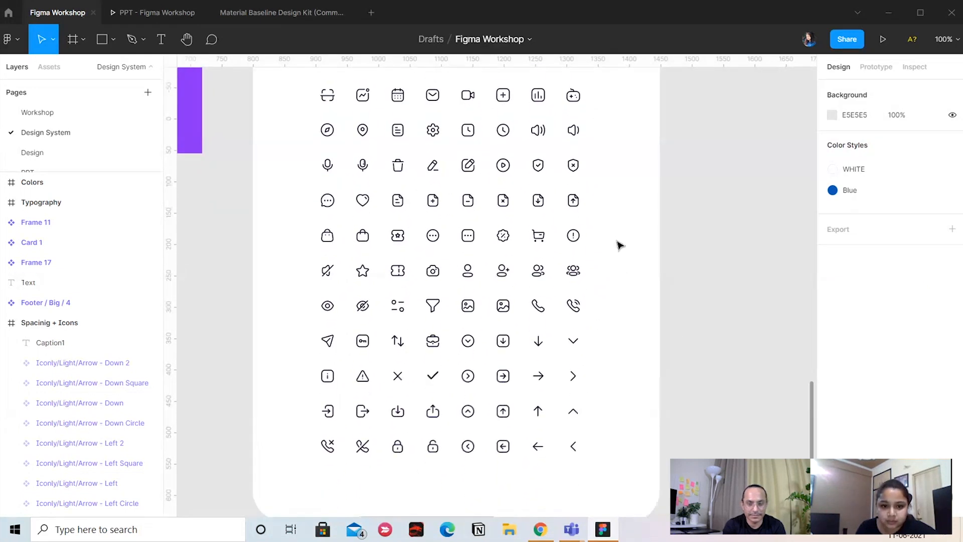
Go back to the Design page and examine the Location and Property type search fields of the finished Homepage
click(86, 110)
click(35, 152)
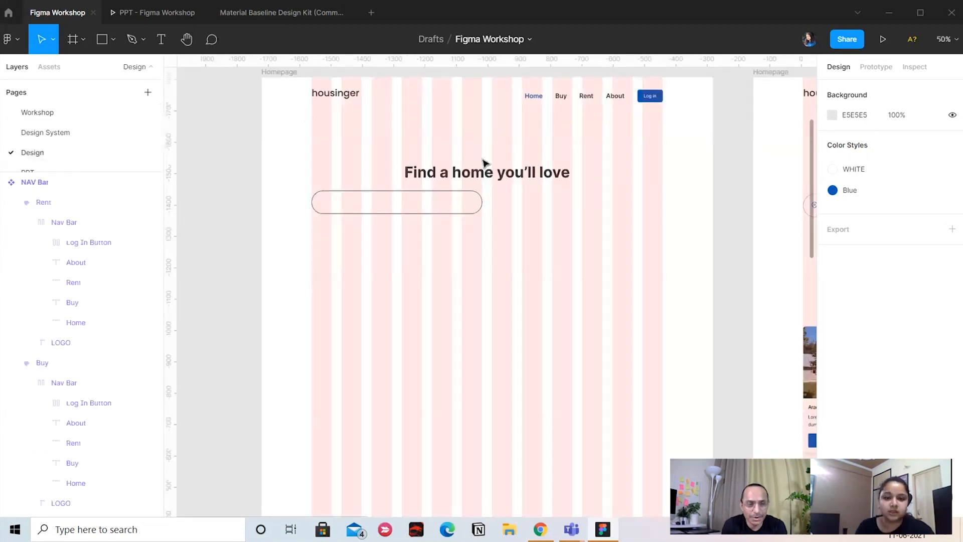
scroll(378, 219, right, 5)
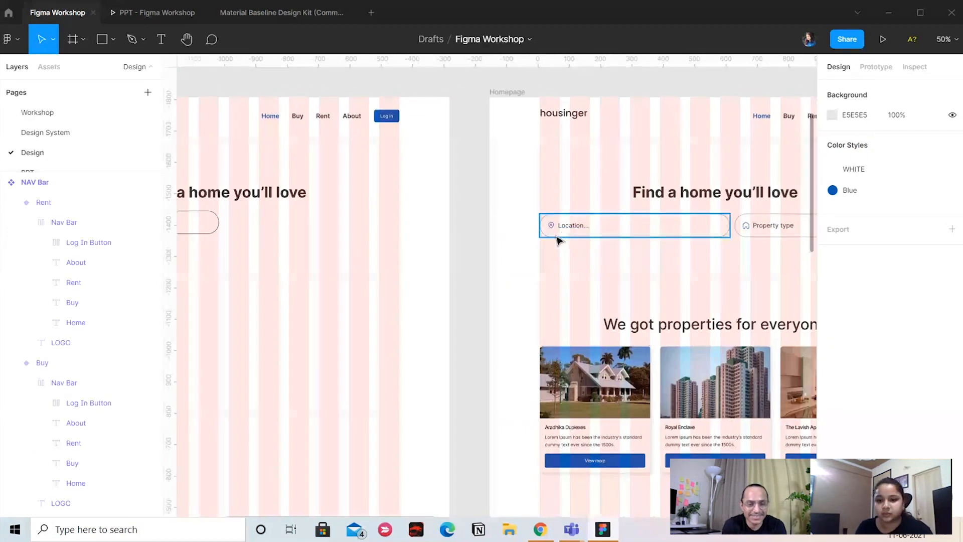
key(minus)
scroll(527, 269, down, 5)
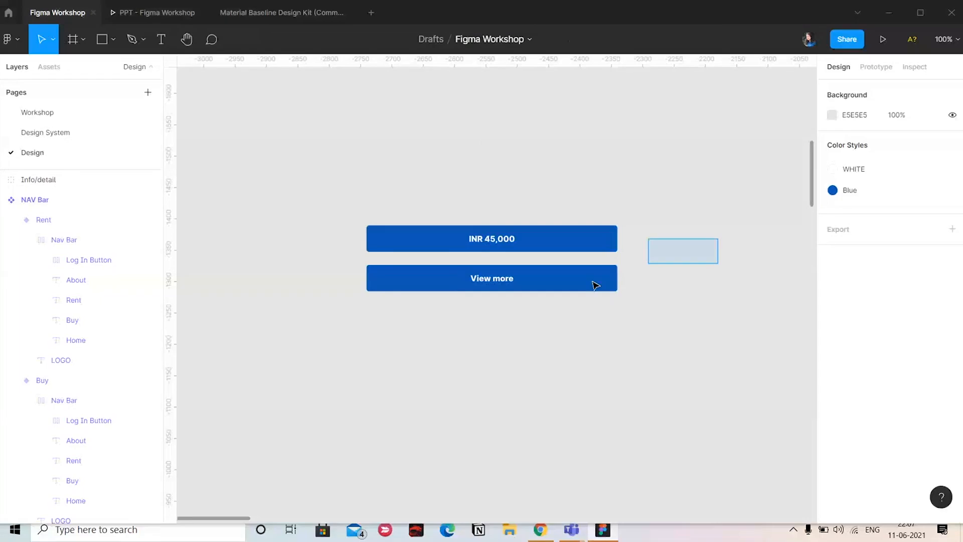
drag(595, 286, 456, 308)
click(504, 320)
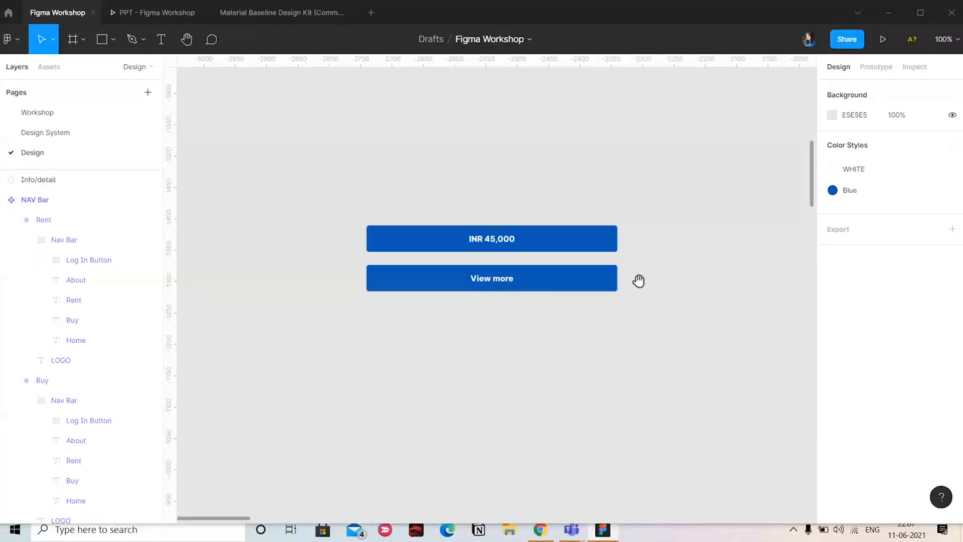
Shorten the unfinished Homepage frame to a height of 591 so it covers only the hero area
drag(638, 282, 193, 427)
drag(585, 376, 402, 341)
scroll(396, 344, down, 4)
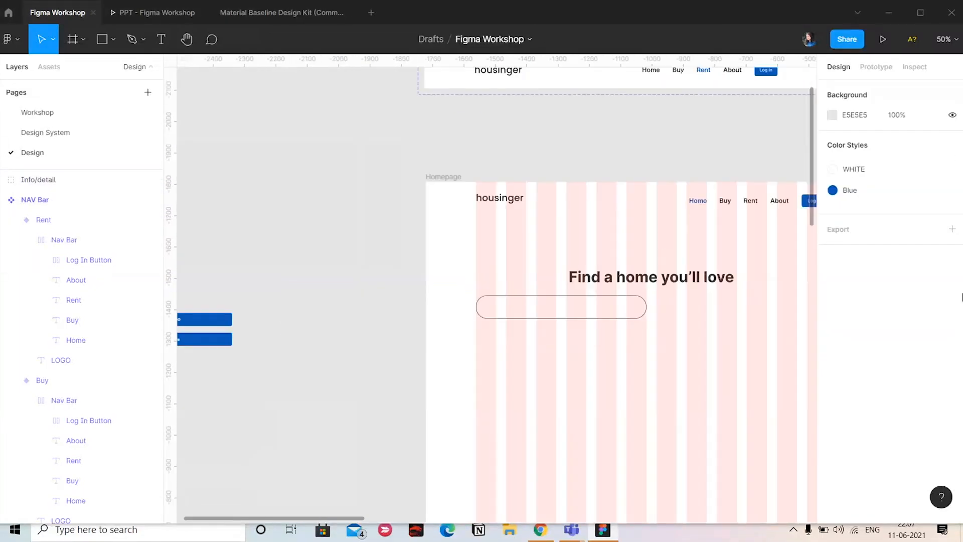
scroll(784, 112, down, 2)
drag(723, 241, 481, 116)
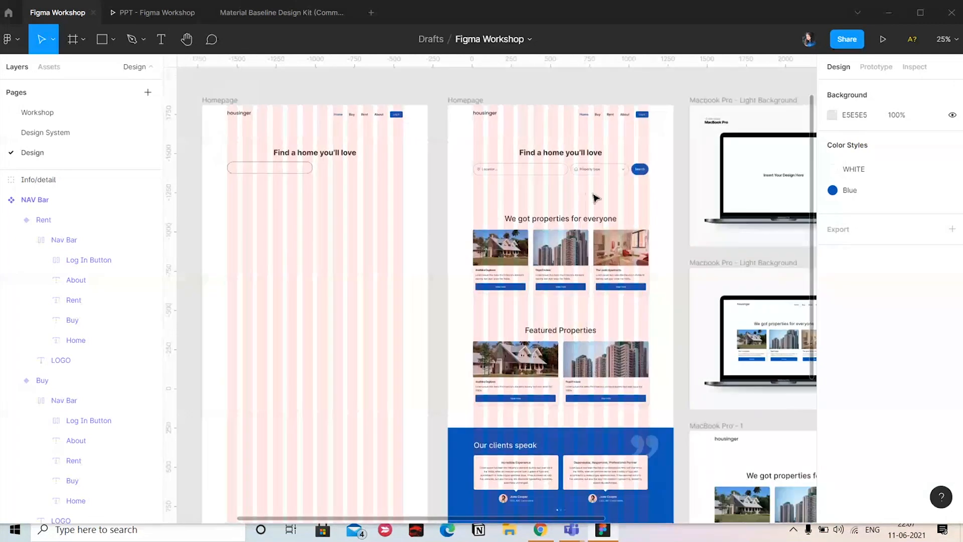
key(ctrl+minus)
click(501, 193)
drag(589, 309, 610, 250)
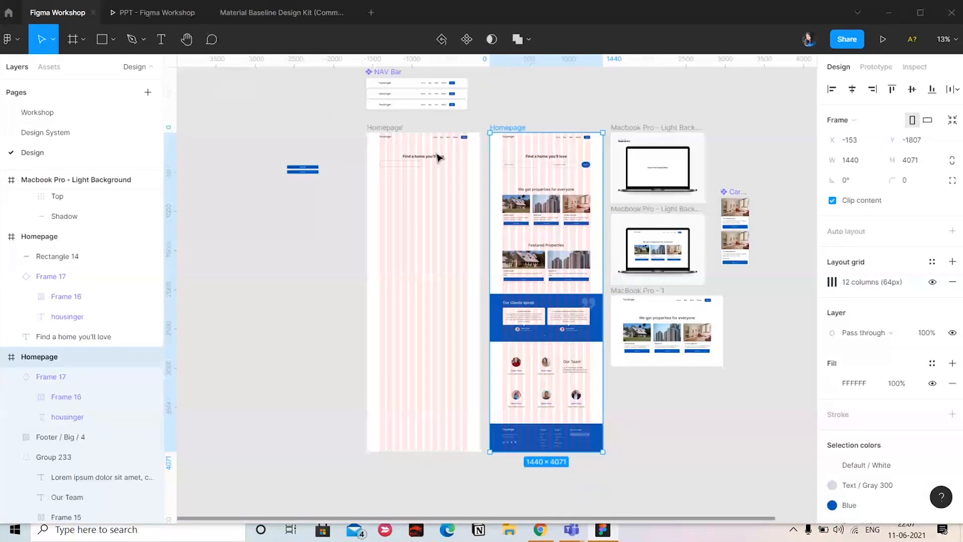
drag(408, 245, 477, 286)
click(453, 168)
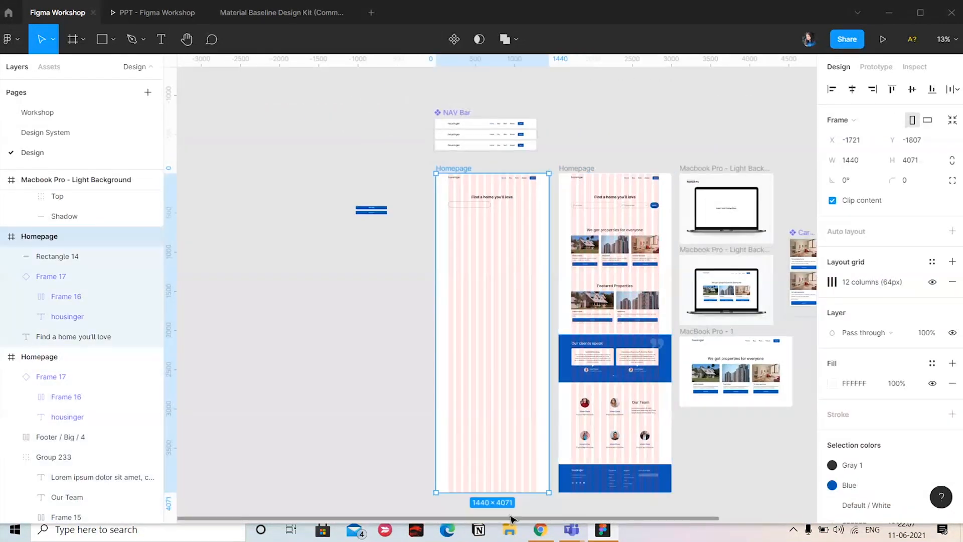
drag(500, 458, 508, 267)
Try to resize the height of the finished Homepage frame from its lower edge
scroll(538, 314, up, 2)
key(ctrl+plus)
scroll(502, 262, right, 3)
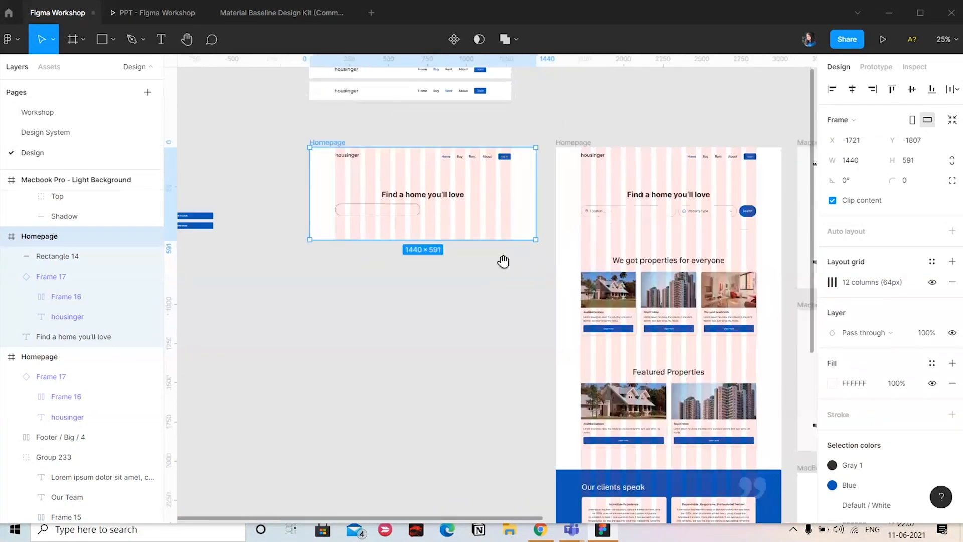
click(570, 144)
scroll(582, 160, down, 5)
scroll(582, 160, right, 2)
key(ctrl+minus)
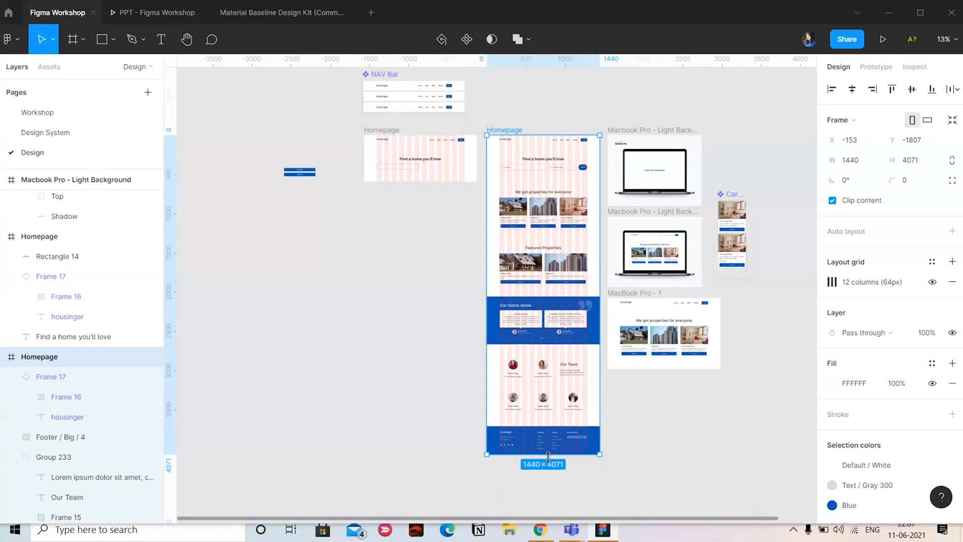
drag(550, 462, 567, 379)
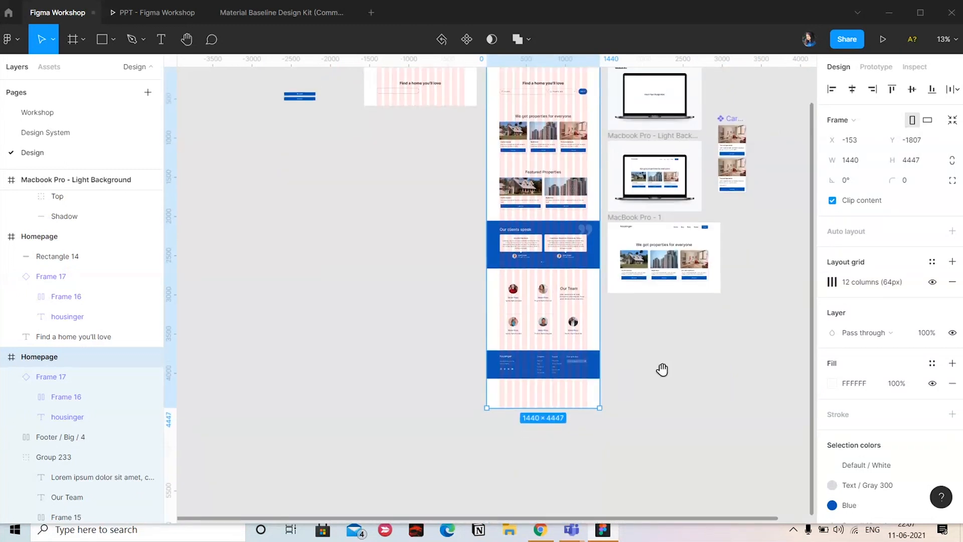
scroll(662, 368, up, 2)
scroll(662, 367, right, 1)
Inspect the finished Homepage's individual sections, including the testimonial block, and the frame as a whole
click(531, 227)
click(539, 175)
click(535, 261)
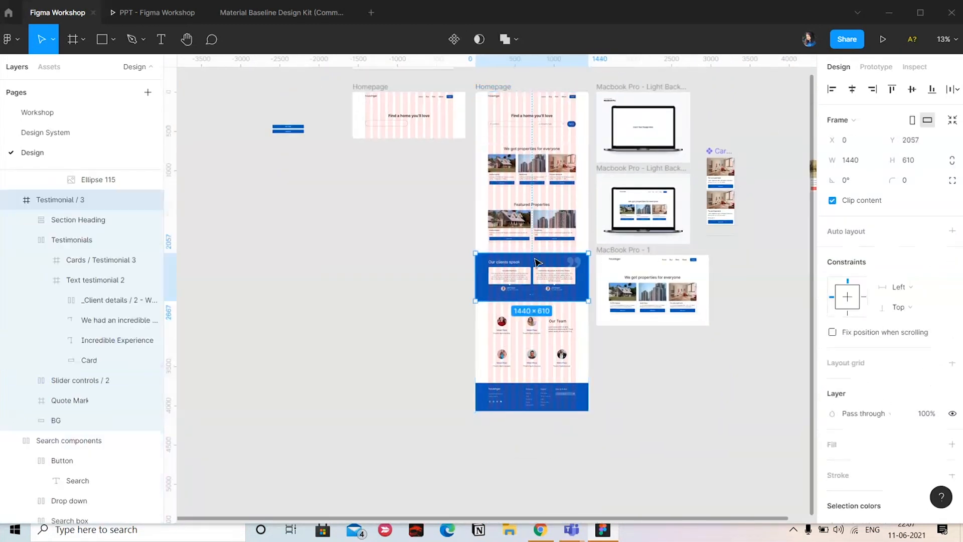
click(534, 332)
click(494, 88)
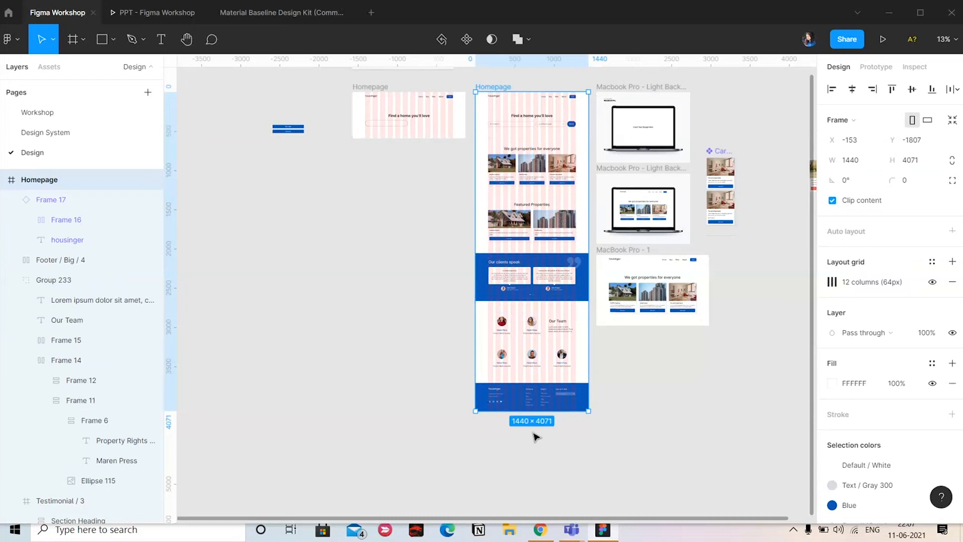
mouse_move(535, 411)
mouse_down()
mouse_move(533, 472)
mouse_move(544, 410)
mouse_up()
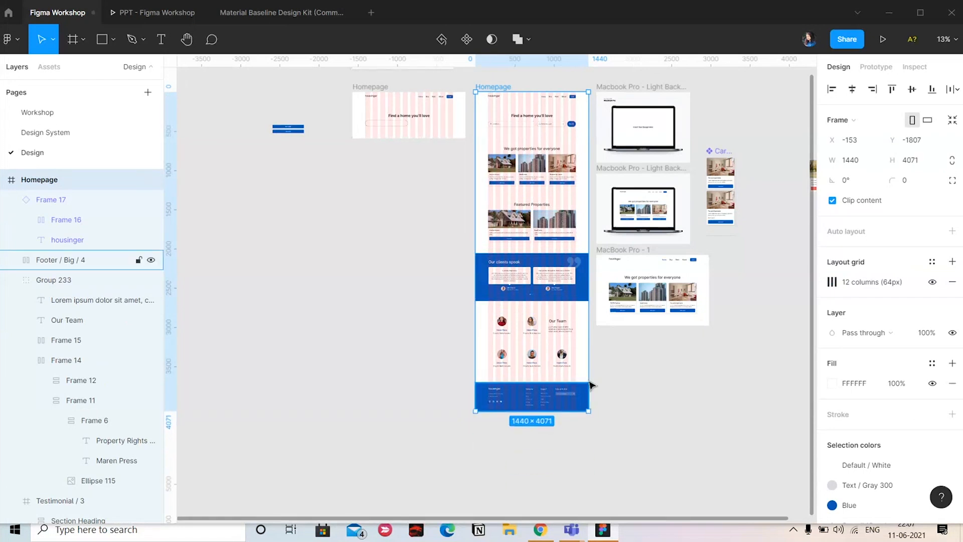
drag(471, 345, 557, 415)
Duplicate the unfinished Homepage frame directly below itself and clear the copy's logo bar, heading and search field
key(ctrl+plus)
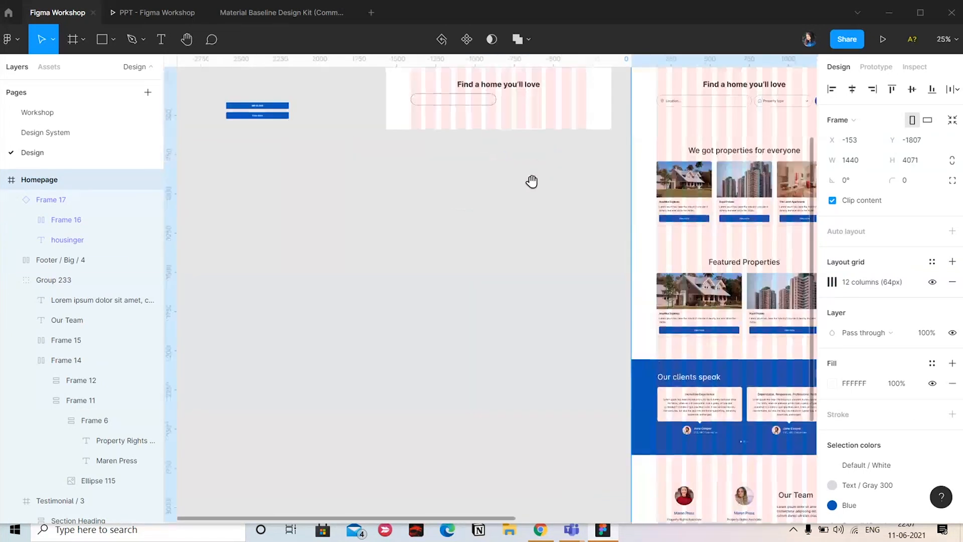
drag(531, 180, 564, 283)
alt+drag(440, 134, 440, 258)
drag(410, 263, 601, 353)
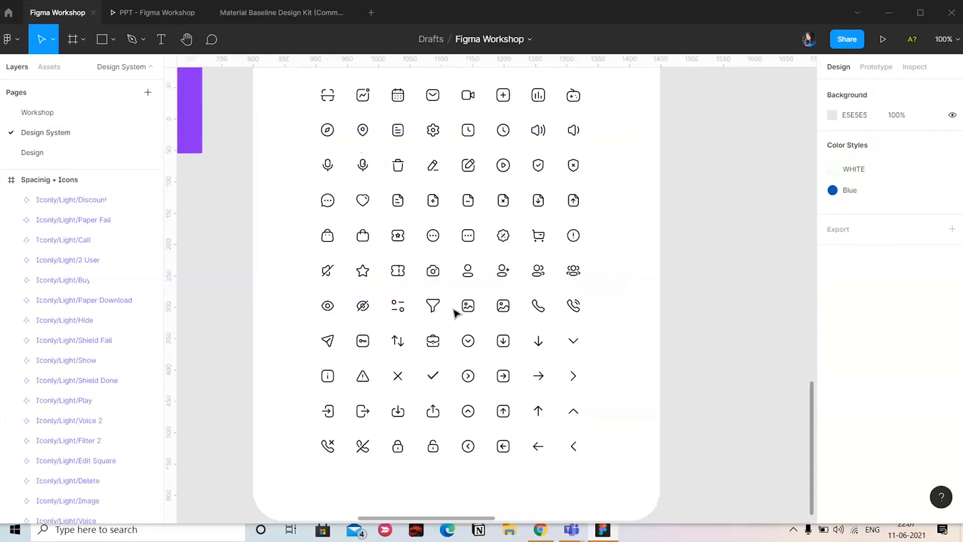
Copy the Filter 2 and Image icons from the Design System page into the empty Homepage copy on the Design page
click(432, 305)
shift+click(462, 310)
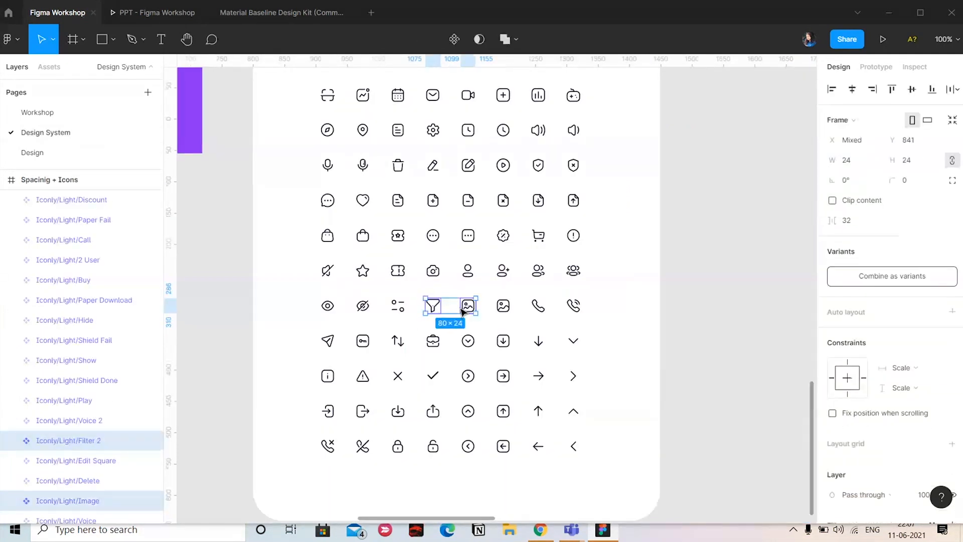
click(32, 153)
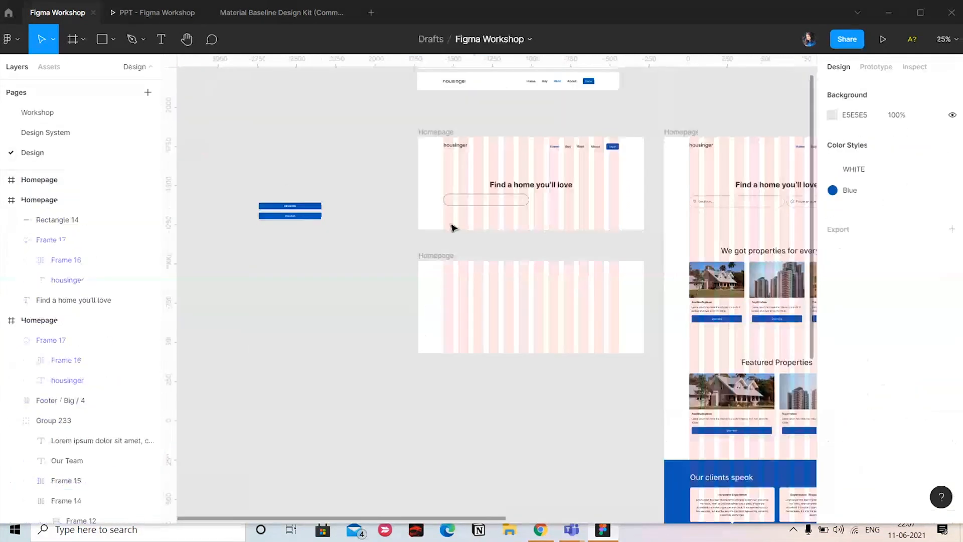
click(441, 257)
key(ctrl+v)
scroll(567, 337, up, 5)
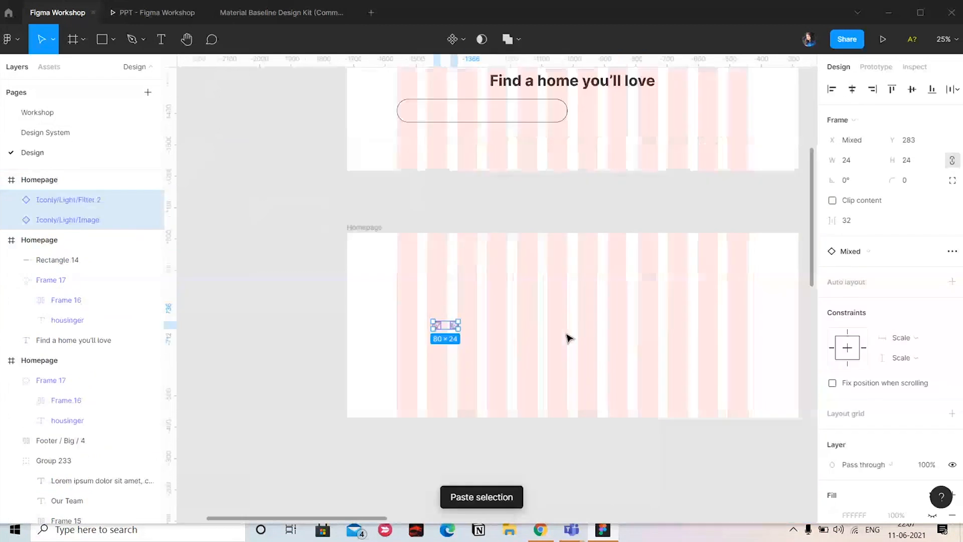
Detach the Filter 2 and Image icon instances and move their inner groups out of their wrapping frames
right_click(410, 340)
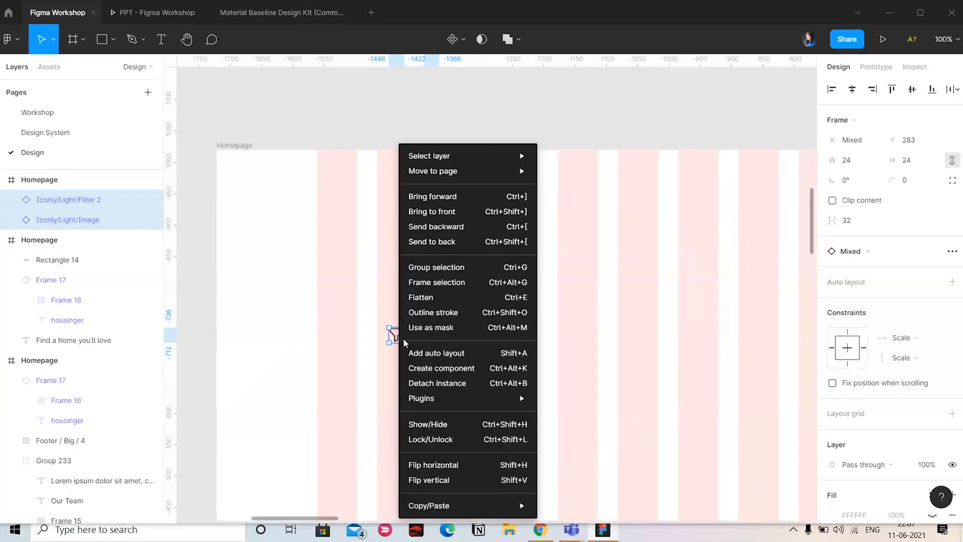
click(437, 379)
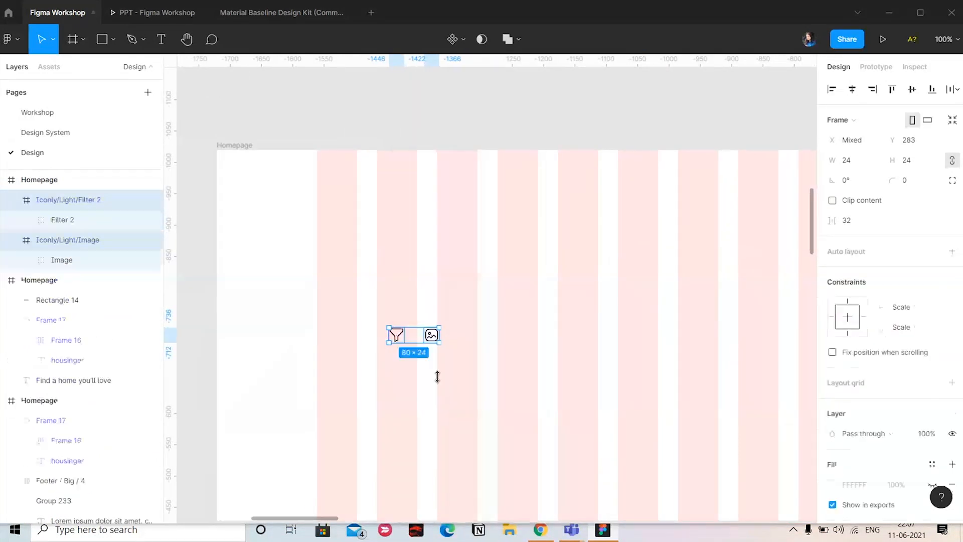
click(95, 217)
shift+click(105, 255)
click(106, 255)
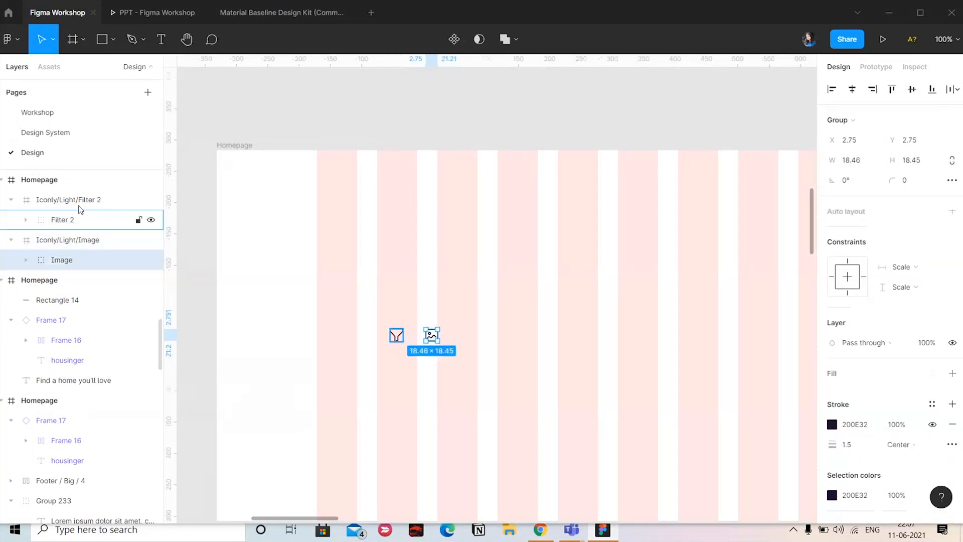
click(82, 221)
drag(94, 192, 94, 193)
drag(96, 258, 94, 225)
Try resizing the Homepage copy's height from its lower edge to test how the loose icon groups respond
click(423, 97)
key(minus)
click(381, 214)
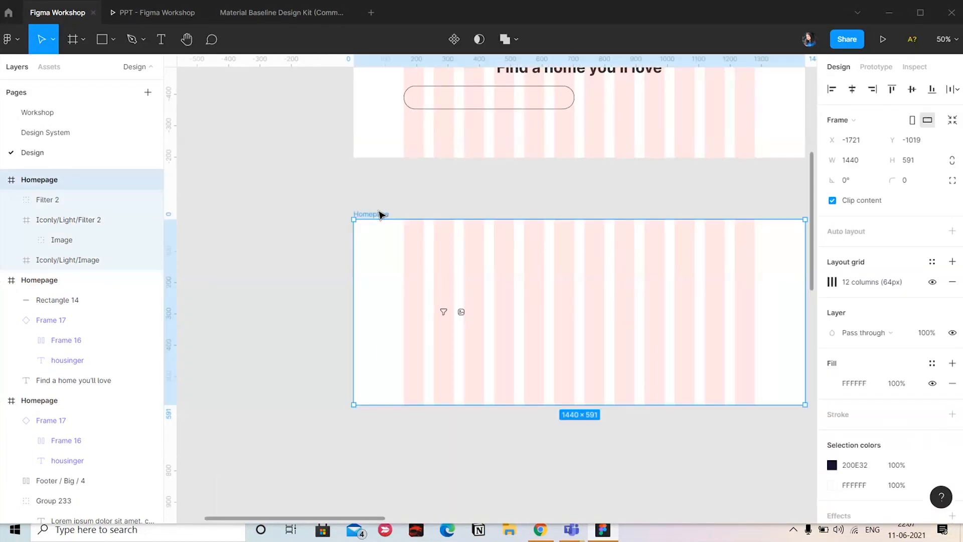
drag(529, 404, 522, 341)
click(529, 386)
Undo the resizing, layer moves, detaching and icon pasting in the Homepage copy
key(ctrl+z)
key(ctrl+z)
key(ctrl+z)
key(ctrl+z)
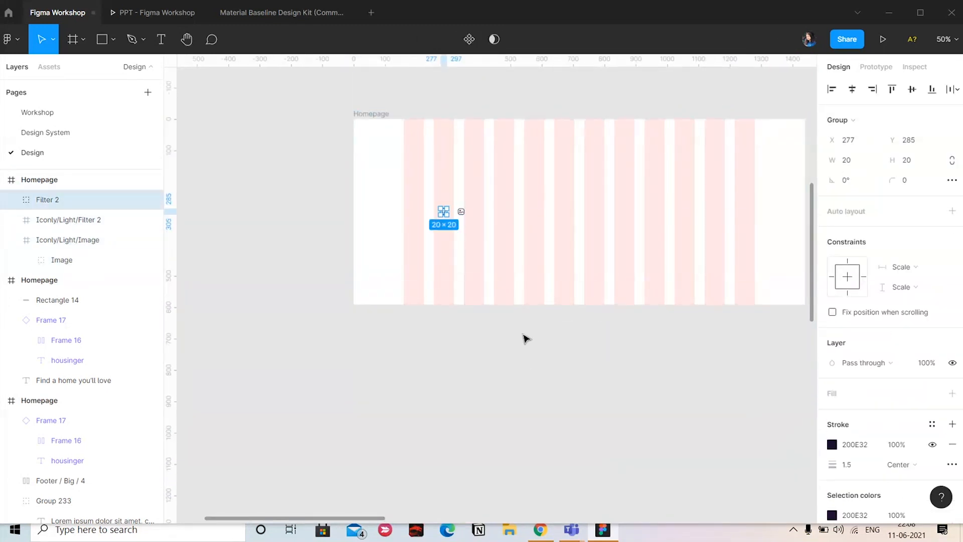
key(ctrl+z)
key(ctrl+z)
key(ctrl+z)
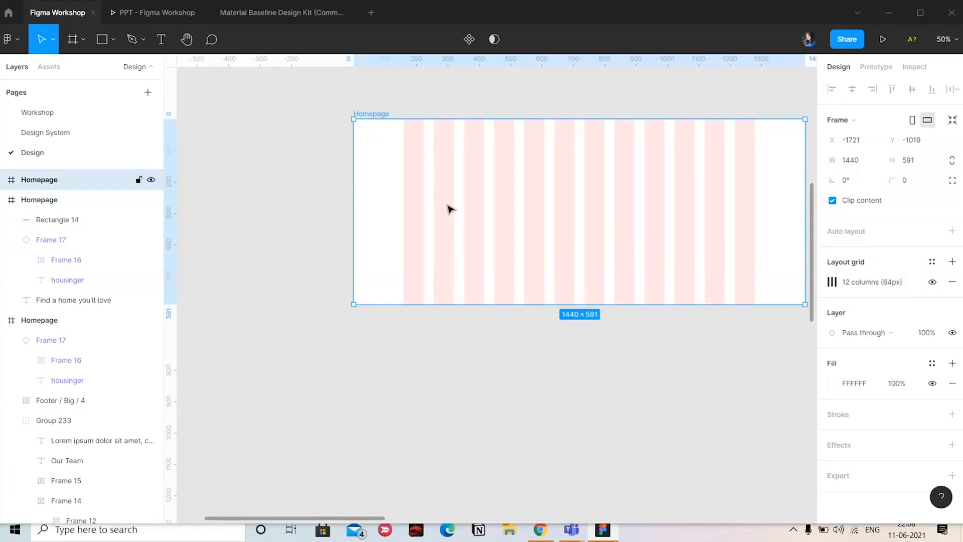
Paste the Filter 2 and Image icons into the empty Homepage copy again and try adjusting the frame's lower edge
key(ctrl+v)
click(388, 113)
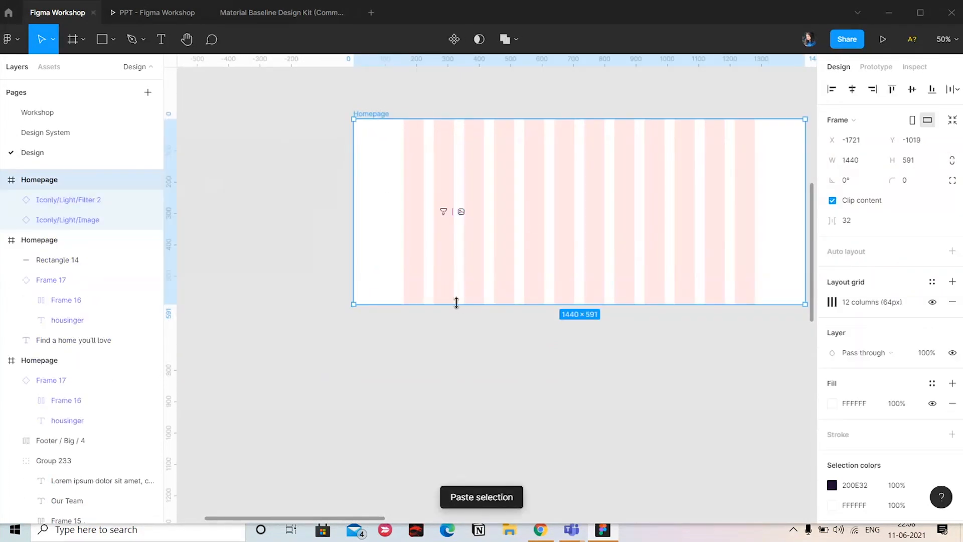
mouse_move(456, 302)
mouse_down()
mouse_move(451, 397)
mouse_move(454, 304)
mouse_up()
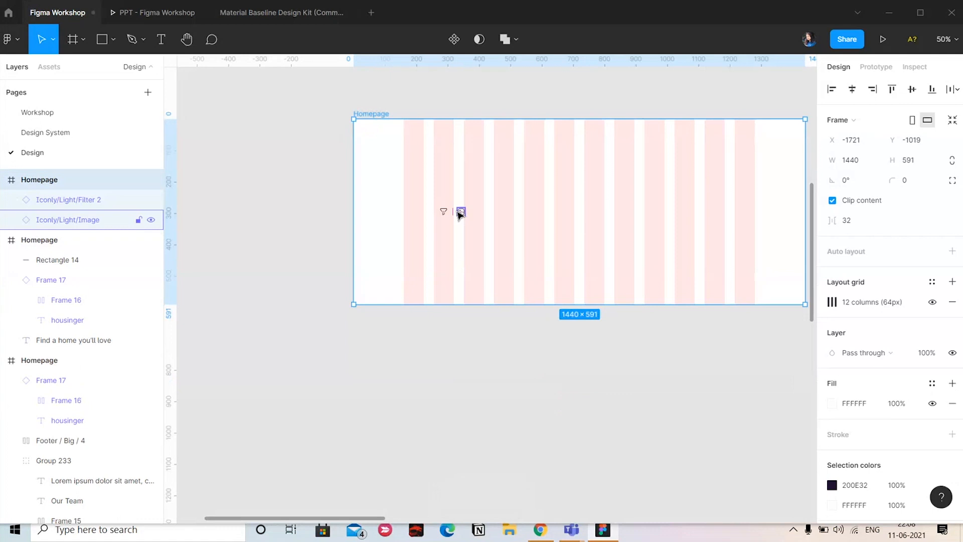
Wrap the Filter 2 and Image icons together in a new frame inside the Homepage copy
click(446, 211)
shift+click(462, 213)
right_click(457, 213)
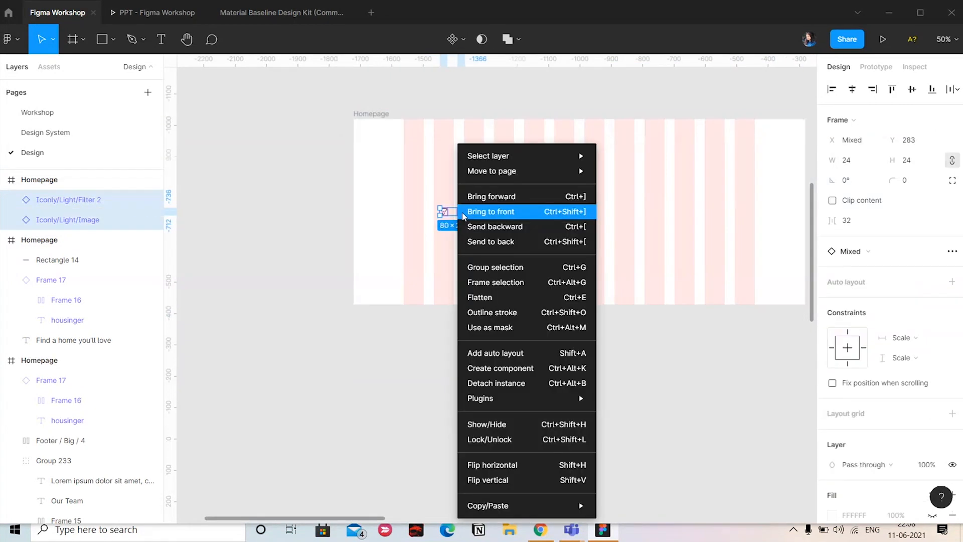
click(502, 282)
Extend the Homepage copy to a height of 699 from its lower edge to test the framed icons
click(367, 187)
click(378, 114)
drag(474, 303, 460, 339)
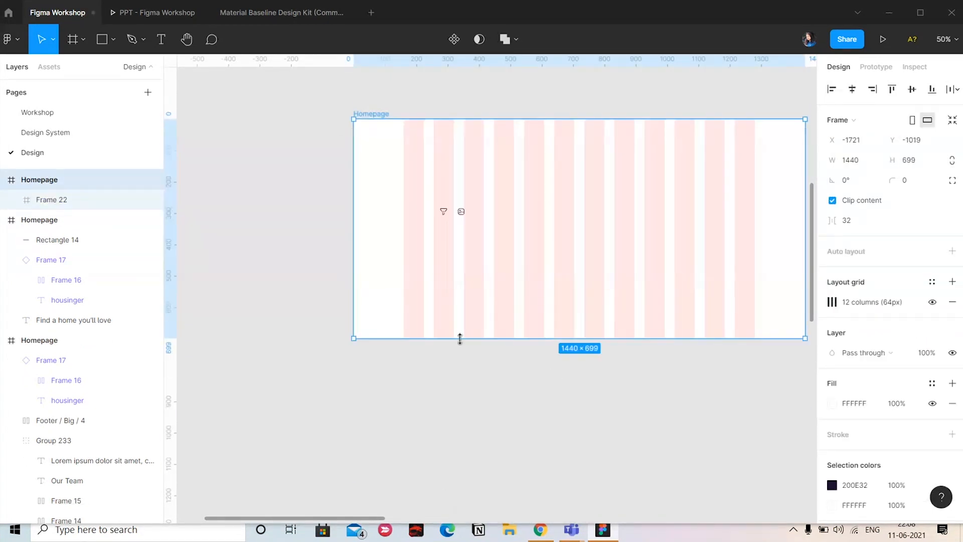
click(553, 376)
key(ctrl+minus)
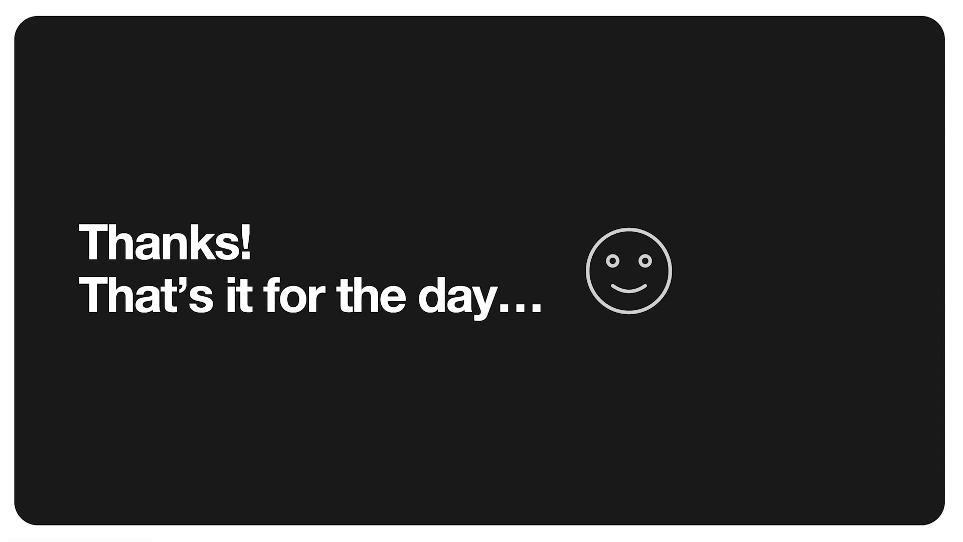